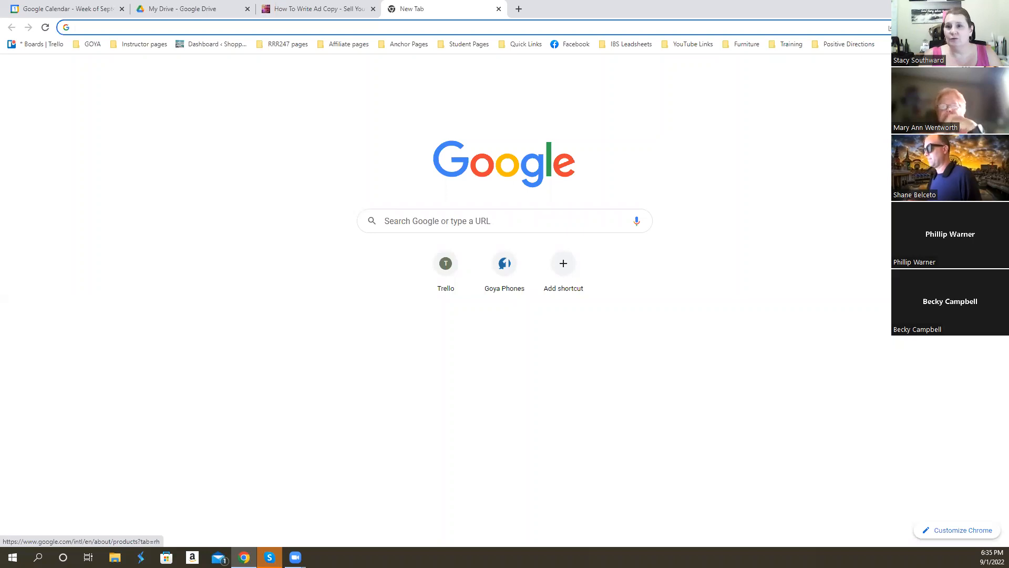
# - Go to Google Drive and open the Wine Templates folder inside the Templates folder
pyautogui.click(966, 70)
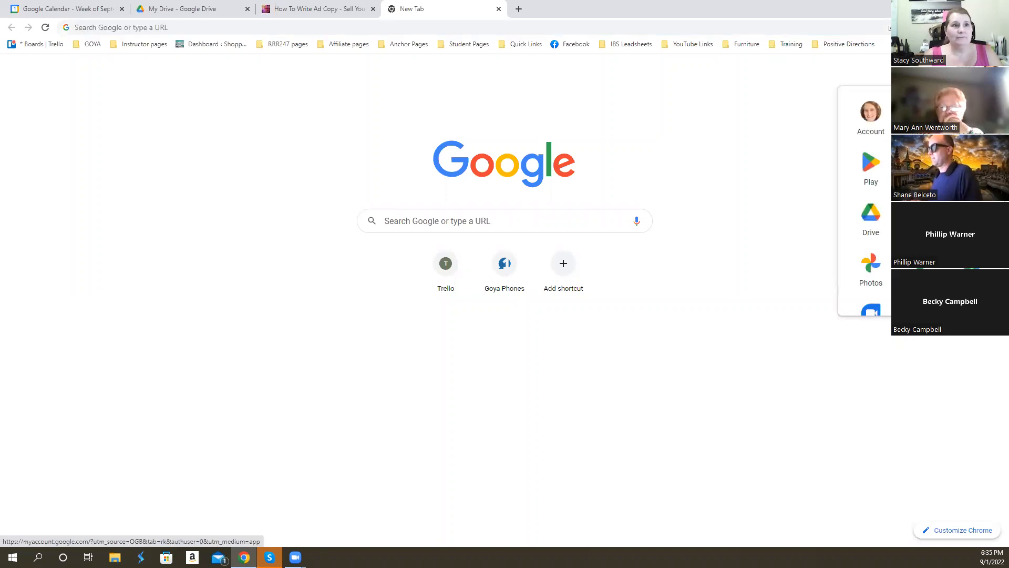
pyautogui.click(873, 217)
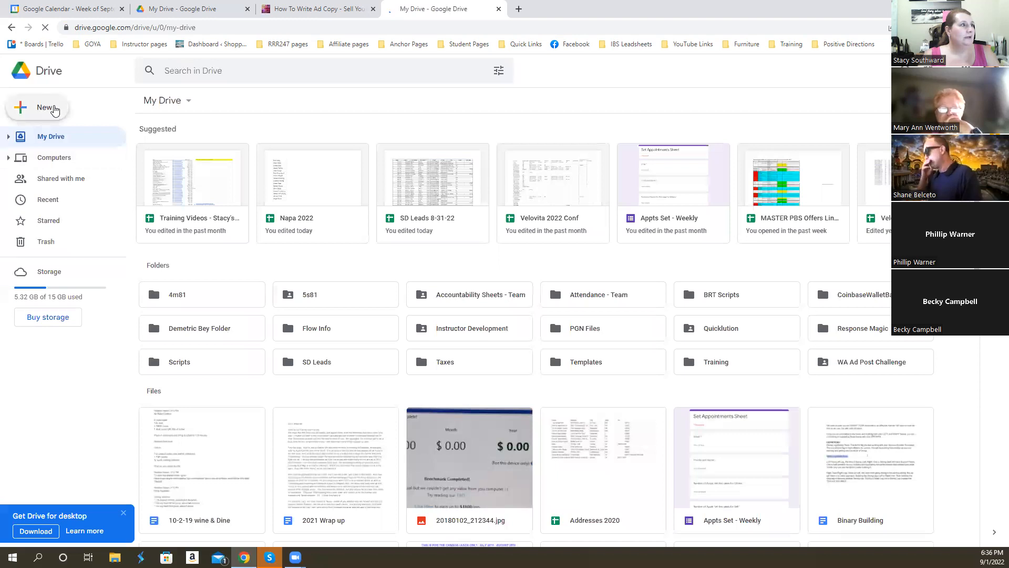
pyautogui.click(54, 111)
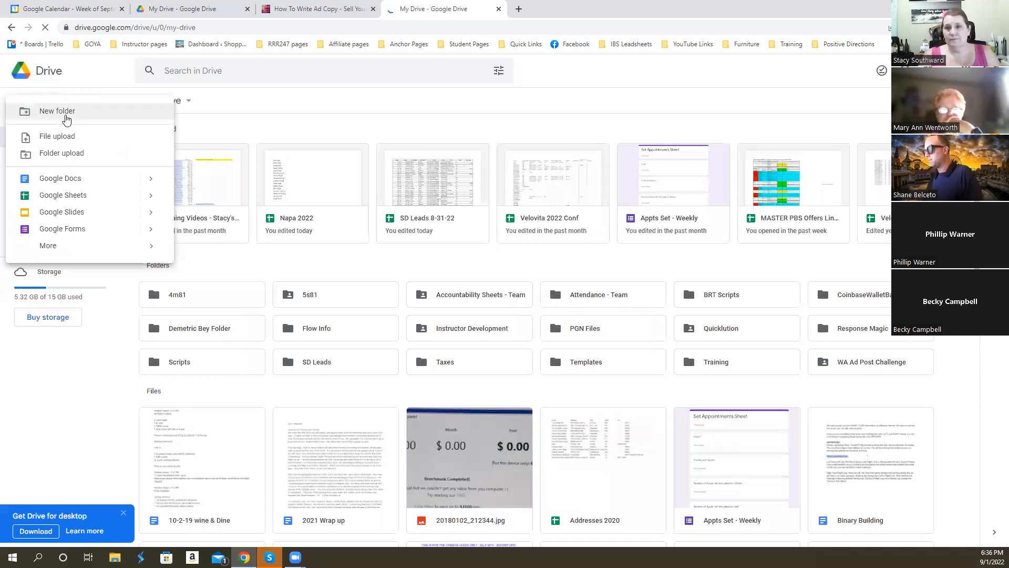
pyautogui.click(243, 124)
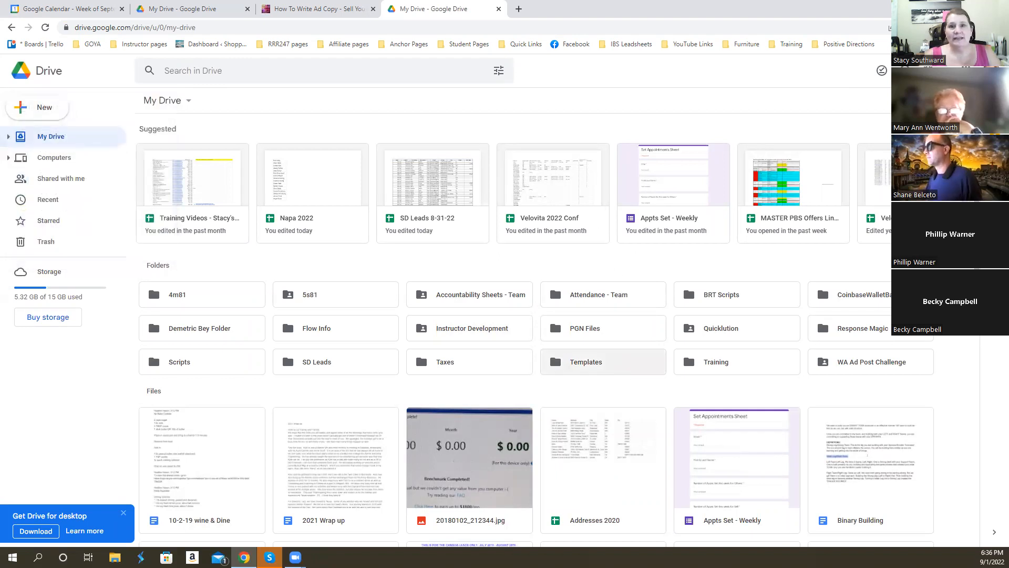
pyautogui.click(627, 351)
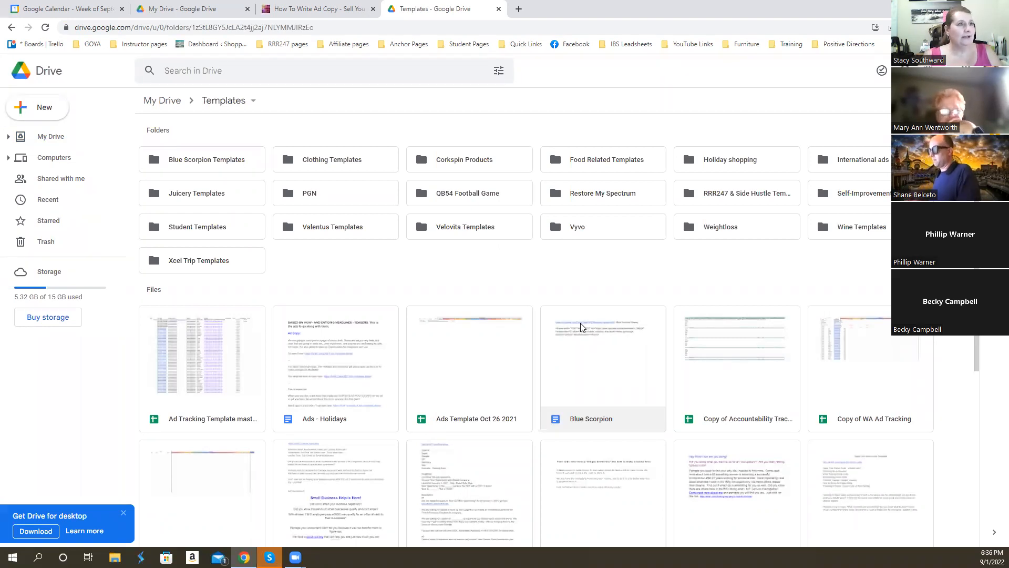
pyautogui.moveTo(309, 16)
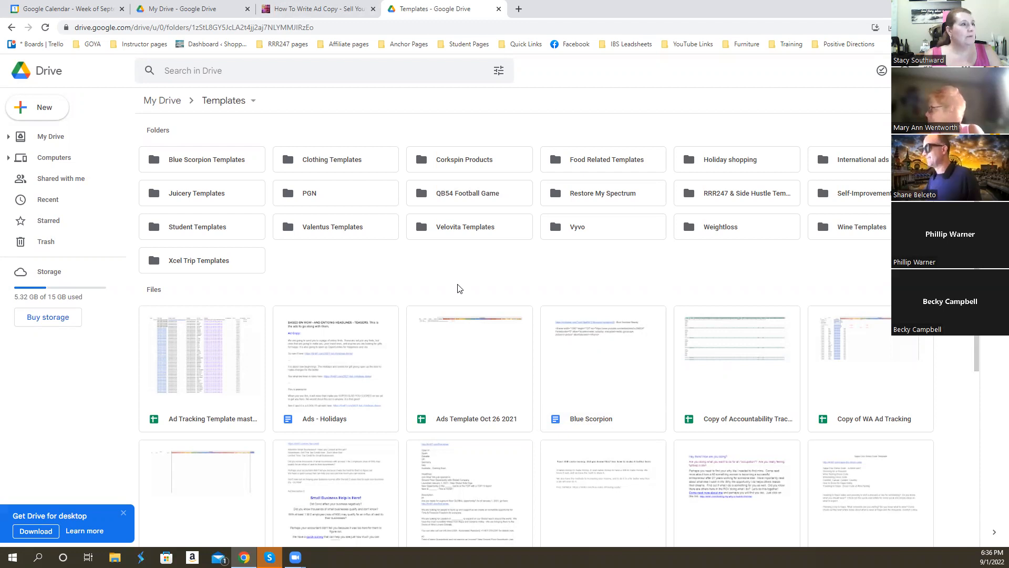
pyautogui.doubleClick(864, 233)
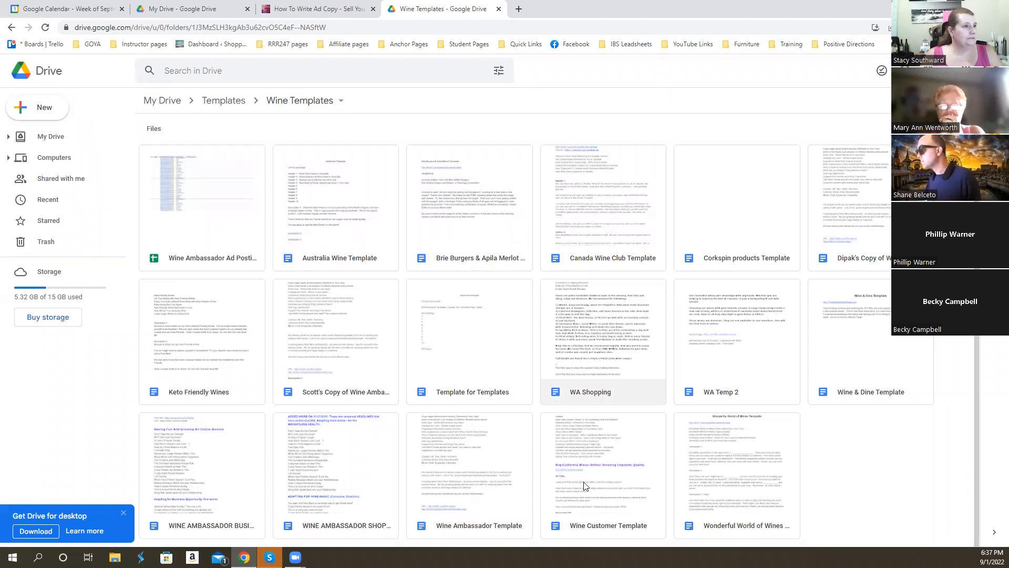
# - Open the Wine Customer Template document and examine its header lines, website link and ad copy section
pyautogui.click(590, 493)
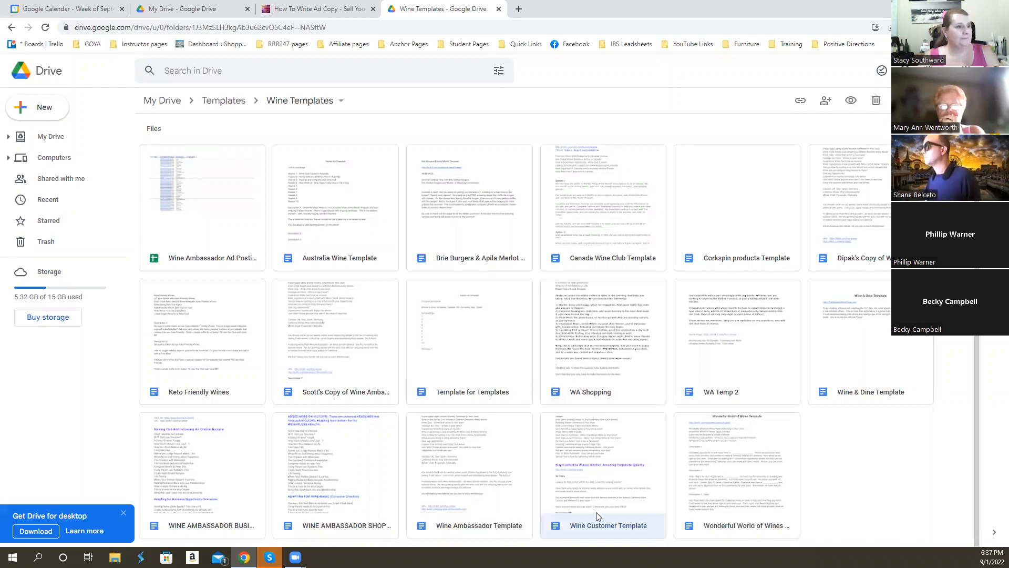
pyautogui.doubleClick(590, 493)
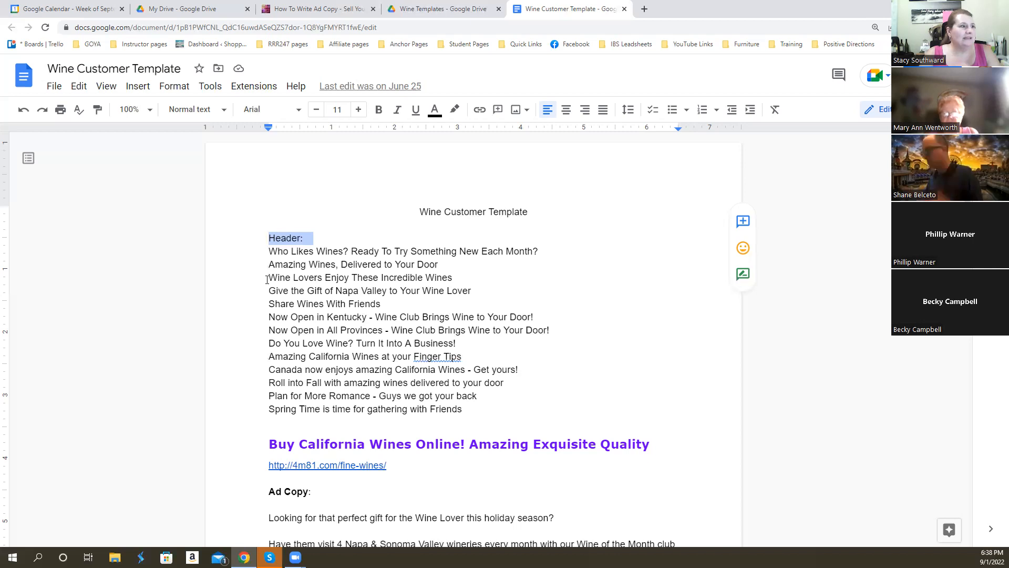
pyautogui.tripleClick(267, 254)
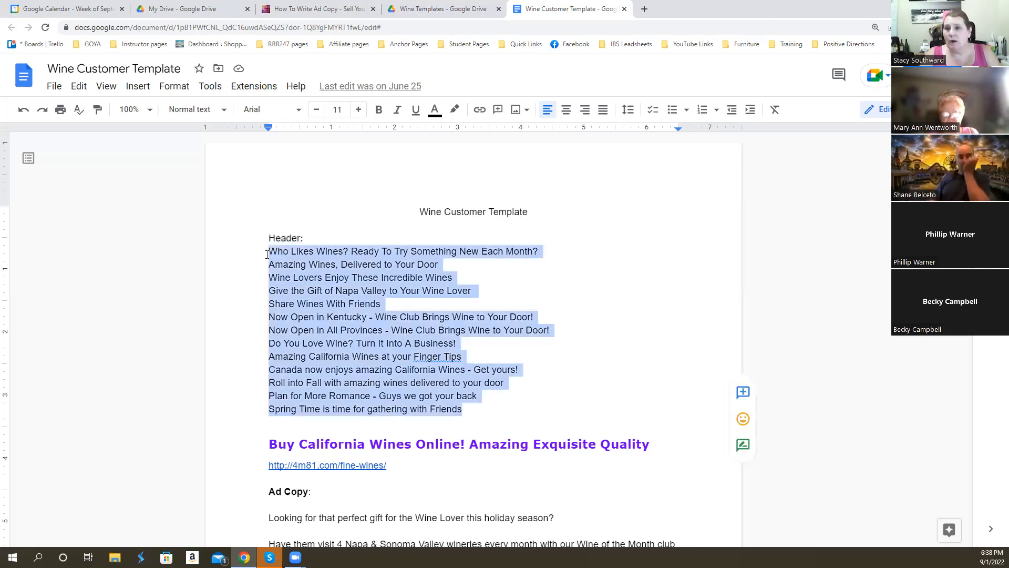
pyautogui.scroll(-1, 313, 292)
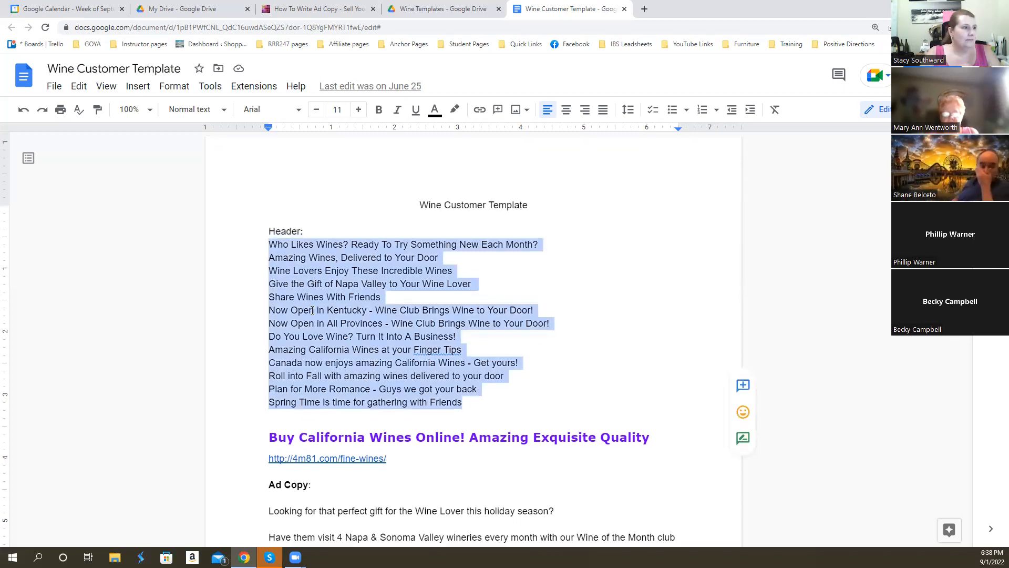
pyautogui.click(371, 476)
pyautogui.scroll(-5, 371, 473)
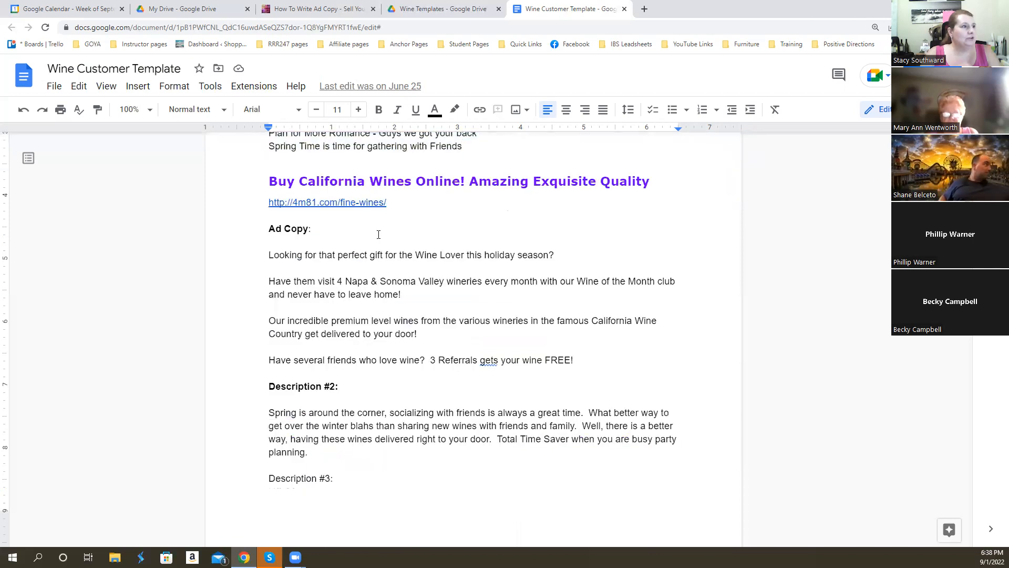
pyautogui.moveTo(389, 202); pyautogui.dragTo(269, 202)
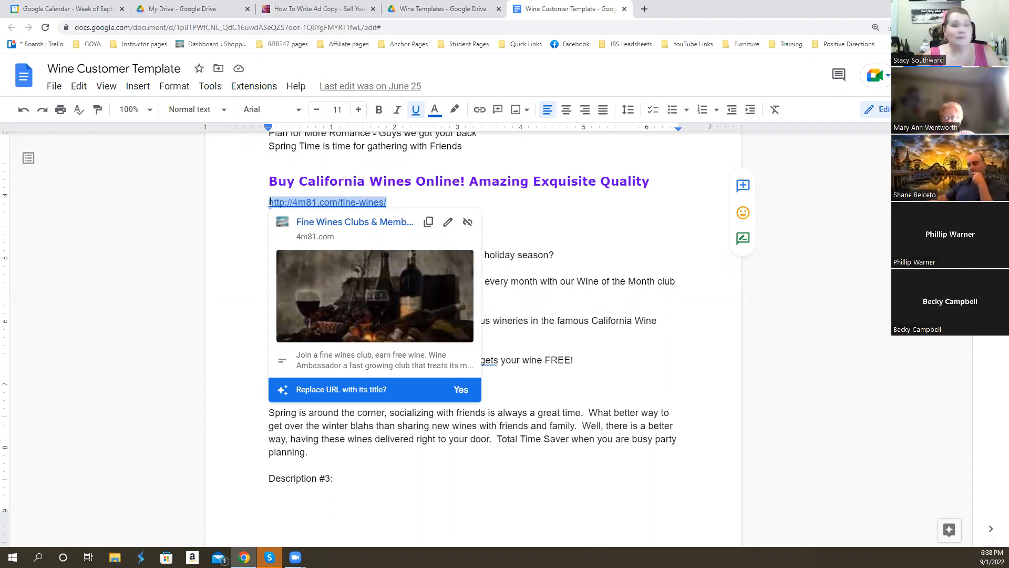
pyautogui.click(641, 350)
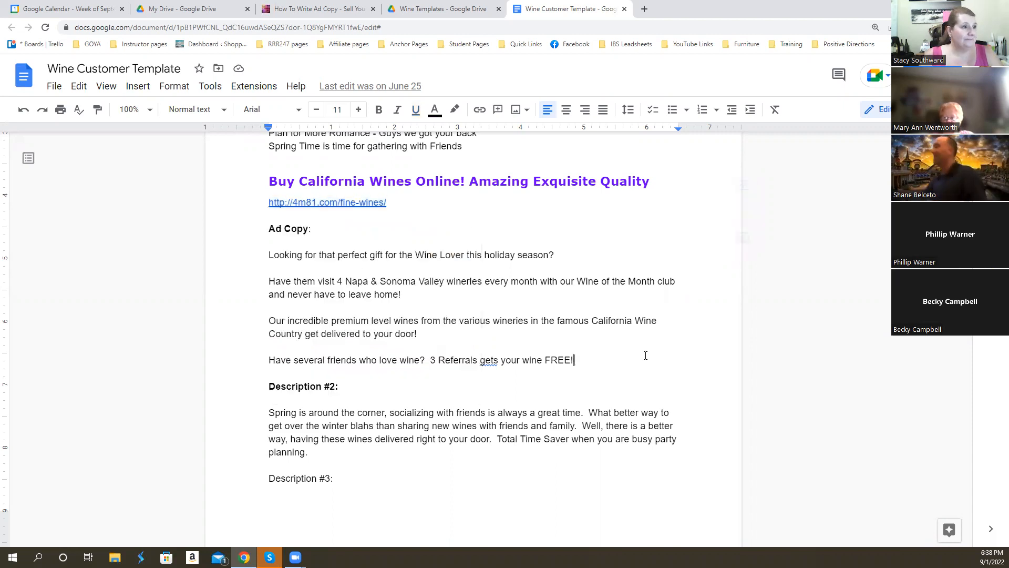
pyautogui.tripleClick(267, 229)
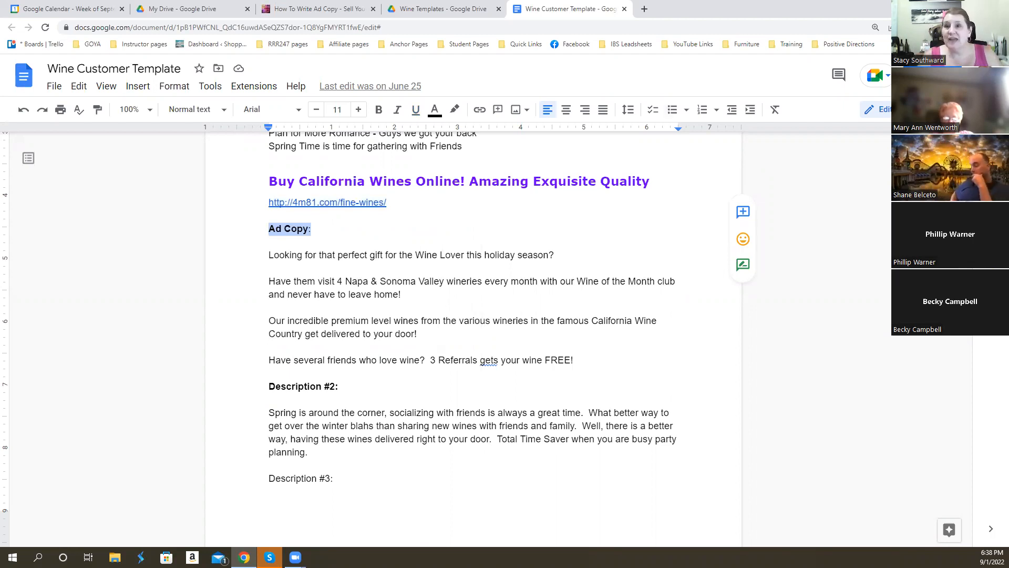
# - Close the Wine Customer Template and create a blank Google Docs document in the folder, named "BBBS Wine Template"
pyautogui.click(624, 9)
pyautogui.click(43, 112)
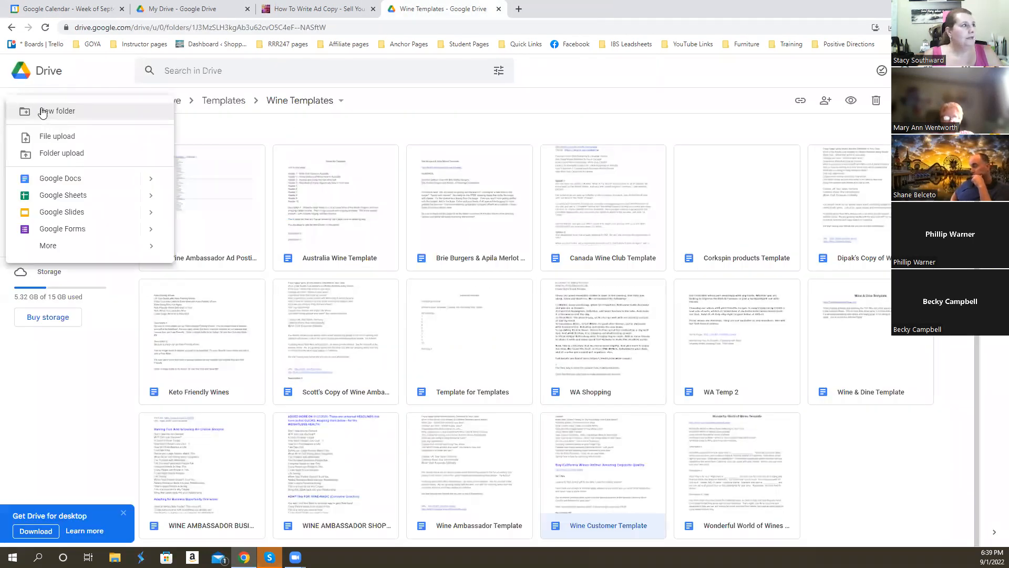
pyautogui.click(71, 179)
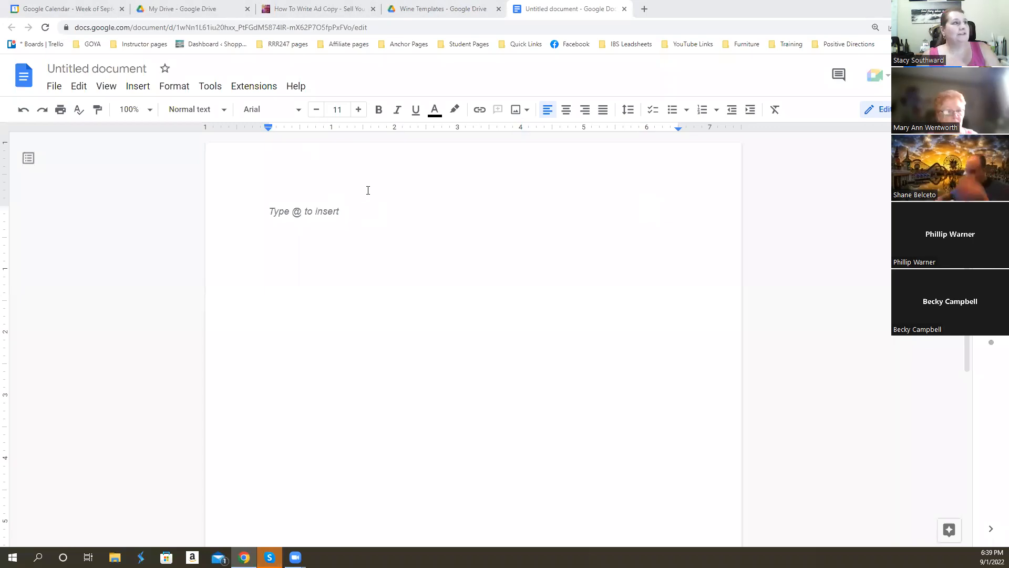
pyautogui.click(126, 71)
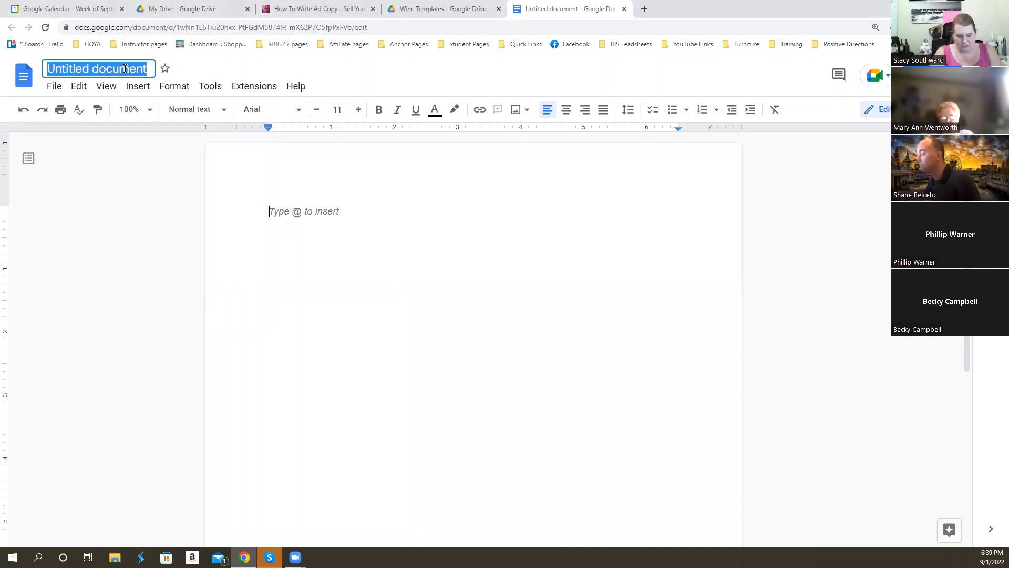
pyautogui.write('BB')
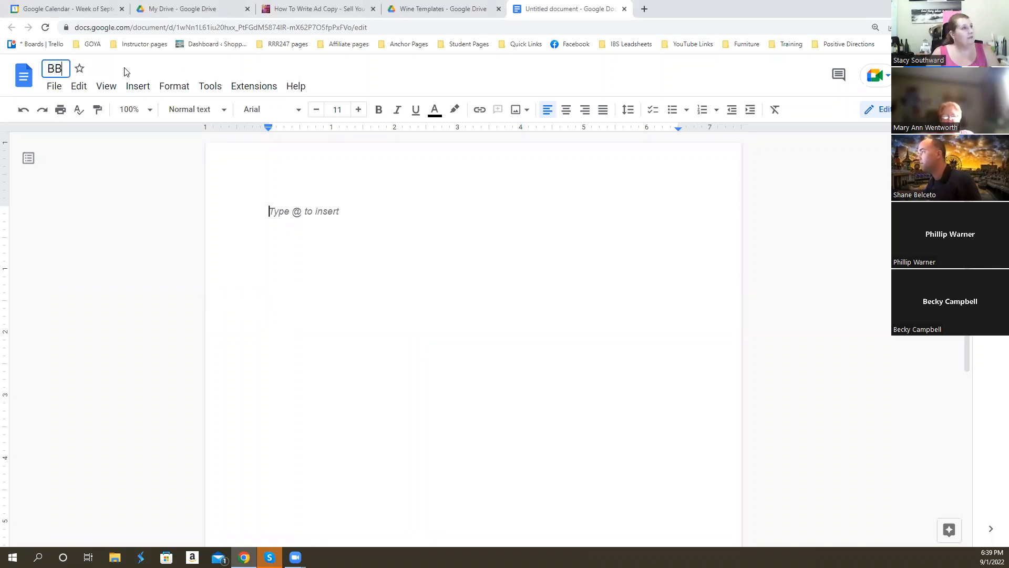
pyautogui.write('BS Wine Template')
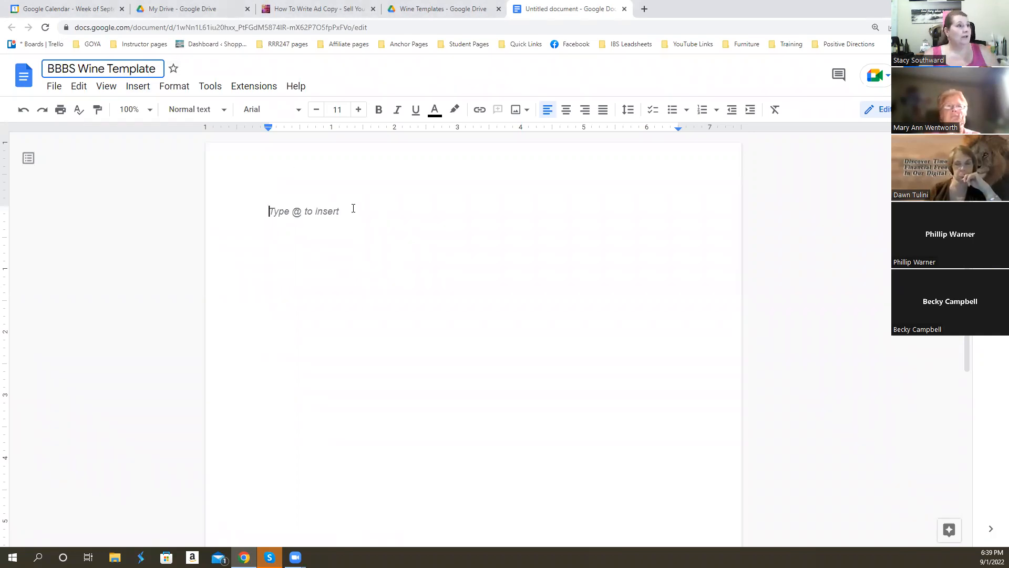
pyautogui.press('Return')
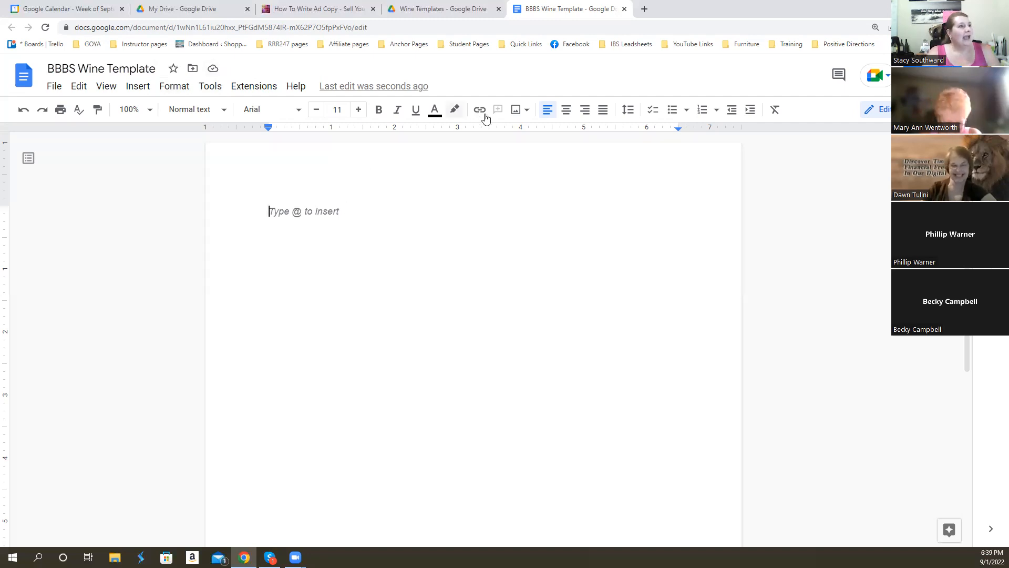
# - Add the centered heading "Wine Ambassador Template - Team" at font size 13, followed by a blank line
pyautogui.click(566, 109)
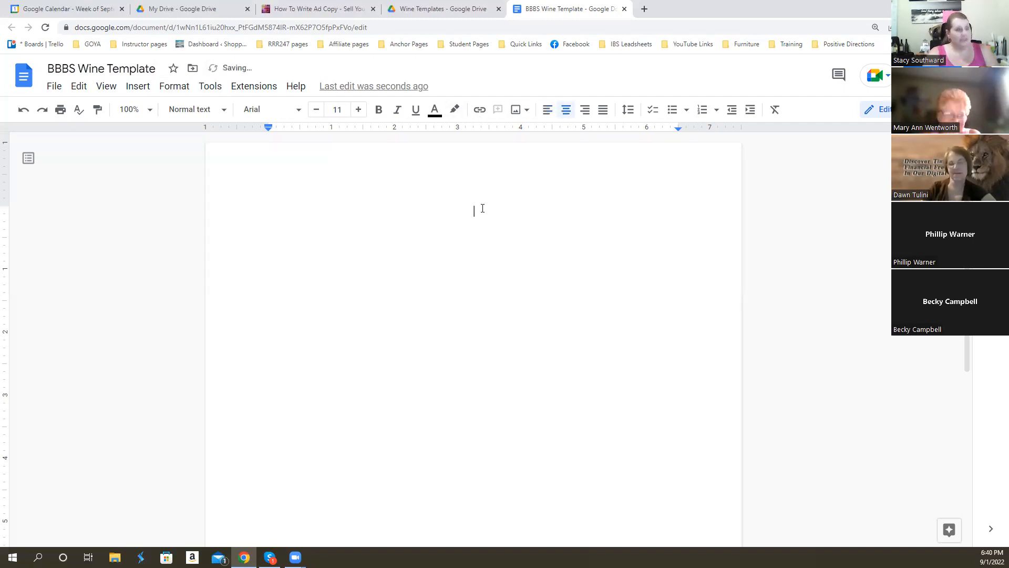
pyautogui.click(360, 110)
pyautogui.click(360, 109)
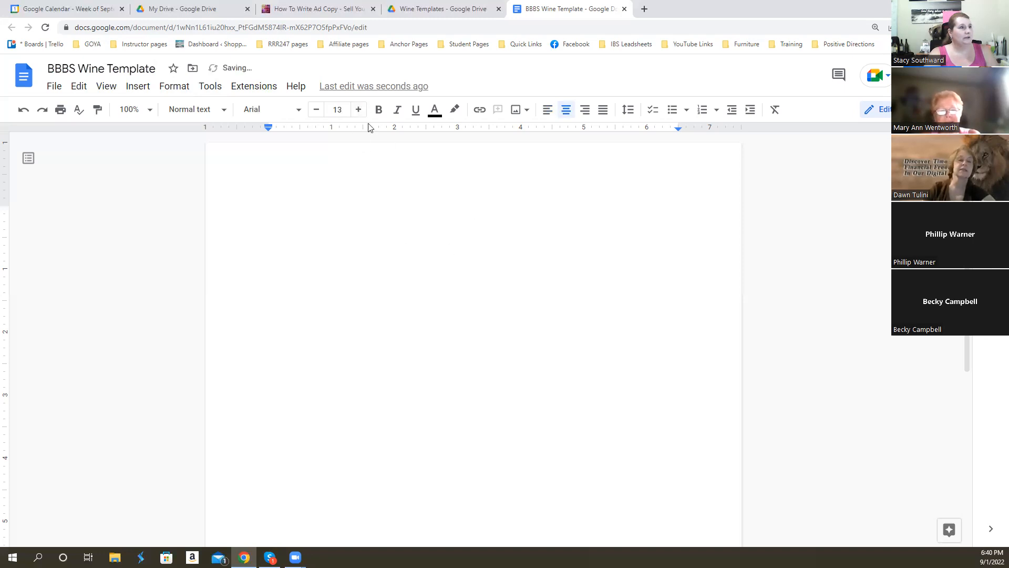
pyautogui.write('Wine Amabas')
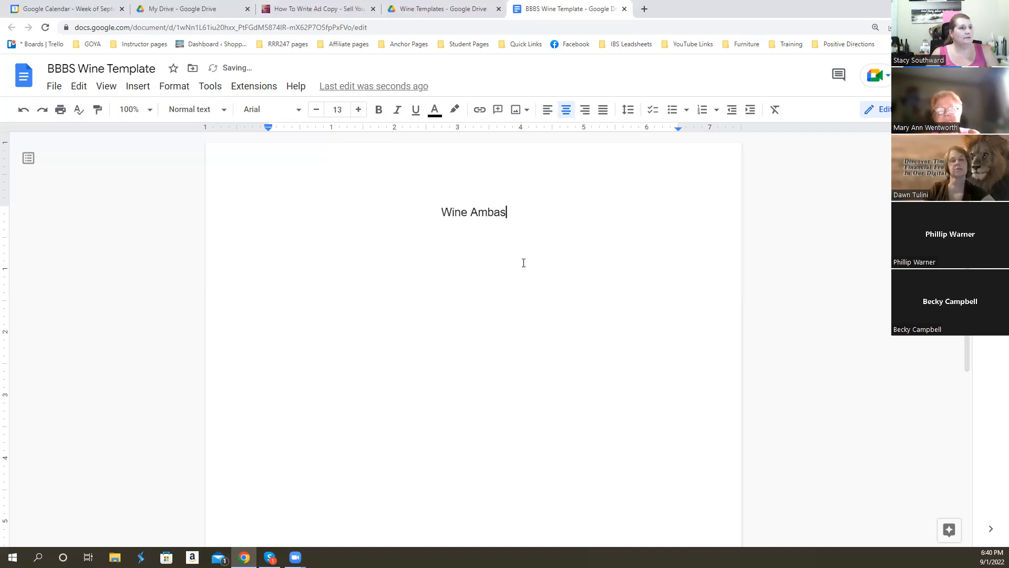
pyautogui.write('sador T')
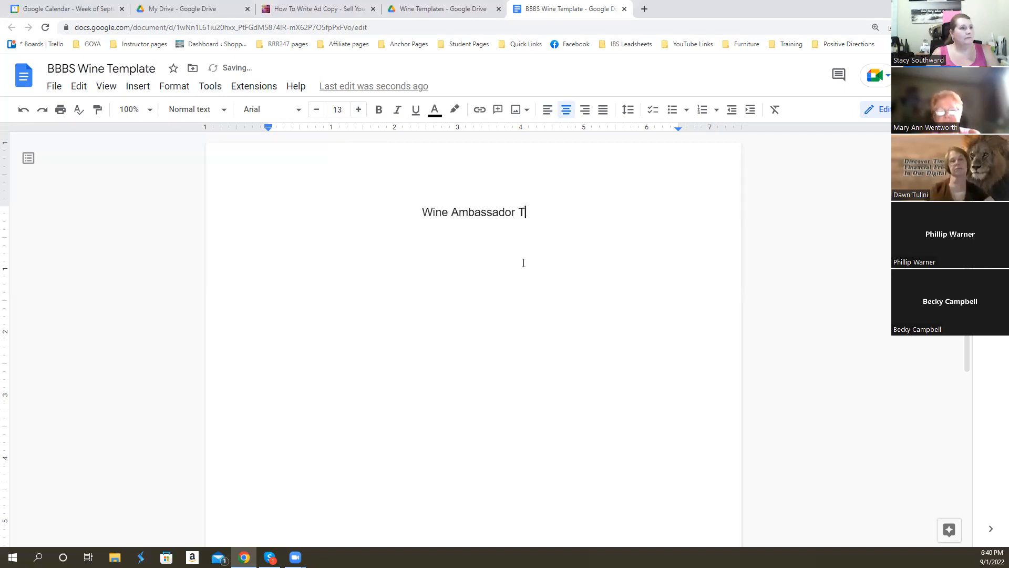
pyautogui.write('emplate - Team')
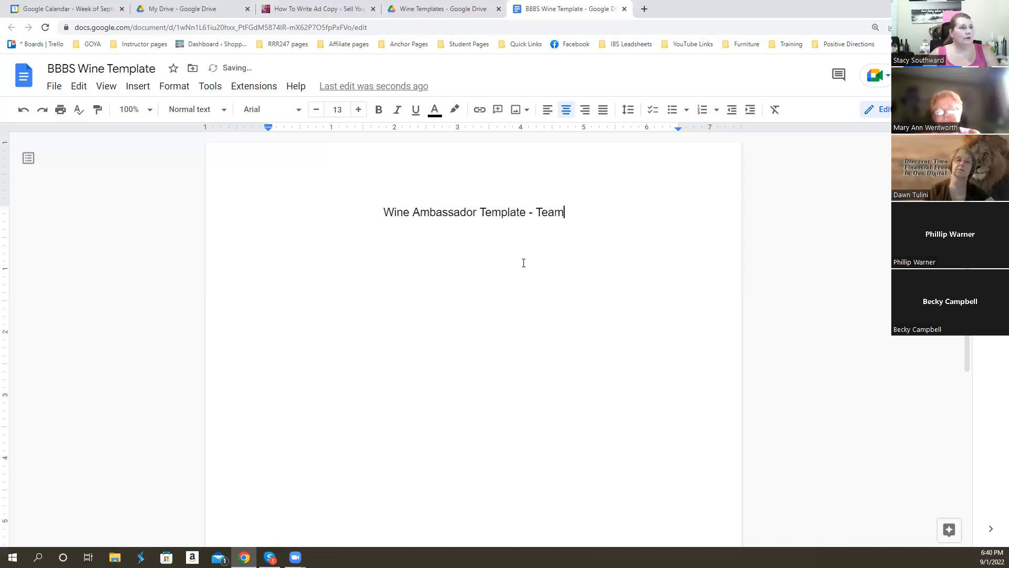
pyautogui.press('Return')
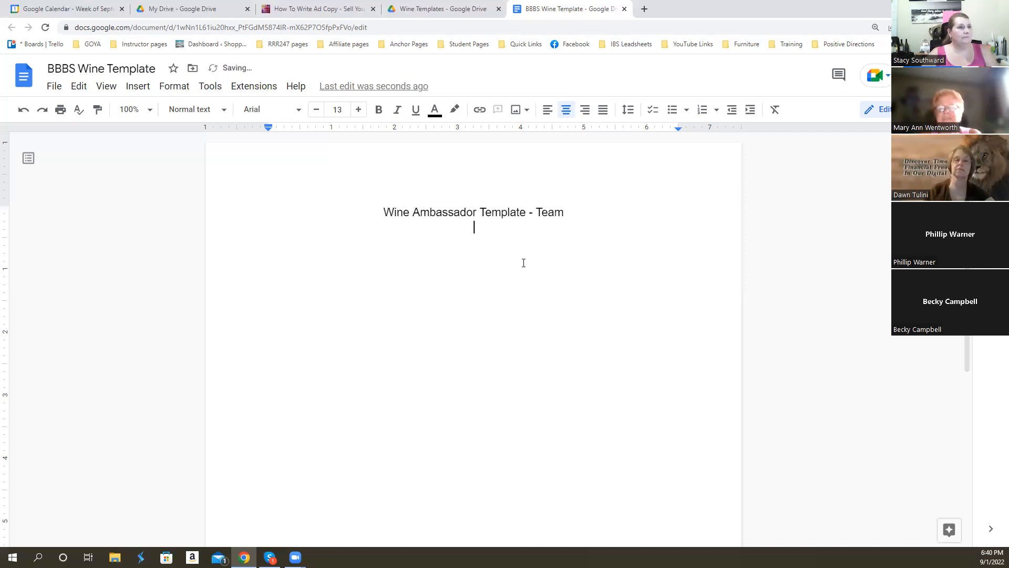
pyautogui.press('Return')
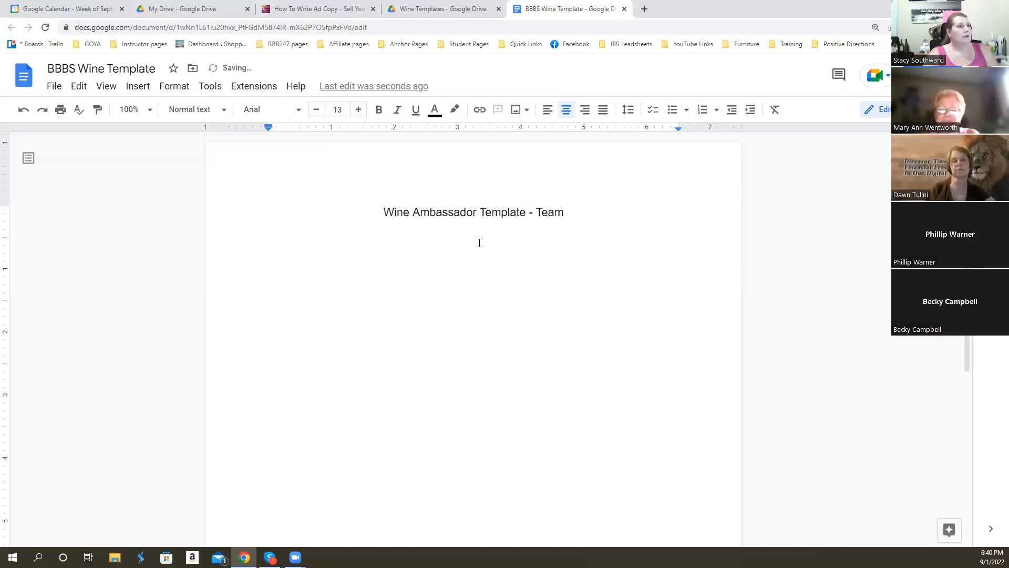
pyautogui.click(547, 109)
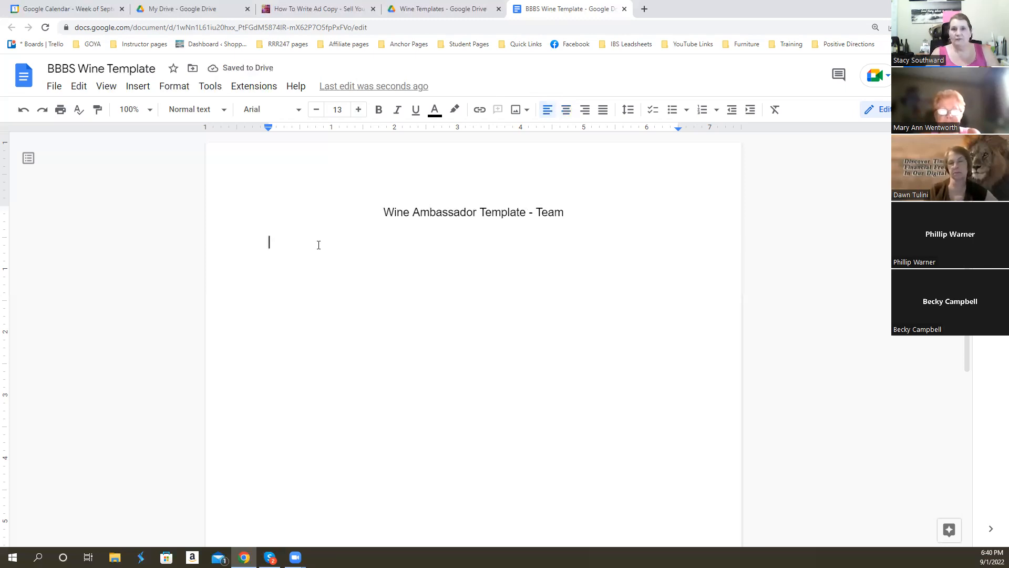
pyautogui.write('https:')
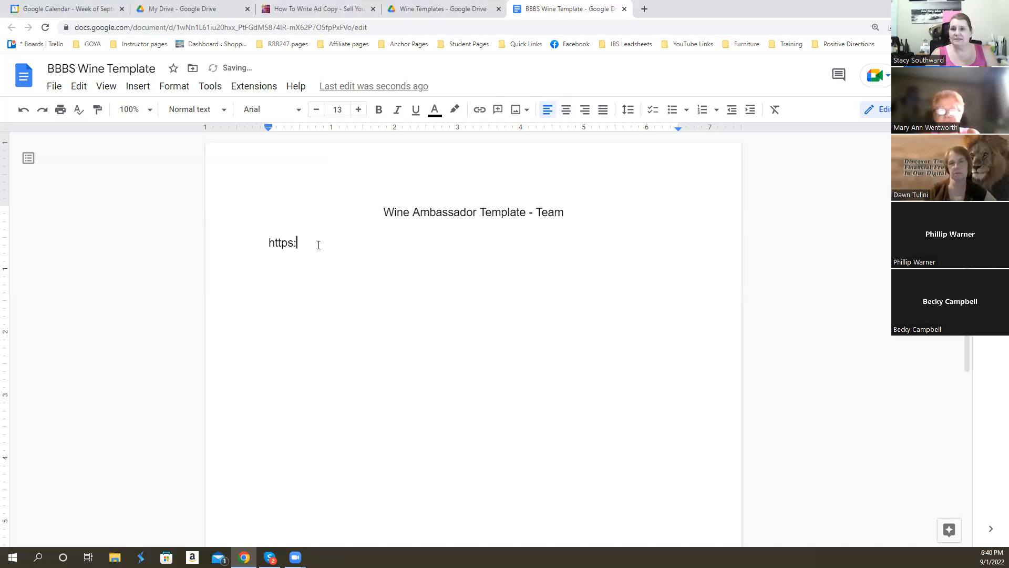
pyautogui.write('//')
pyautogui.press('BackSpace')
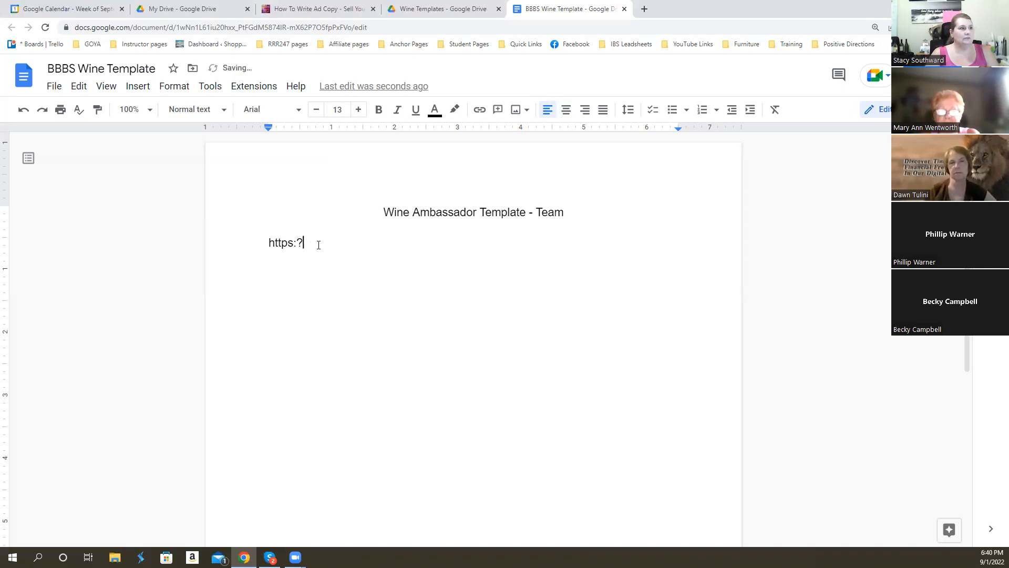
pyautogui.write('/your u')
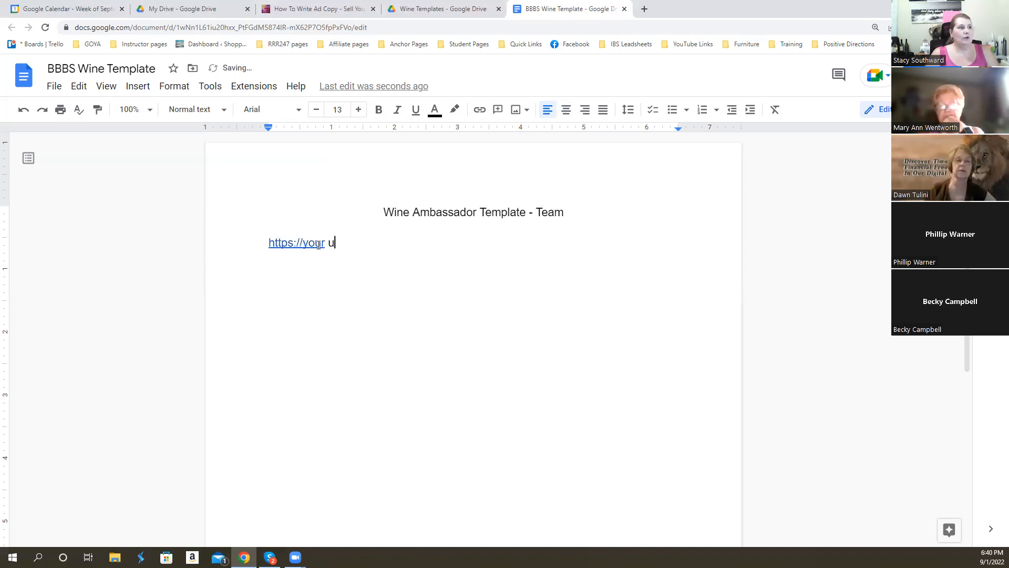
pyautogui.press('BackSpace')
pyautogui.press('BackSpace')
pyautogui.write('url.com')
pyautogui.press('BackSpace')
pyautogui.press('BackSpace')
pyautogui.write('com')
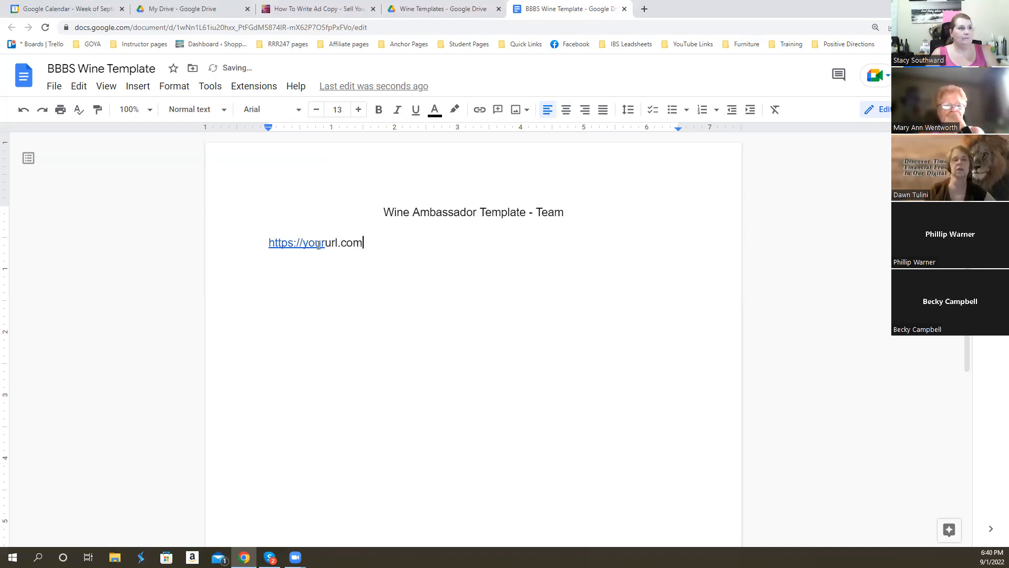
pyautogui.write('/fine wines')
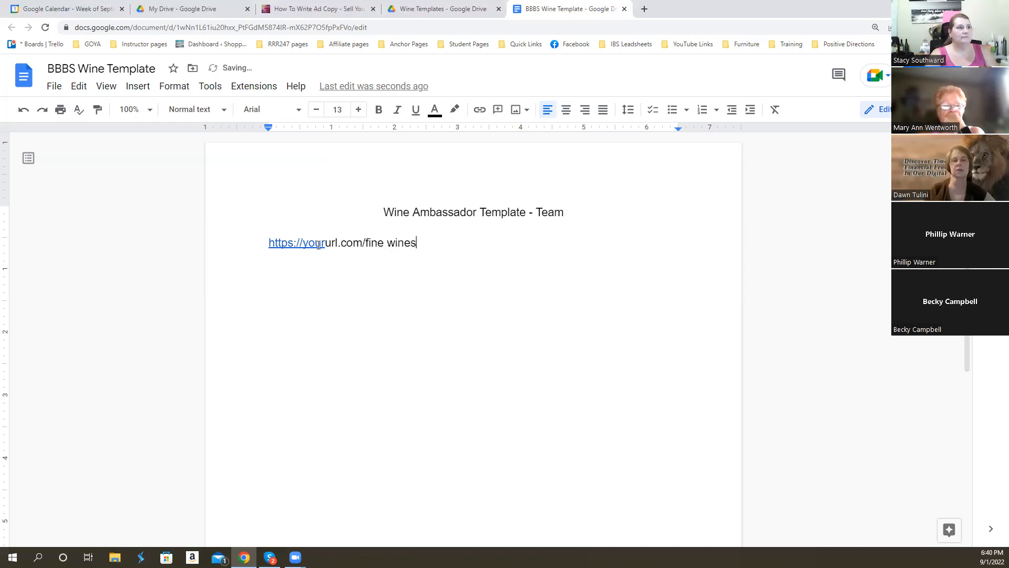
pyautogui.moveTo(303, 244); pyautogui.dragTo(340, 245)
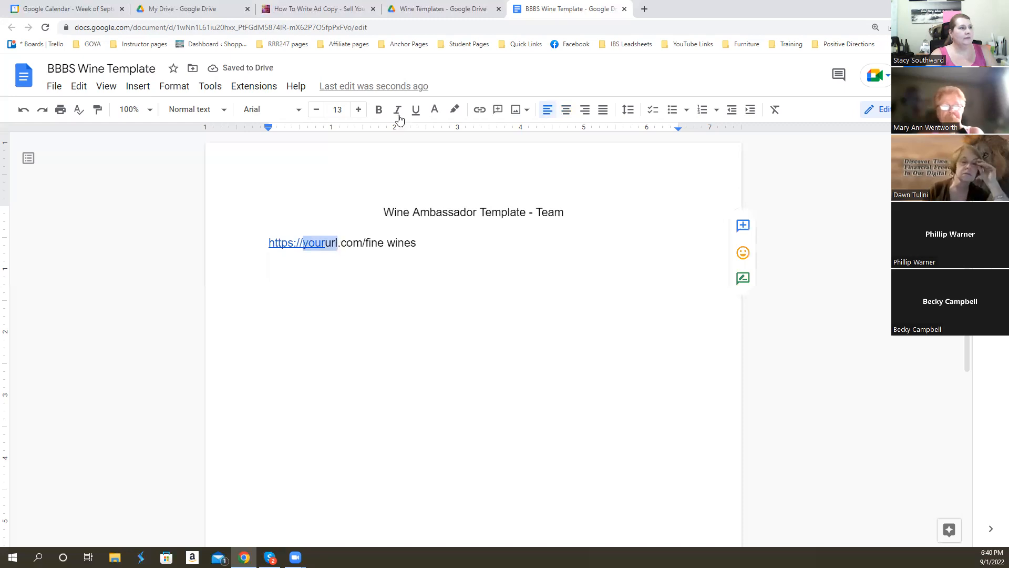
# - Remove the hyperlink from the placeholder address and color its "yoururl" part blue
pyautogui.click(300, 242)
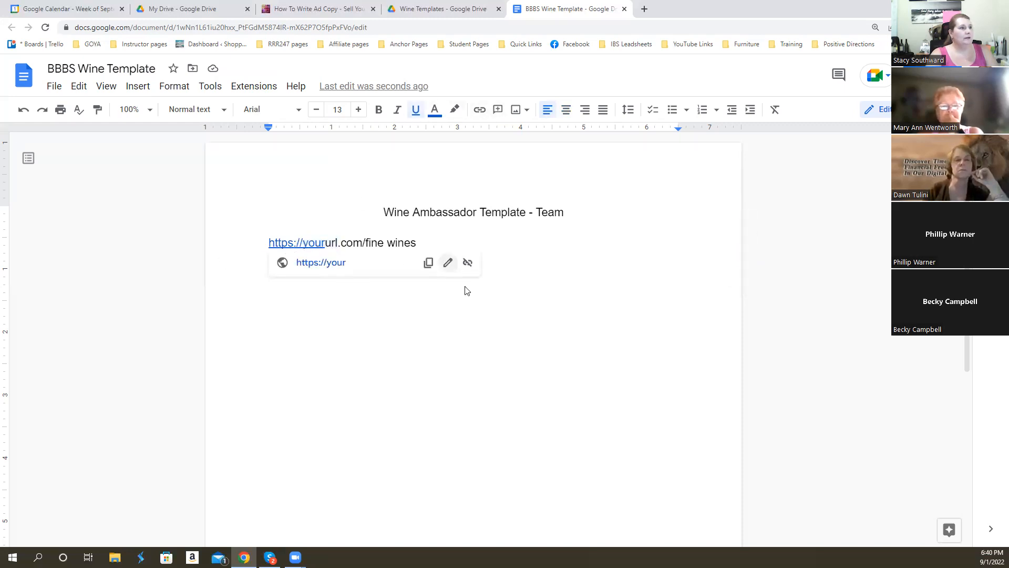
pyautogui.click(467, 267)
pyautogui.moveTo(303, 243); pyautogui.dragTo(336, 243)
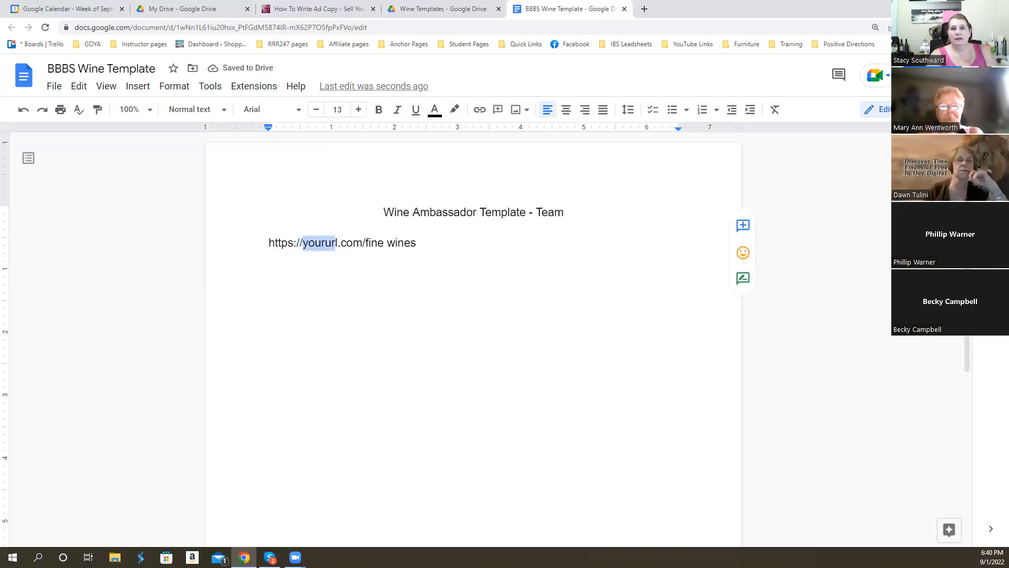
pyautogui.moveTo(336, 243); pyautogui.dragTo(306, 244)
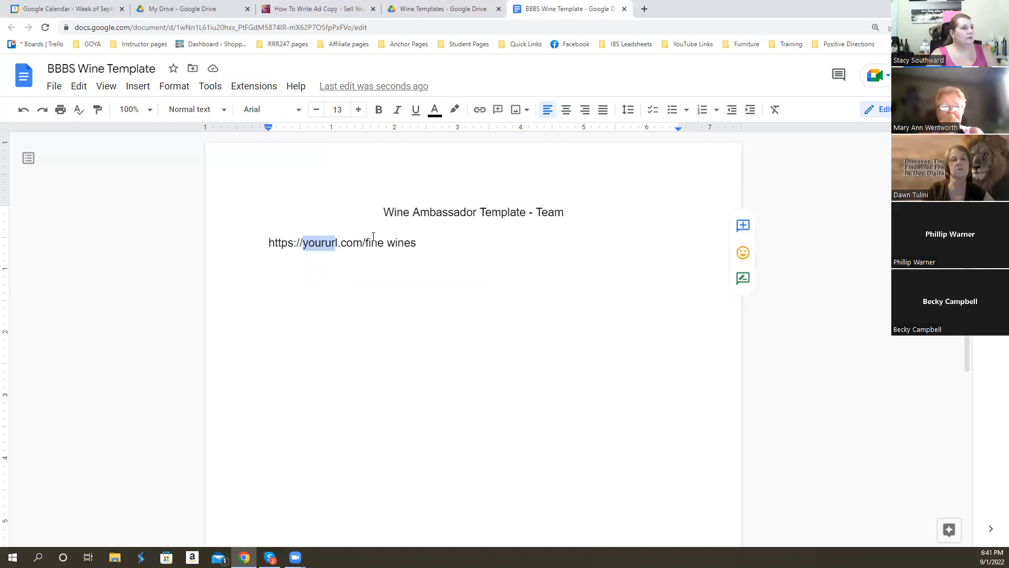
pyautogui.click(340, 243)
pyautogui.moveTo(339, 242); pyautogui.dragTo(303, 244)
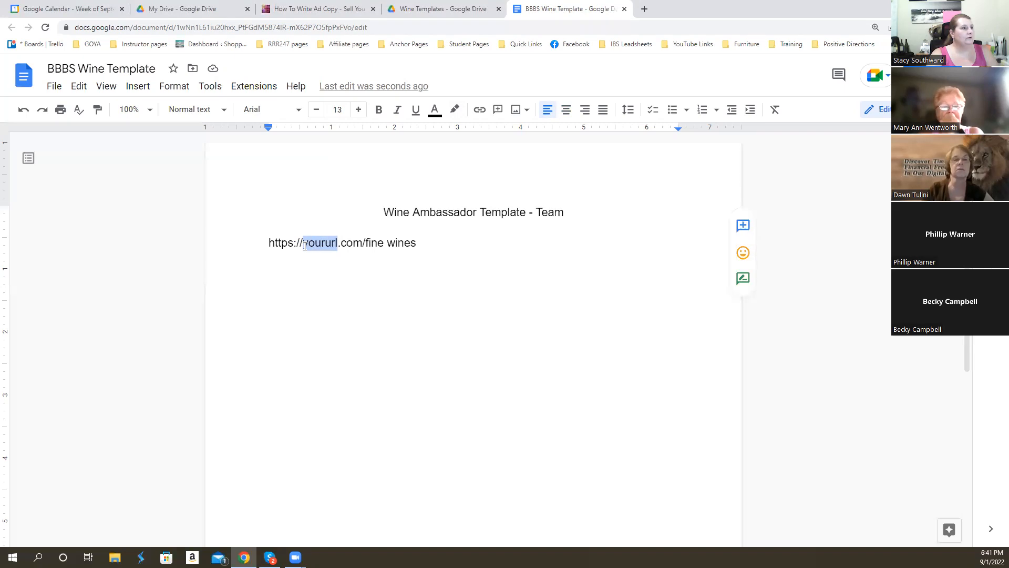
pyautogui.click(435, 112)
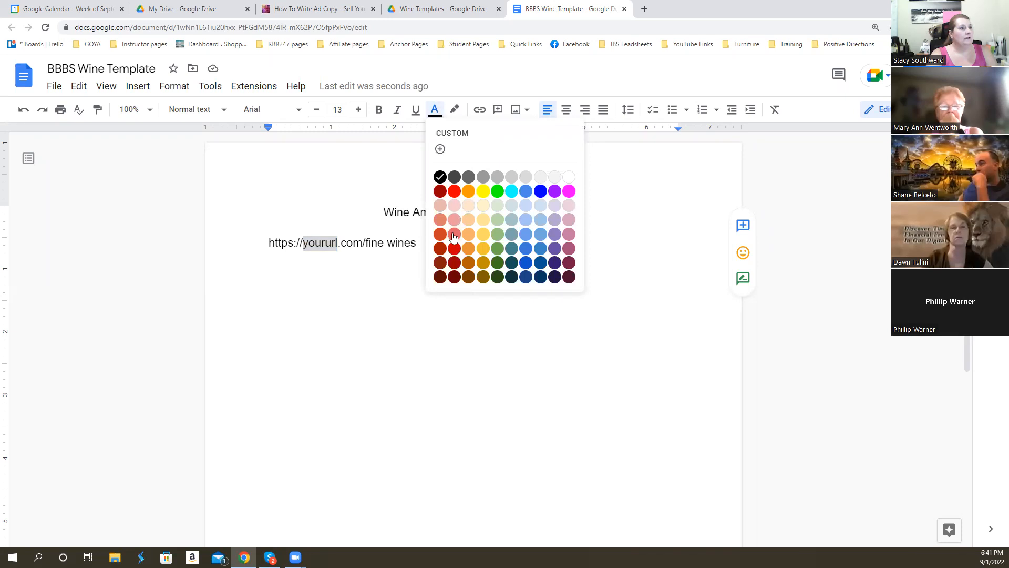
pyautogui.click(542, 192)
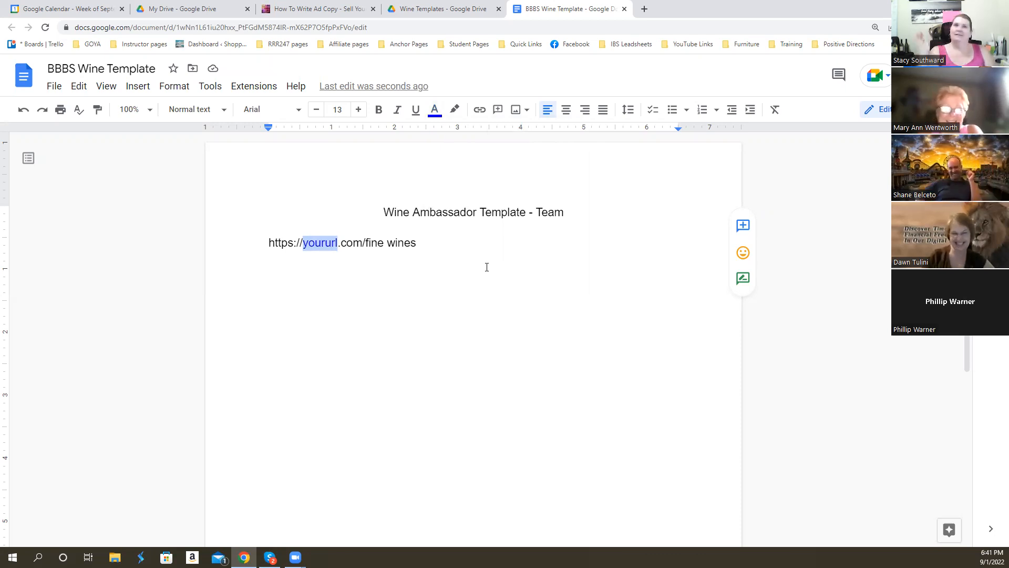
# - Add a blank line and a new line below the placeholder address, and put the label "Your PBS URL:" in front of it
pyautogui.click(450, 248)
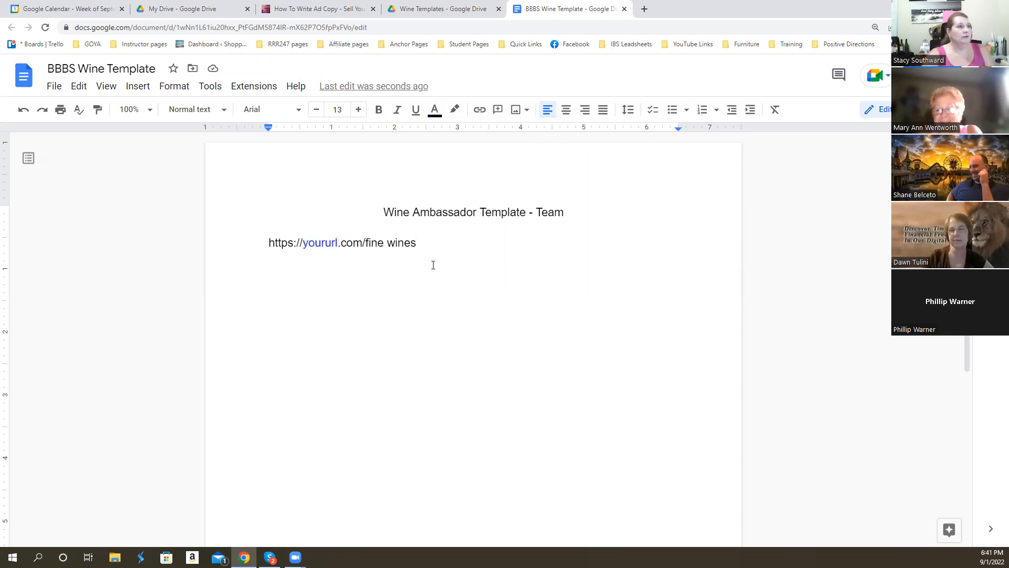
pyautogui.press('Return')
pyautogui.press('Return')
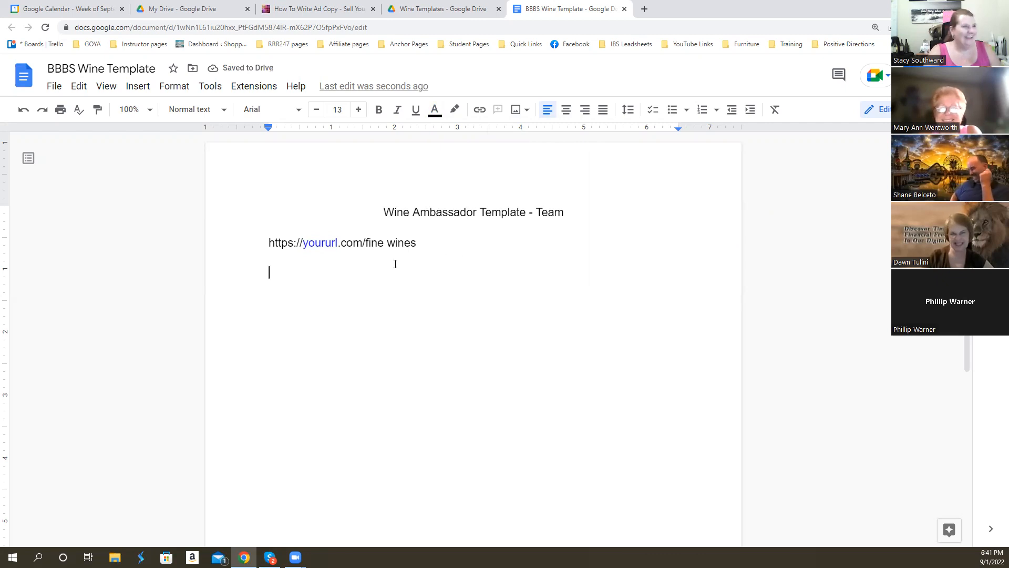
pyautogui.click(267, 241)
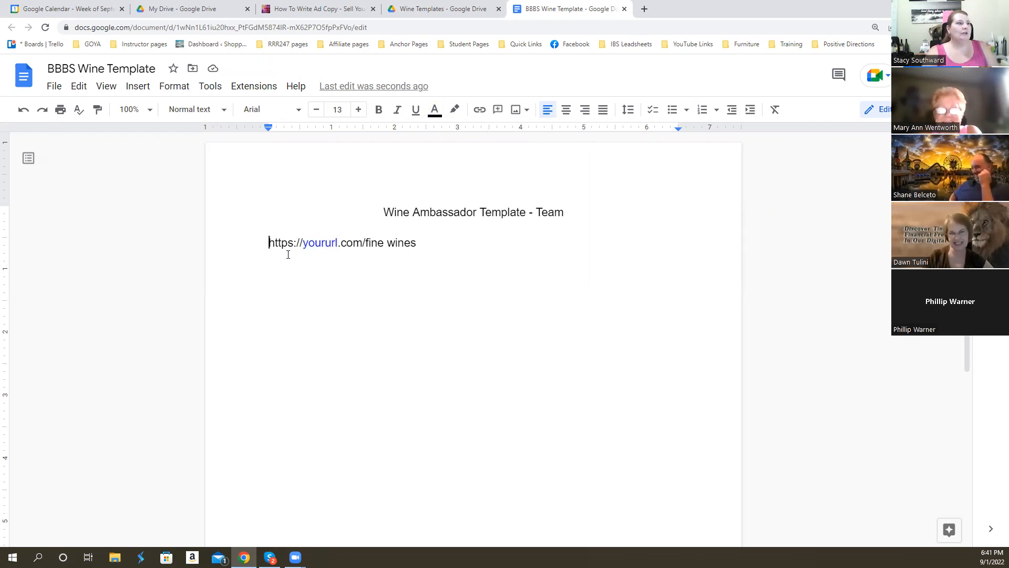
pyautogui.write('Your PBS')
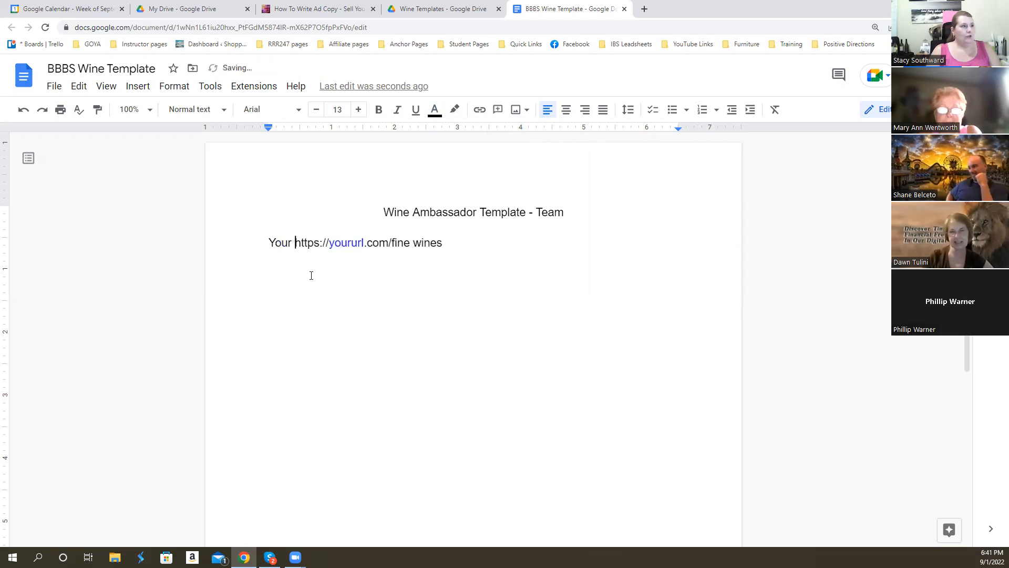
pyautogui.write(' URL:')
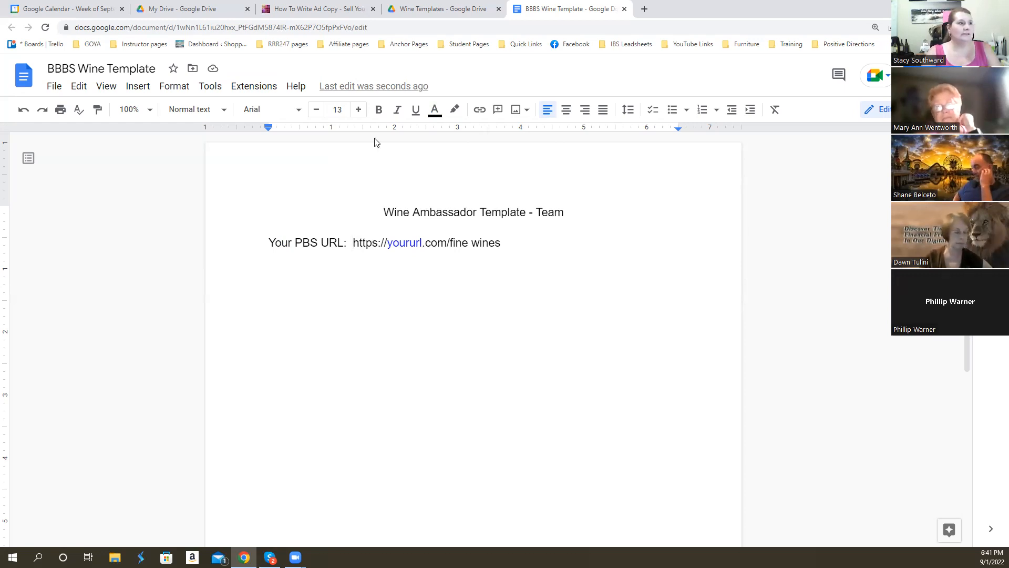
pyautogui.click(373, 242)
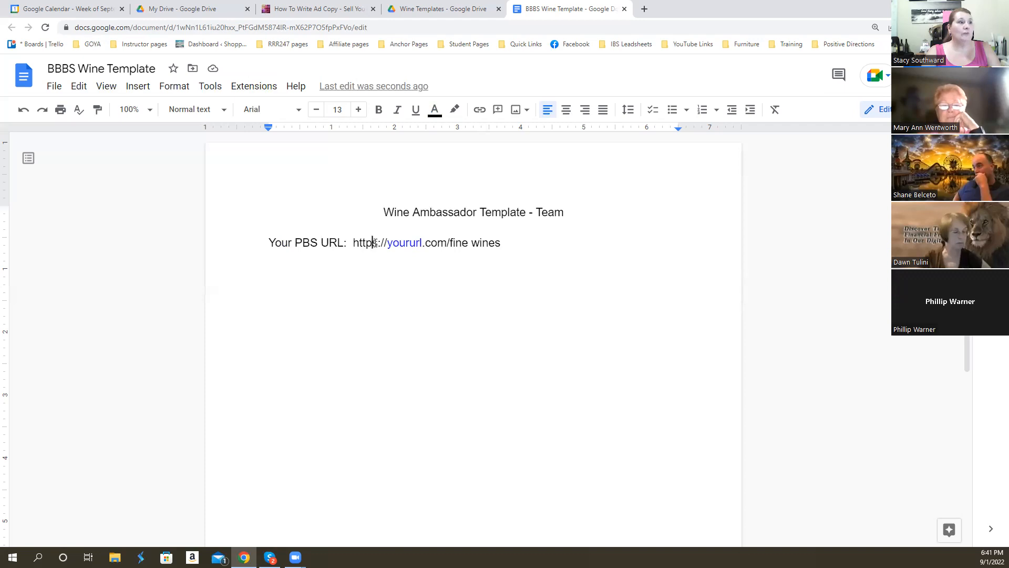
pyautogui.moveTo(373, 243); pyautogui.dragTo(378, 242)
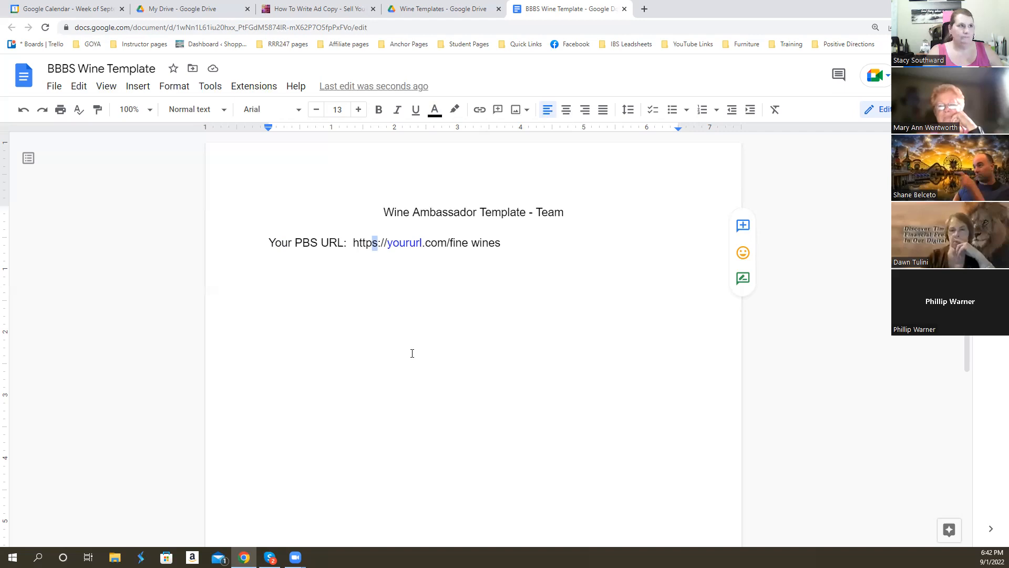
# - Open 4m81.com in a new browser tab and go to its Fine Wines Clubs & Memberships page under Cooking, Food & Wine
pyautogui.click(644, 10)
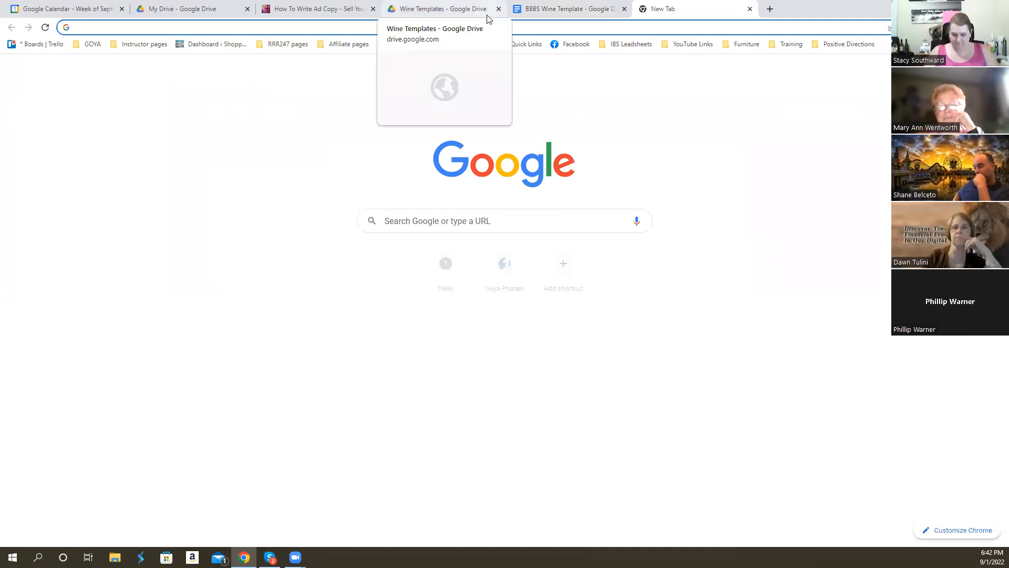
pyautogui.write('4m81.com')
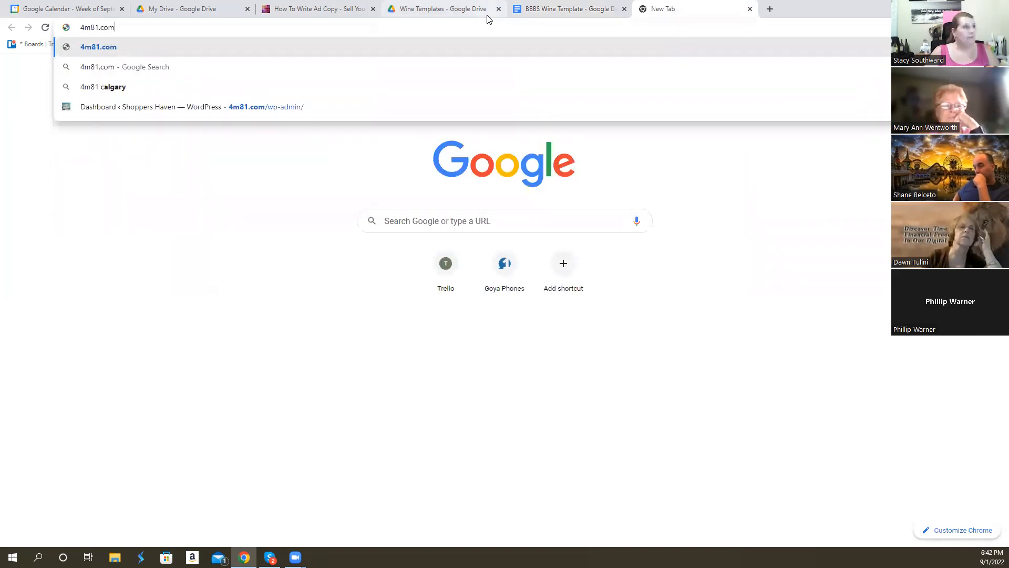
pyautogui.press('Return')
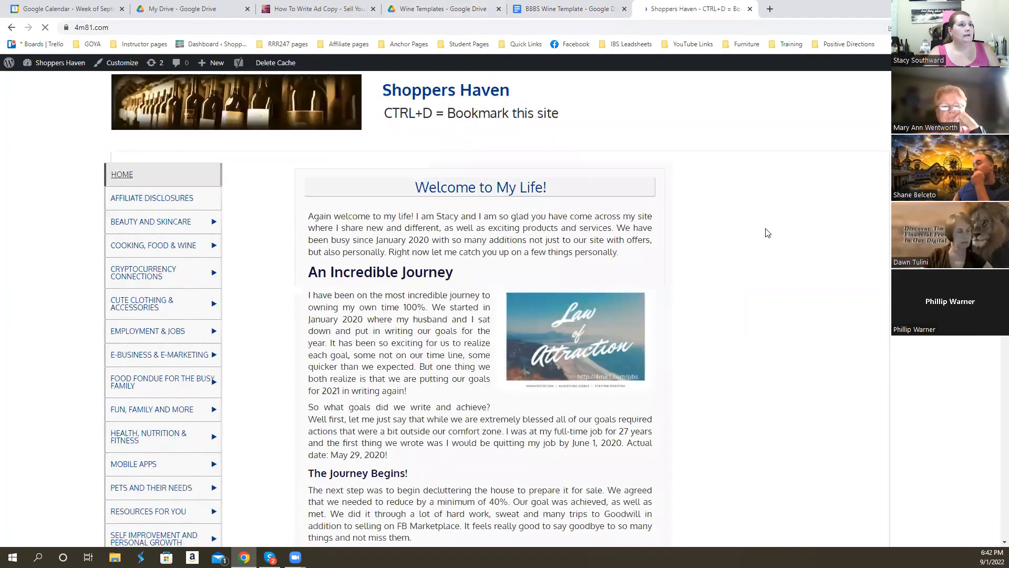
pyautogui.moveTo(148, 389)
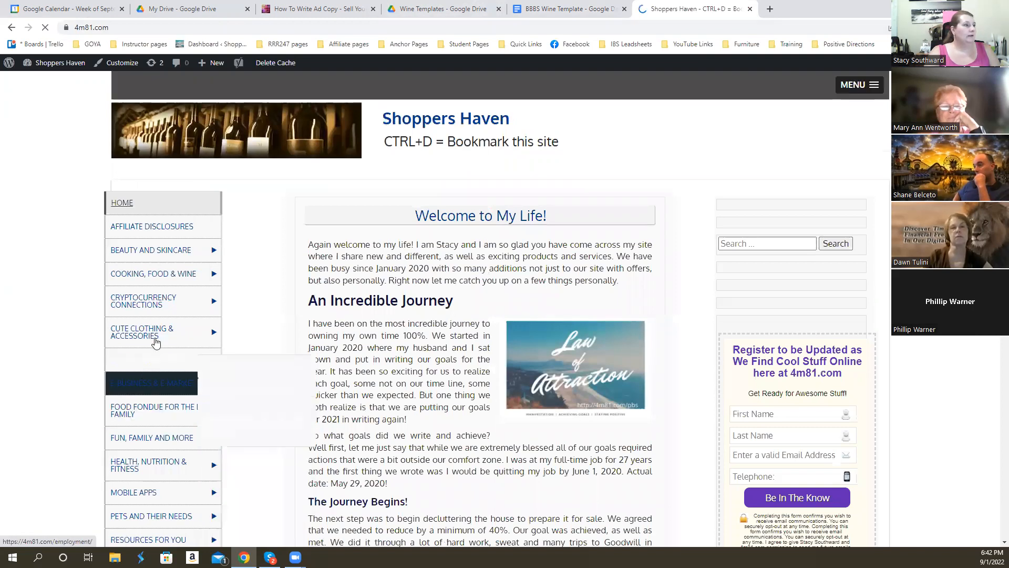
pyautogui.moveTo(195, 274)
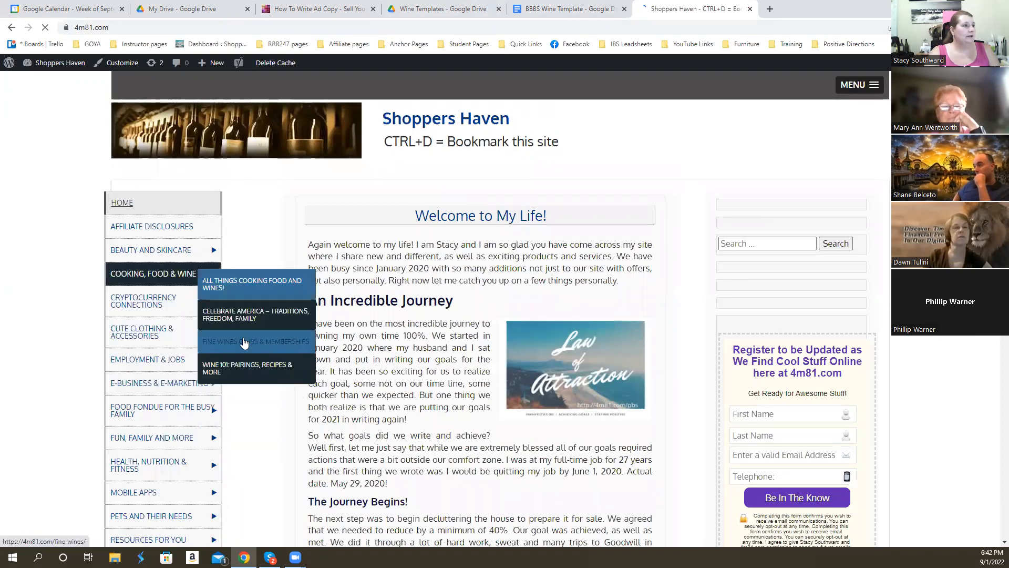
pyautogui.click(244, 340)
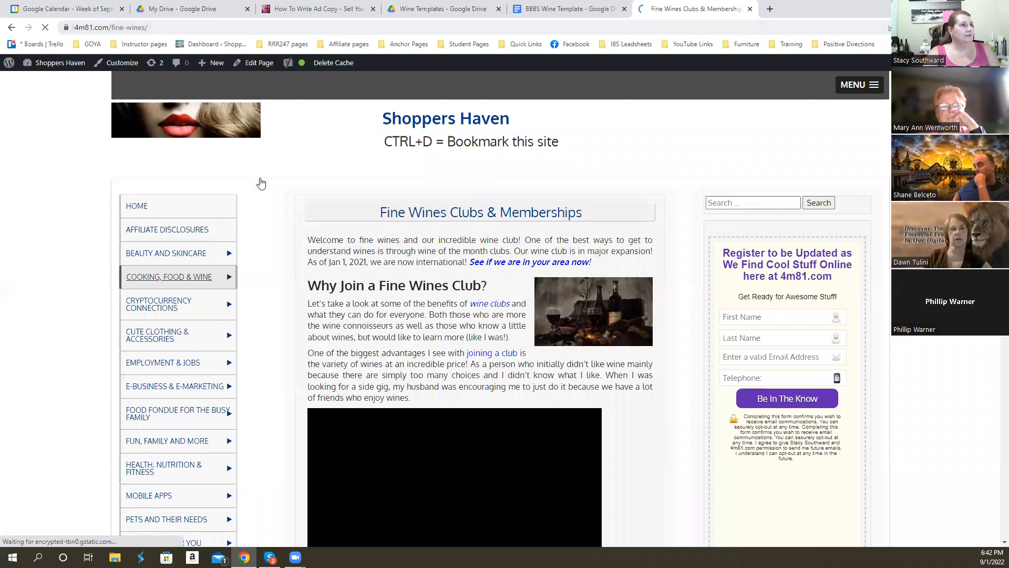
# - Copy the Fine Wines page address and paste it into the BBBS Wine Template below the placeholder URL line as a link
pyautogui.click(101, 29)
pyautogui.hotkey('ctrl', 'c')
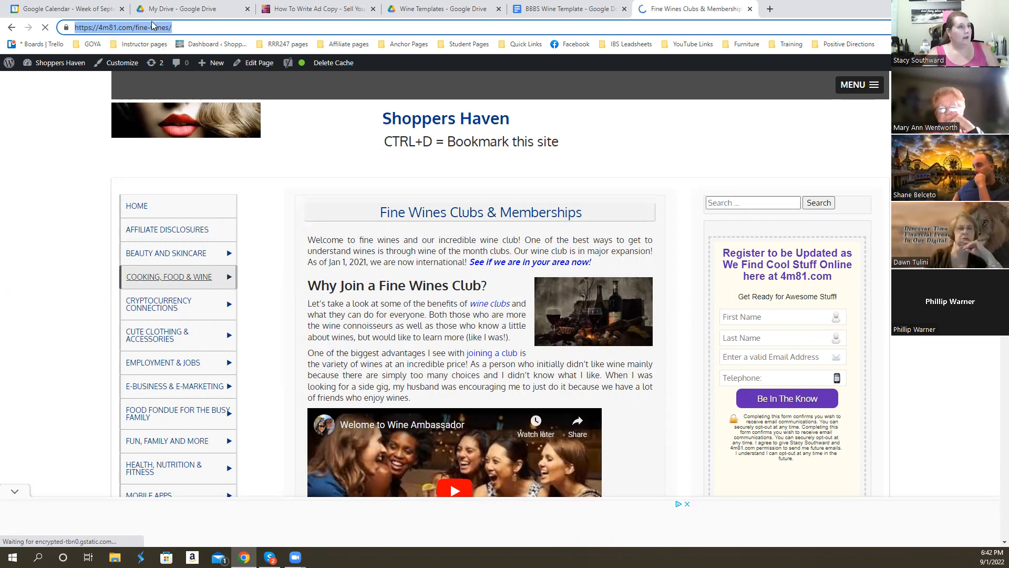
pyautogui.click(520, 10)
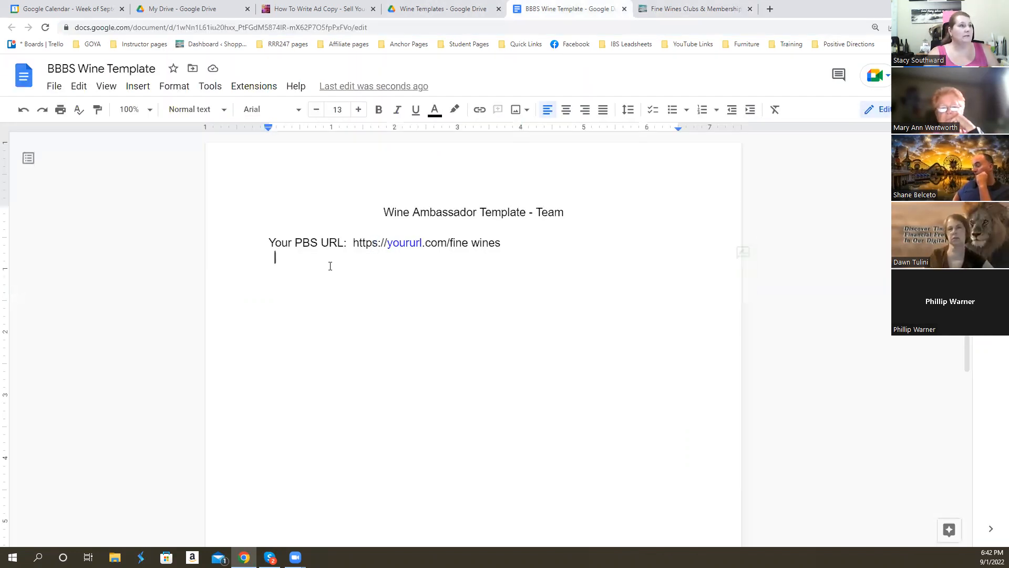
pyautogui.hotkey('ctrl', 'v')
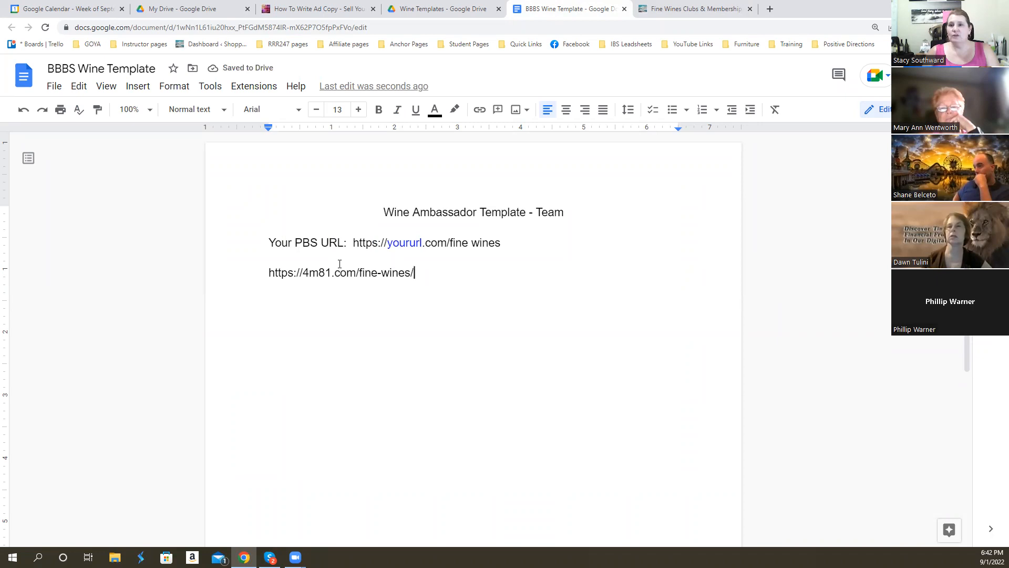
pyautogui.press('Return')
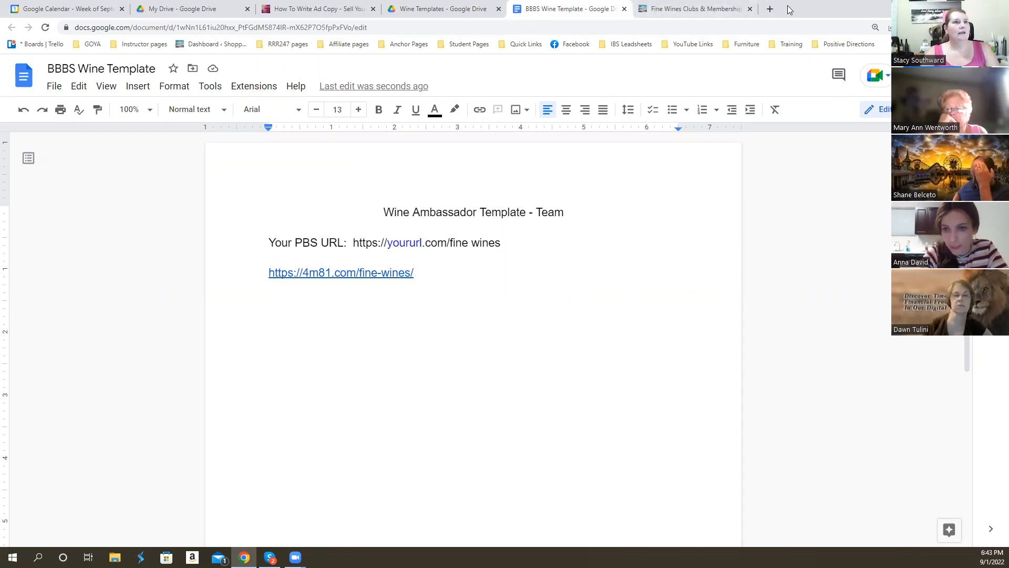
# - Find Drive among the Google apps in a new browser tab, view My Drive's options for new items, and open the Templates folder
pyautogui.click(768, 9)
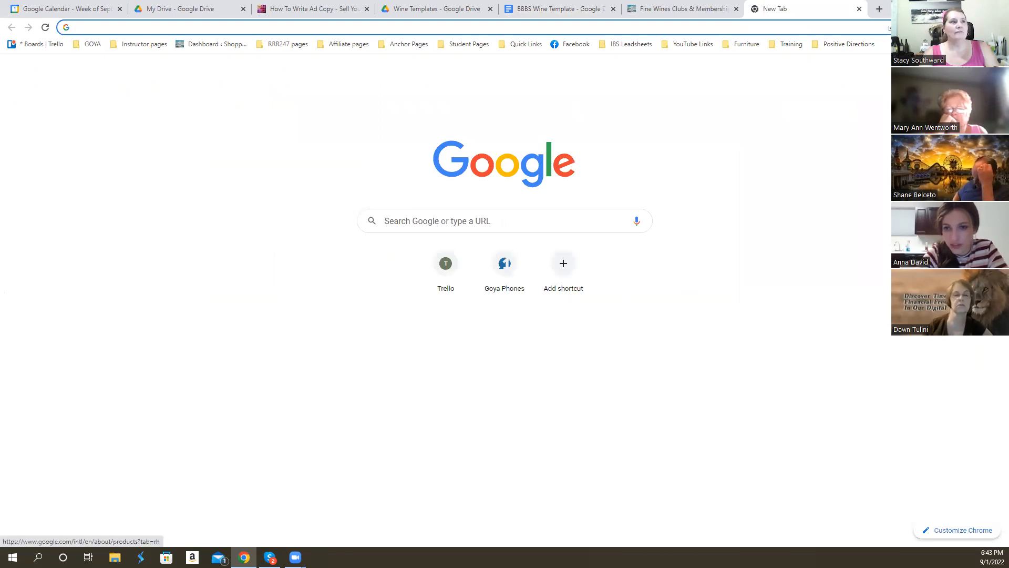
pyautogui.click(966, 69)
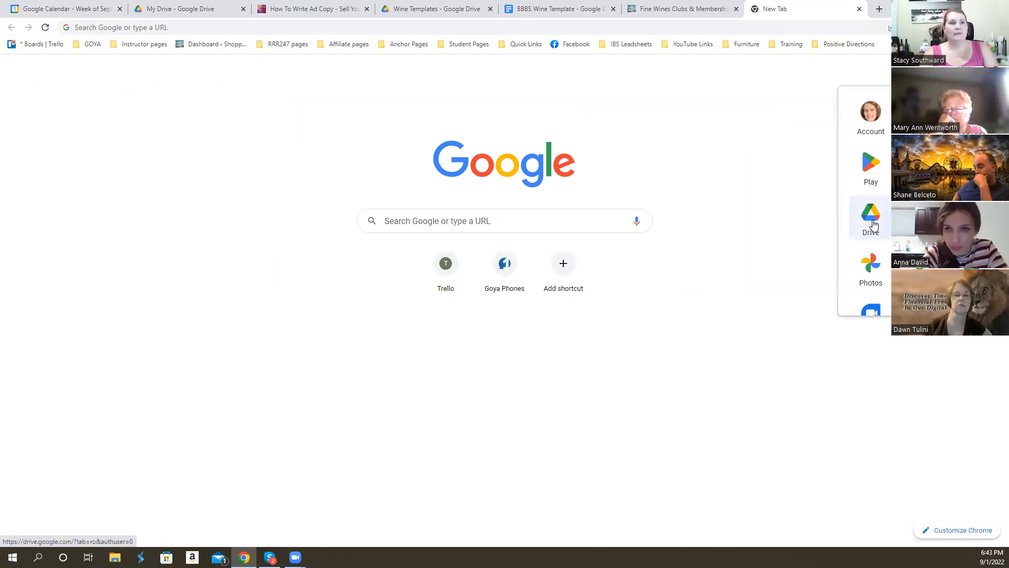
pyautogui.click(172, 13)
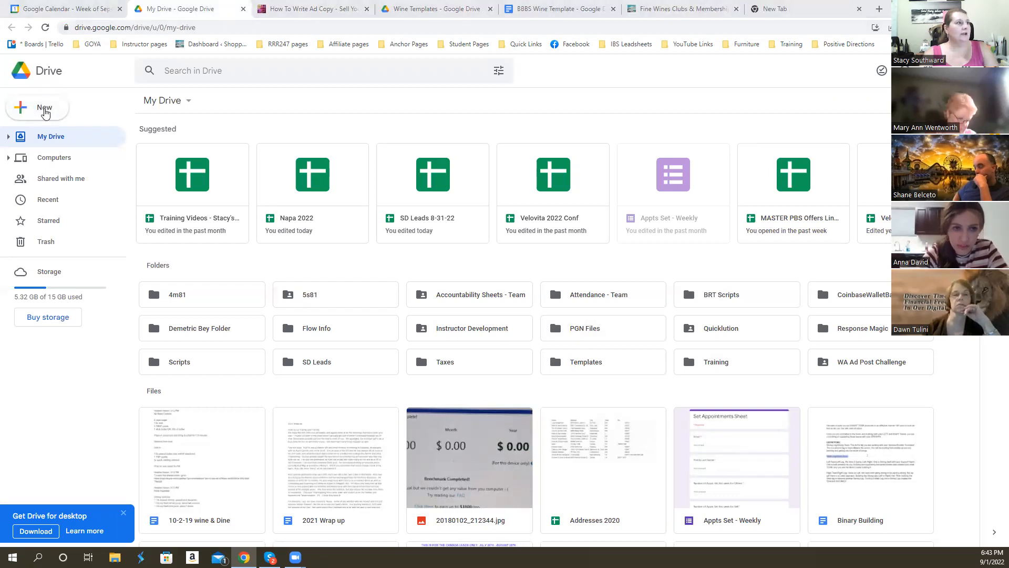
pyautogui.click(45, 112)
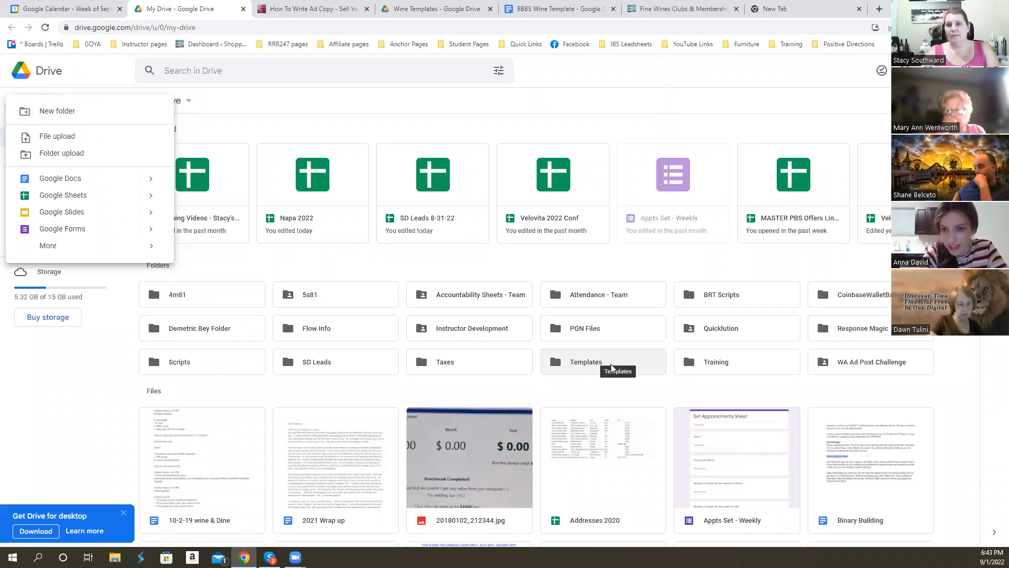
pyautogui.doubleClick(583, 363)
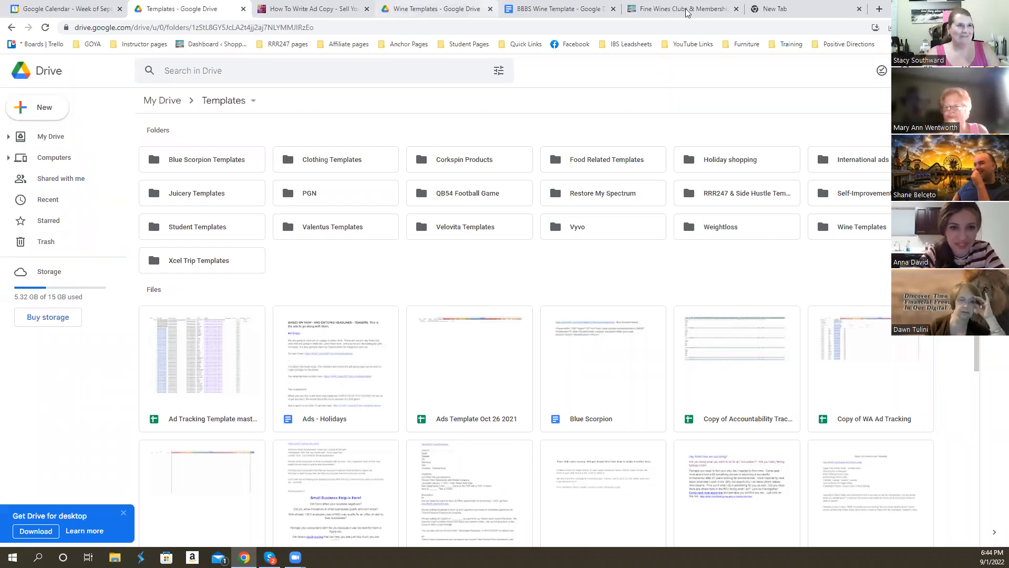
# - Close the blank browser tab and look into the Restore My Spectrum and Velovita Templates folders, returning to the Templates folder
pyautogui.click(792, 14)
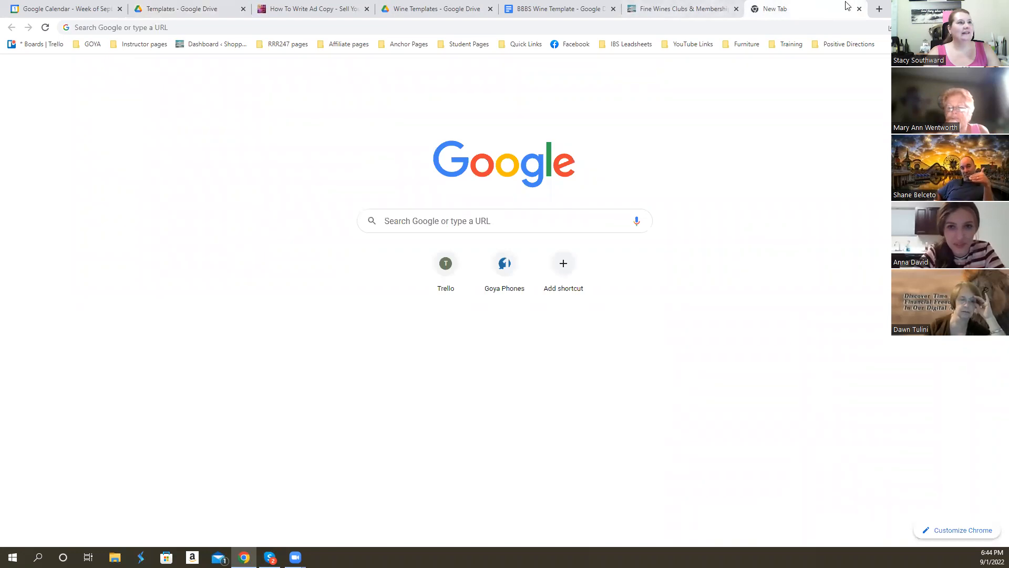
pyautogui.hotkey('ctrl', 'w')
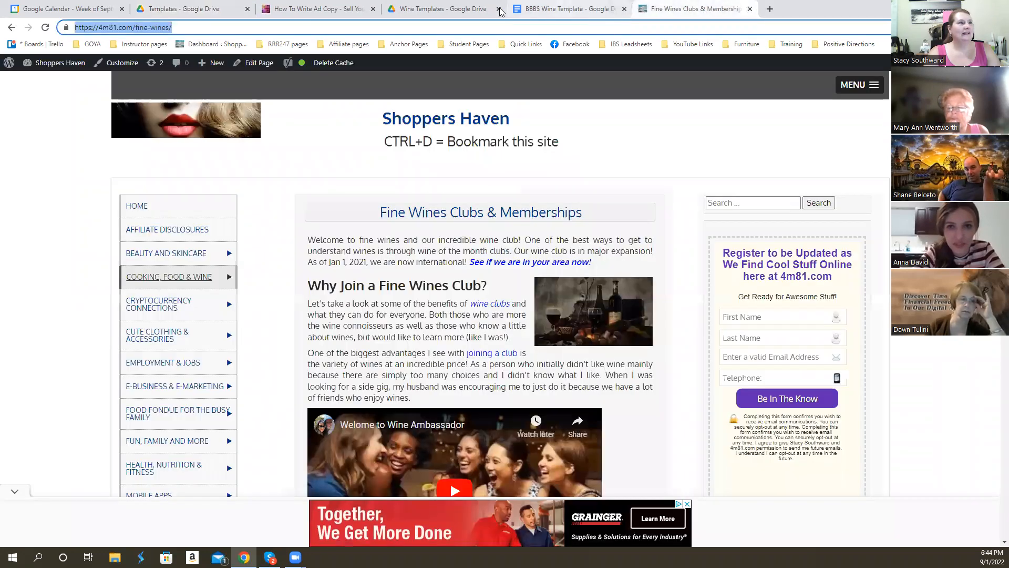
pyautogui.click(183, 9)
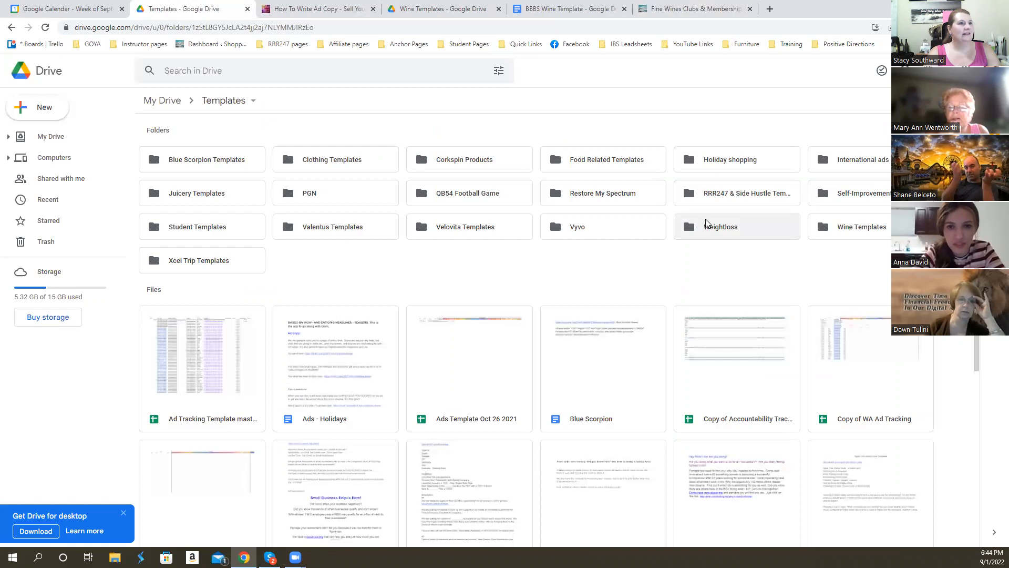
pyautogui.doubleClick(602, 195)
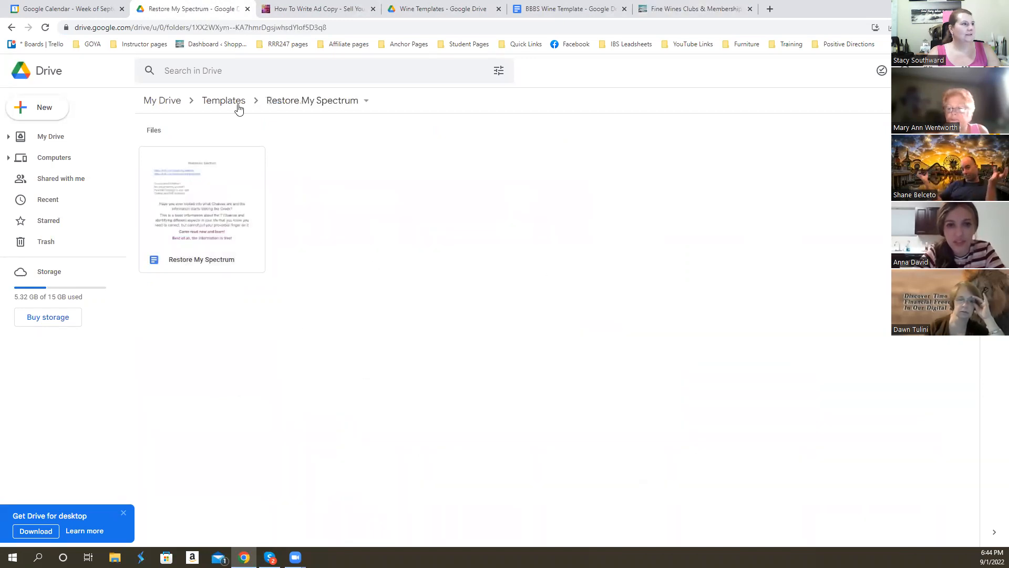
pyautogui.click(238, 105)
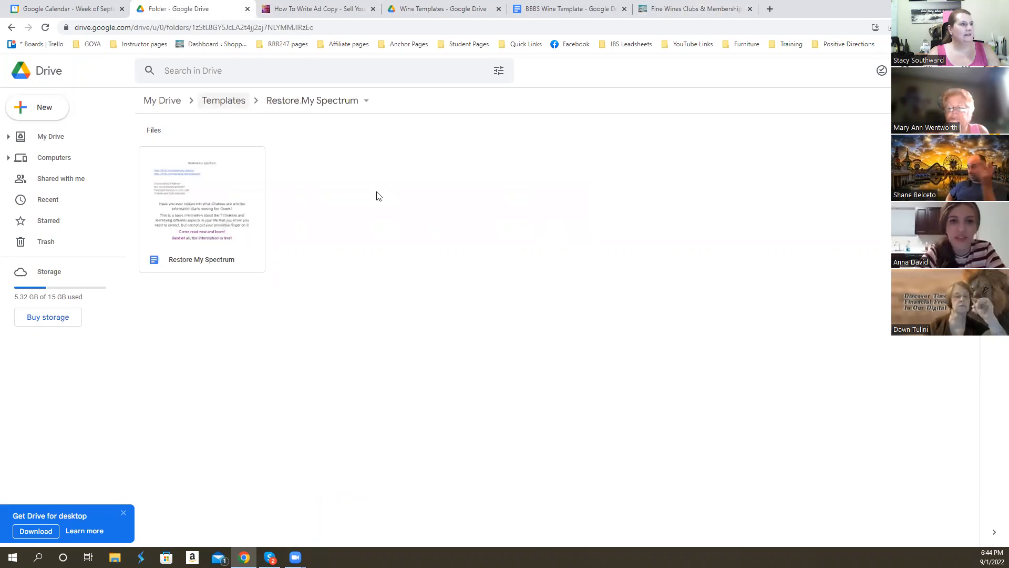
pyautogui.doubleClick(475, 225)
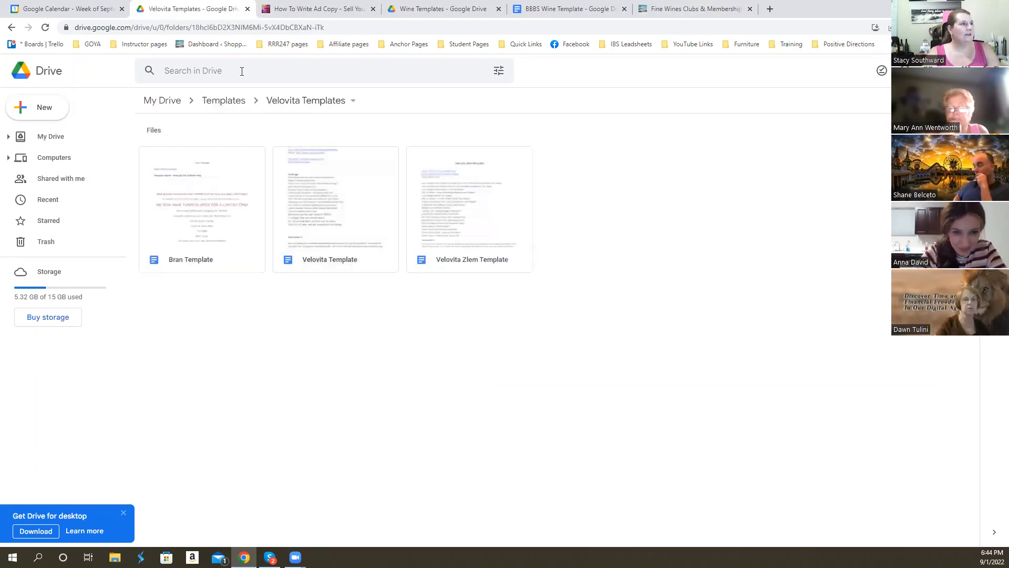
pyautogui.click(224, 102)
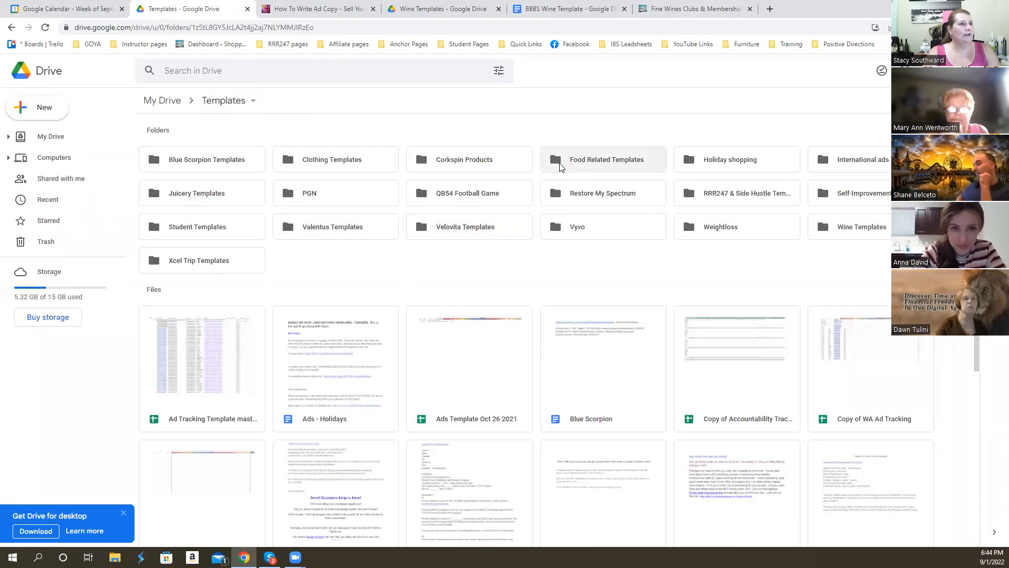
# - Look into the Food Related Templates folder, return to Templates, and view the list of signed-in Google accounts
pyautogui.doubleClick(582, 167)
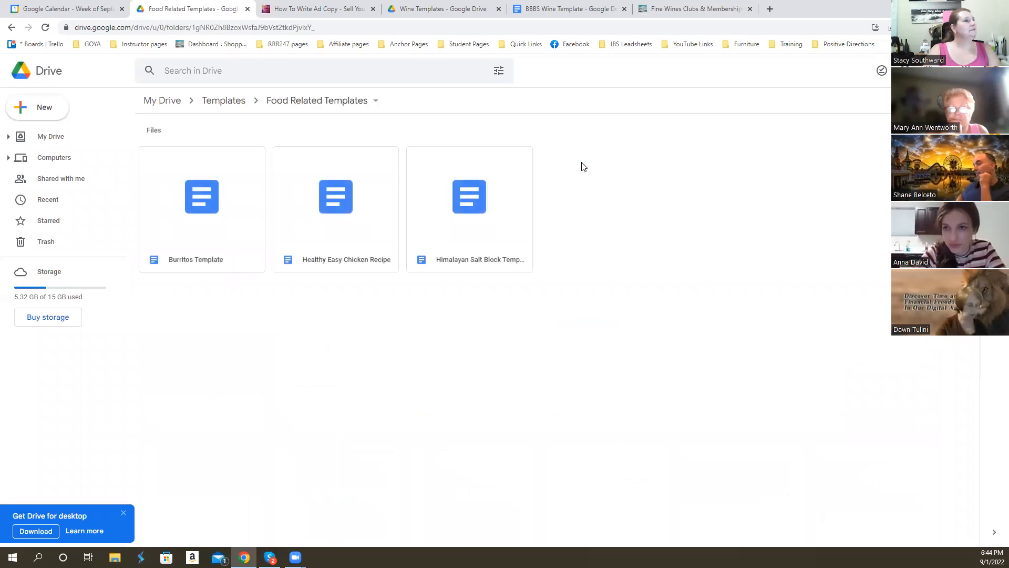
pyautogui.click(225, 101)
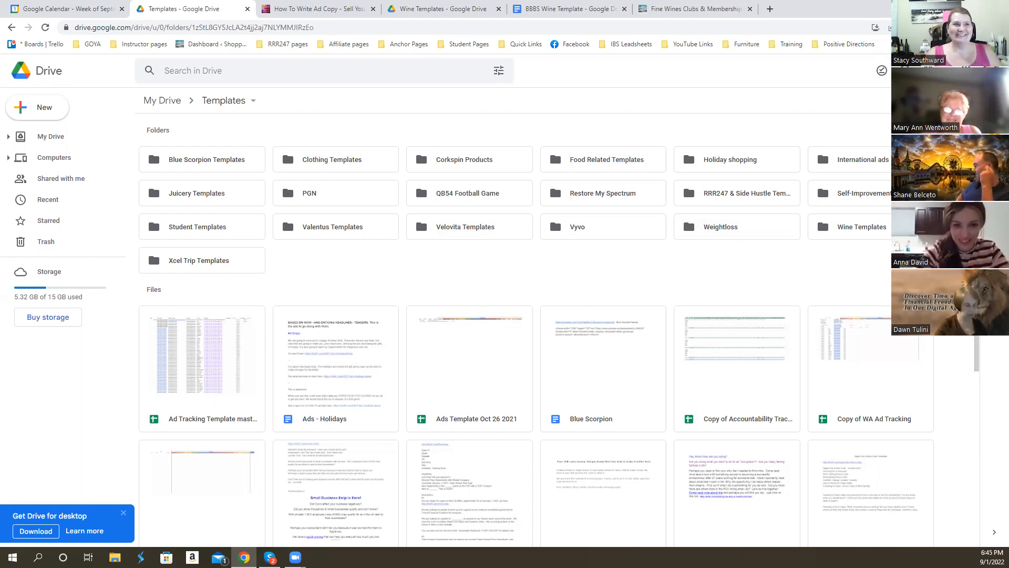
pyautogui.click(991, 70)
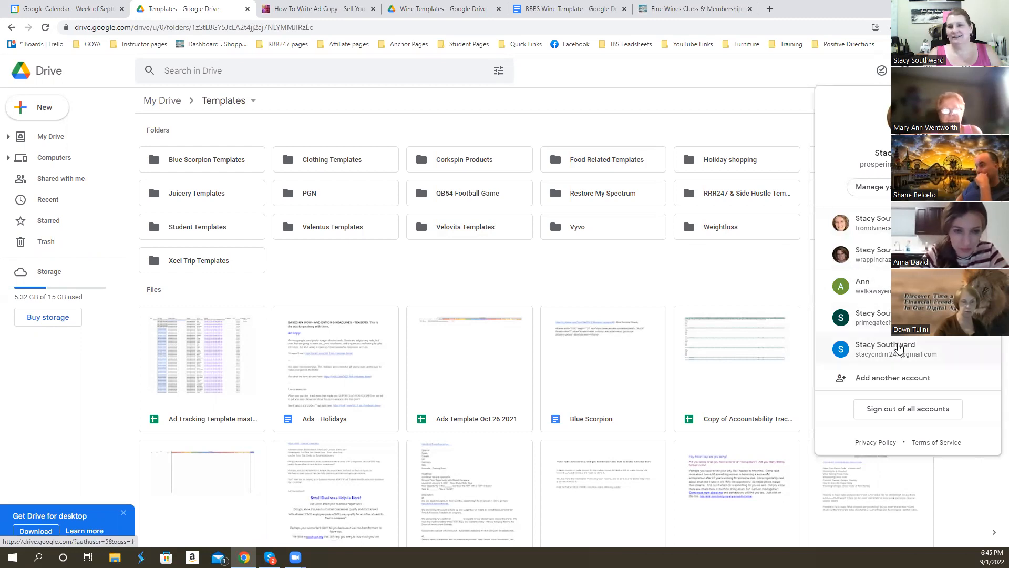
pyautogui.click(793, 70)
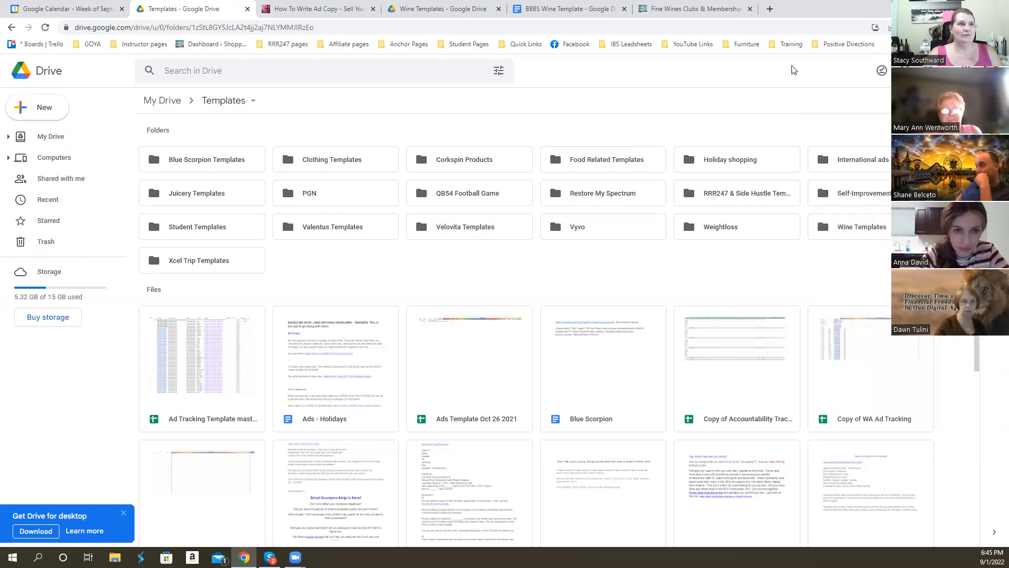
# - Return to the BBBS Wine Template document and place the cursor on the empty line below the 4m81.com link
pyautogui.click(564, 14)
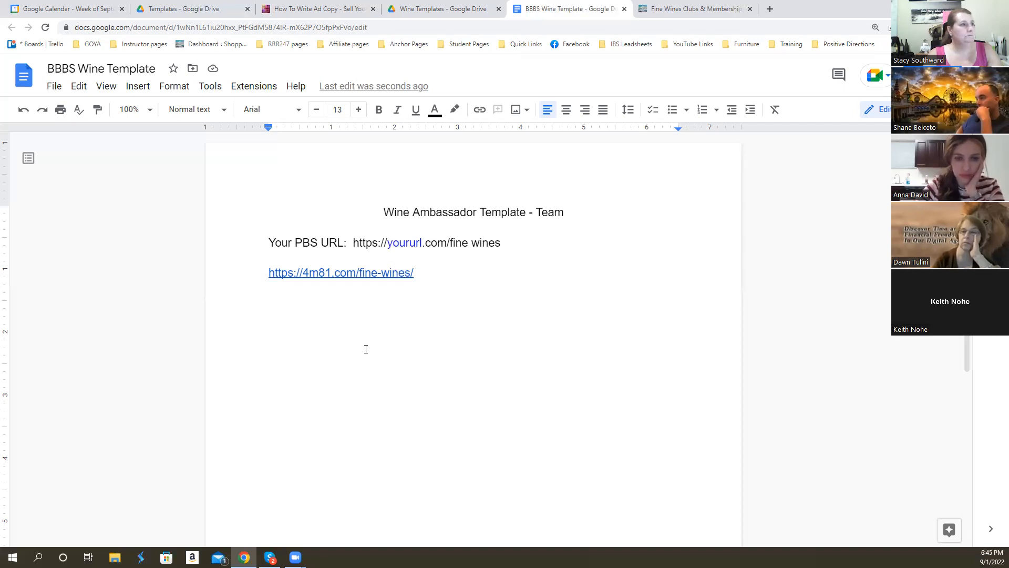
pyautogui.click(375, 271)
pyautogui.click(622, 340)
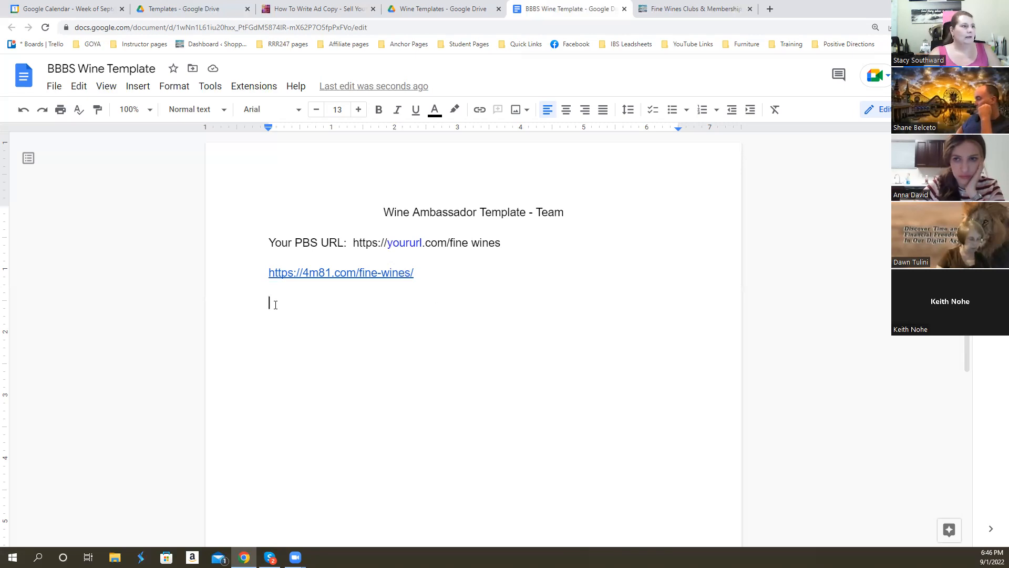
# - Read through the Fine Wines Clubs & Memberships page, from the "Why Join a Fine Wines Club?" heading to the end of the article
pyautogui.click(679, 9)
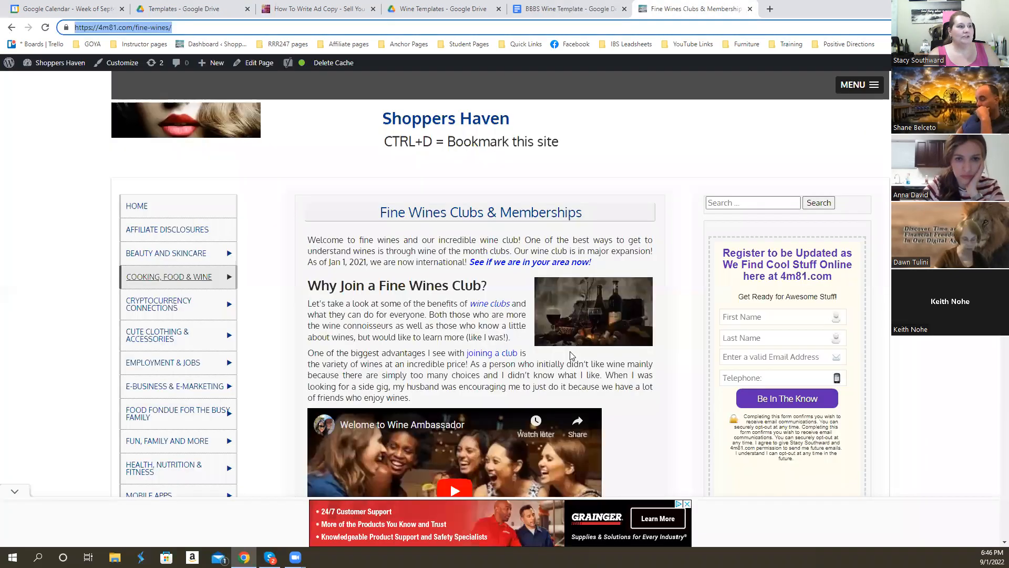
pyautogui.scroll(-3, 570, 356)
pyautogui.scroll(2, 570, 356)
pyautogui.scroll(1, 570, 355)
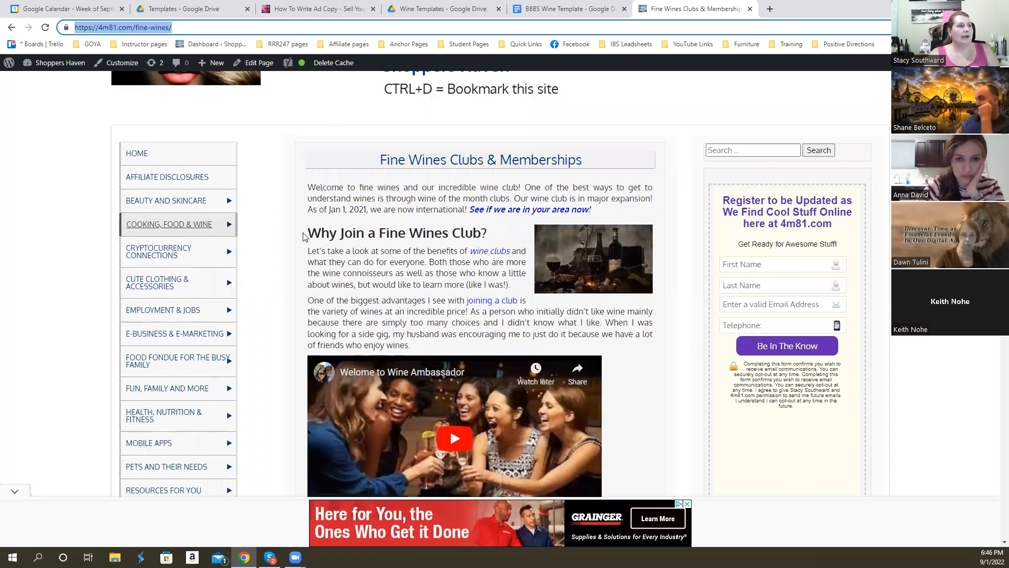
pyautogui.moveTo(308, 231); pyautogui.dragTo(493, 225)
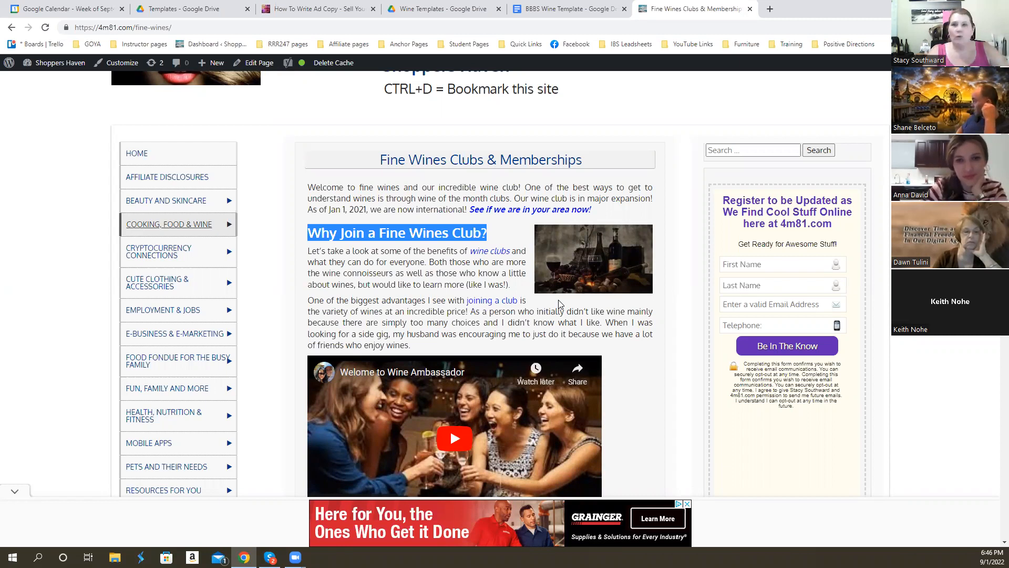
pyautogui.scroll(-3, 559, 310)
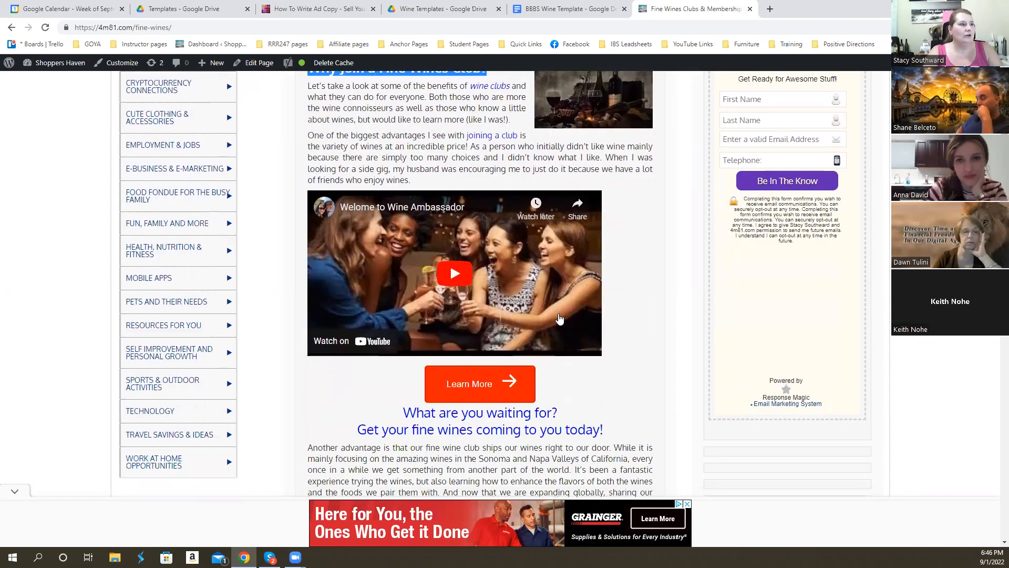
pyautogui.scroll(-6, 559, 319)
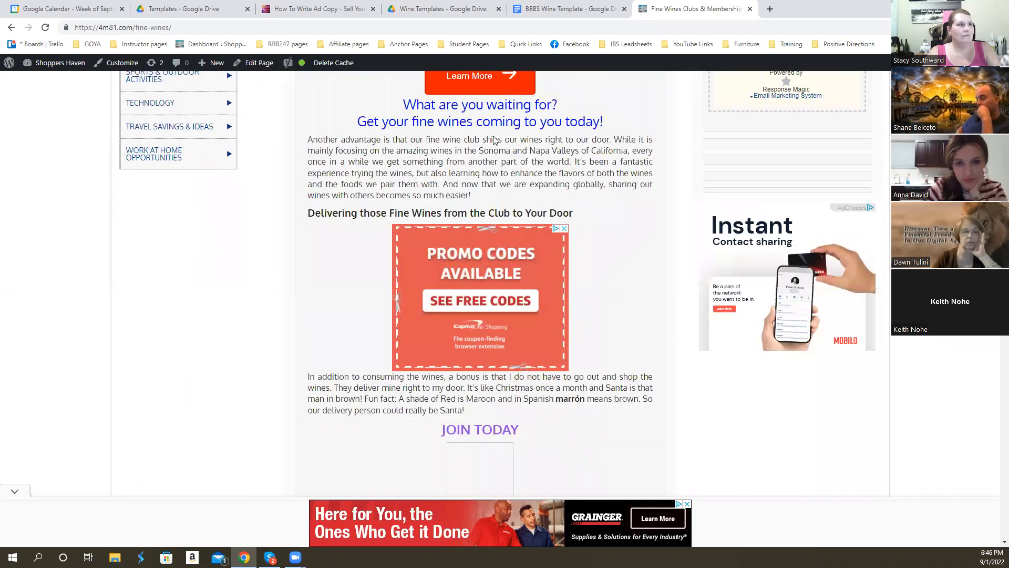
pyautogui.scroll(-2, 560, 356)
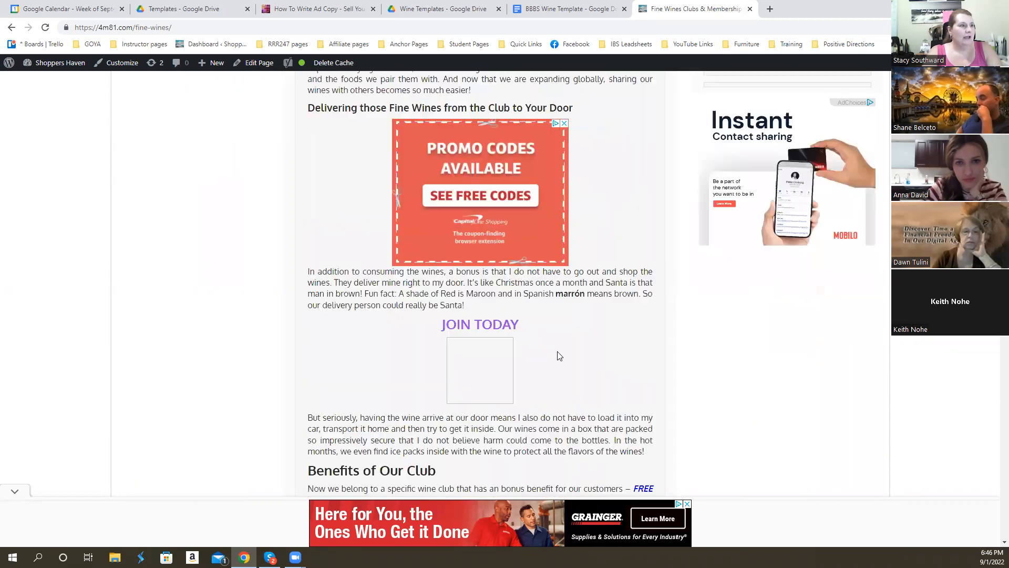
pyautogui.scroll(-4, 576, 333)
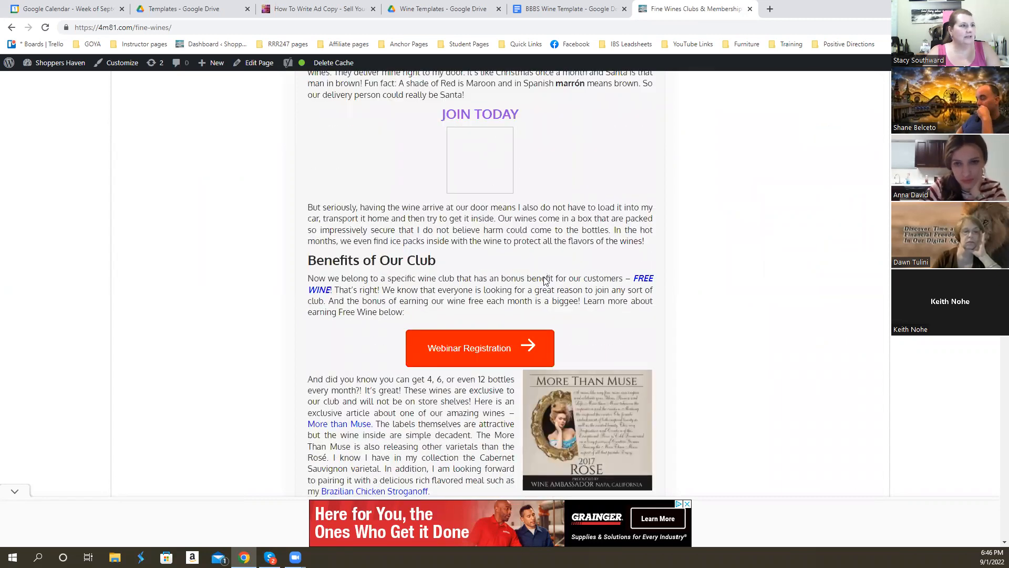
pyautogui.scroll(-8, 544, 280)
pyautogui.scroll(-2, 310, 309)
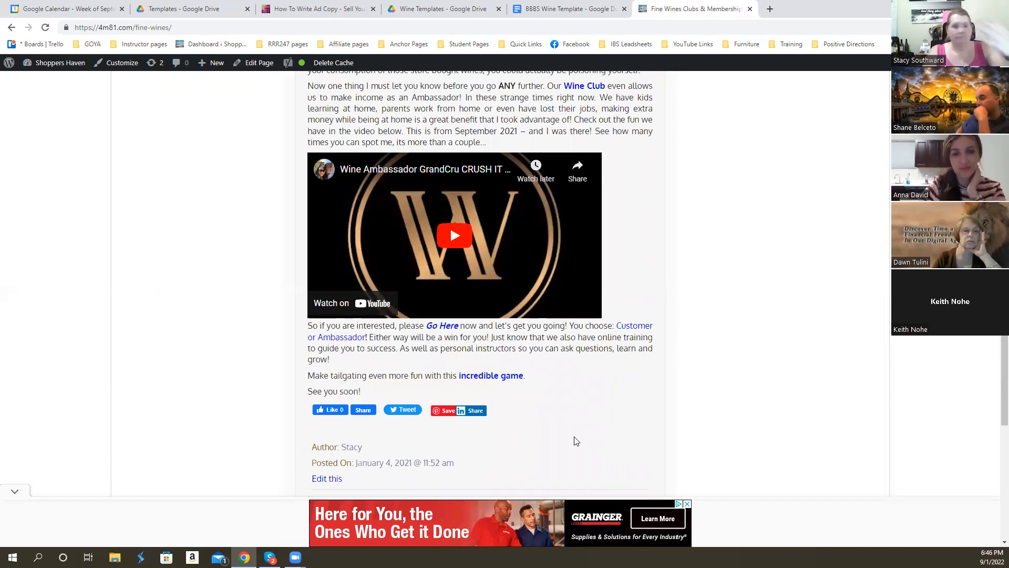
pyautogui.scroll(2, 566, 427)
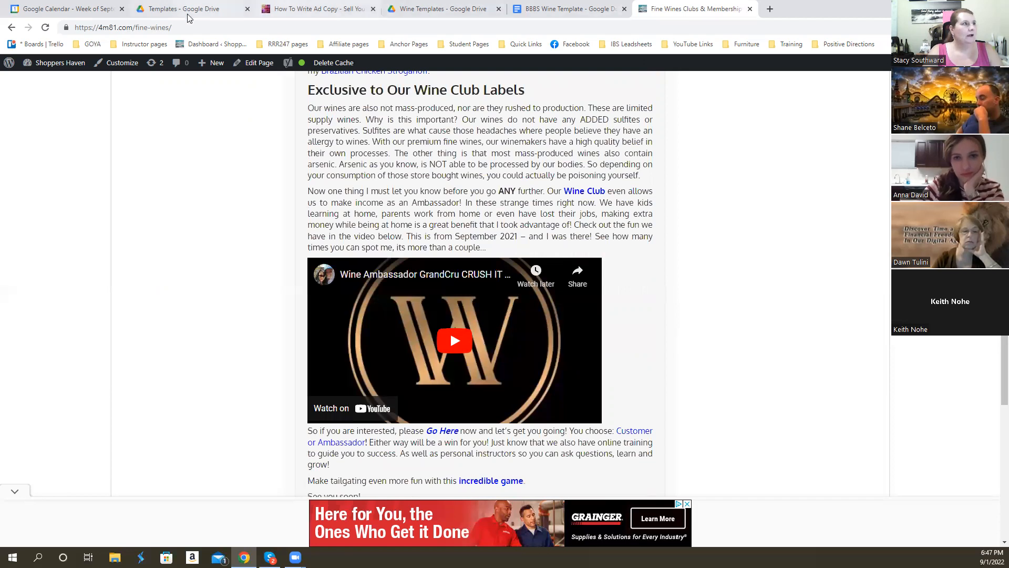
# - Add a "HEADLINES:" label below the link in the BBBS Wine Template document
pyautogui.click(576, 9)
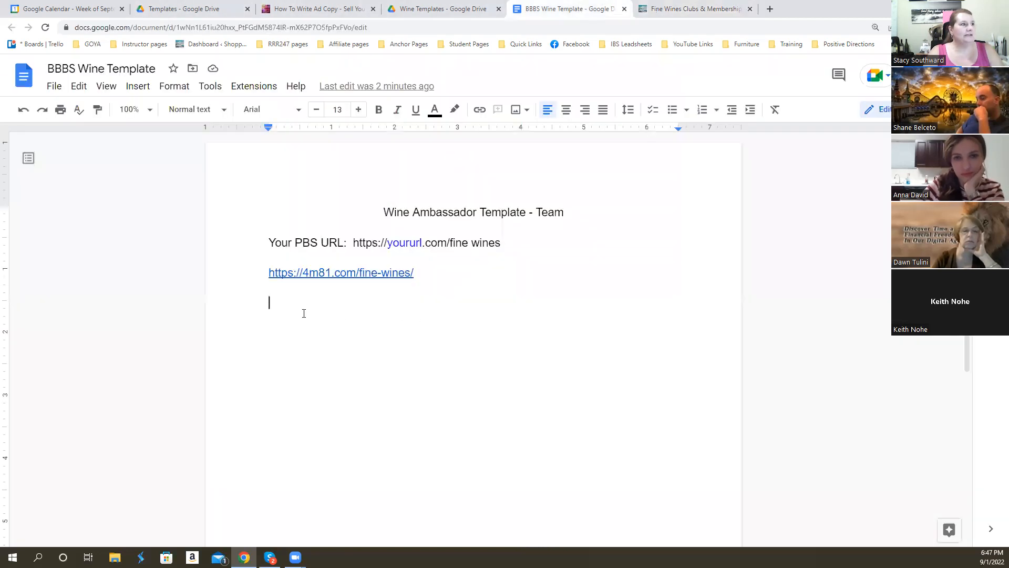
pyautogui.write('HEA')
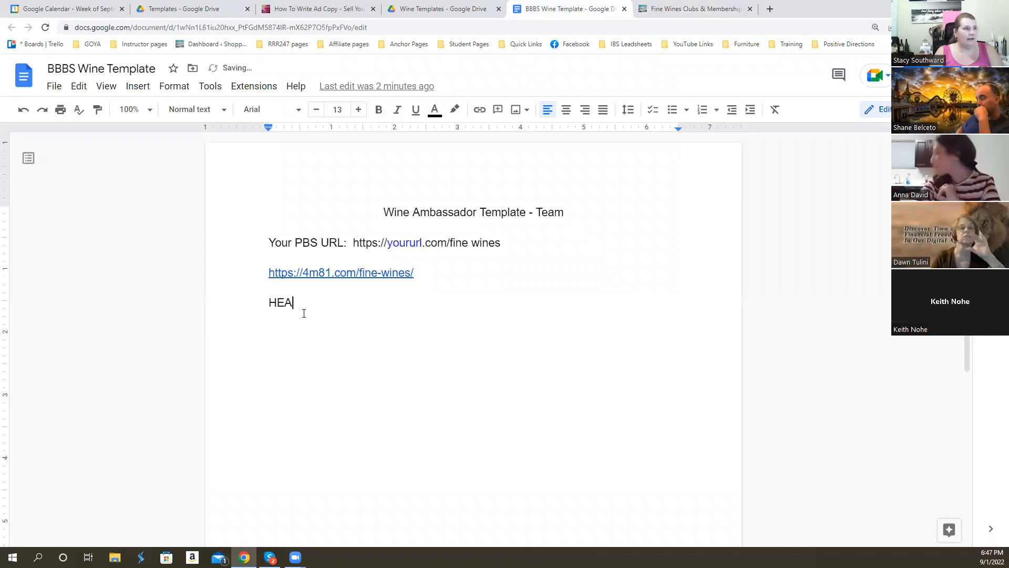
pyautogui.write('DLINES:')
pyautogui.press('Return')
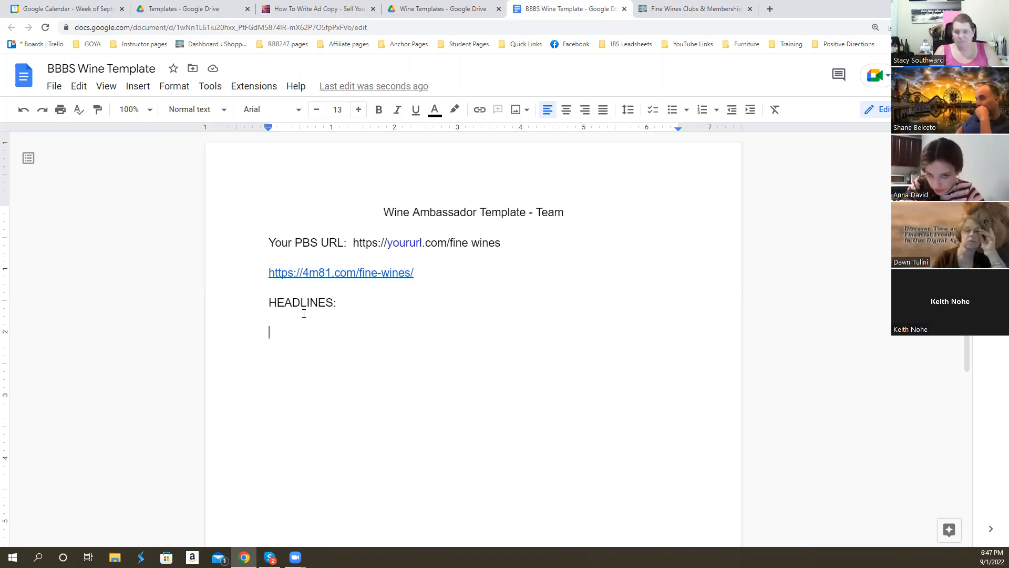
pyautogui.write('Back To')
pyautogui.press('BackSpace')
pyautogui.press('BackSpace')
pyautogui.press('BackSpace')
pyautogui.press('BackSpace')
pyautogui.press('BackSpace')
pyautogui.press('BackSpace')
pyautogui.press('BackSpace')
pyautogui.press('BackSpace')
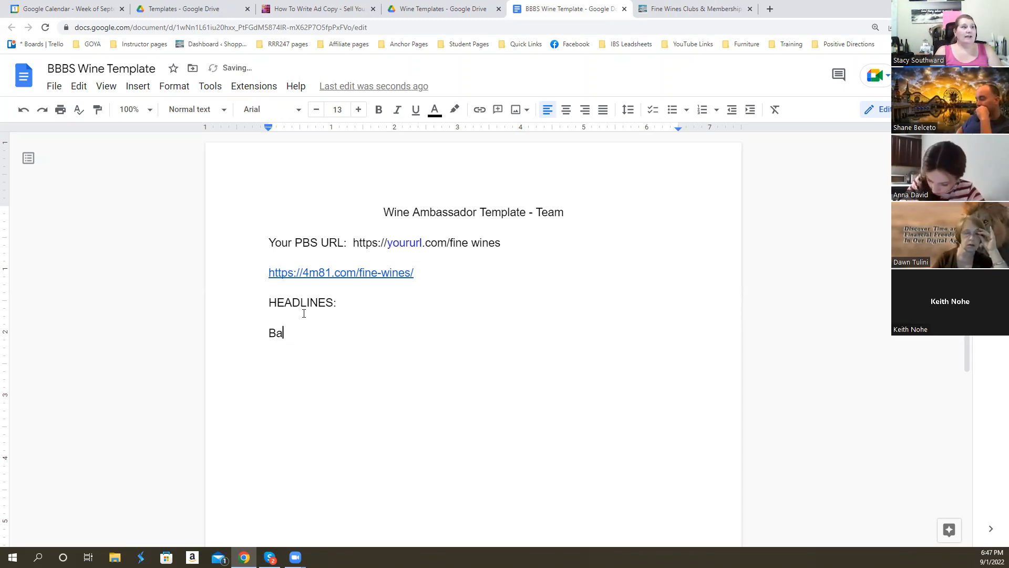
# - Write the first headline under HEADLINES as "Kids are Back at School - Time for a Mom Lunch?"
pyautogui.write('Kids are Back ad')
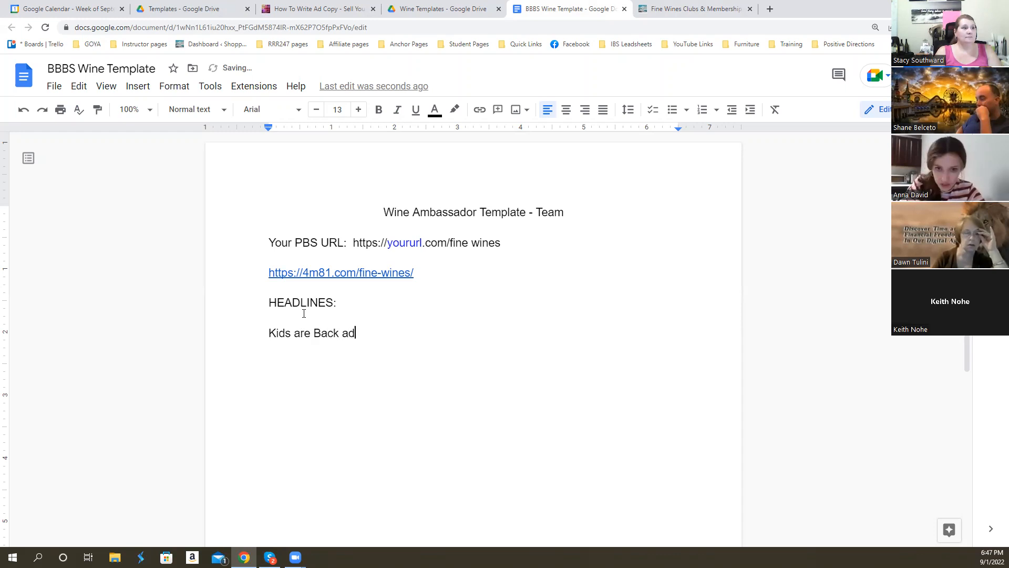
pyautogui.press('BackSpace')
pyautogui.write('t S')
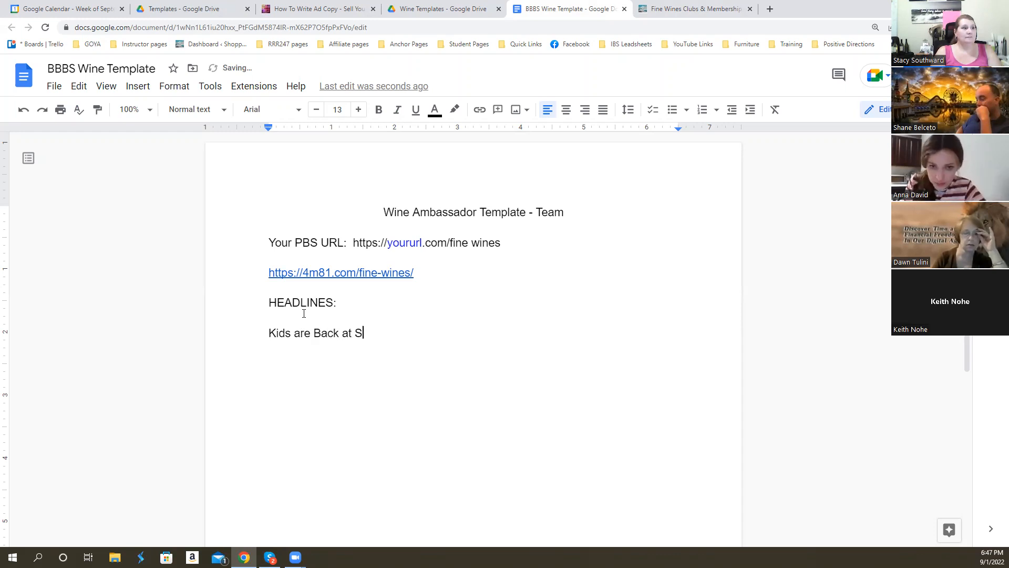
pyautogui.write('chool - Time for')
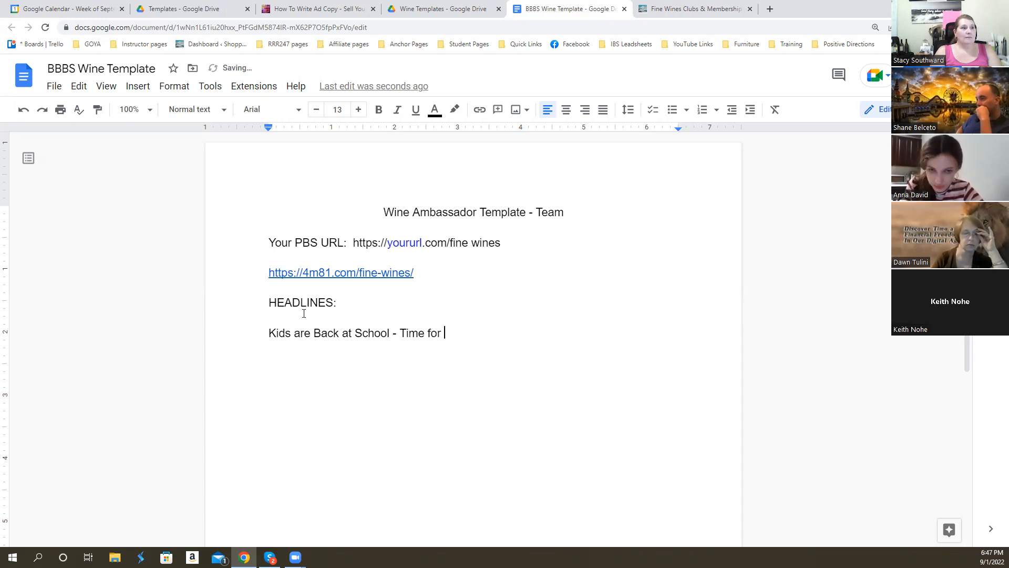
pyautogui.write(' a Mom')
pyautogui.write(' Ge')
pyautogui.press('BackSpace')
pyautogui.press('BackSpace')
pyautogui.write('Lunch?')
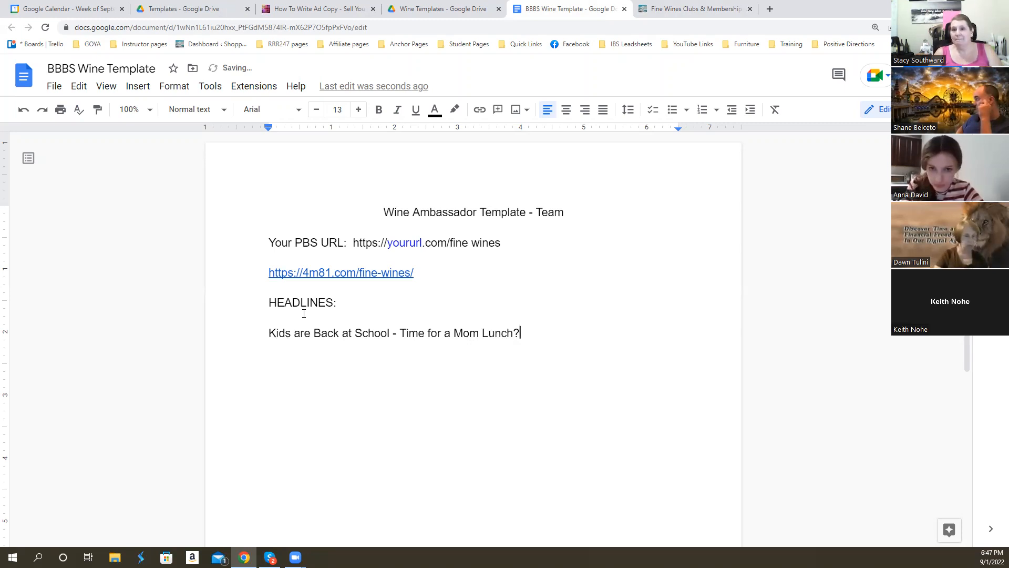
pyautogui.press('Return')
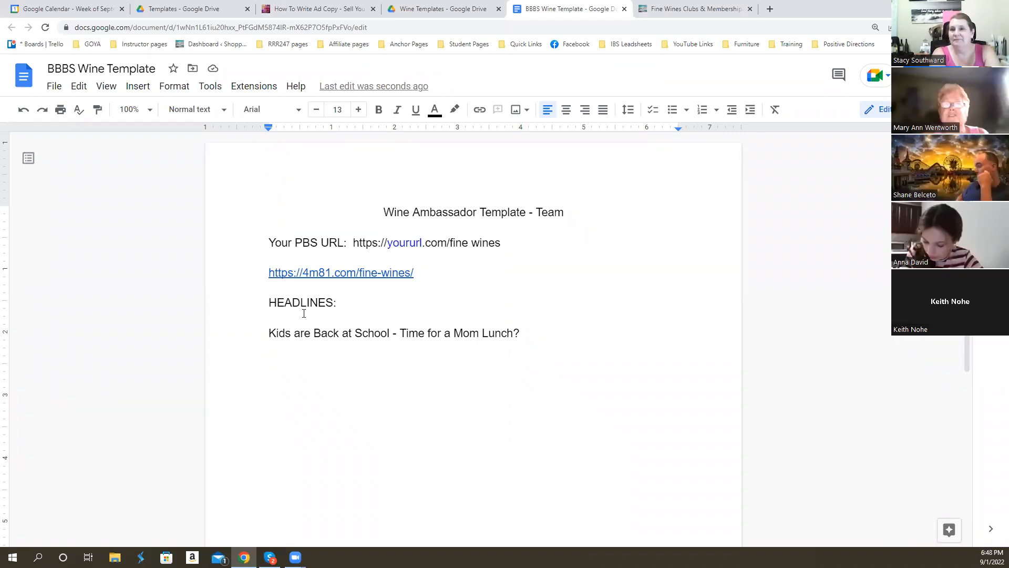
# - Add the headline "Want to Relieve Stress and Everyday Pressures" on the line below the Mom Lunch headline
pyautogui.press('Return')
pyautogui.write('Want to re')
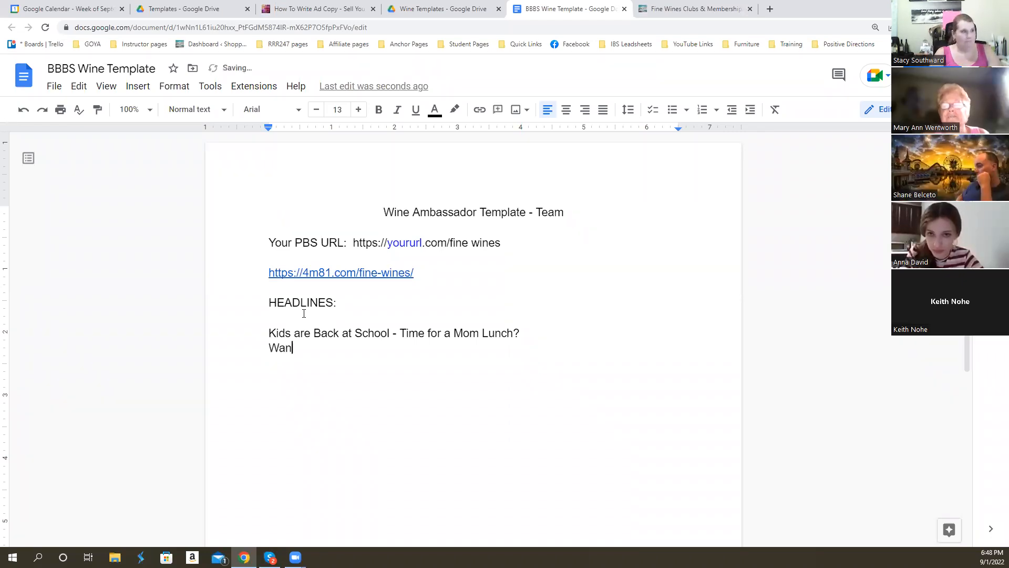
pyautogui.press('BackSpace')
pyautogui.press('BackSpace')
pyautogui.write('Relive')
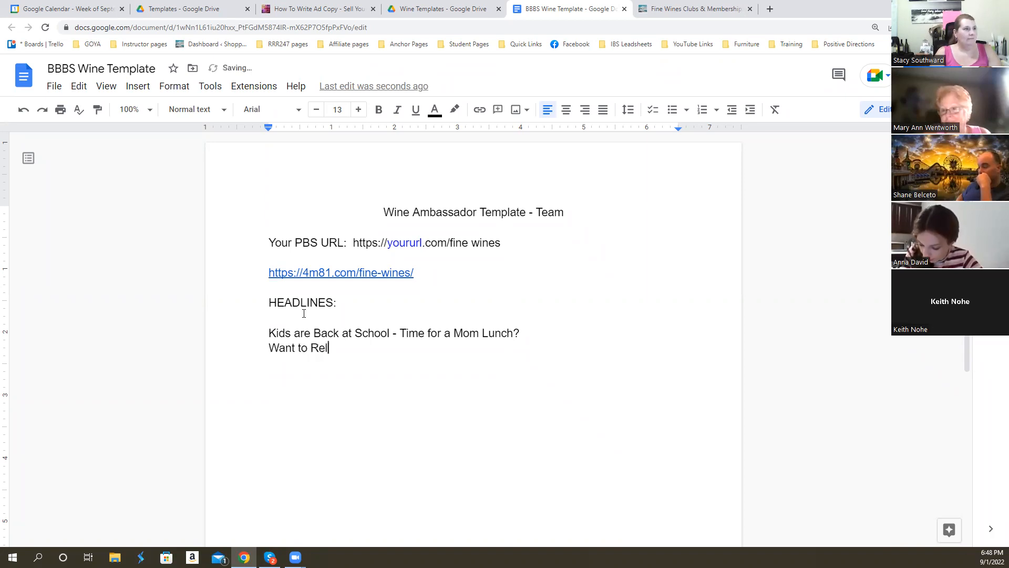
pyautogui.press('BackSpace')
pyautogui.press('BackSpace')
pyautogui.write('ev')
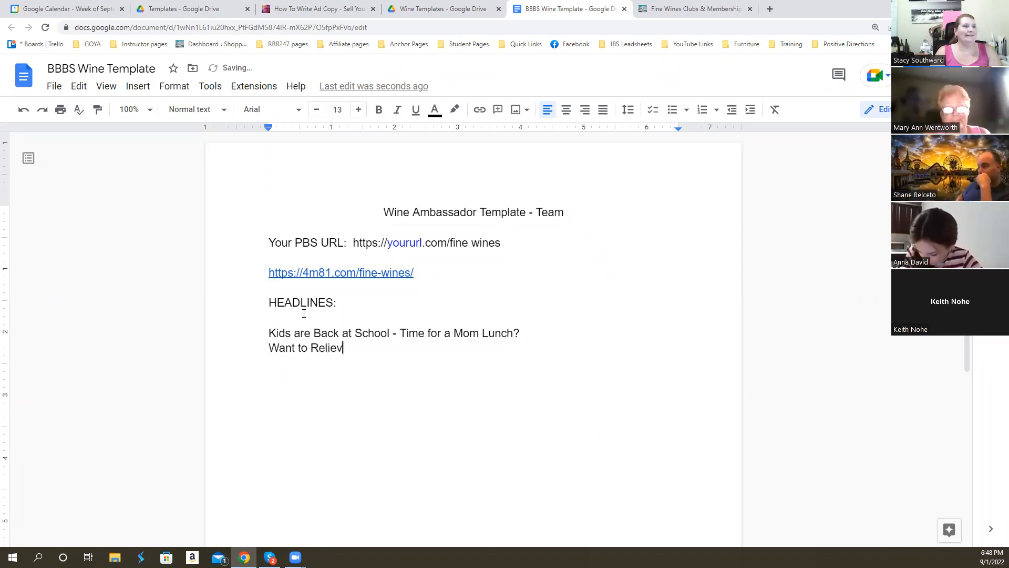
pyautogui.write('e Stress and Everyday Pressures')
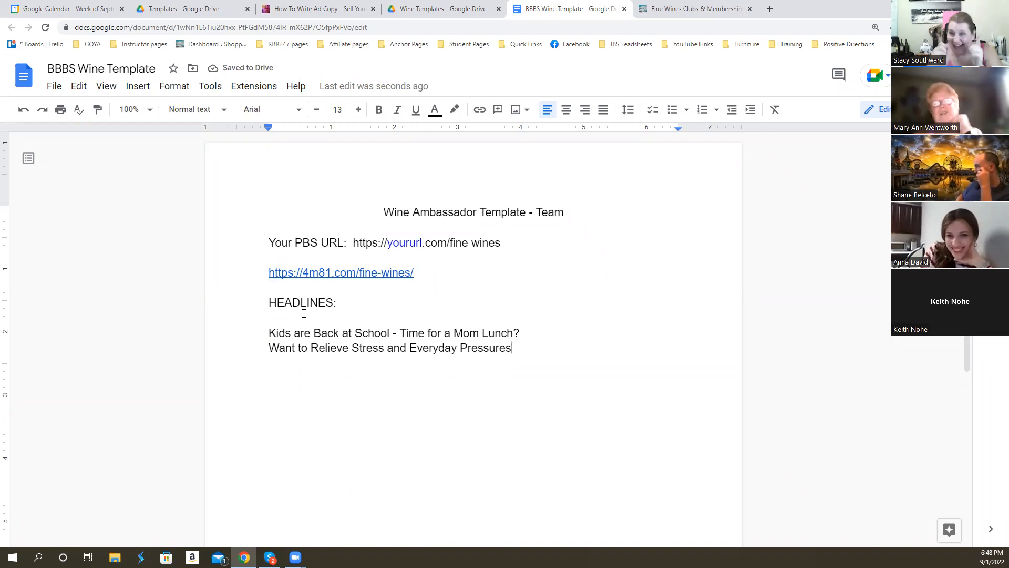
# - Add "Come Home and Relax" as the third headline and start a new line below it
pyautogui.press('Return')
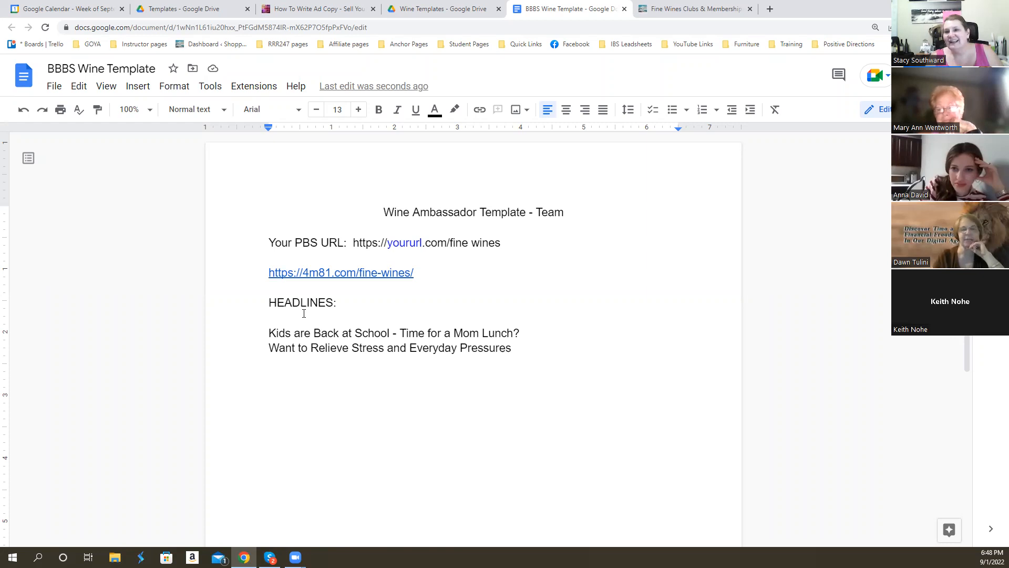
pyautogui.write('Come Ho')
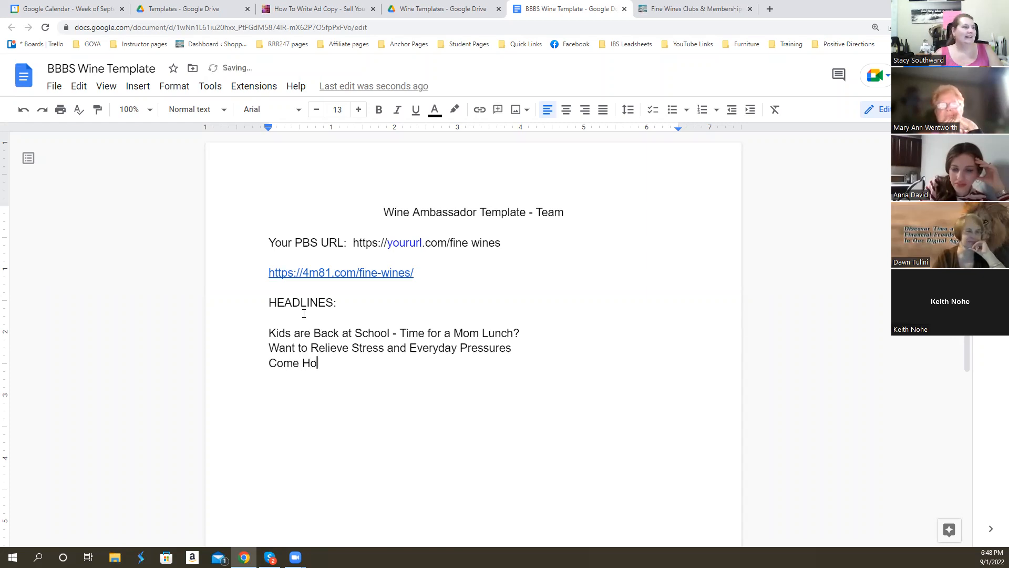
pyautogui.write('me and Relax')
pyautogui.press('Return')
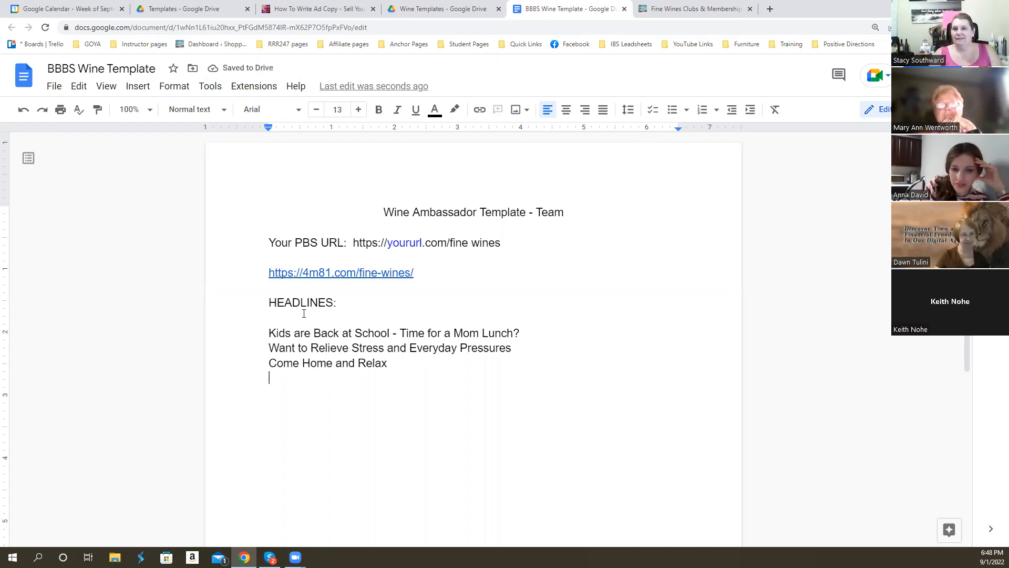
# - Write the fourth headline as "Holidays are Coming, Are YOU Ready??"
pyautogui.write('Holiday')
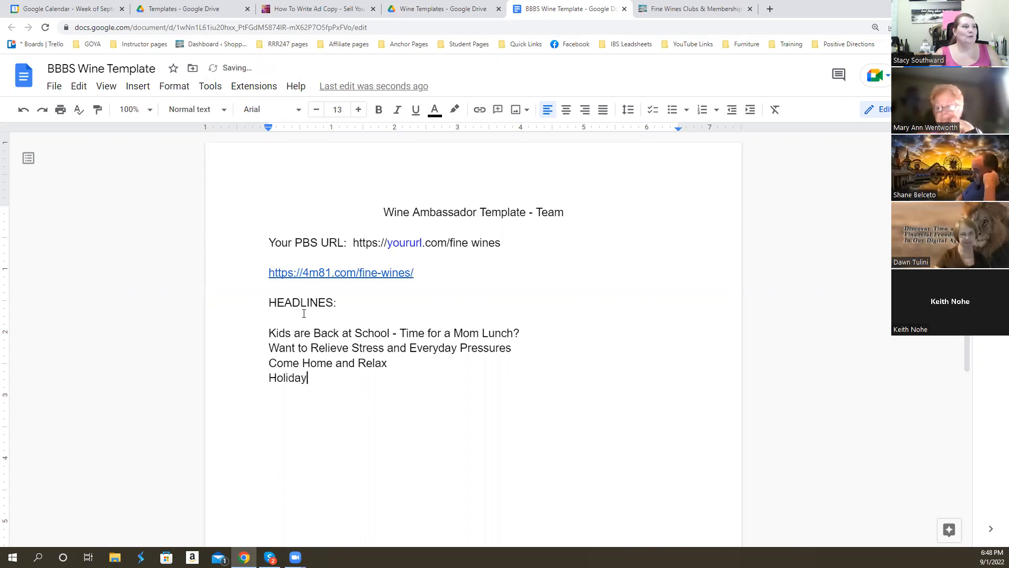
pyautogui.write('s are Coming')
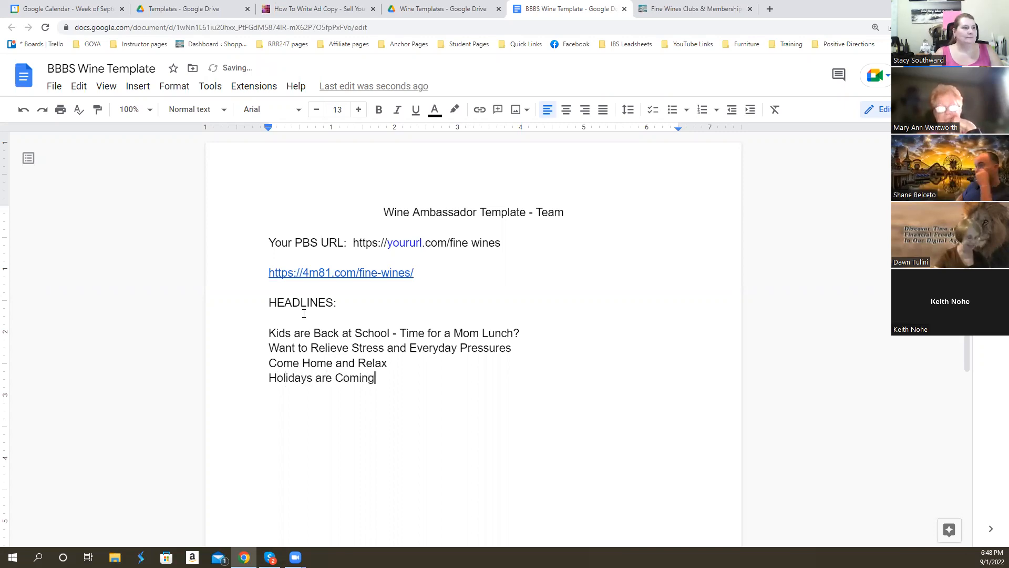
pyautogui.write(', Are you')
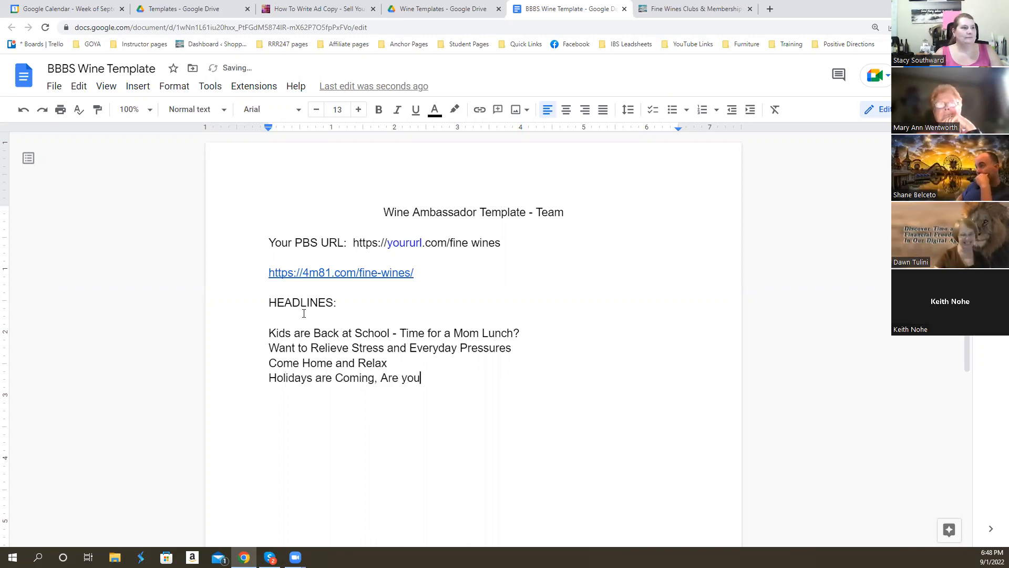
pyautogui.press('BackSpace')
pyautogui.press('BackSpace')
pyautogui.press('BackSpace')
pyautogui.write('Re')
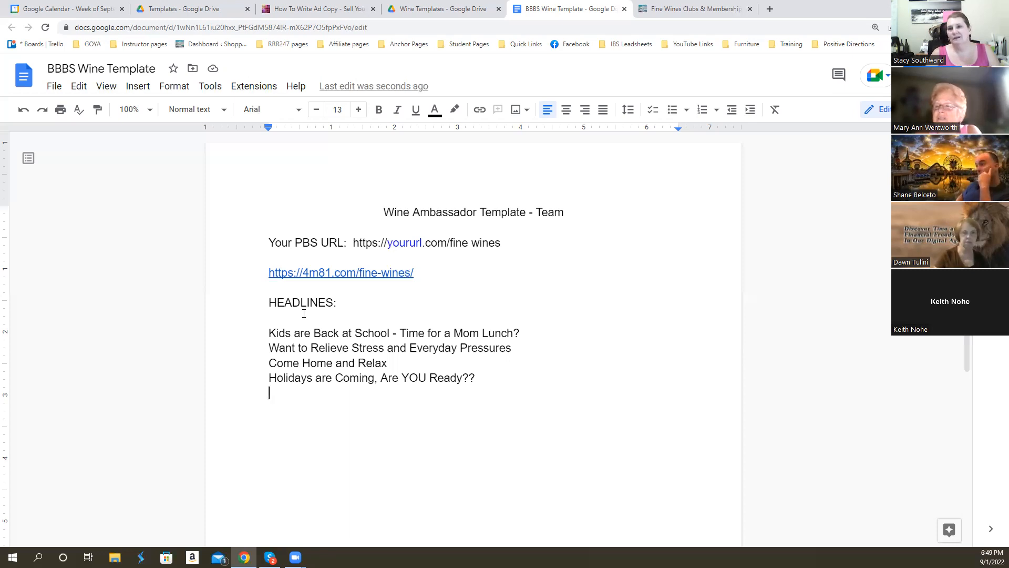
# - Write the fifth headline as "One of the Best Things You Can Do To Relief Stress and Improve Heart Health"
pyautogui.write('One')
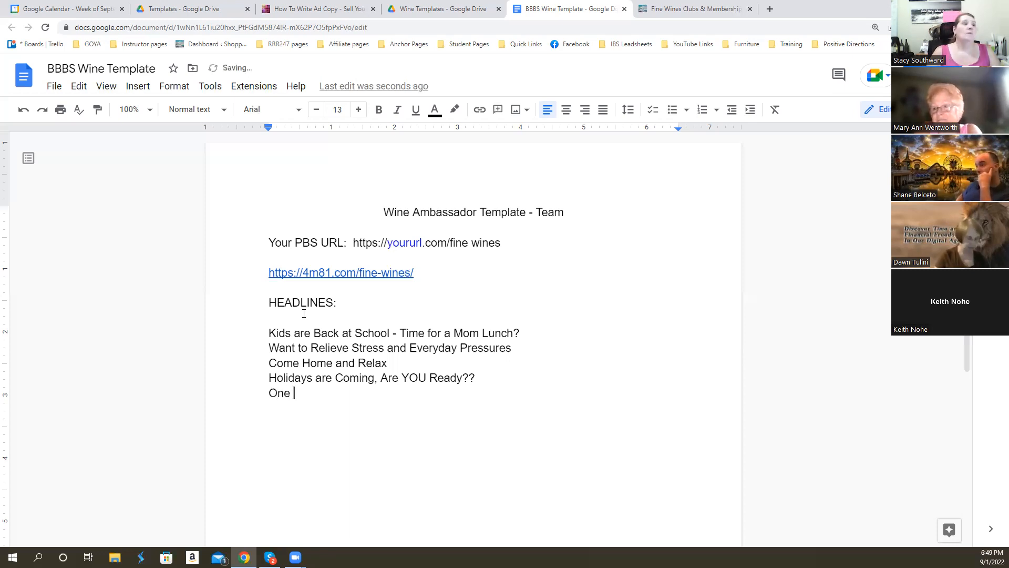
pyautogui.write(' of the Best THi')
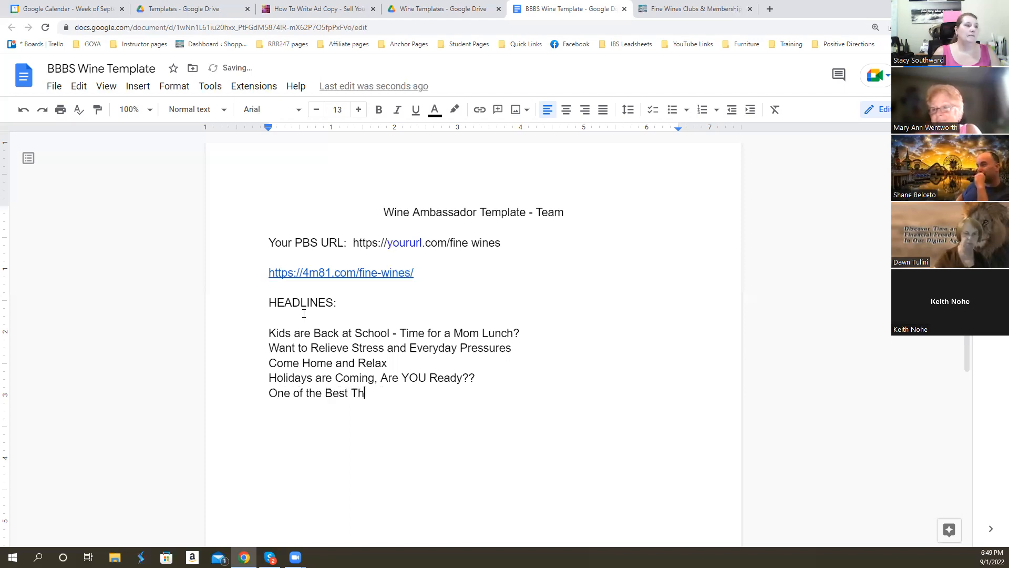
pyautogui.write('ngs YOu')
pyautogui.press('BackSpace')
pyautogui.press('BackSpace')
pyautogui.write('ou Can ')
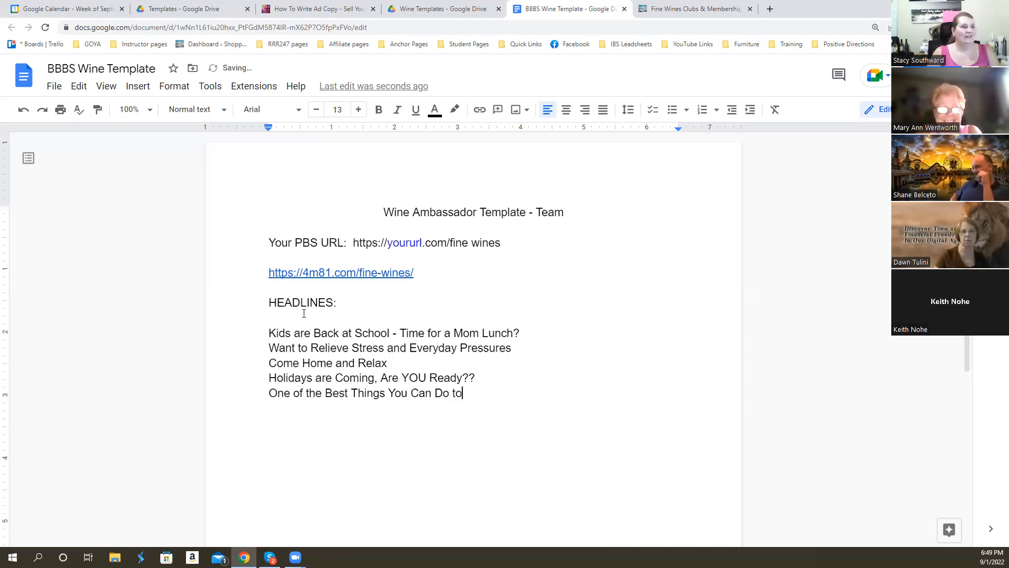
pyautogui.write('Do To Rel')
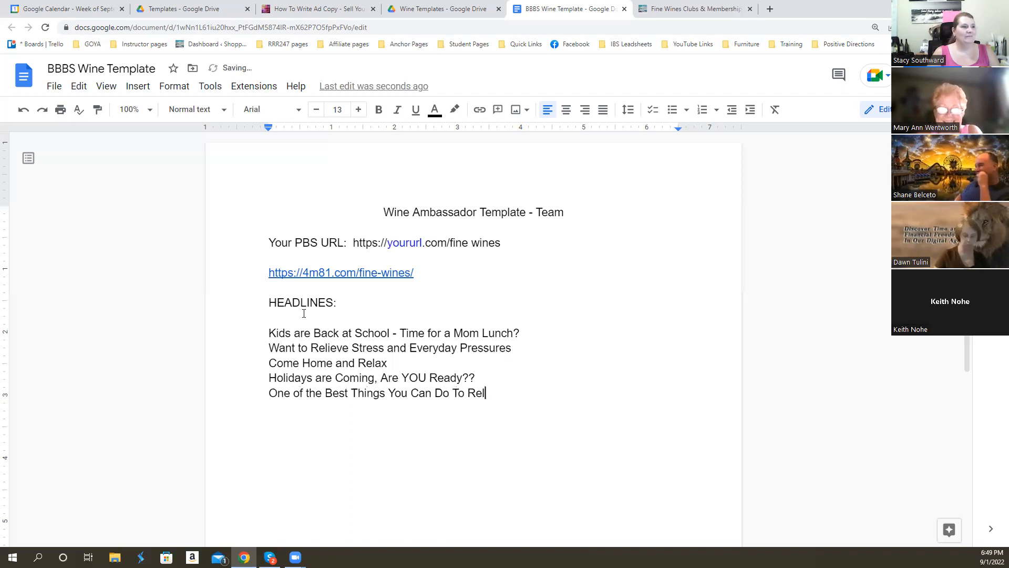
pyautogui.write('ief Stress and Imrp')
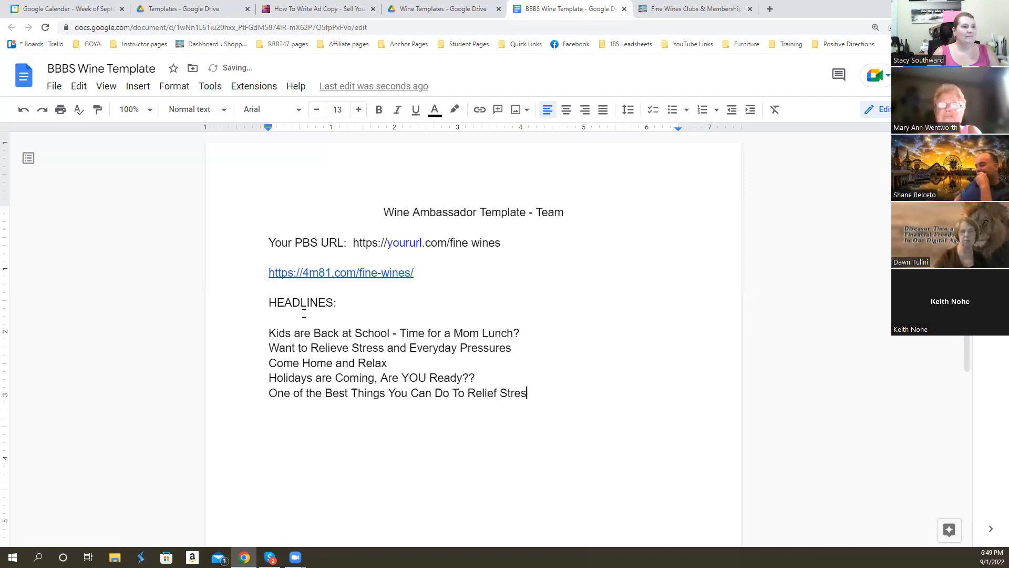
pyautogui.press('BackSpace')
pyautogui.press('BackSpace')
pyautogui.write('prove Heart Health')
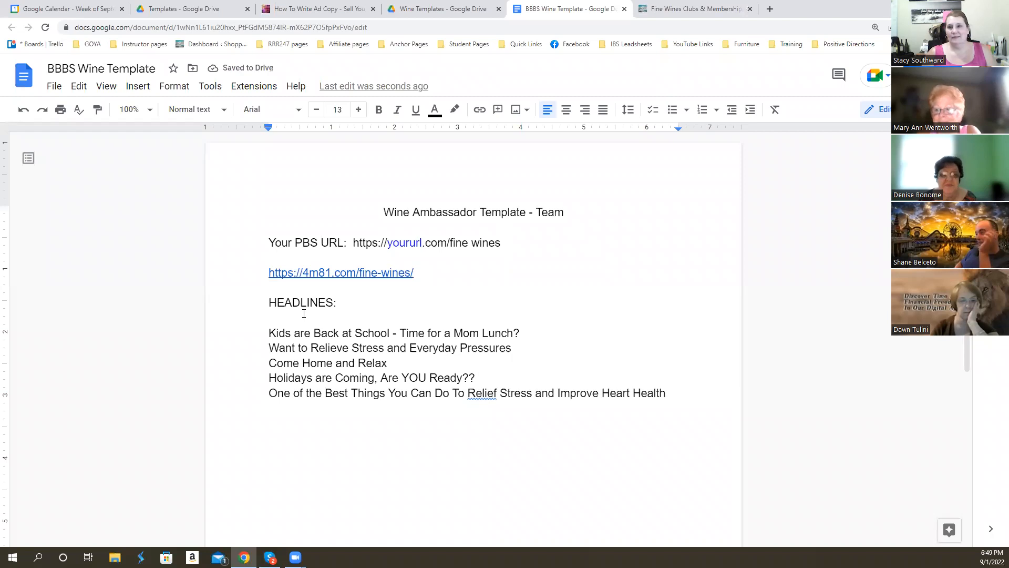
# - Add the headline "Wine Not?!" on a new line at the end of the list
pyautogui.press('Return')
pyautogui.write('Wine Not?!')
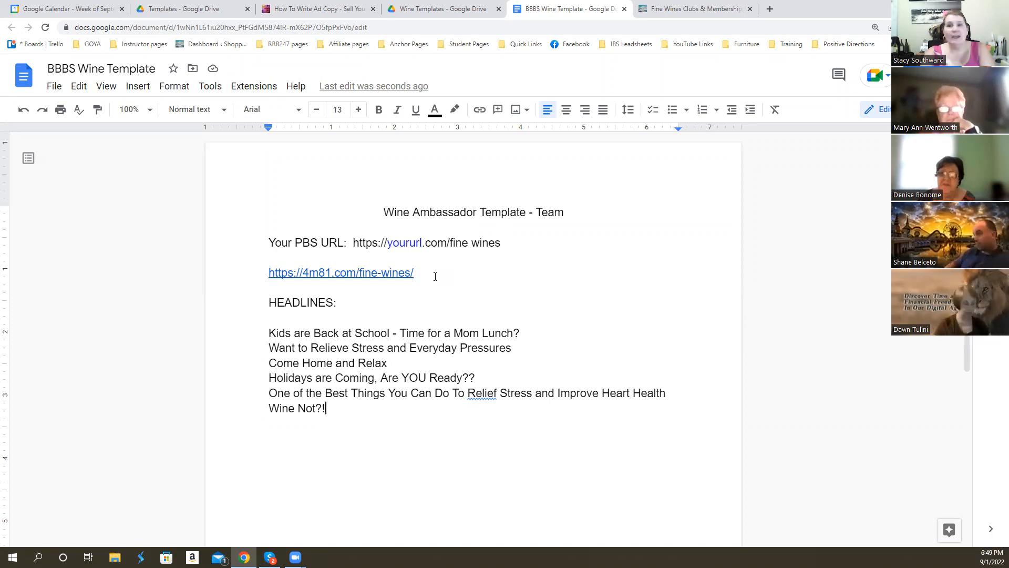
# - Add an empty line below the fine-wines link, then switch to the Shoppers Haven site and search it for "wine"
pyautogui.click(443, 269)
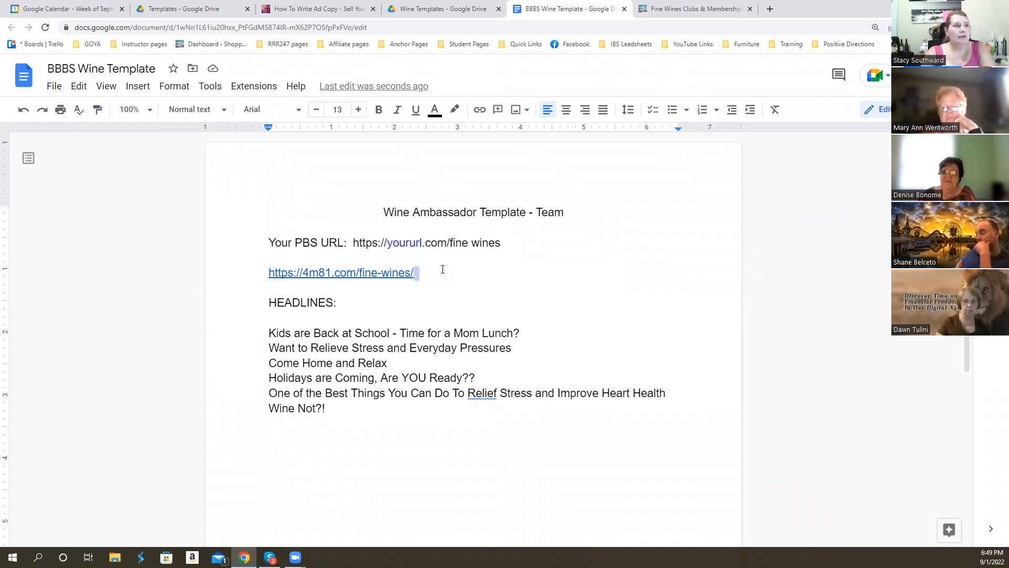
pyautogui.press('Return')
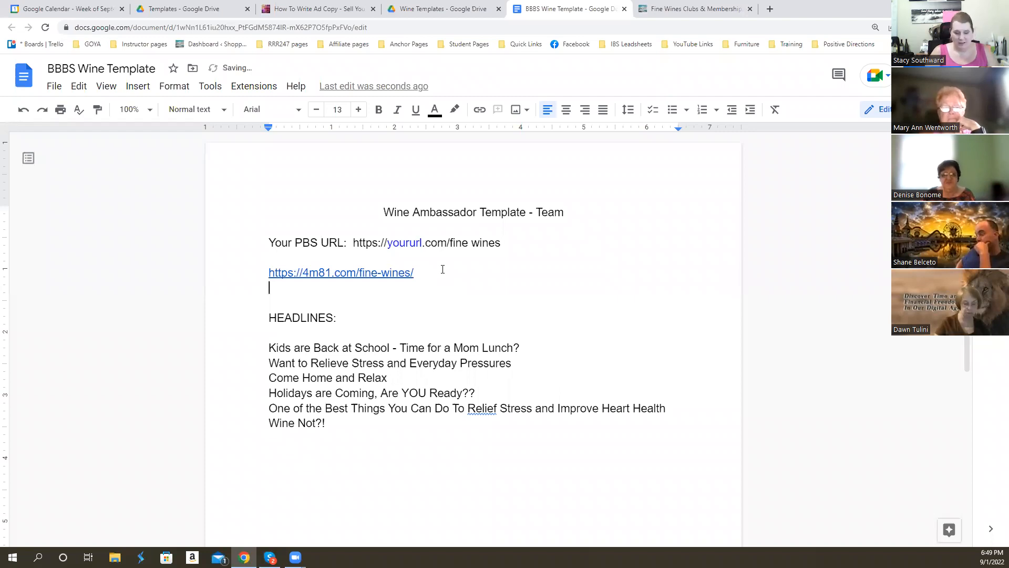
pyautogui.click(688, 7)
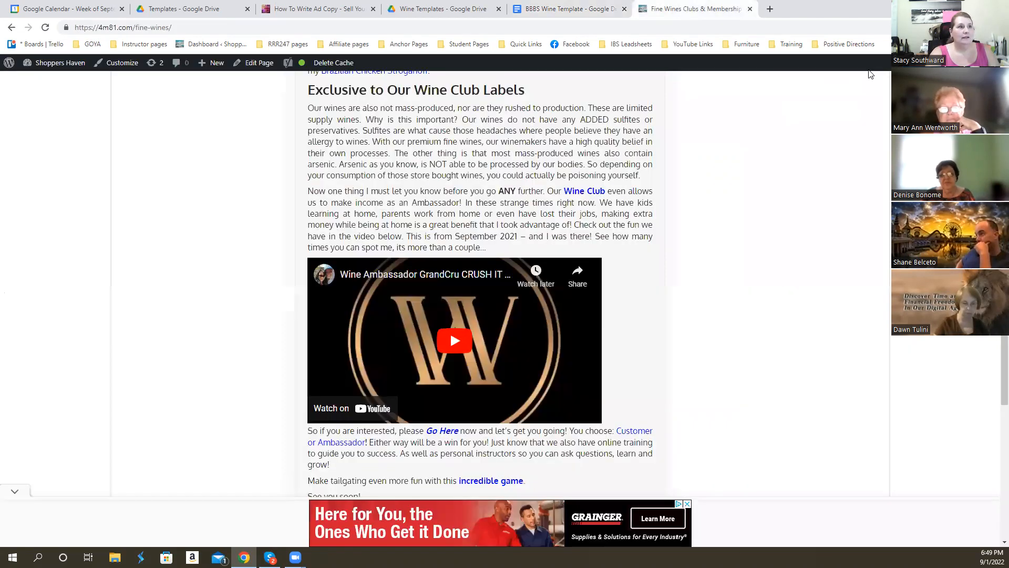
pyautogui.scroll(15, 781, 218)
pyautogui.click(753, 202)
pyautogui.write('wine')
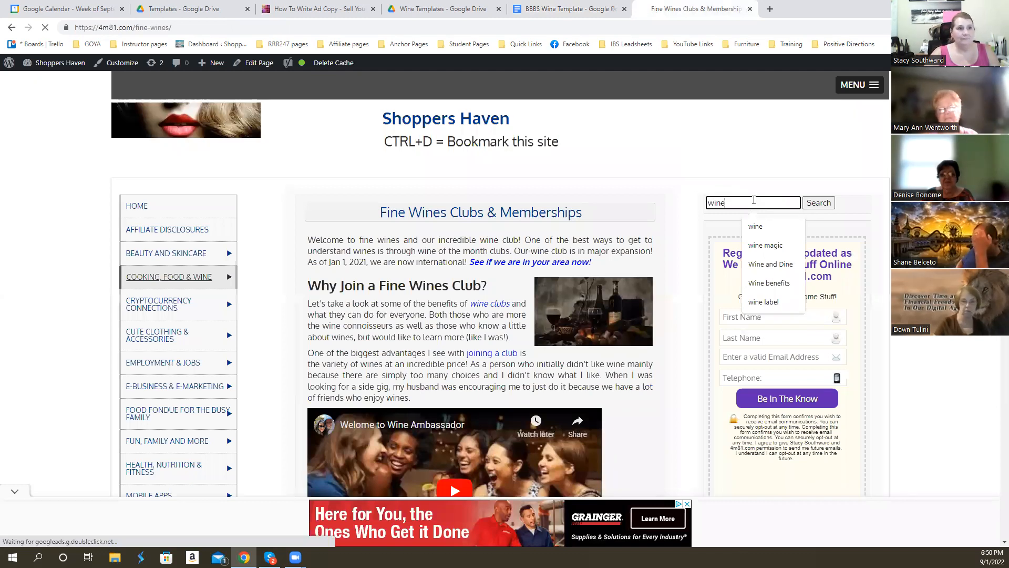
pyautogui.click(824, 204)
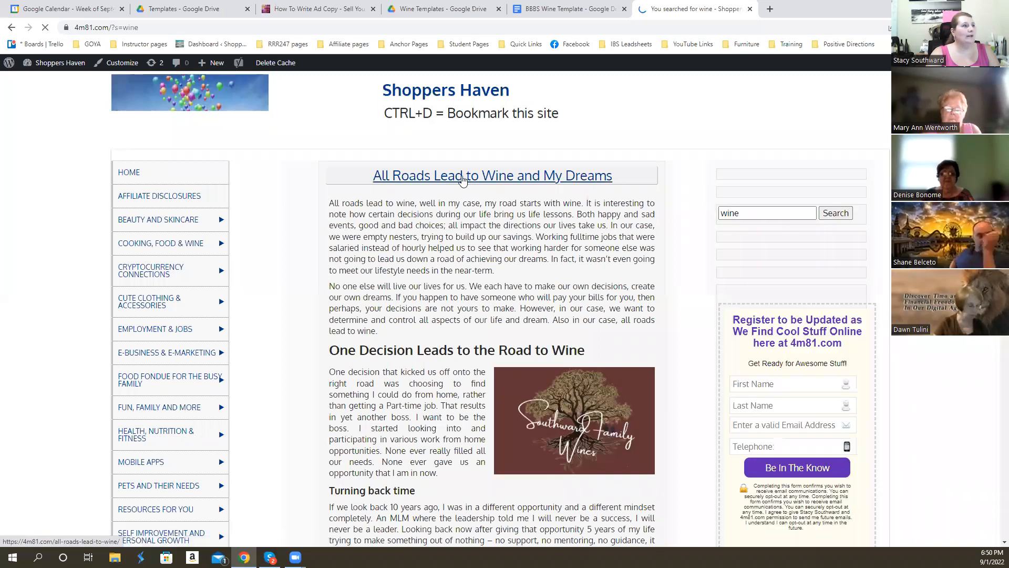
# - Open the "All Roads Lead to Wine and My Dreams" article and copy its URL into the template below the fine-wines link
pyautogui.click(464, 180)
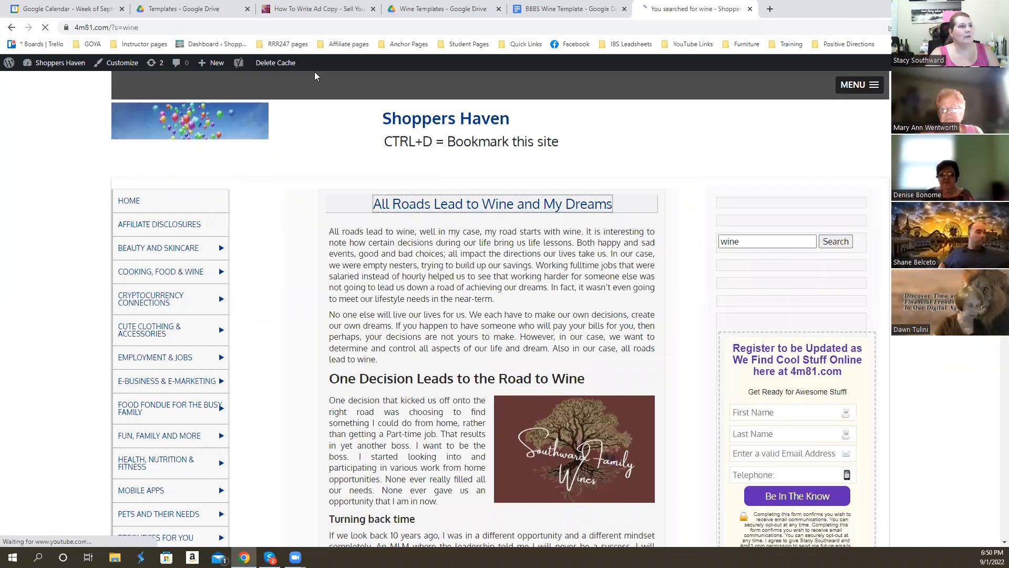
pyautogui.click(72, 20)
pyautogui.hotkey('ctrl', 'c')
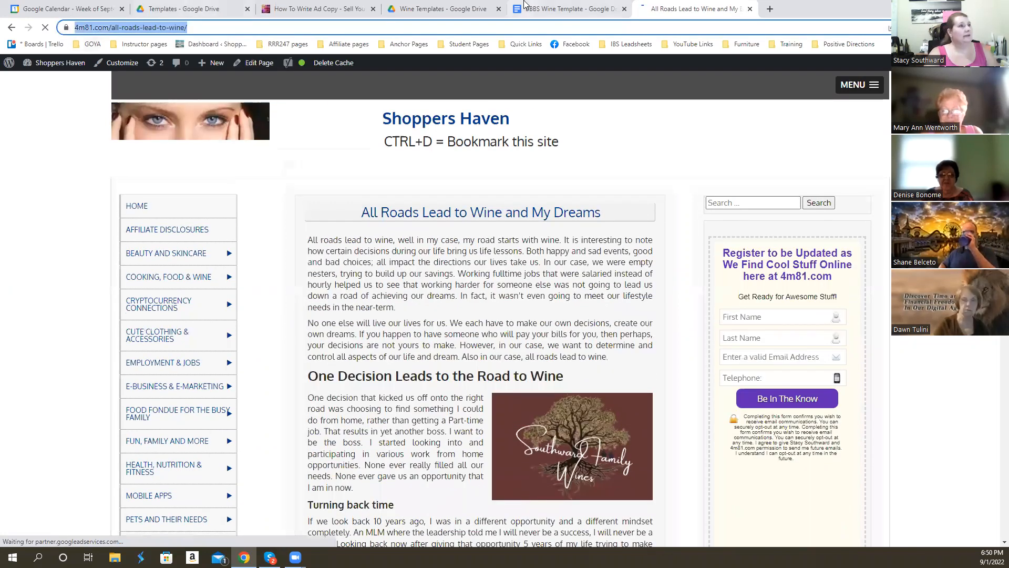
pyautogui.click(567, 12)
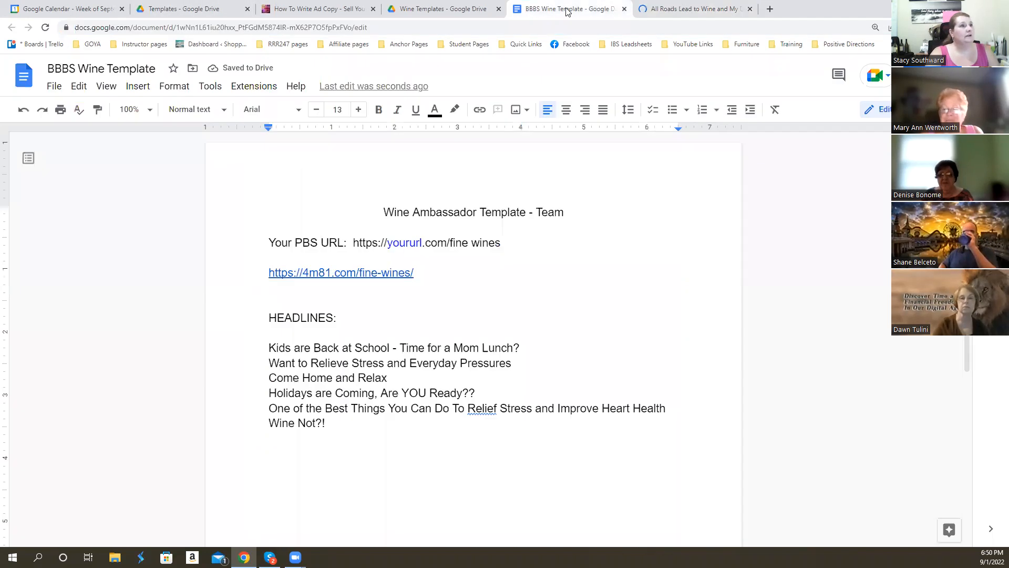
pyautogui.click(420, 284)
pyautogui.hotkey('ctrl', 'v')
pyautogui.press('Return')
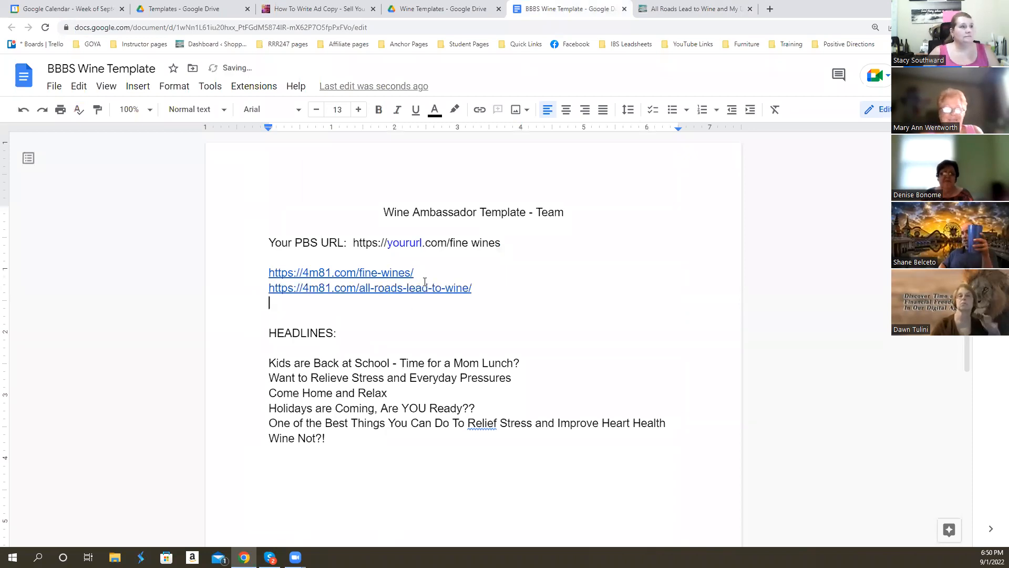
# - Return to the "All Roads Lead to Wine and My Dreams" article and look through its full content
pyautogui.click(722, 3)
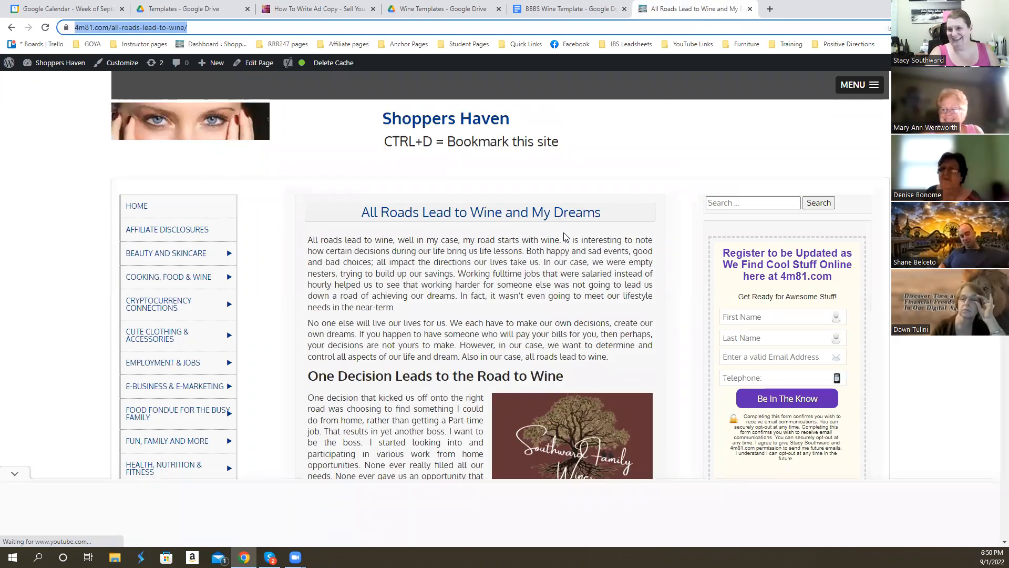
pyautogui.scroll(-10, 577, 171)
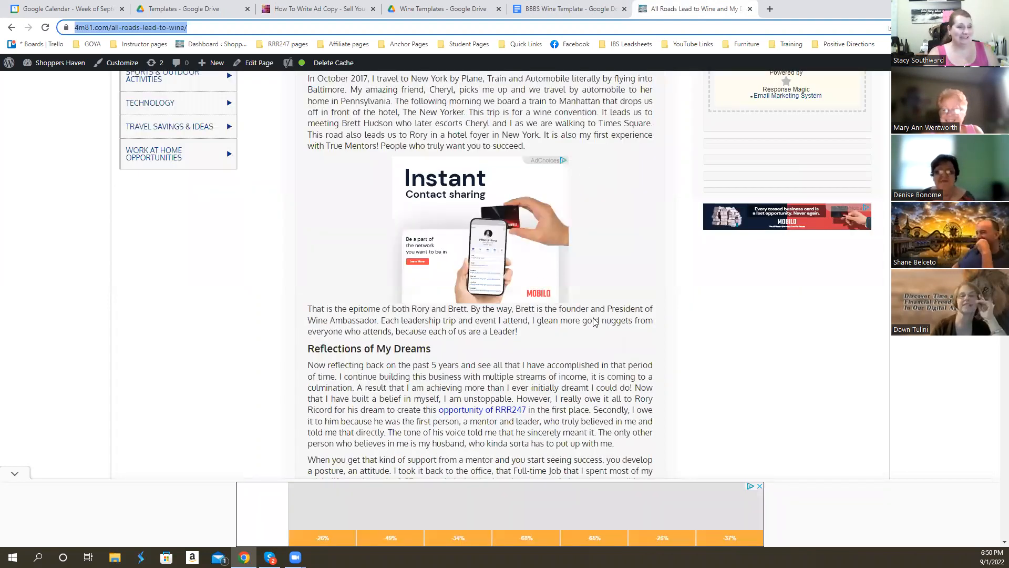
pyautogui.scroll(-15, 595, 322)
pyautogui.scroll(-8, 593, 286)
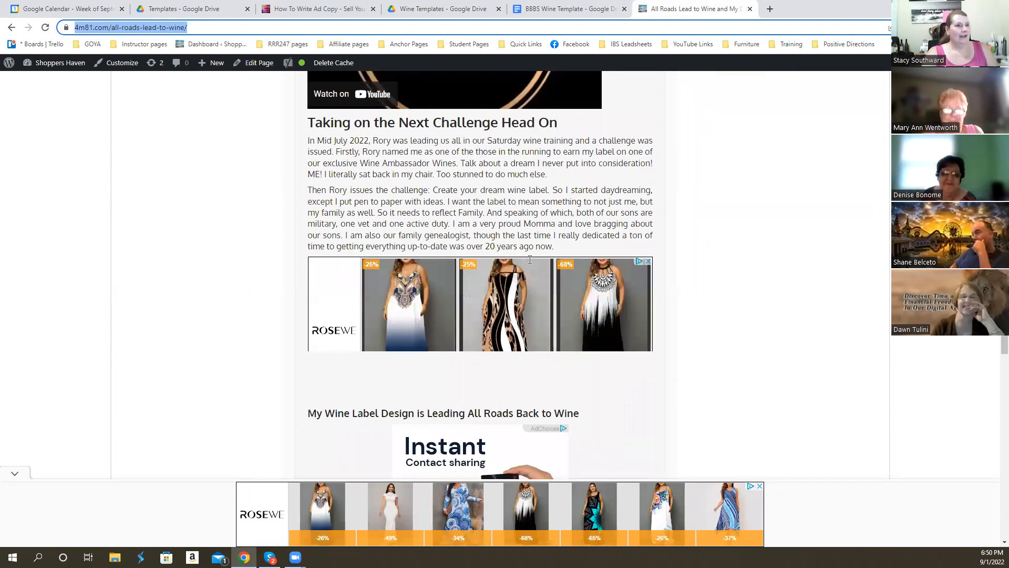
pyautogui.scroll(-8, 530, 259)
pyautogui.scroll(-10, 536, 292)
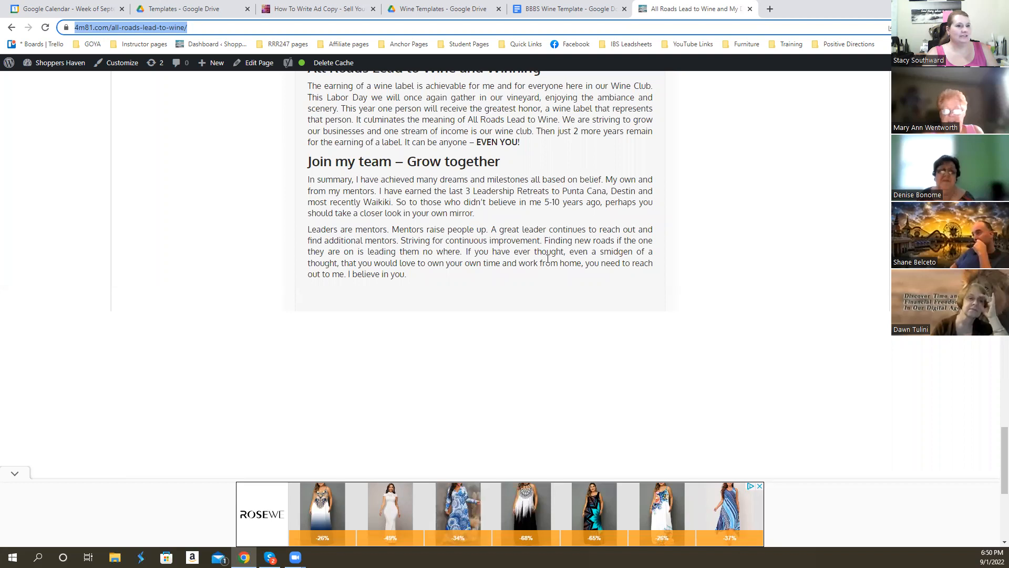
pyautogui.scroll(5, 534, 221)
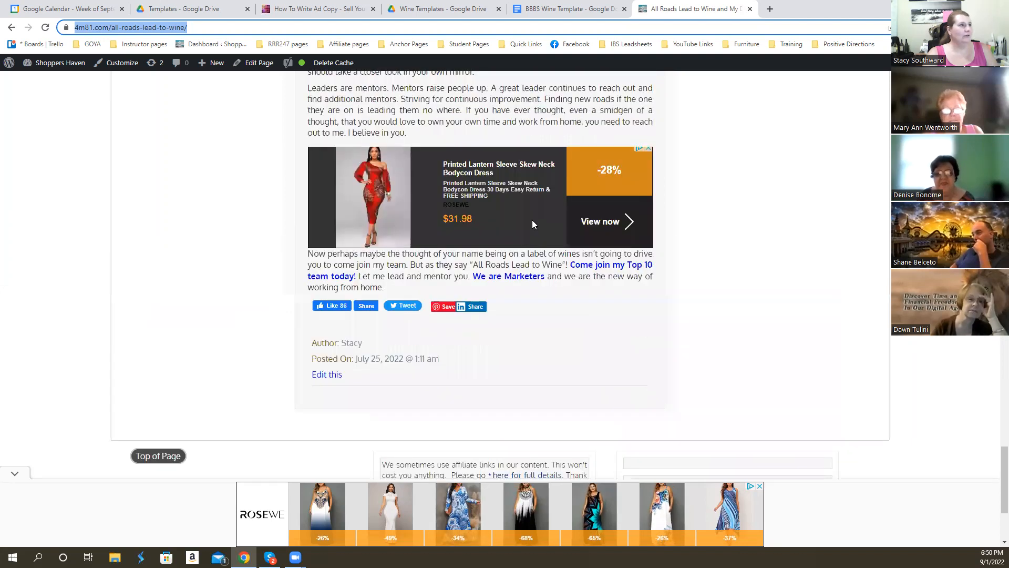
pyautogui.scroll(8, 532, 224)
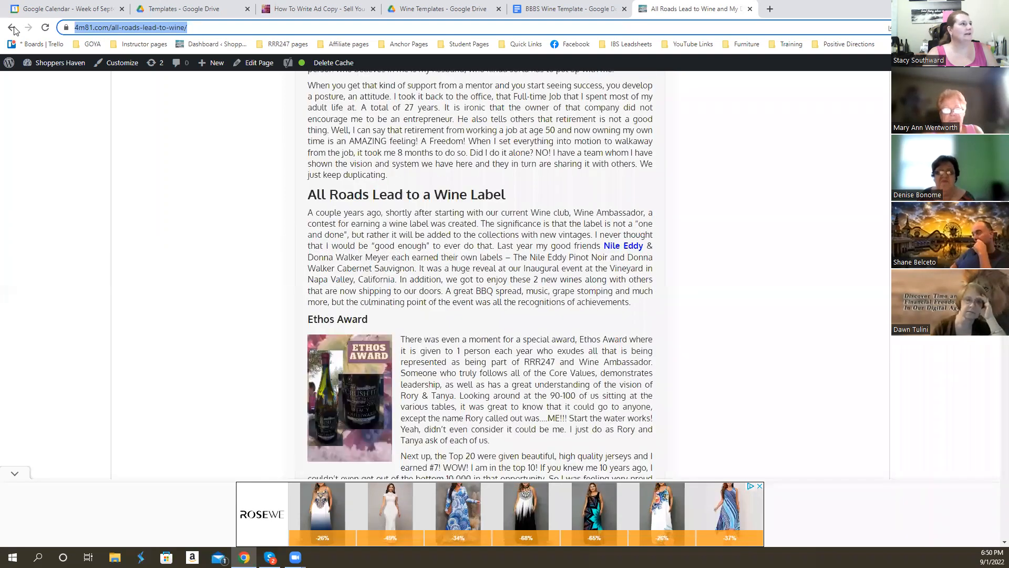
# - Go back to the wine search results and open the "Boosting Business Revenue with Wine" article
pyautogui.hotkey('alt', 'Left')
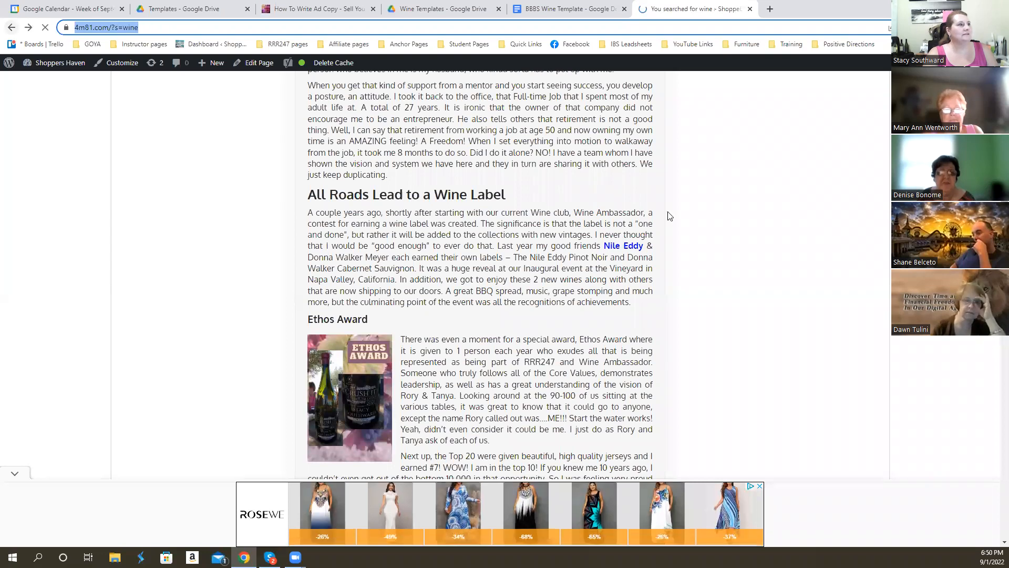
pyautogui.scroll(-1, 619, 224)
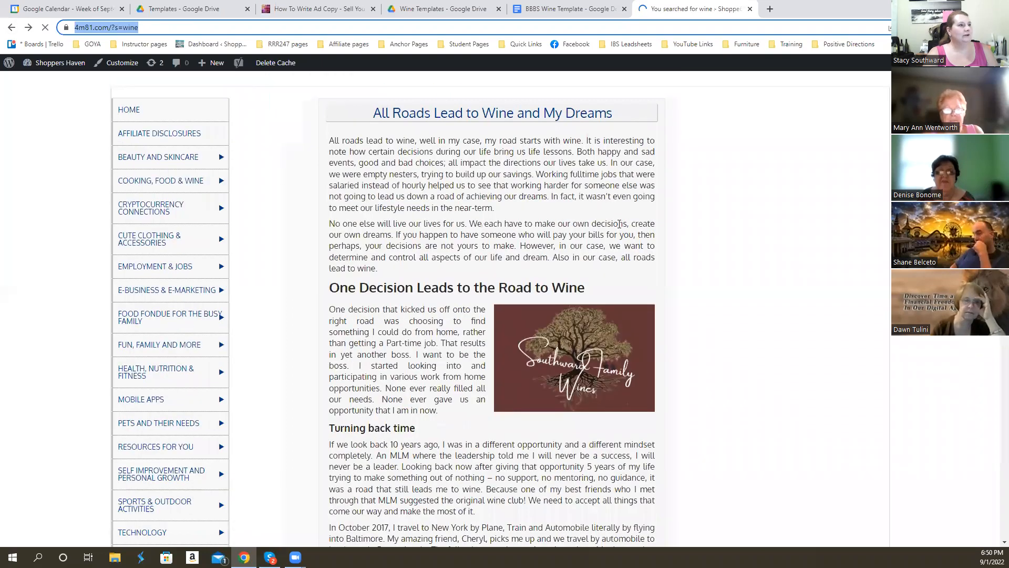
pyautogui.scroll(-20, 619, 224)
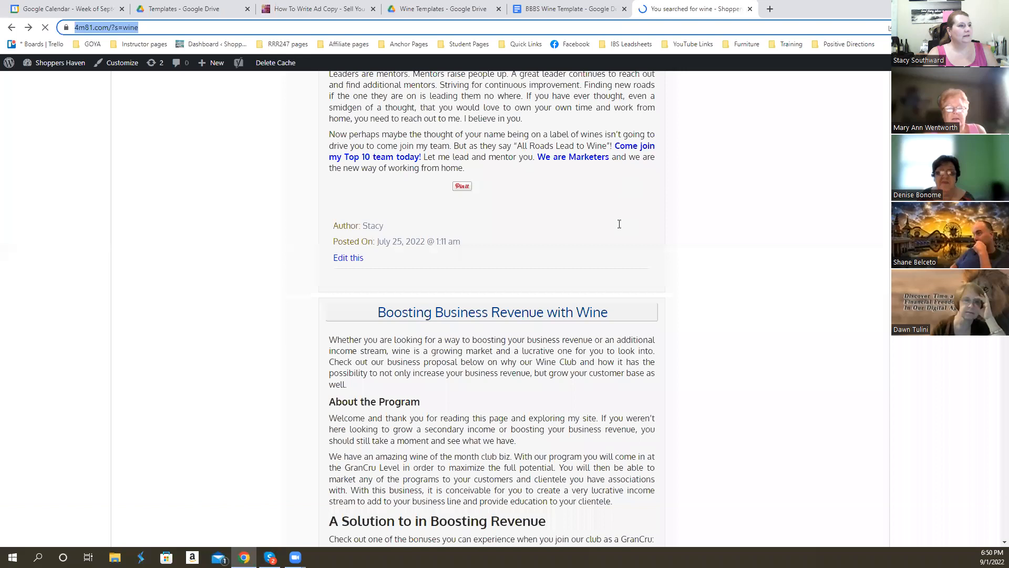
pyautogui.scroll(-1, 619, 224)
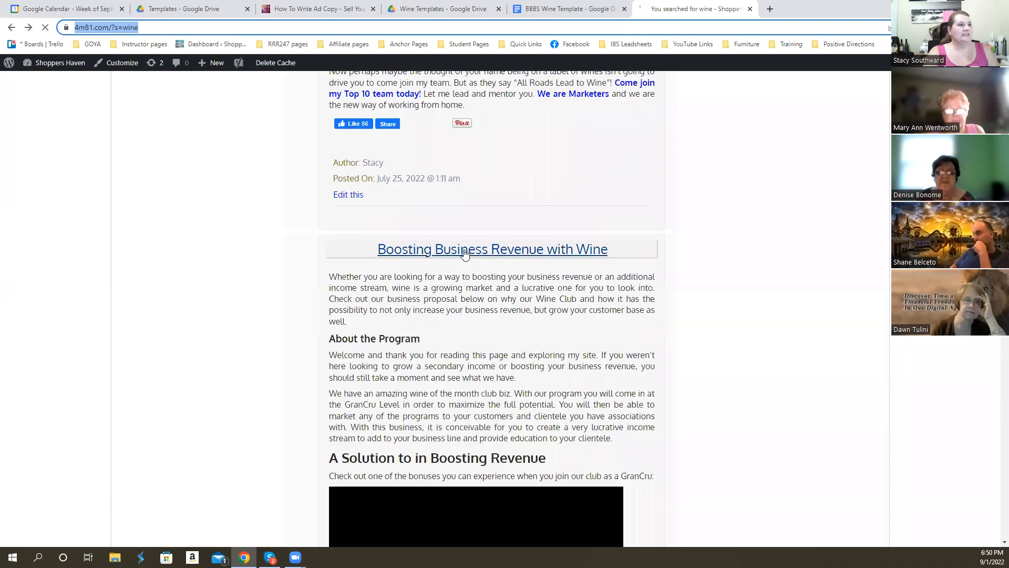
pyautogui.click(465, 254)
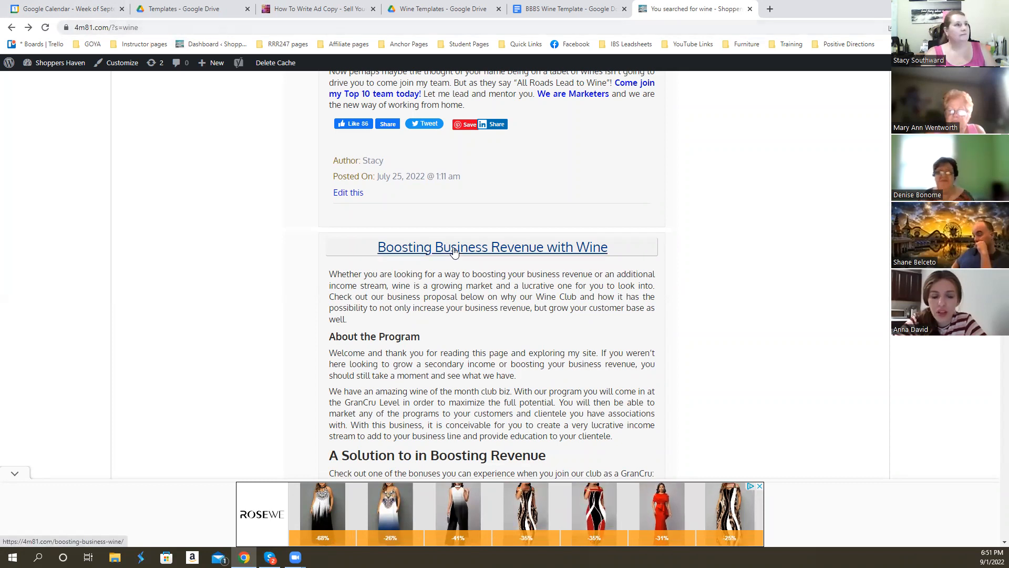
pyautogui.click(480, 251)
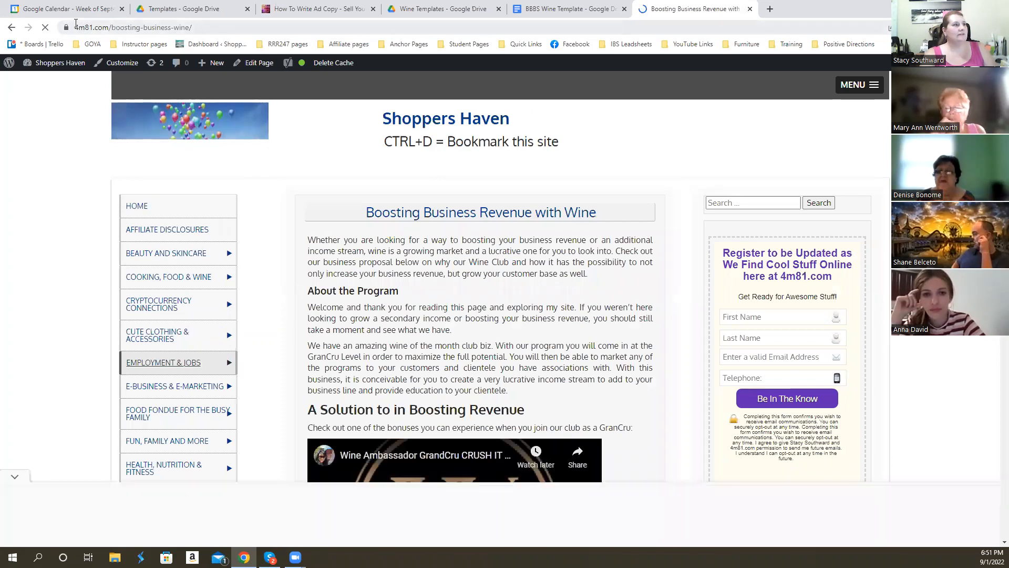
# - Copy the boosting-business-wine page URL into the template below the all-roads-lead-to-wine link and start a new line
pyautogui.click(71, 27)
pyautogui.hotkey('ctrl', 'c')
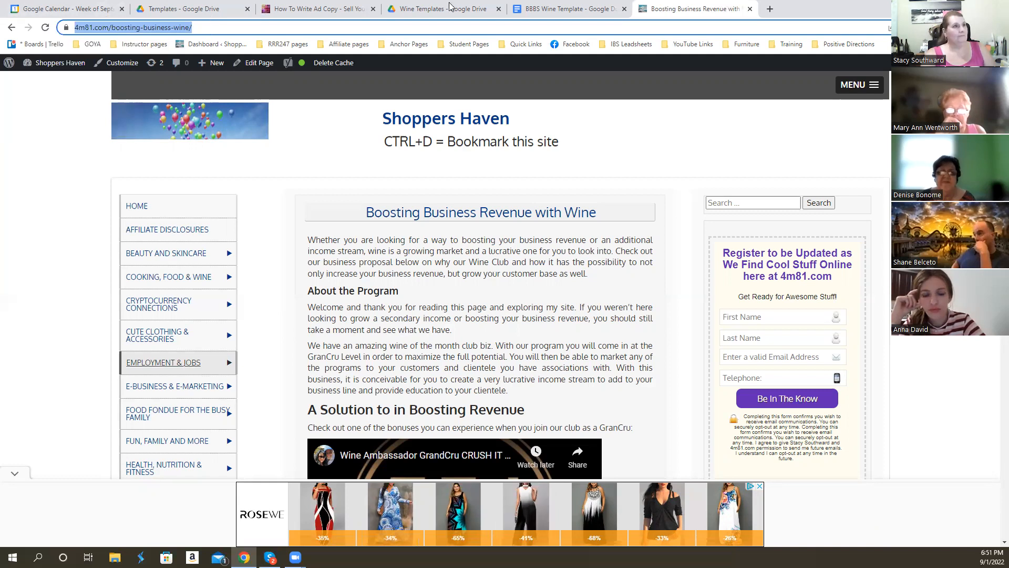
pyautogui.hotkey('ctrl', 'shift', 'Tab')
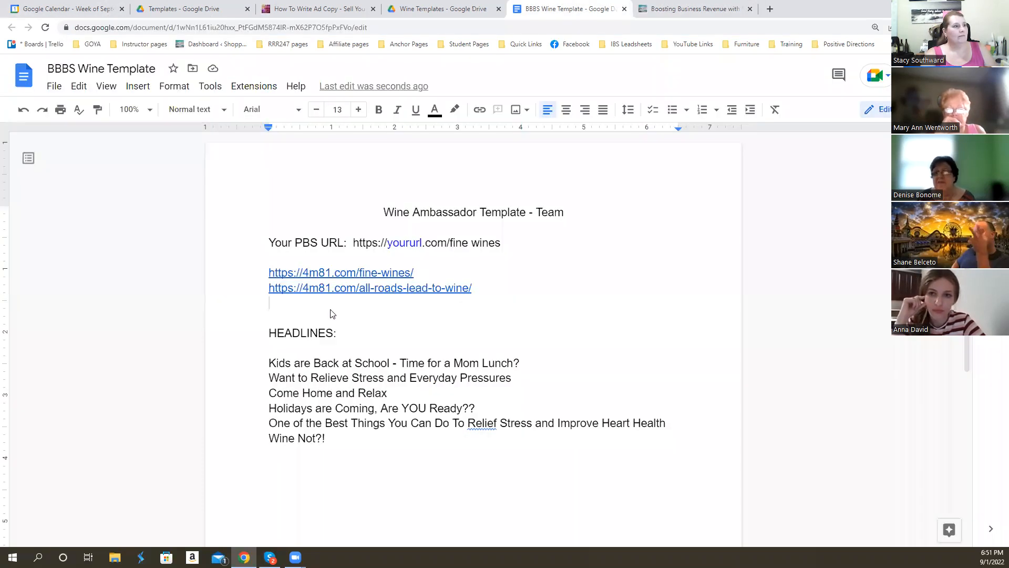
pyautogui.hotkey('ctrl', 'v')
pyautogui.press('Return')
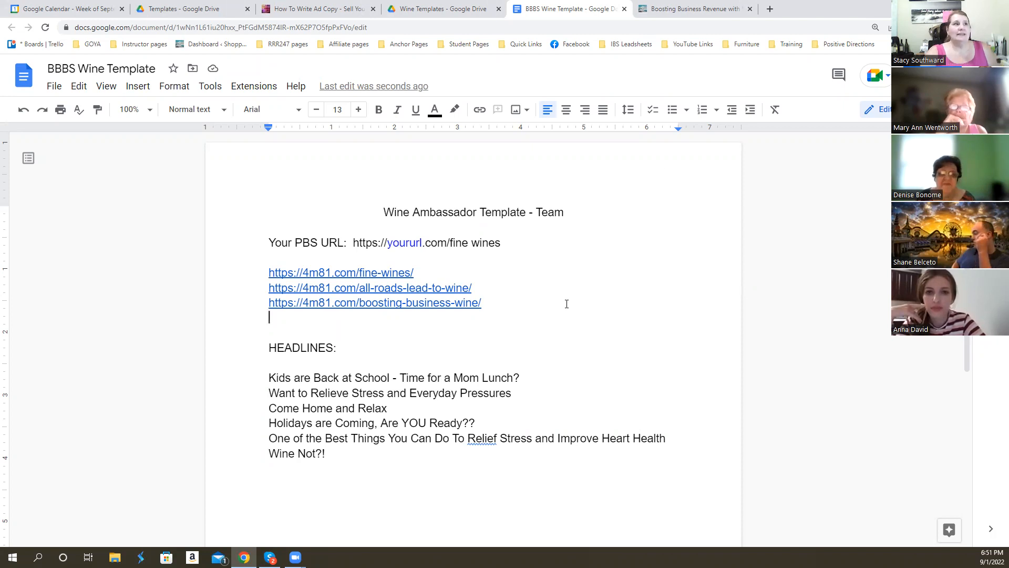
# - Switch back to the Shoppers Haven site and look over the "Boosting Business Revenue with Wine" page and the site's category list
pyautogui.hotkey('ctrl', 'Tab')
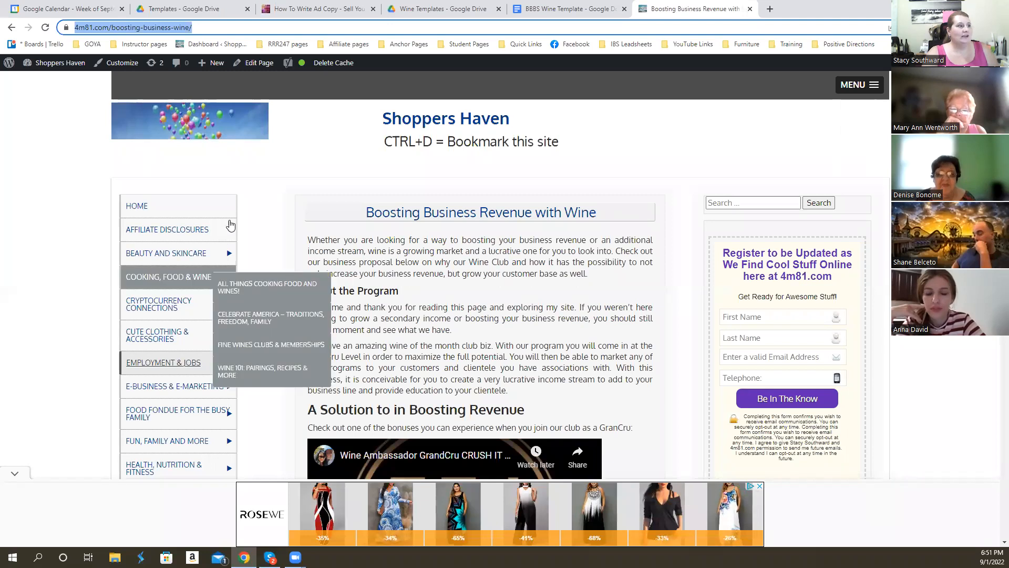
pyautogui.scroll(-6, 194, 310)
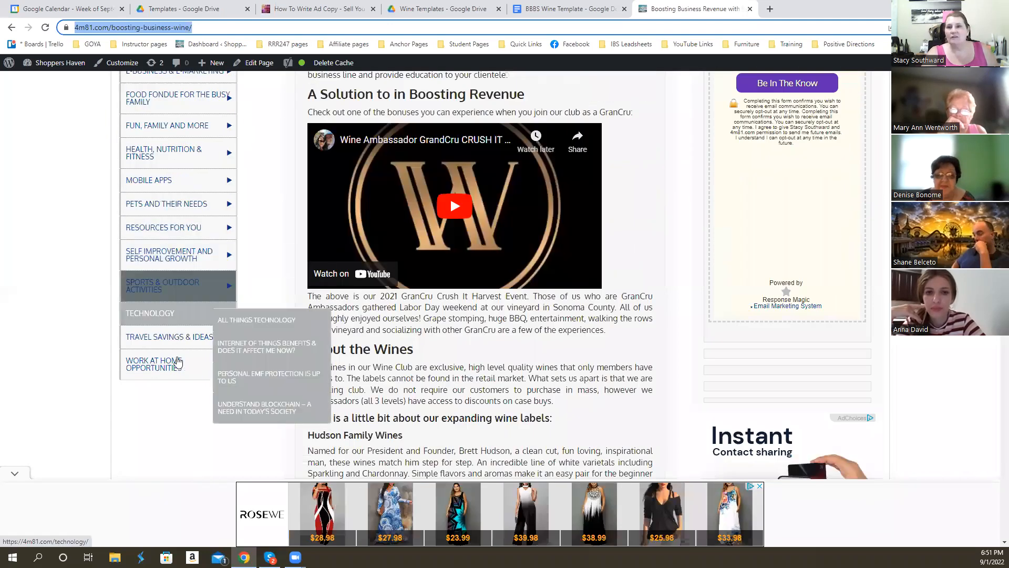
pyautogui.moveTo(177, 313)
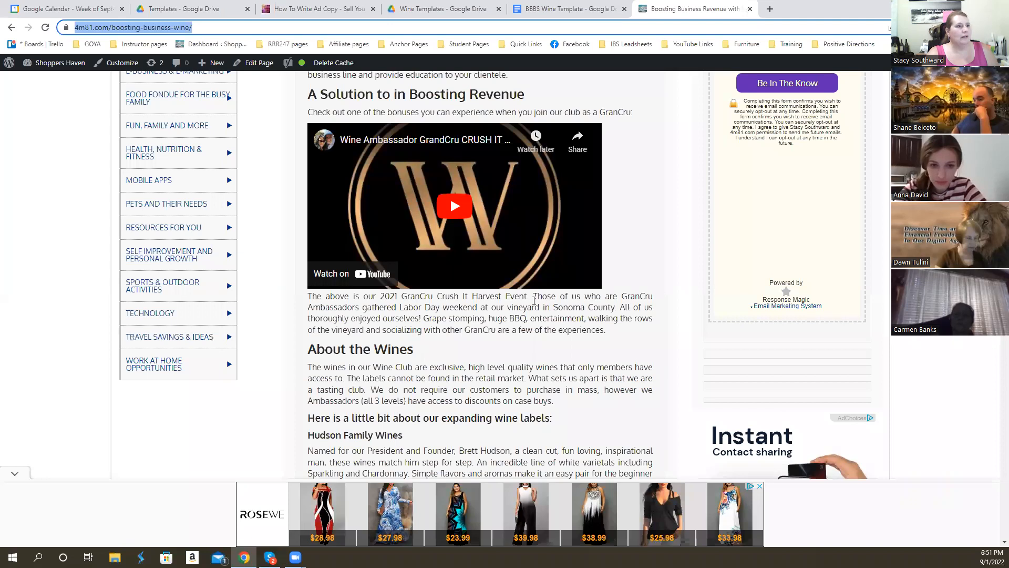
pyautogui.scroll(8, 534, 300)
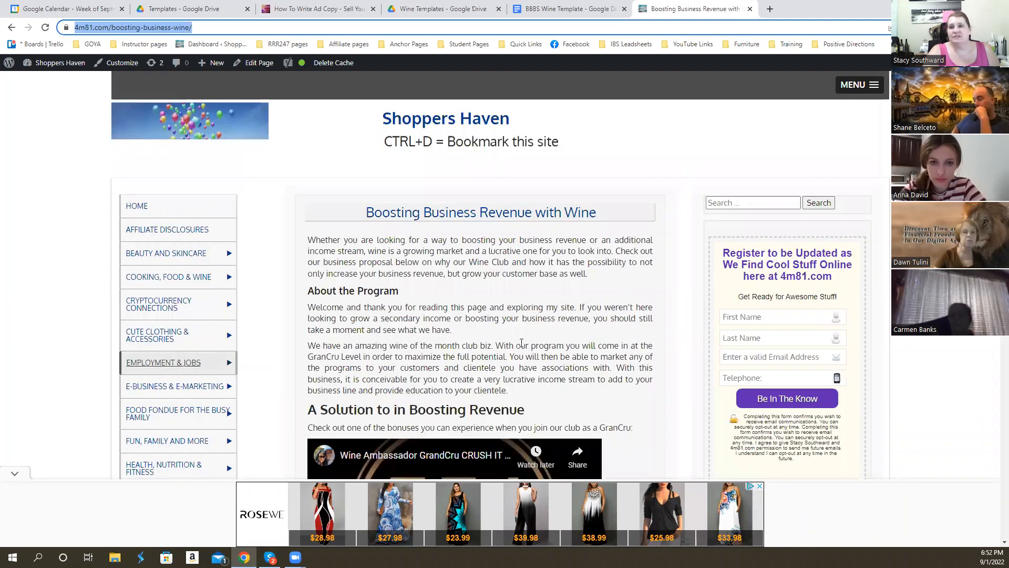
# - Browse the Shoppers Haven category submenus and look through the "Employers Who Kept Employees Working During Pandemic Need to See This!" article
pyautogui.moveTo(157, 278)
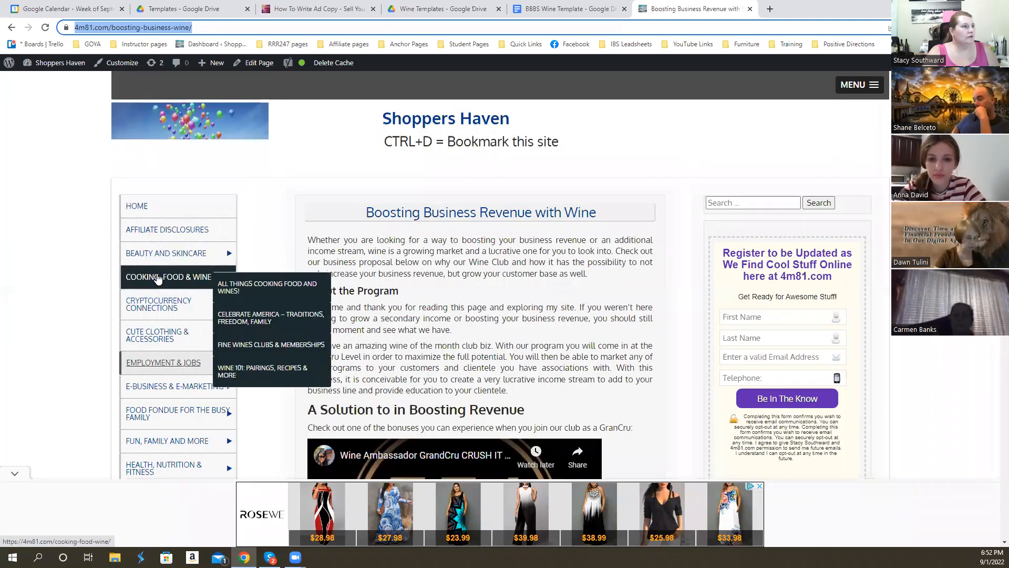
pyautogui.moveTo(146, 367)
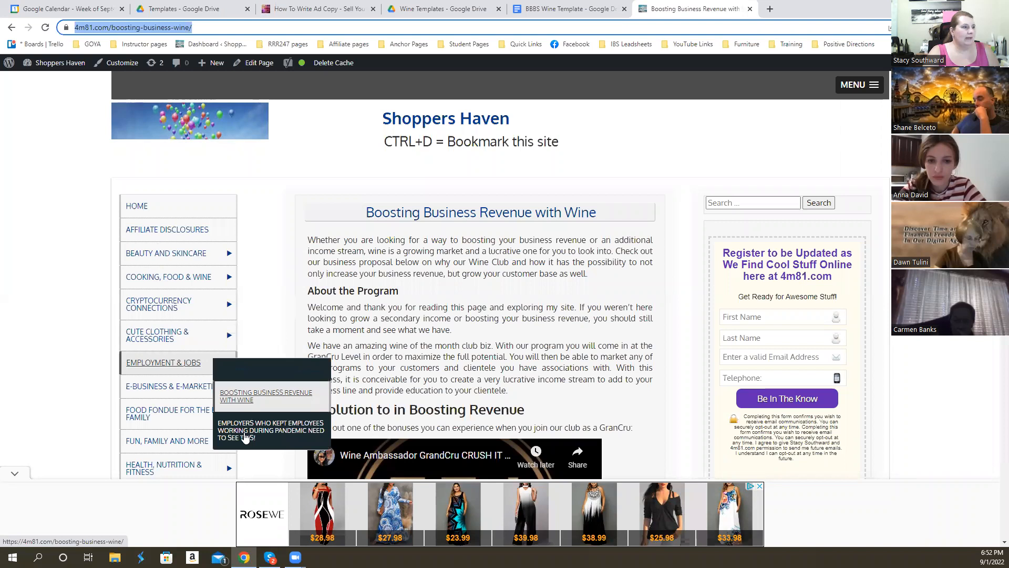
pyautogui.click(246, 434)
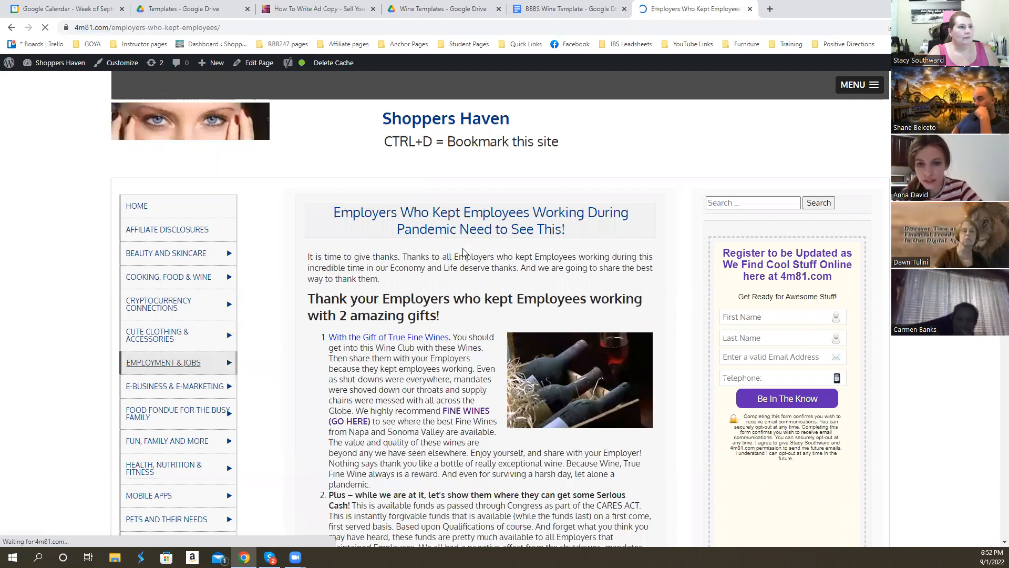
pyautogui.scroll(-4, 467, 383)
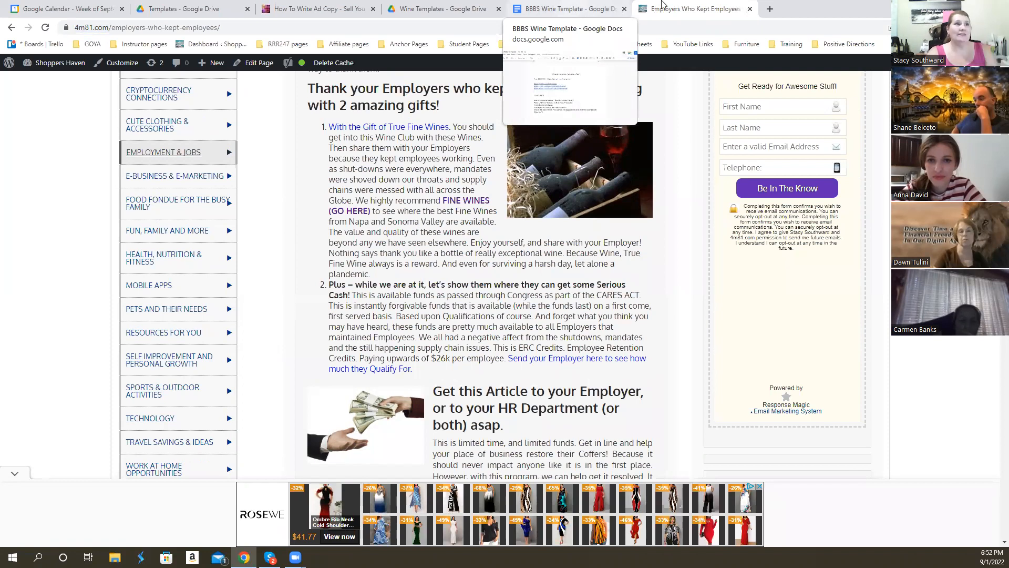
pyautogui.moveTo(176, 208)
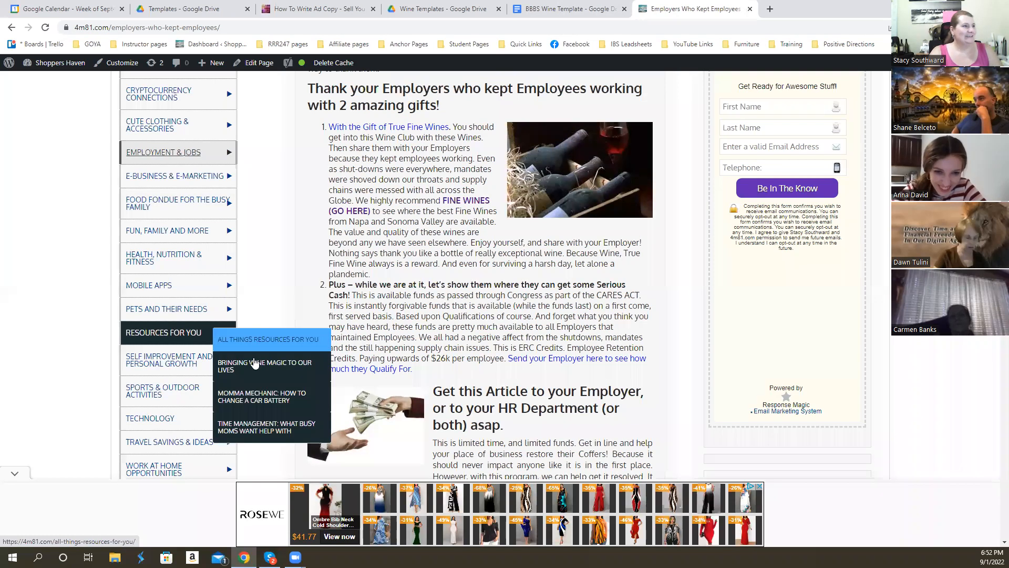
pyautogui.moveTo(201, 290)
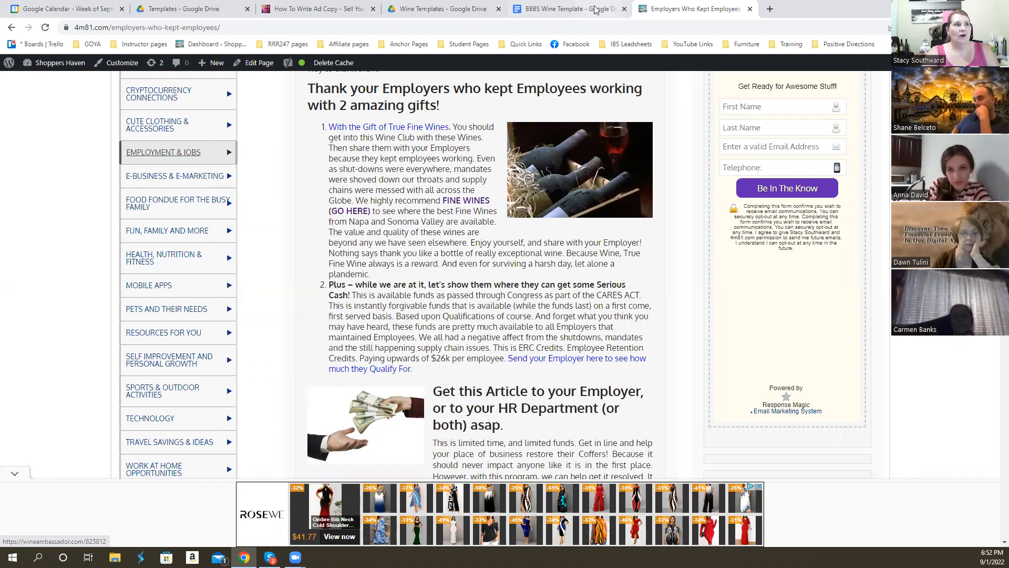
# - Return to the BBBS Wine Template document and highlight the headline "Kids are Back at School - Time for a Mom Lunch?"
pyautogui.click(571, 9)
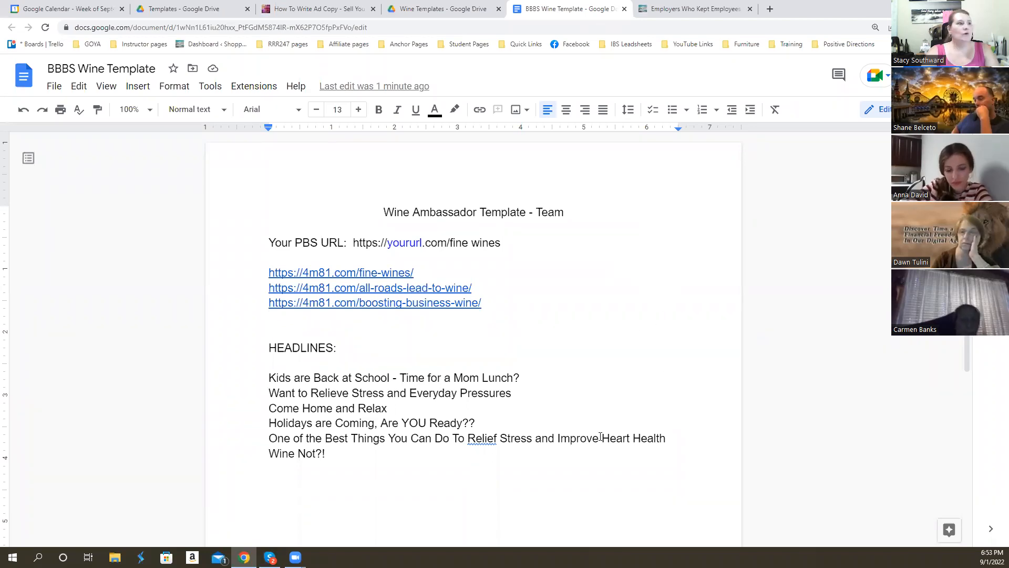
pyautogui.moveTo(269, 378); pyautogui.dragTo(529, 381)
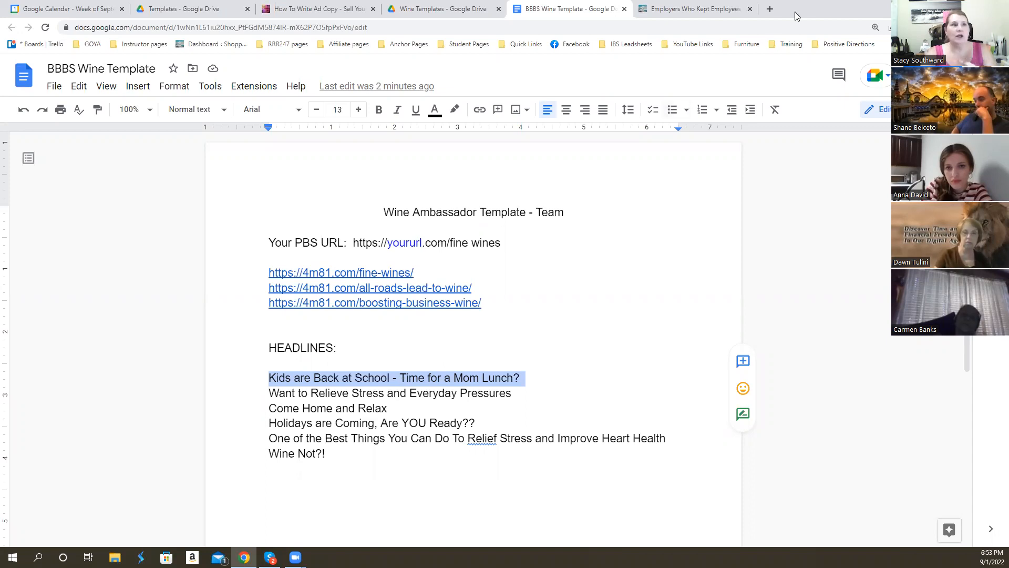
# - Try to open classifiedsforfree.com in a new browser tab
pyautogui.click(770, 9)
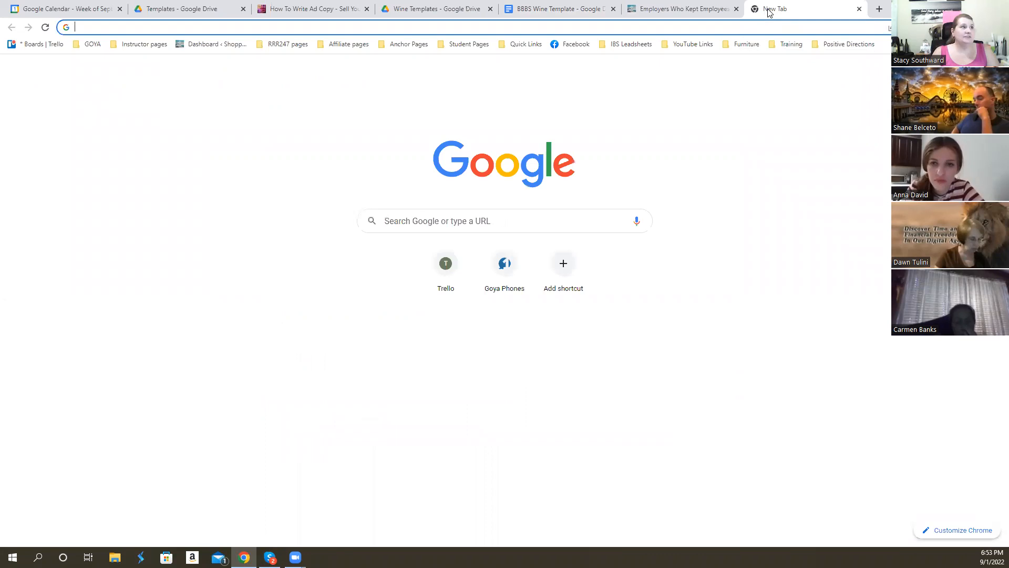
pyautogui.write('Classifiedsfor')
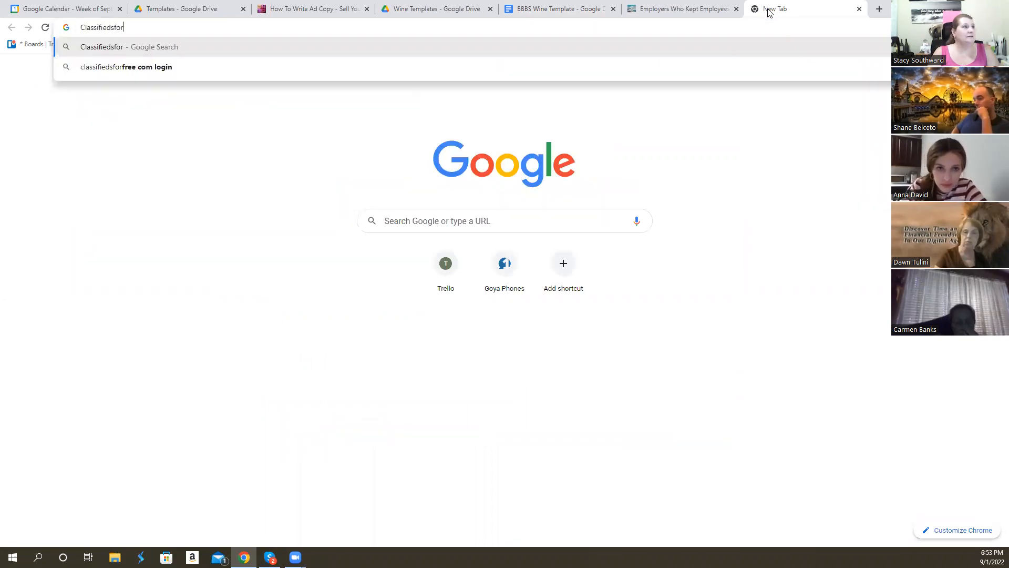
pyautogui.write('free.com')
pyautogui.press('Return')
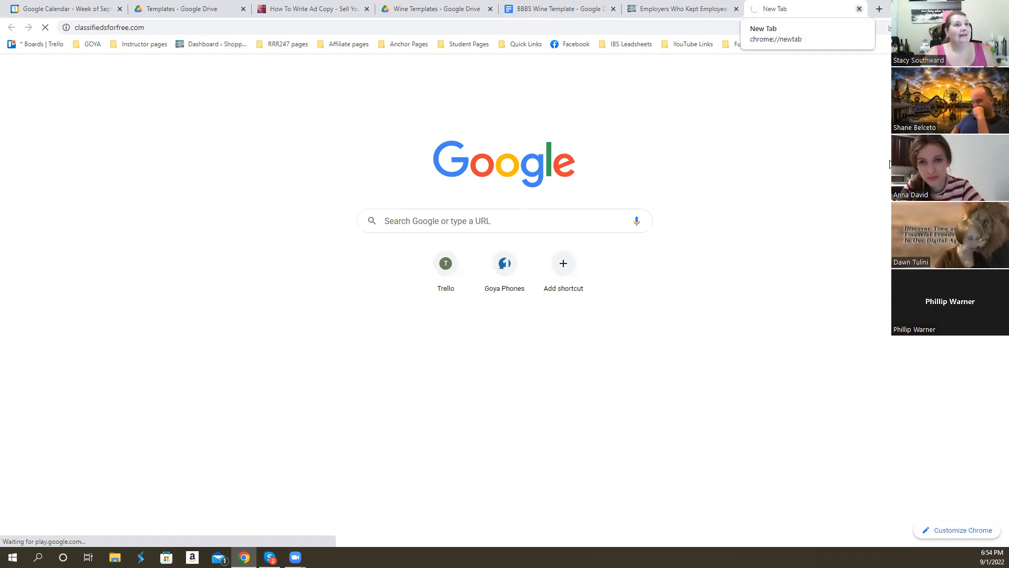
pyautogui.hotkey('ctrl', 'w')
# - Open classifiedads.com in a new browser tab and log in with the saved account credentials
pyautogui.click(768, 13)
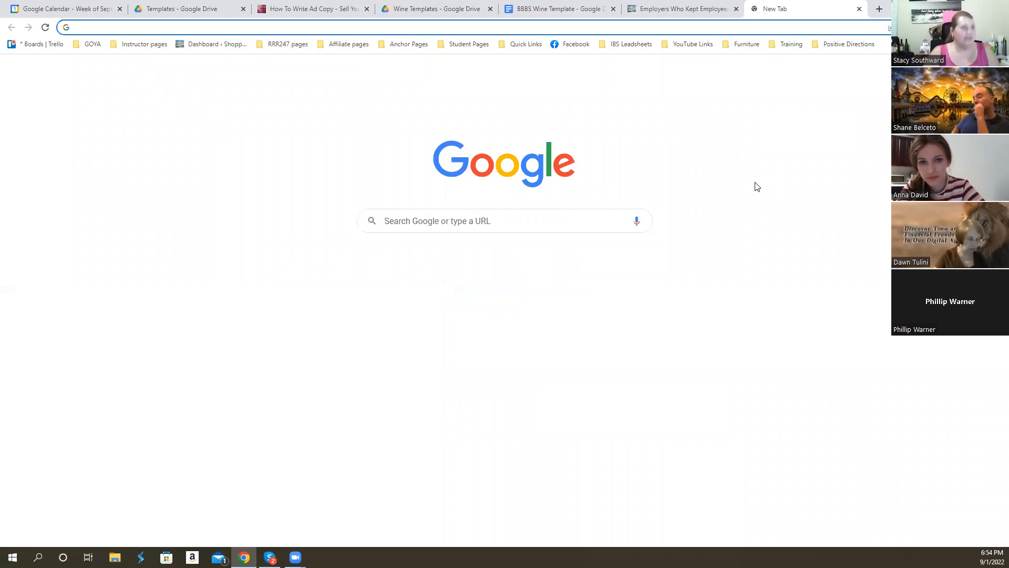
pyautogui.write('class')
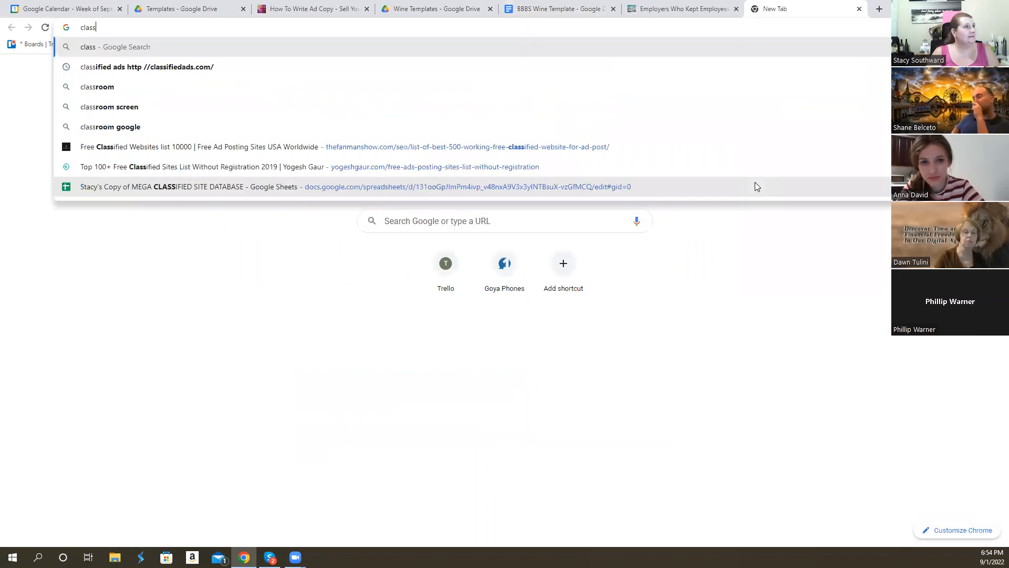
pyautogui.write('ifiedads.com')
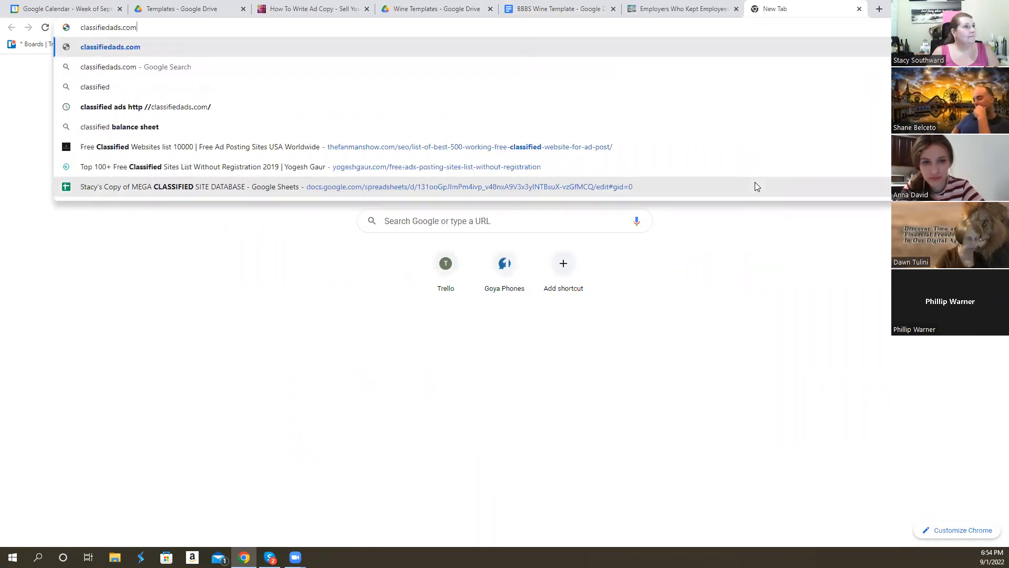
pyautogui.press('Return')
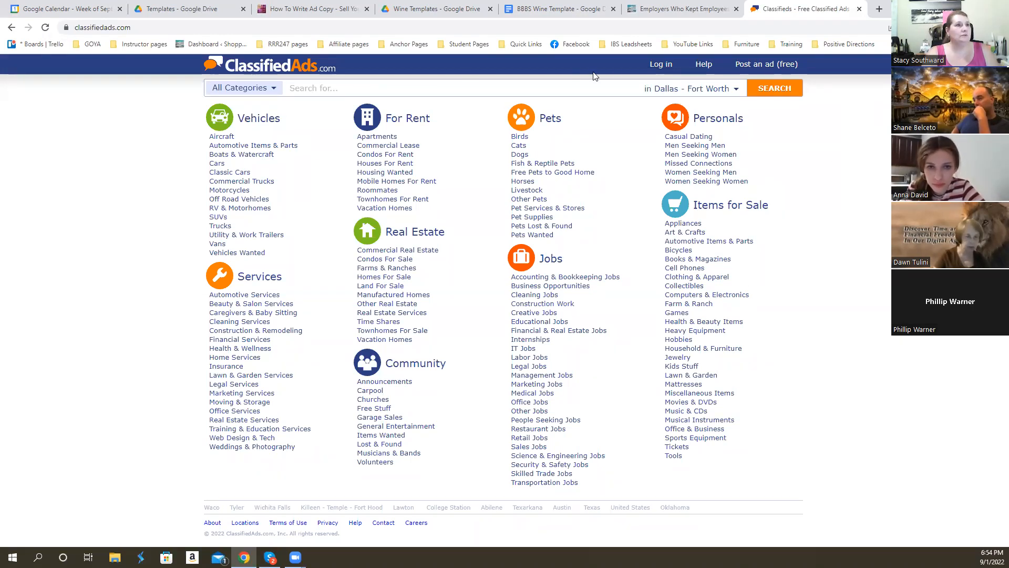
pyautogui.click(661, 64)
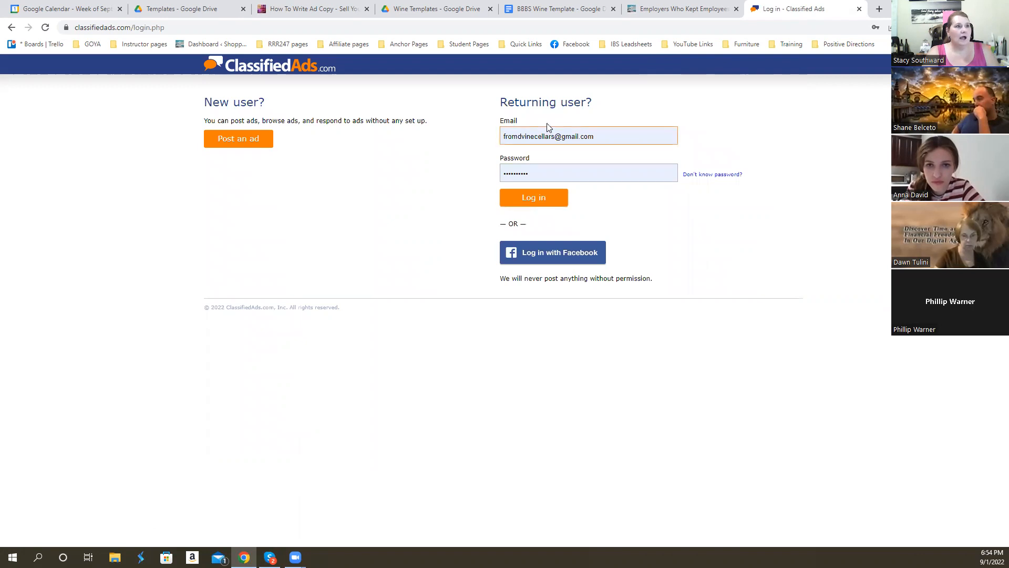
pyautogui.click(540, 203)
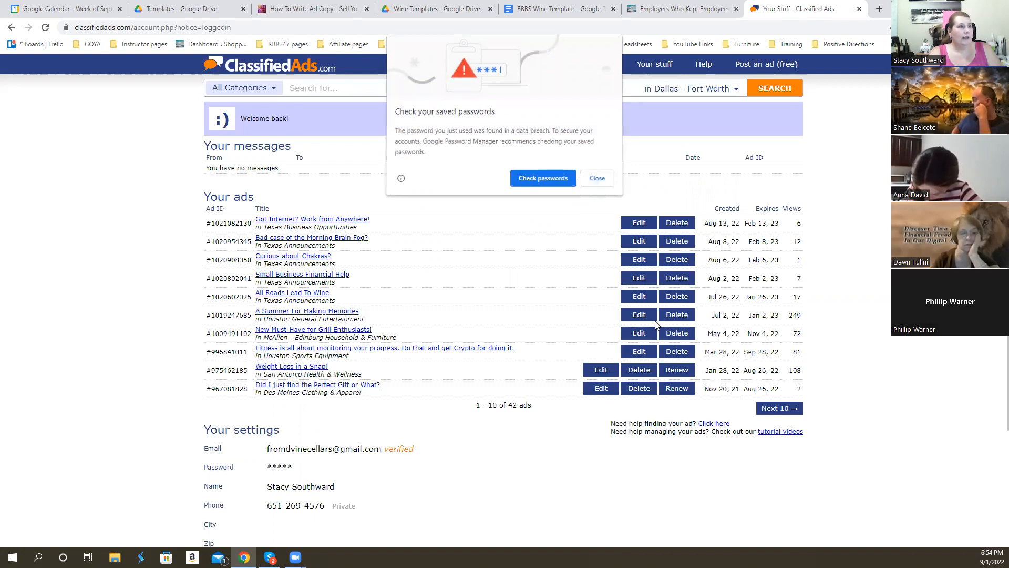
# - Dismiss the password warning, open the "A Summer For Making Memories" ad, and copy its six wine ideas with the closing link line
pyautogui.click(391, 308)
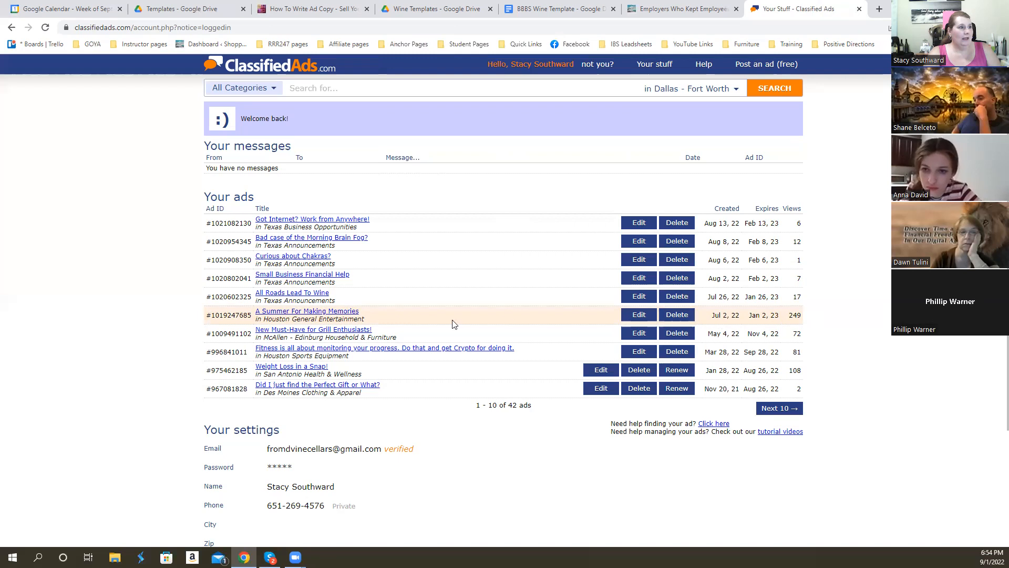
pyautogui.click(309, 314)
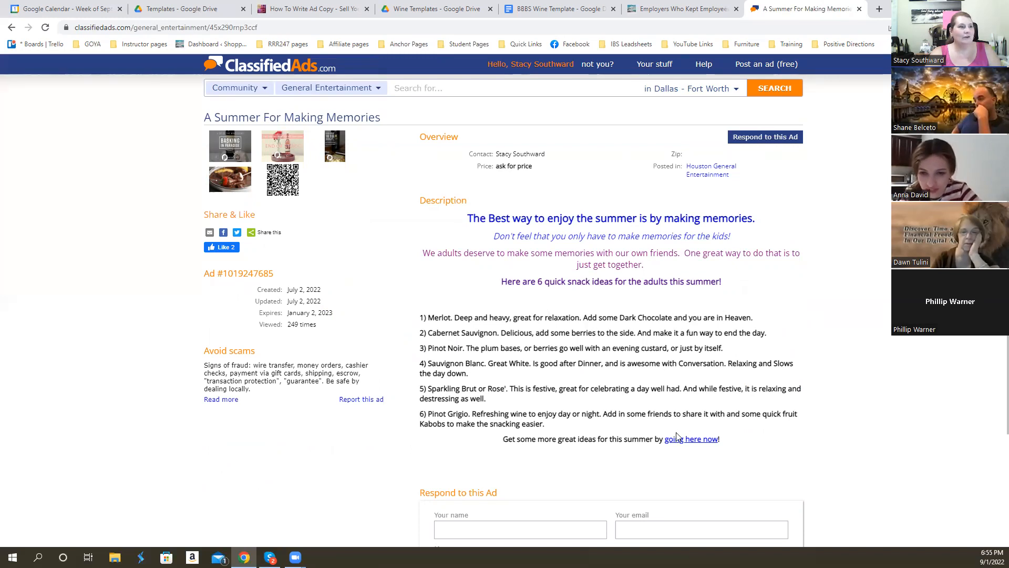
pyautogui.moveTo(719, 441); pyautogui.dragTo(421, 319)
pyautogui.hotkey('ctrl', 'c')
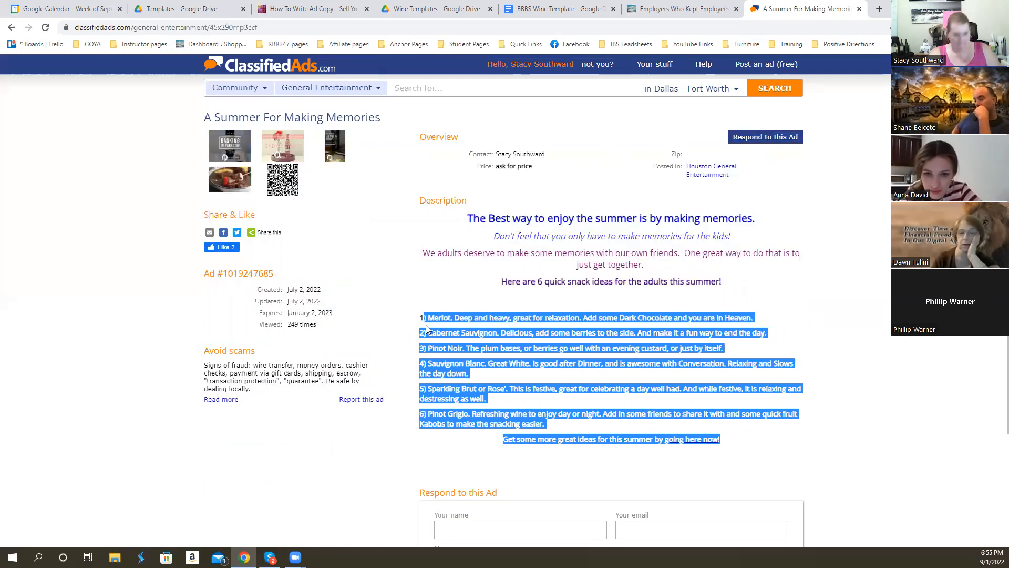
# - Return to the wine template and add an "AD COPY:" heading with the item number "1)" beneath the headlines
pyautogui.click(541, 11)
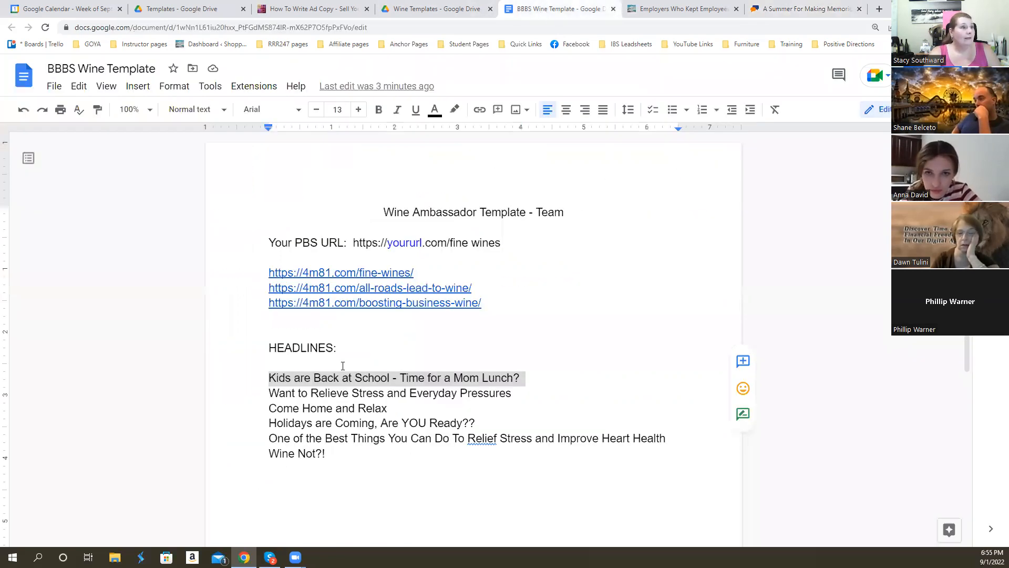
pyautogui.click(295, 480)
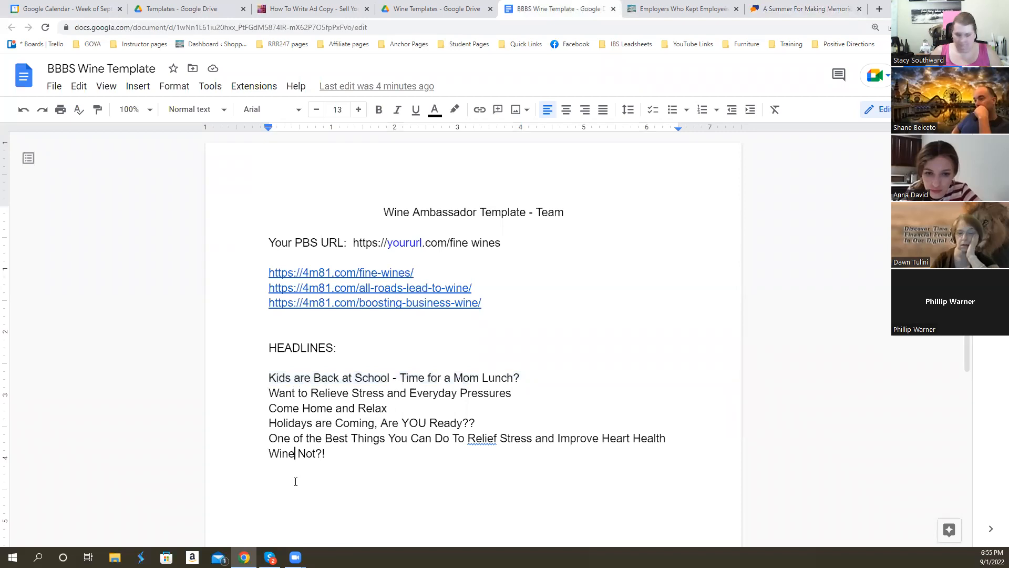
pyautogui.press('Return')
pyautogui.press('Return')
pyautogui.write('AD COPY:')
pyautogui.press('Return')
pyautogui.write('1)')
pyautogui.press('Return')
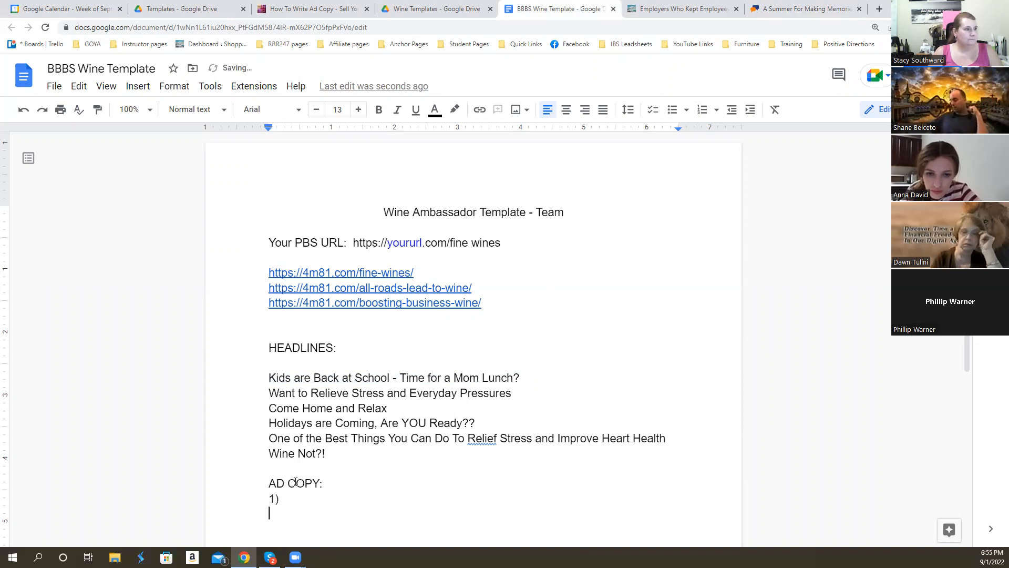
# - Paste the copied wine list under the "AD COPY:" heading and fix the Merlot line so it starts with "1)"
pyautogui.hotkey('ctrl', 'v')
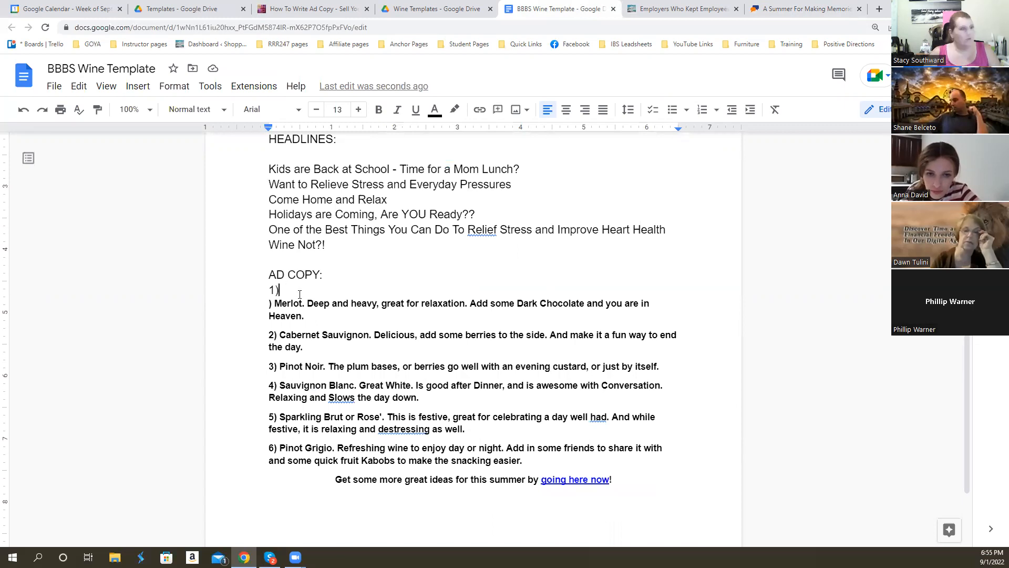
pyautogui.press('Delete')
pyautogui.press('Delete')
pyautogui.press('Delete')
pyautogui.press('BackSpace')
pyautogui.press('BackSpace')
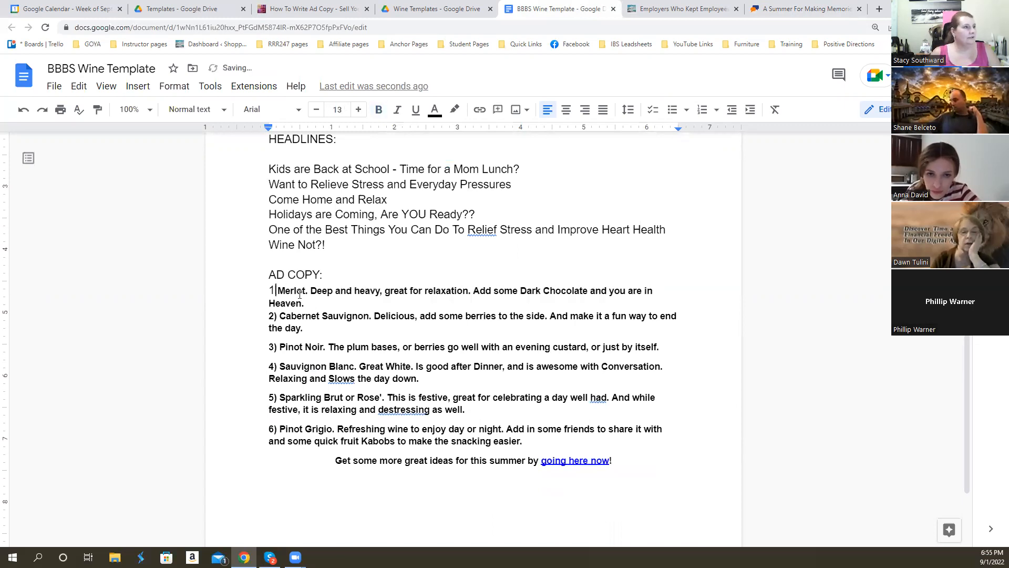
pyautogui.write('1)')
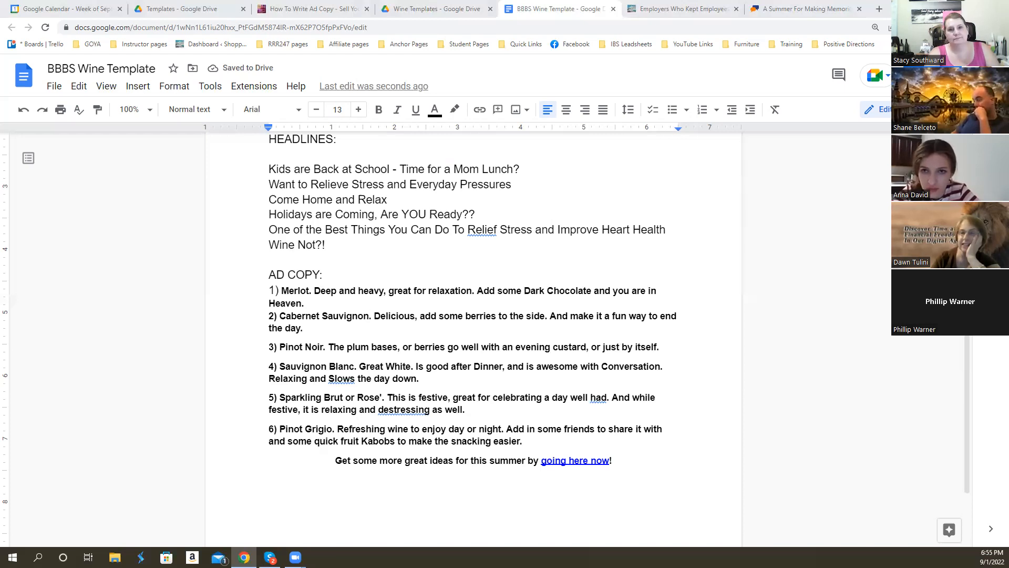
# - Add the headline "Happy Hours at Home" on a new line below "Wine Not?!"
pyautogui.click(370, 366)
pyautogui.scroll(3, 370, 366)
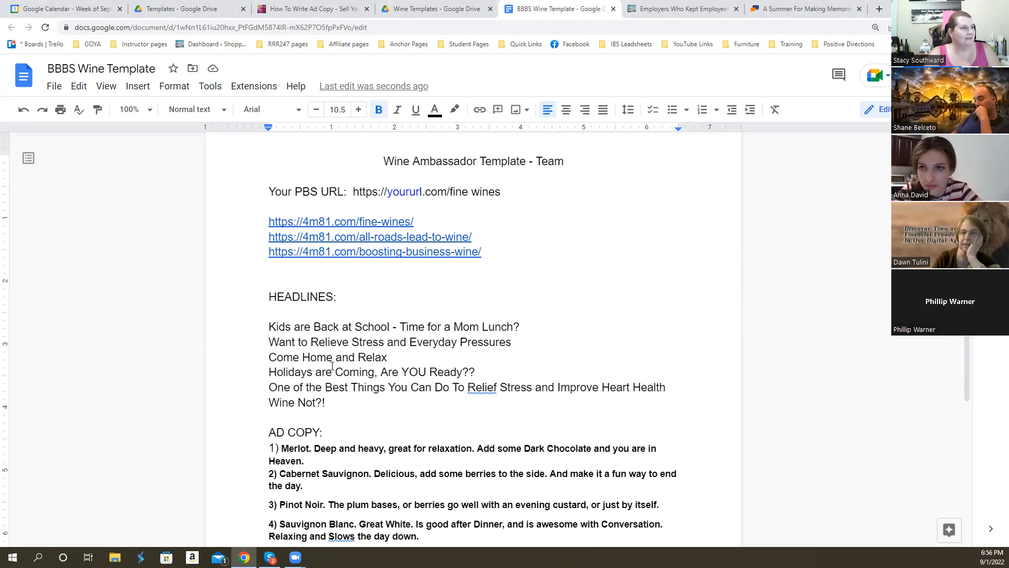
pyautogui.click(336, 400)
pyautogui.press('Return')
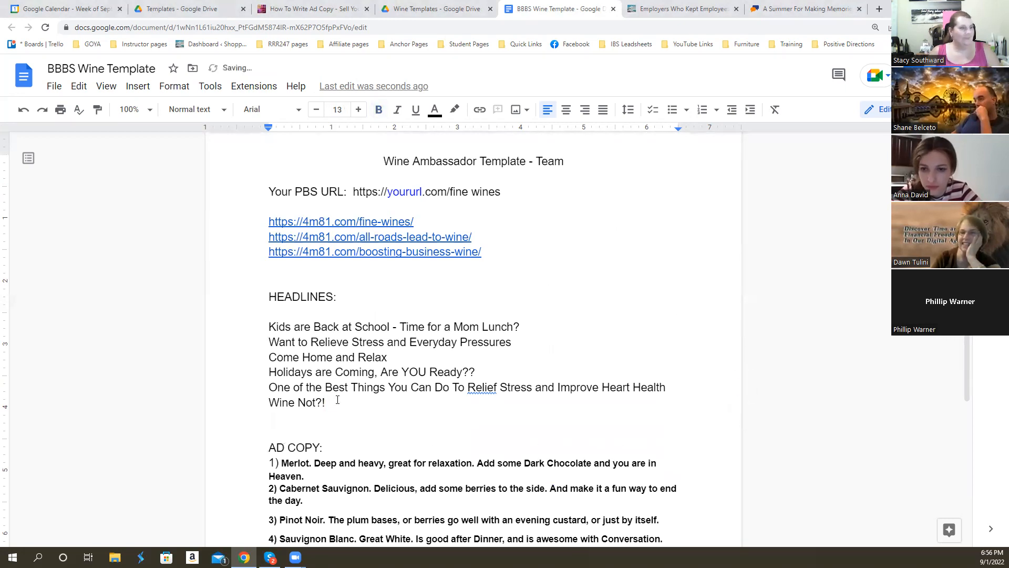
pyautogui.write('Happy Hours')
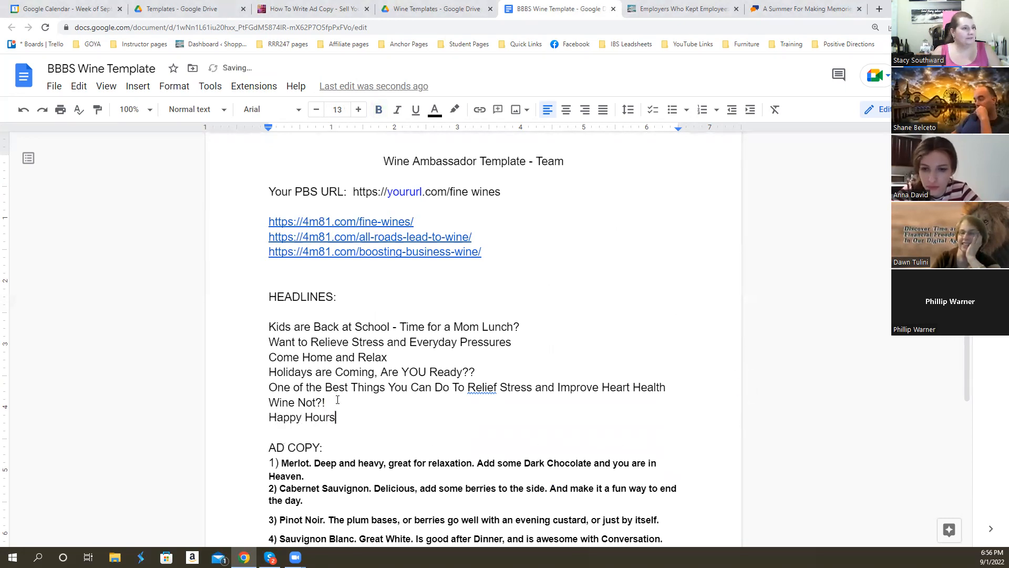
pyautogui.write(' at Home')
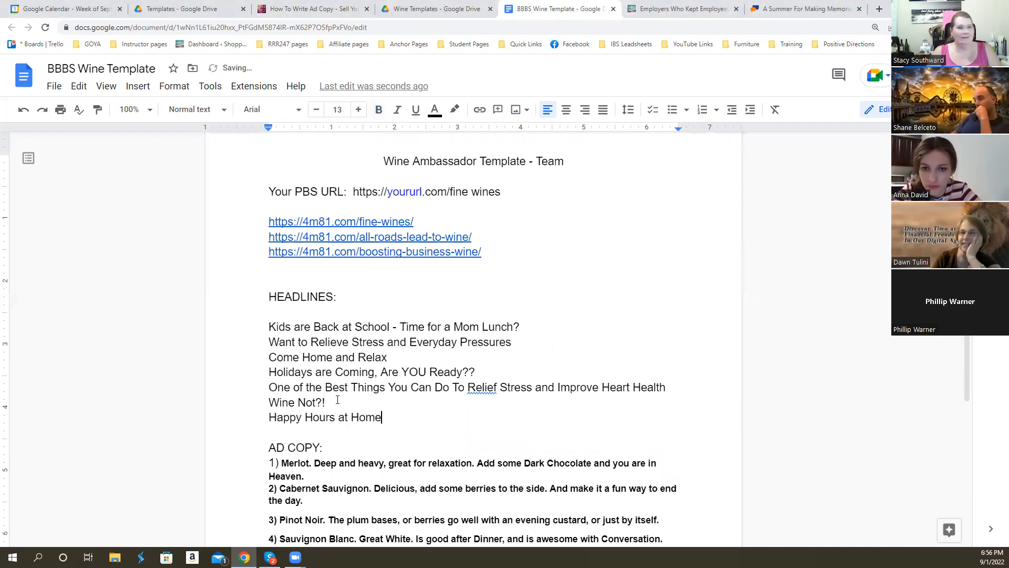
# - Add the headline "Enjoy Answering Your Front Door" on the line below "Happy Hours at Home"
pyautogui.press('Return')
pyautogui.write('En')
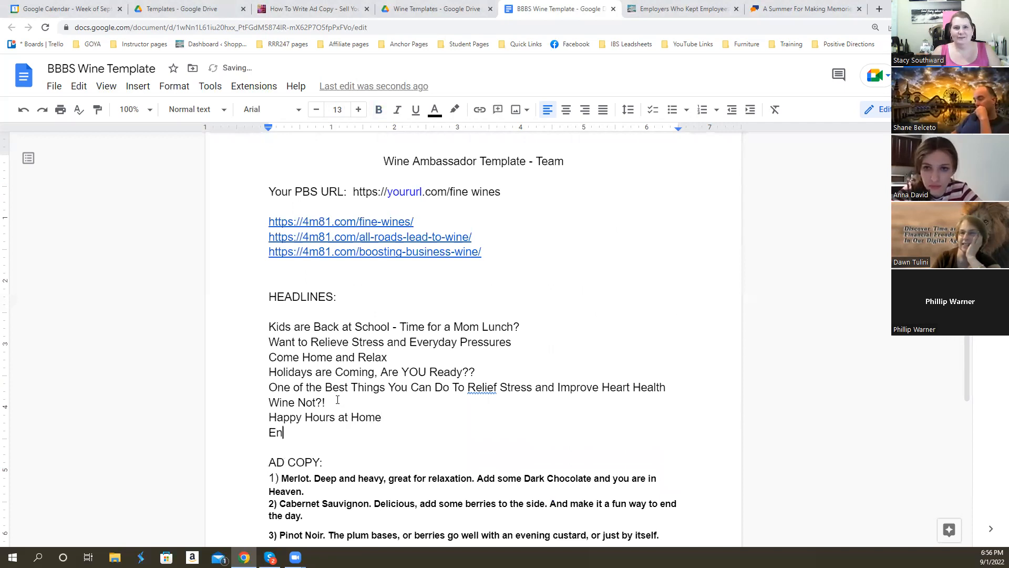
pyautogui.write('joy Answerti')
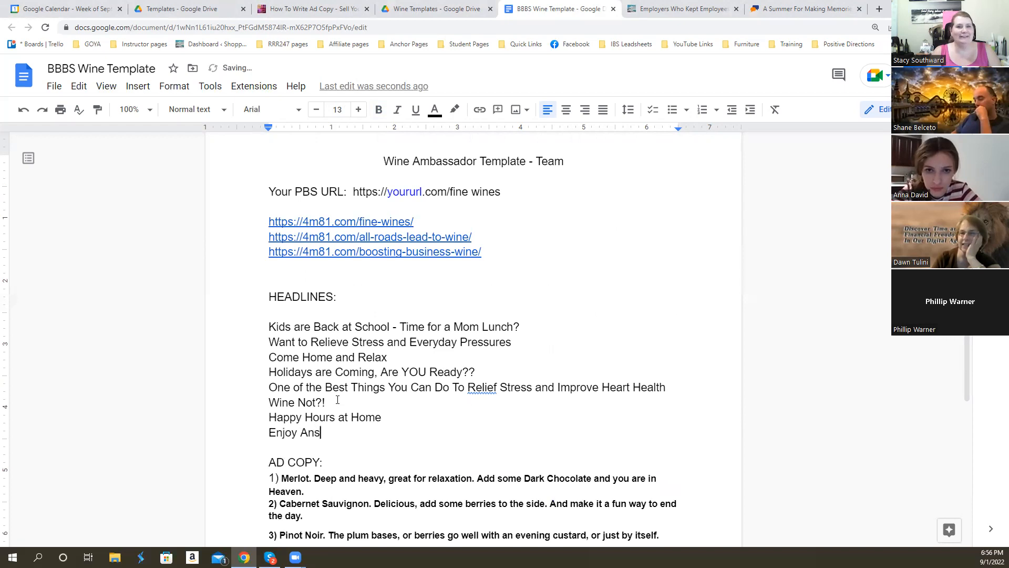
pyautogui.press('BackSpace')
pyautogui.press('BackSpace')
pyautogui.write('in')
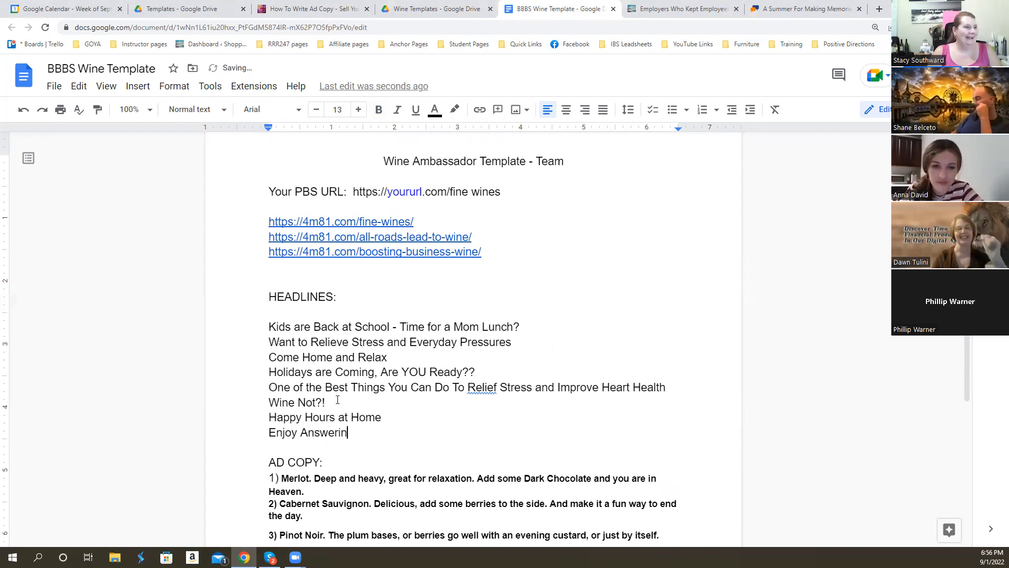
pyautogui.write('g Your Front Door')
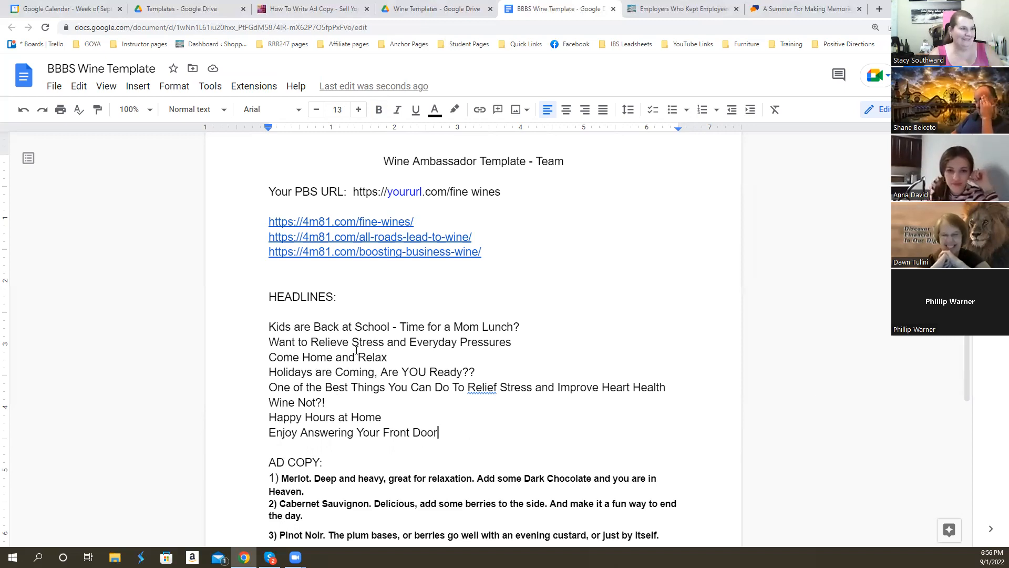
pyautogui.scroll(-5, 356, 350)
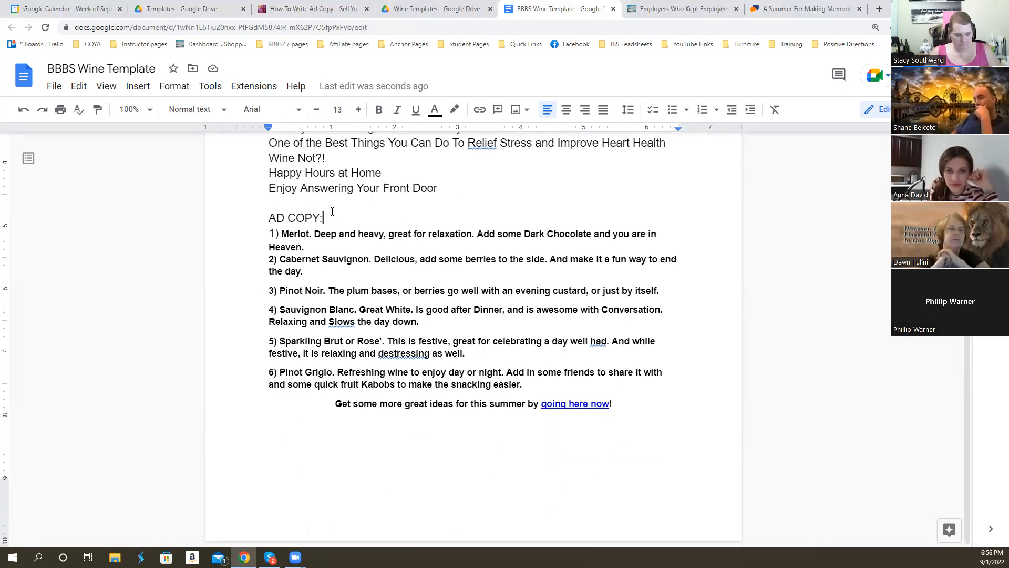
# - Insert a blank line below the "AD COPY:" heading and switch to the "A Summer For Making Memories" ad on ClassifiedAds
pyautogui.press('Return')
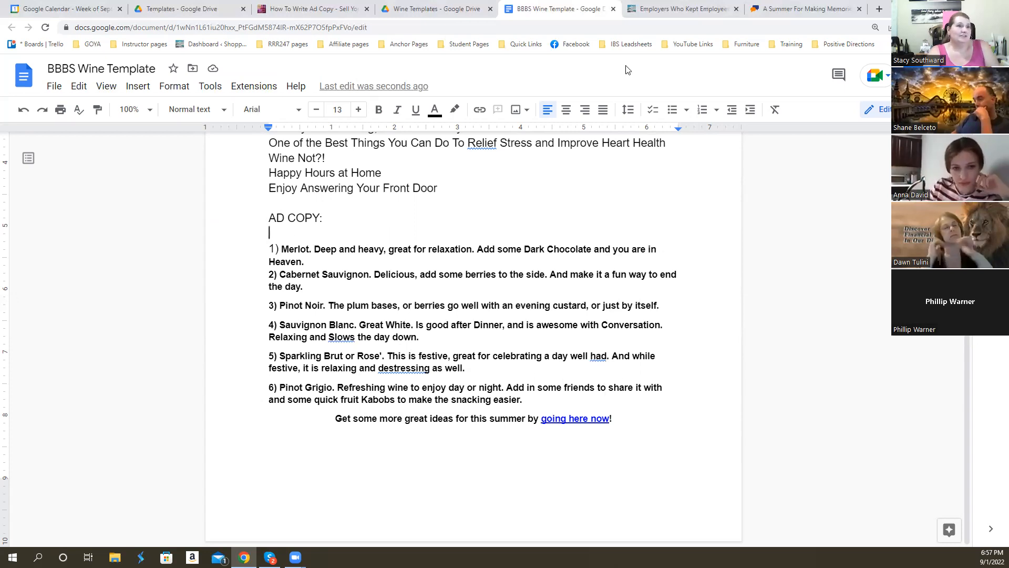
pyautogui.click(787, 10)
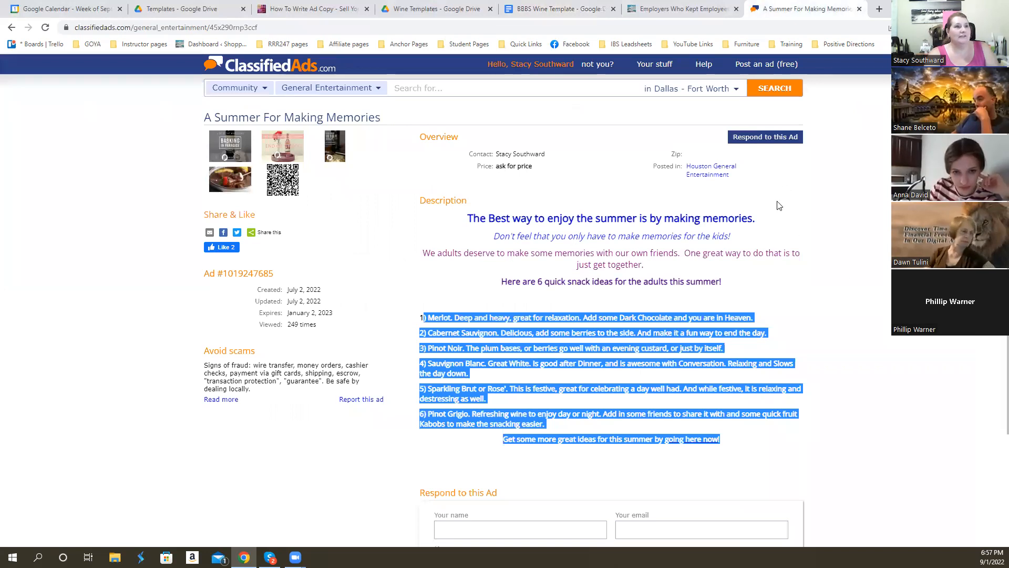
pyautogui.click(482, 219)
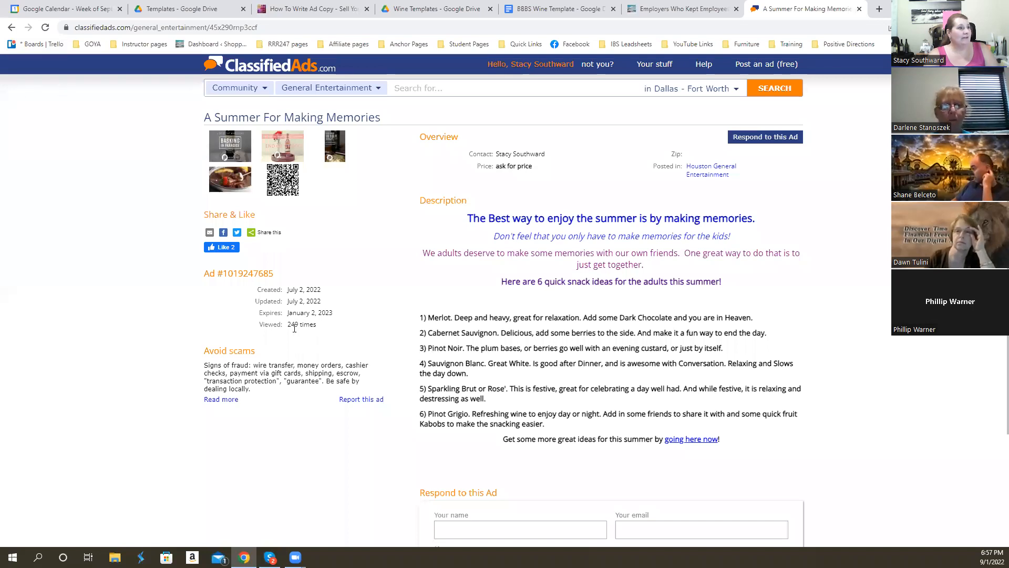
# - Go back to the account's ad list and renew the "Weight Loss in a Snap!" ad for 1 week
pyautogui.click(12, 28)
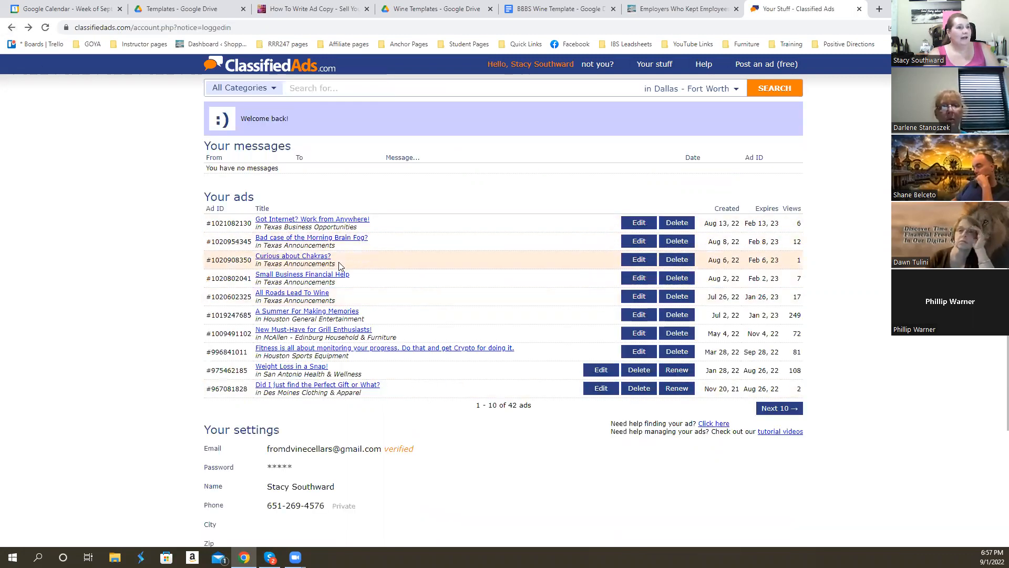
pyautogui.scroll(-1, 339, 265)
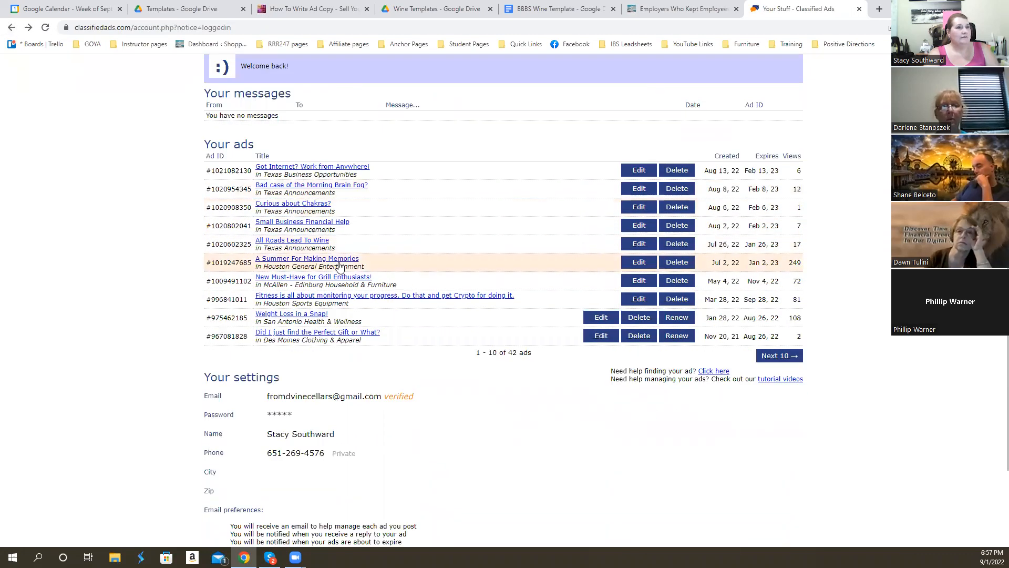
pyautogui.click(677, 318)
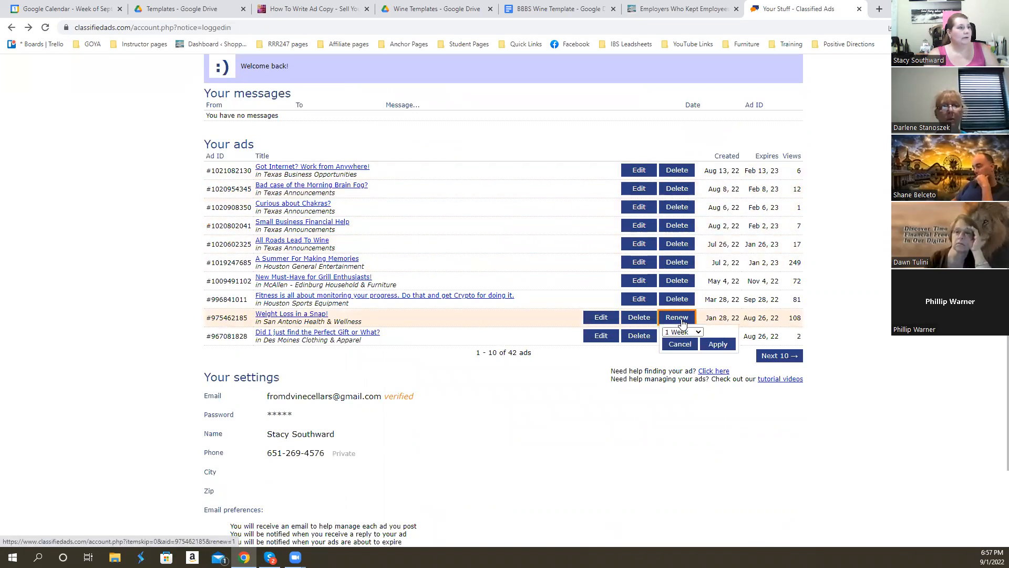
pyautogui.click(719, 344)
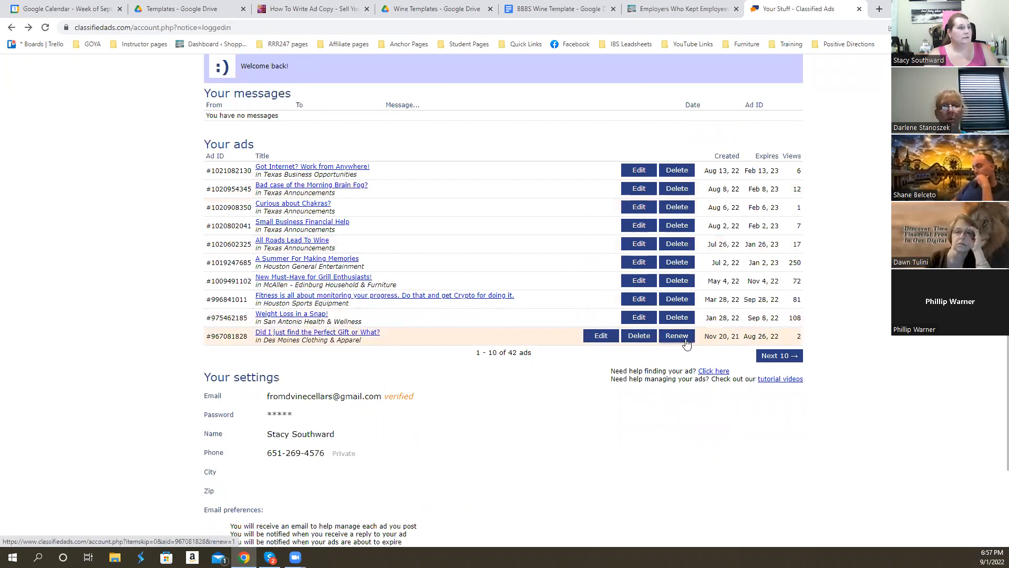
# - On the second page of ads, renew the first four, down to "Santa's Secret for Looking Great for the Holidays!", for 1 week each
pyautogui.click(776, 355)
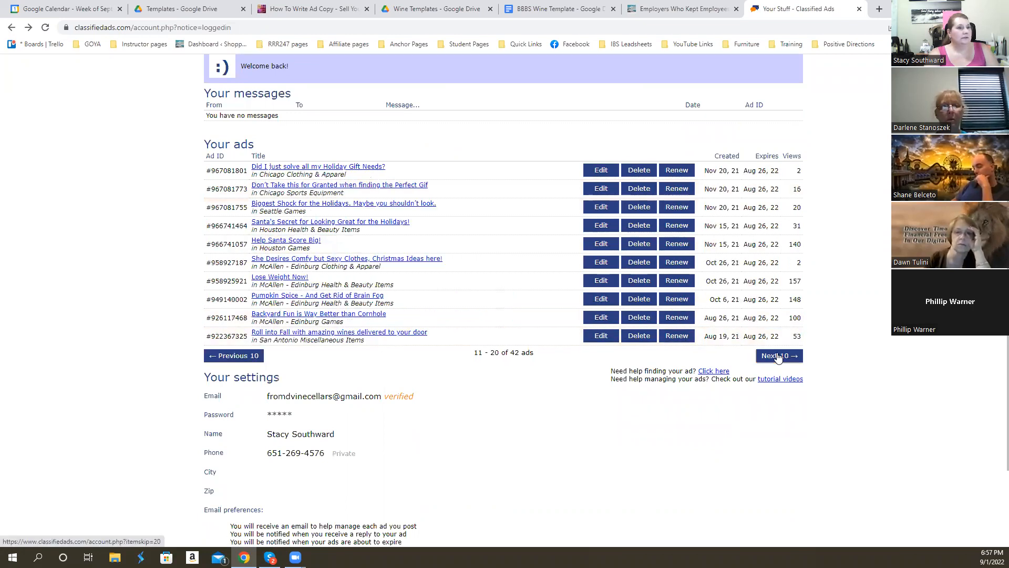
pyautogui.click(677, 170)
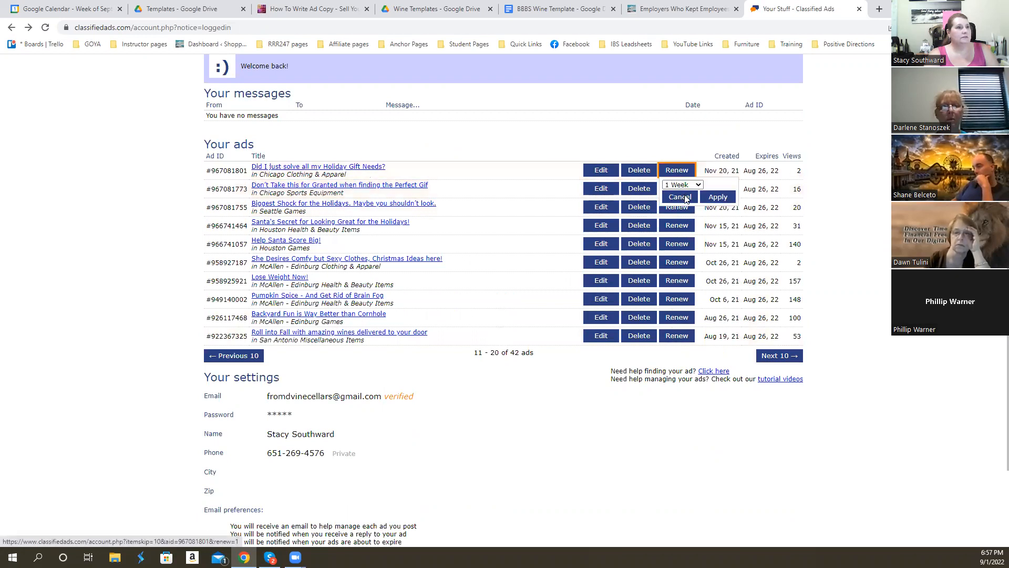
pyautogui.click(718, 195)
pyautogui.click(688, 189)
pyautogui.click(718, 214)
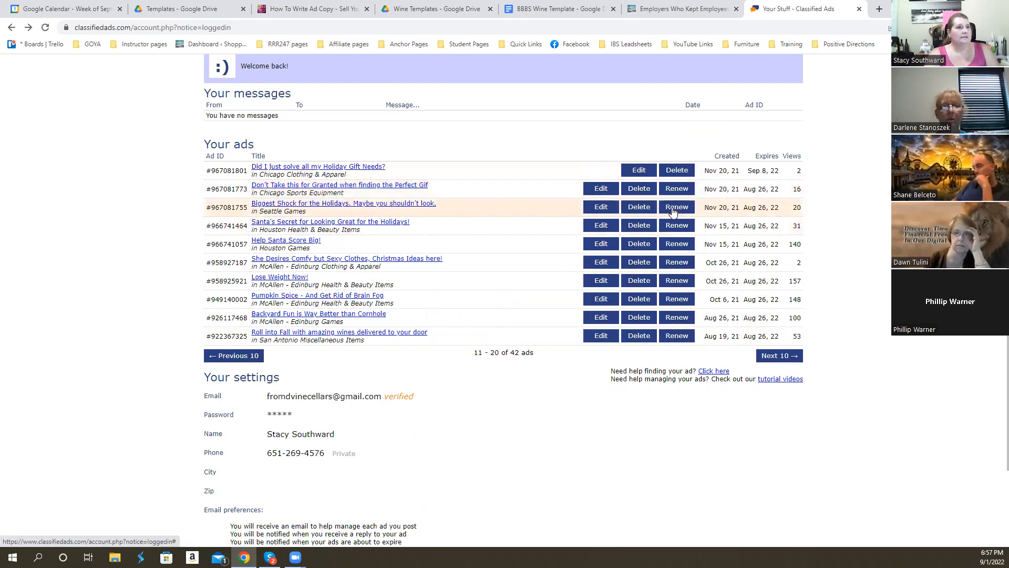
pyautogui.click(677, 207)
pyautogui.click(716, 233)
pyautogui.click(677, 224)
pyautogui.click(717, 251)
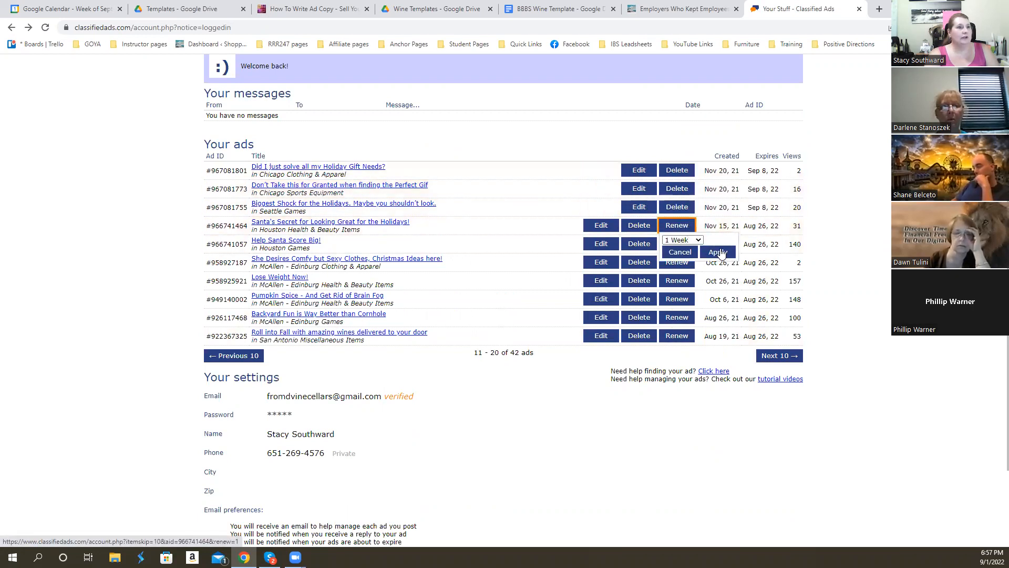
# - Renew the "Help Santa Score Big!", "She Desires Comfy but Sexy Clothes" and "Lose Weight Now!" ads for 1 week each
pyautogui.click(677, 243)
pyautogui.click(718, 270)
pyautogui.click(677, 261)
pyautogui.click(683, 287)
pyautogui.click(677, 280)
pyautogui.click(718, 307)
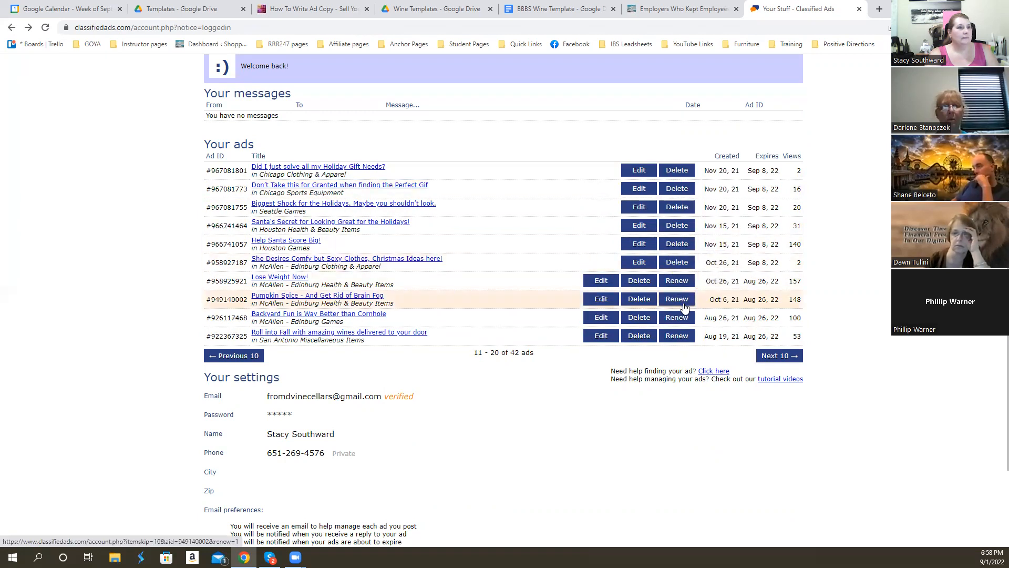
# - Renew the "Pumpkin Spice", "Backyard Fun is Way Better than Cornhole" and "Roll into Fall" ads for 1 week each
pyautogui.click(677, 299)
pyautogui.click(718, 326)
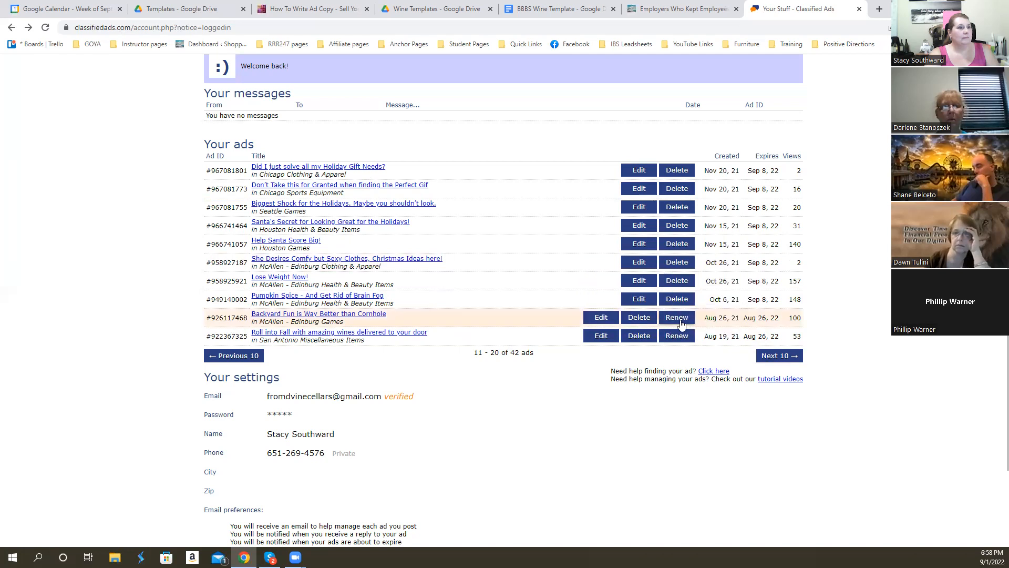
pyautogui.click(677, 317)
pyautogui.click(719, 344)
pyautogui.click(678, 336)
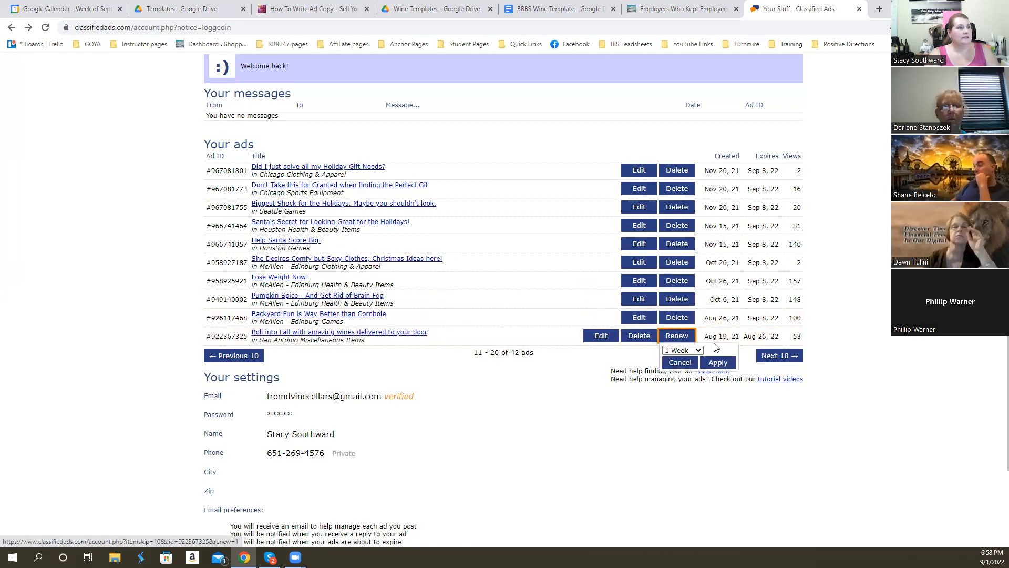
pyautogui.click(718, 362)
# - On the third page of ads, renew the first four, from "Looking to Work From Home?" to "Craving Some Football?", for 1 week each
pyautogui.click(775, 356)
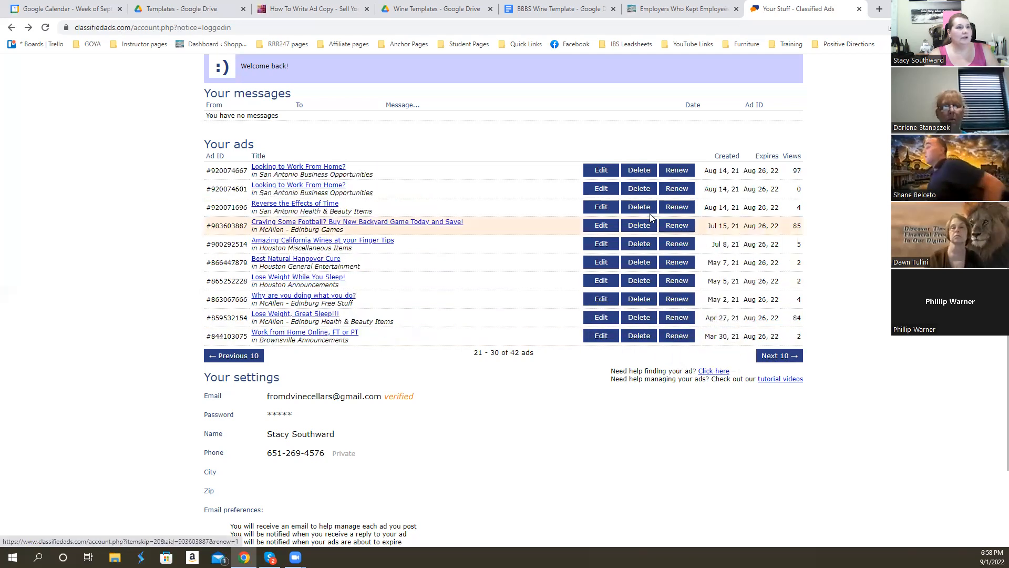
pyautogui.click(677, 169)
pyautogui.click(718, 196)
pyautogui.click(676, 188)
pyautogui.click(718, 215)
pyautogui.click(677, 207)
pyautogui.click(718, 234)
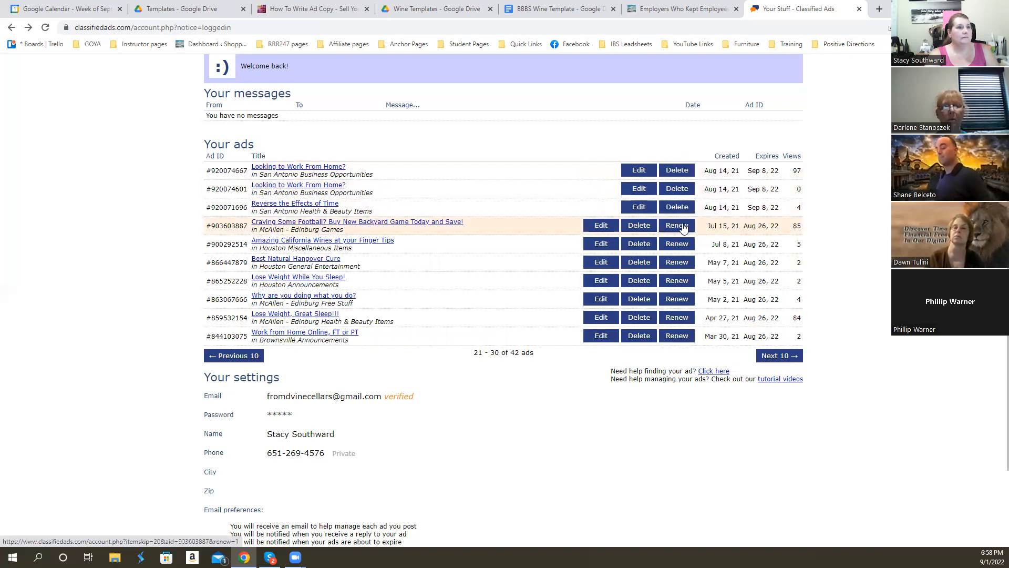
pyautogui.click(677, 225)
pyautogui.click(718, 252)
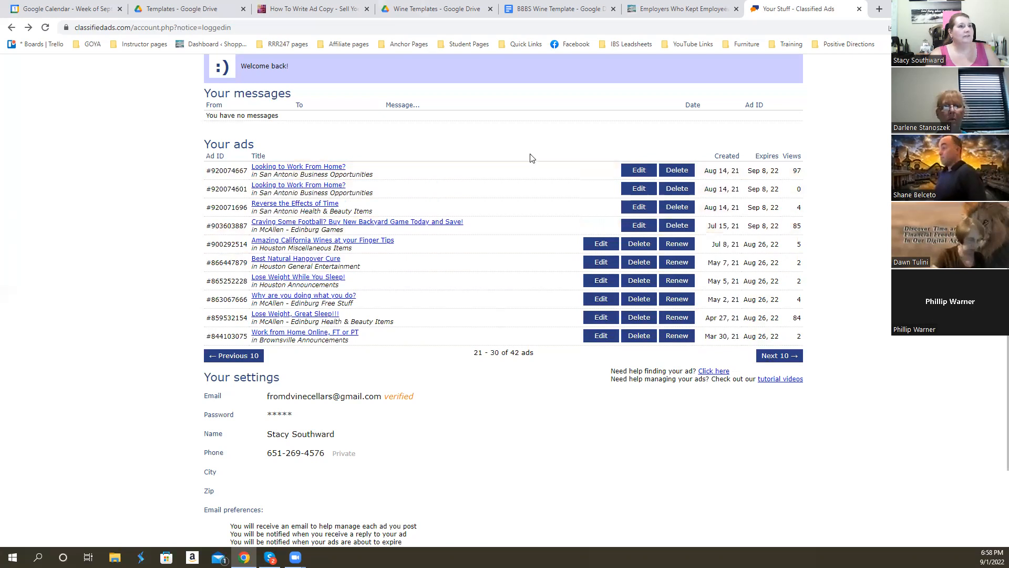
# - Start posting a new free ad on ClassifiedAds
pyautogui.scroll(1, 457, 126)
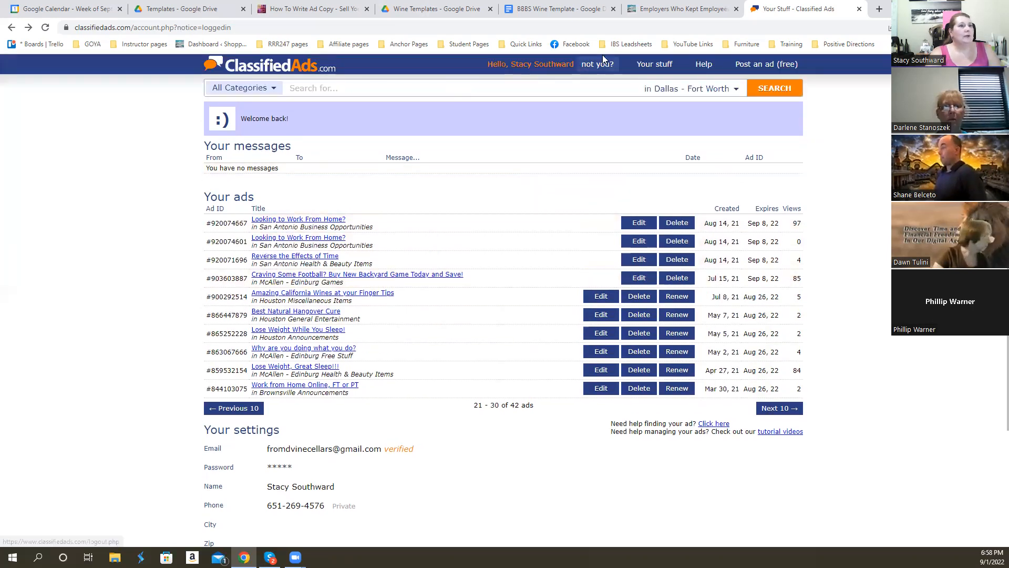
pyautogui.click(758, 65)
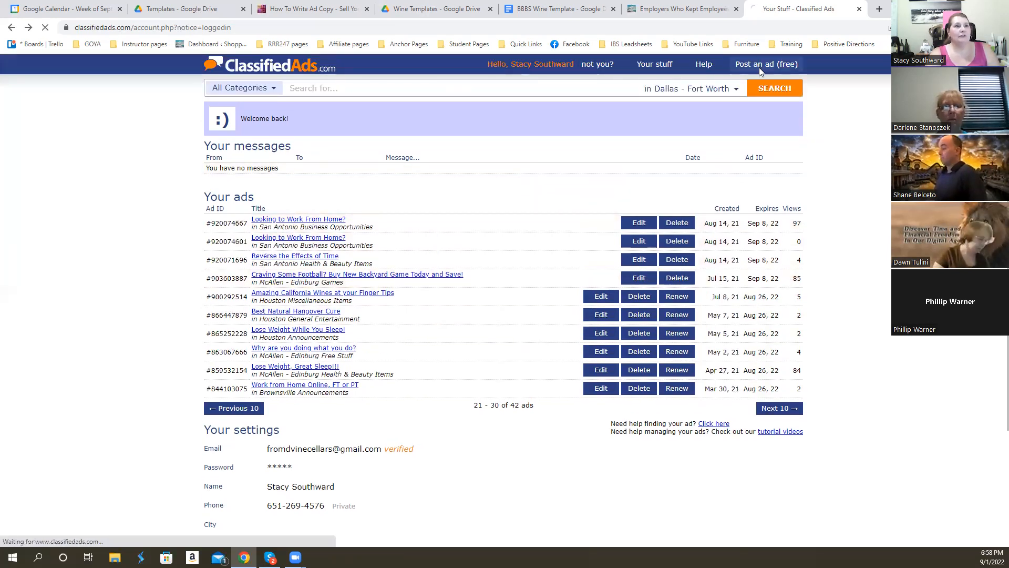
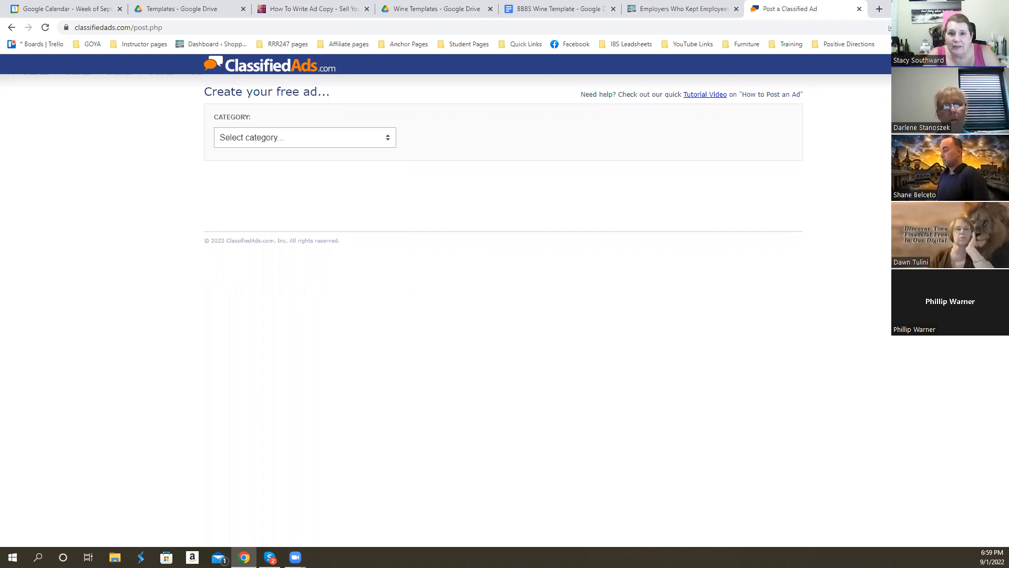
# - In the BBBS Wine Template in Google Docs, add the headline "Campfire Talk" below "Enjoy Answering Your Front Door"
pyautogui.click(544, 11)
pyautogui.click(458, 186)
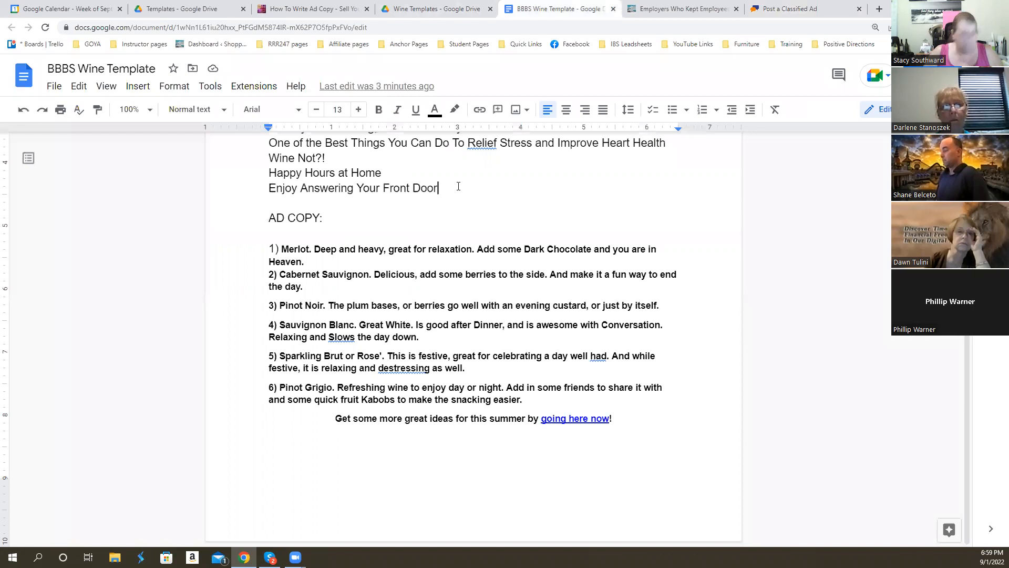
pyautogui.press('Return')
pyautogui.write('Campfire To')
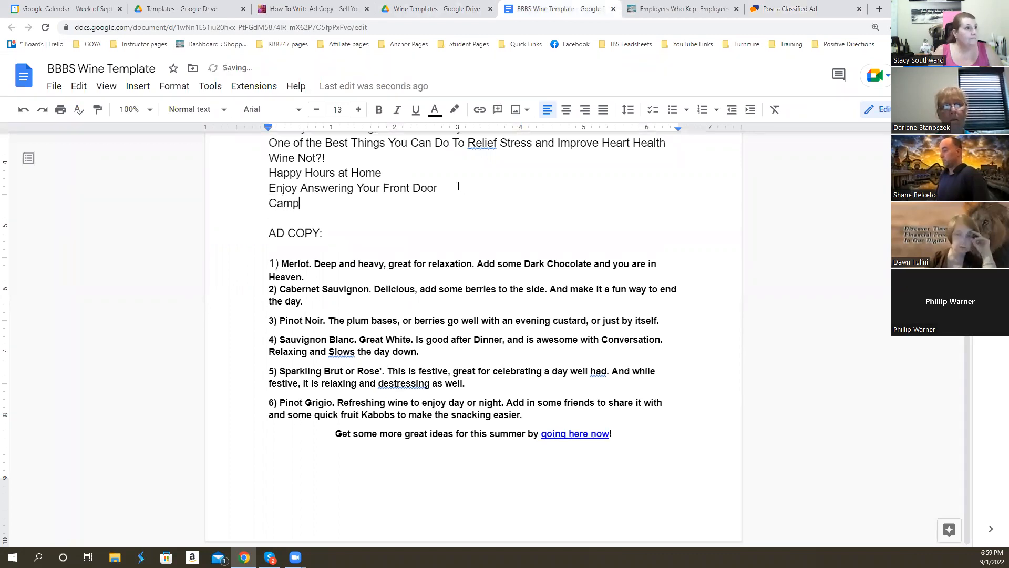
pyautogui.press('BackSpace')
pyautogui.write('alk')
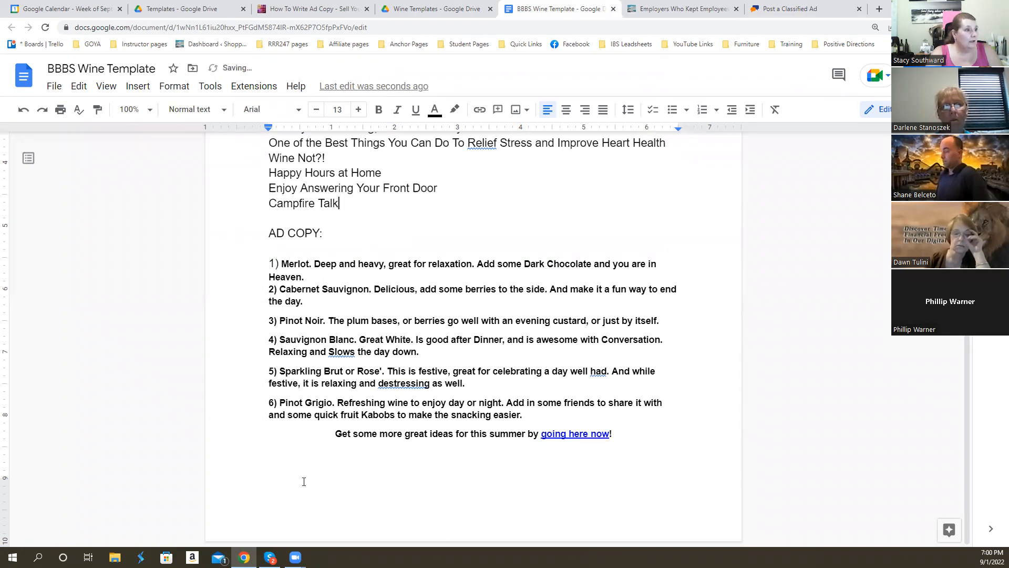
# - Below the existing ad copy, start a new ad with "Let us fill you in on ways to really get down around the campfire"
pyautogui.scroll(1, 304, 481)
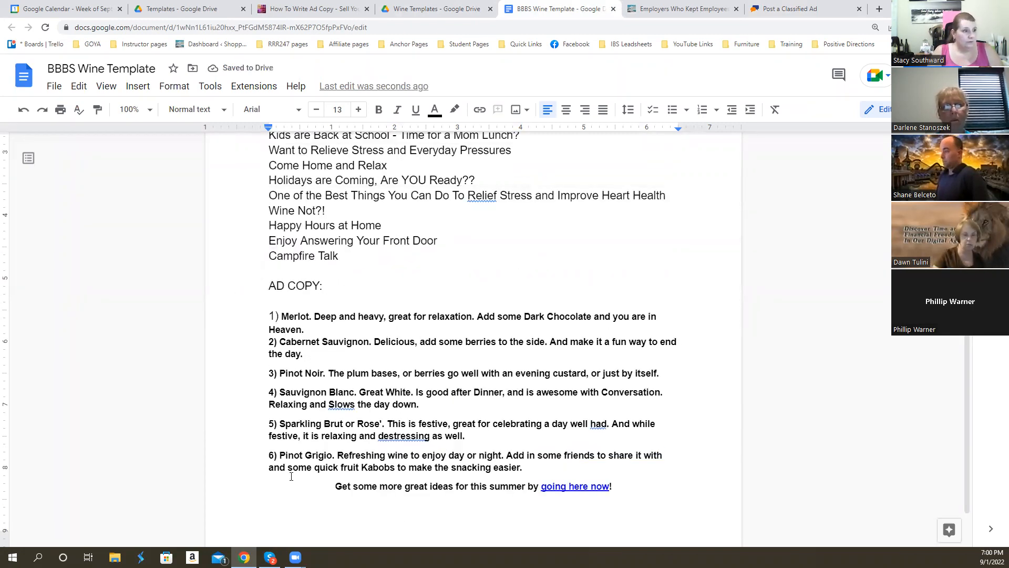
pyautogui.write('Let us fill you in')
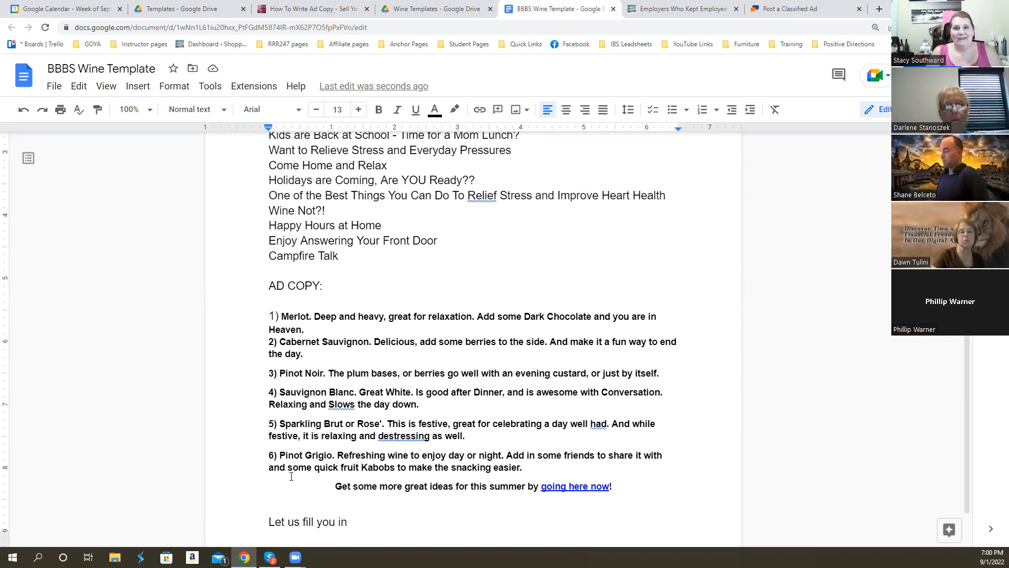
pyautogui.write('on')
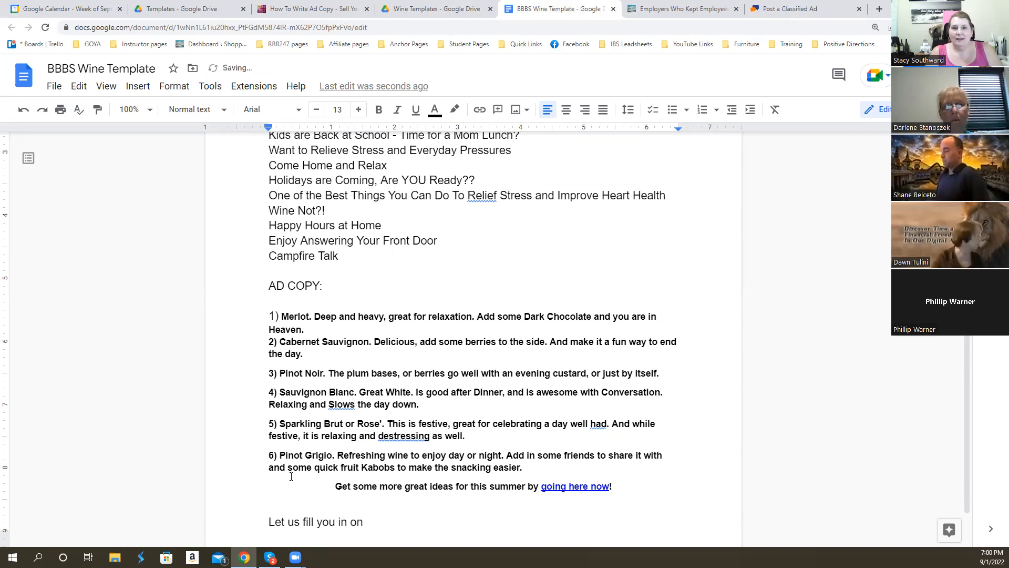
pyautogui.write(' ways to rea')
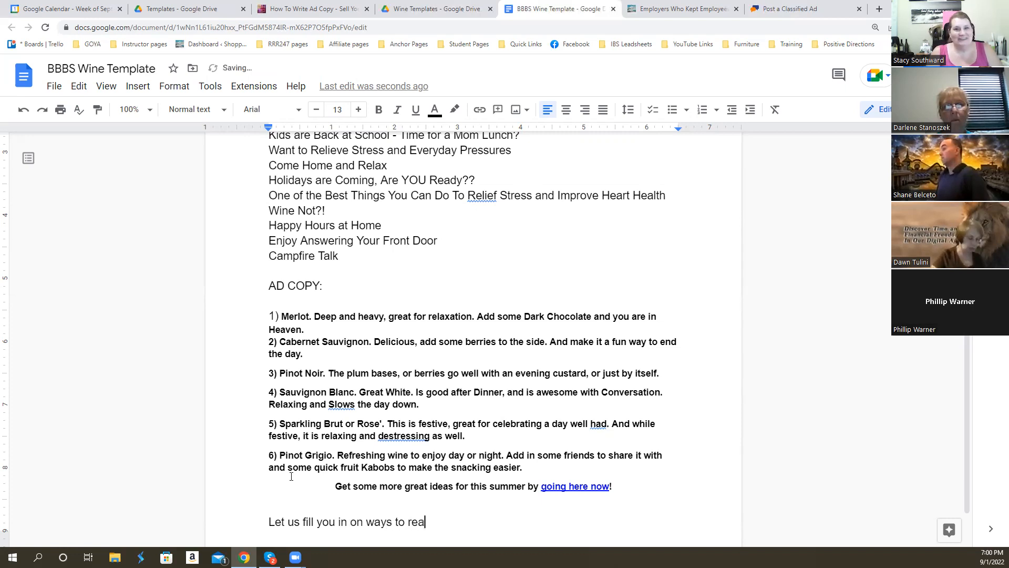
pyautogui.write('lly get dow')
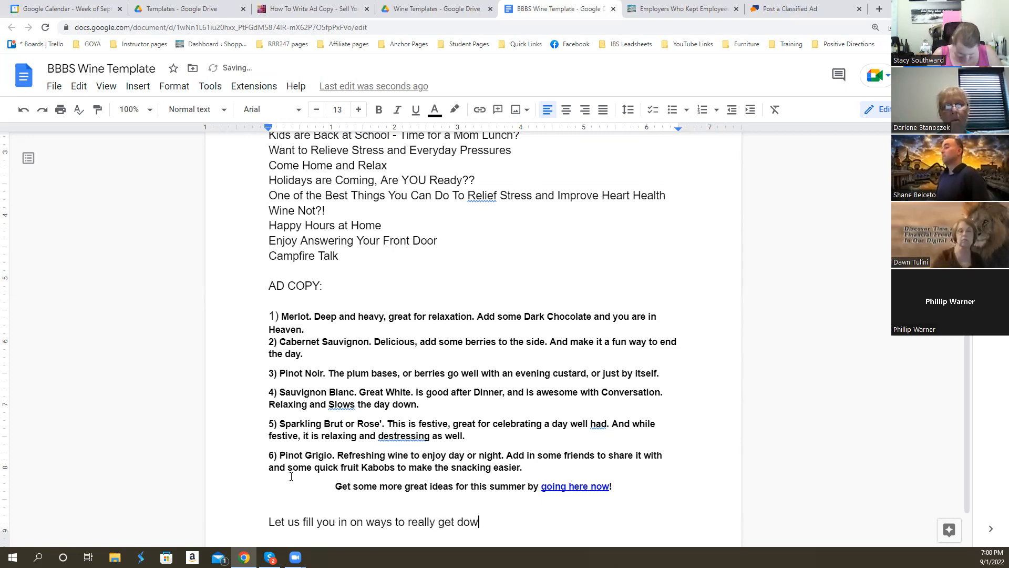
pyautogui.write('n around th')
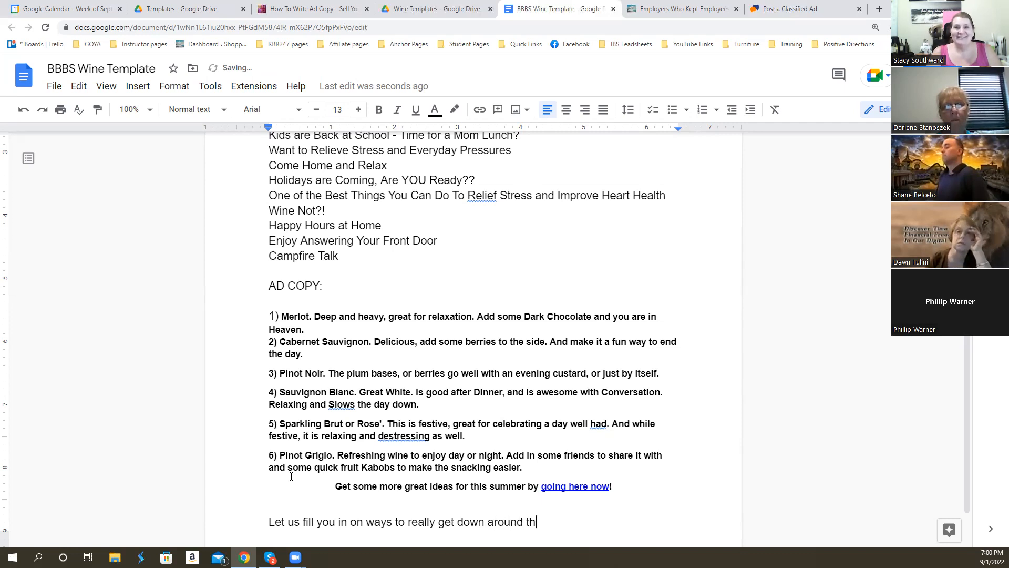
pyautogui.write('e campfire')
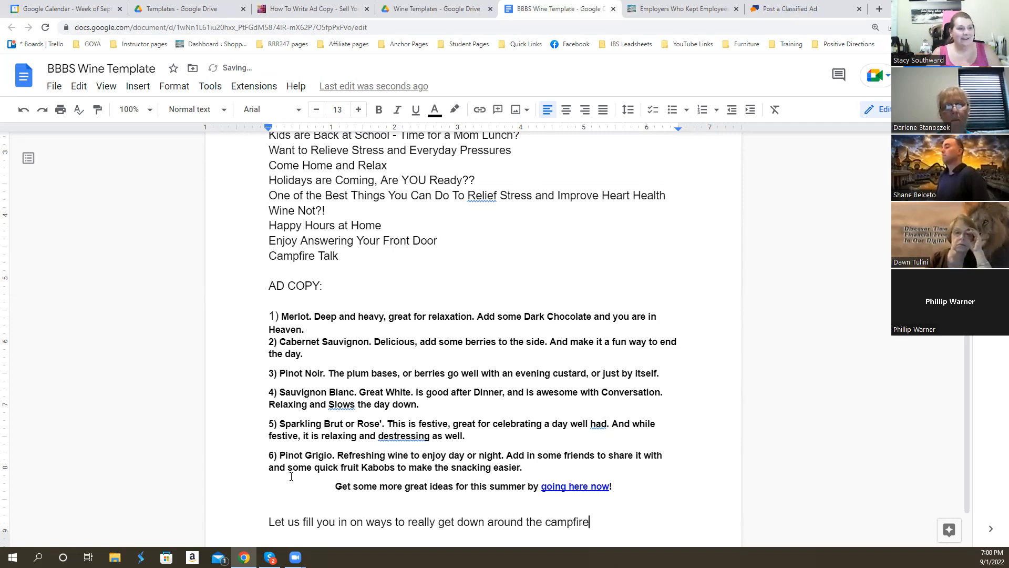
pyautogui.write('! Now that Fall is ro')
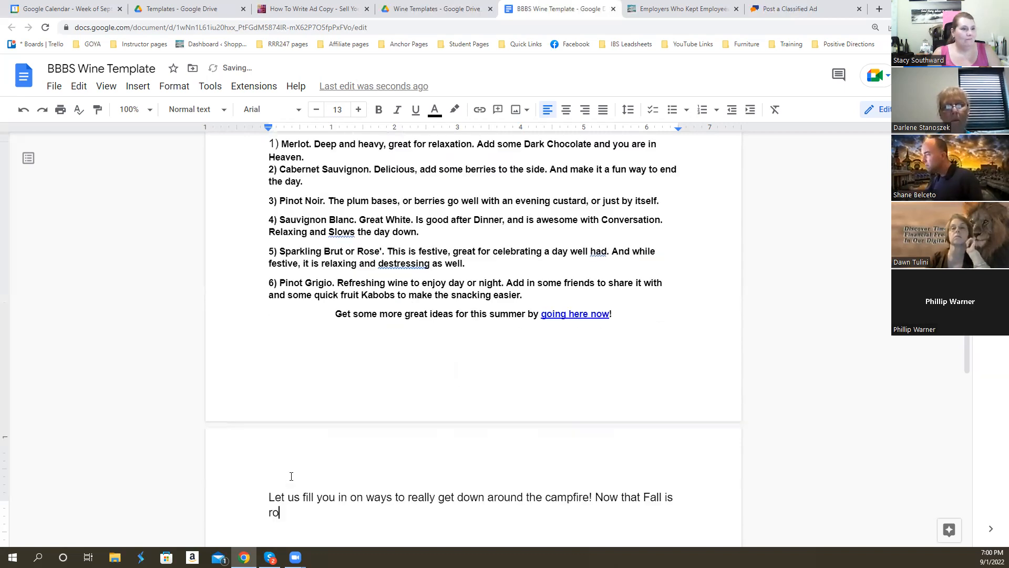
# - End the campfire sentence with an exclamation mark and begin the next one with "Now that Fall is rolling in fast"
pyautogui.write('lling in fast')
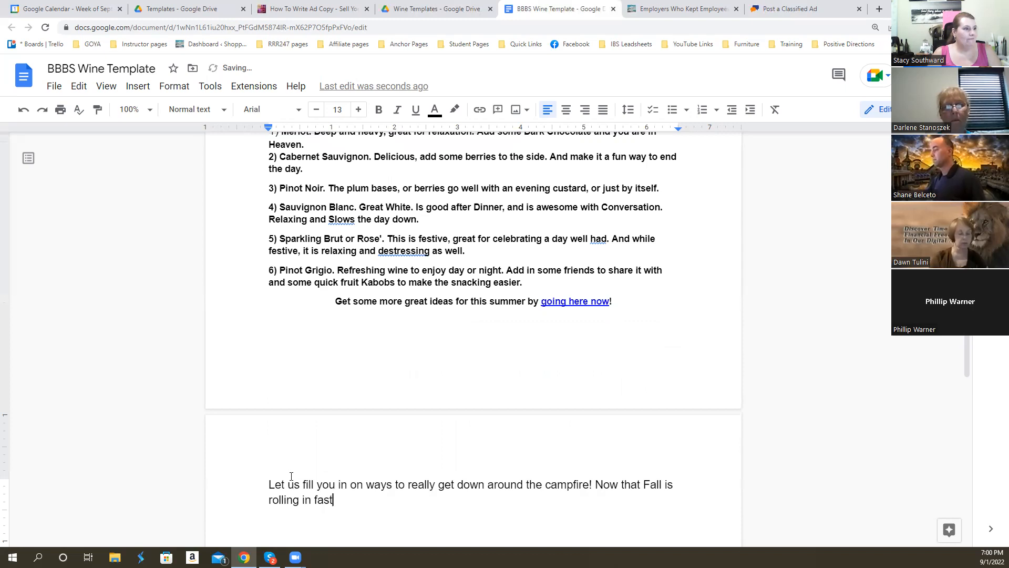
pyautogui.write(', it is ')
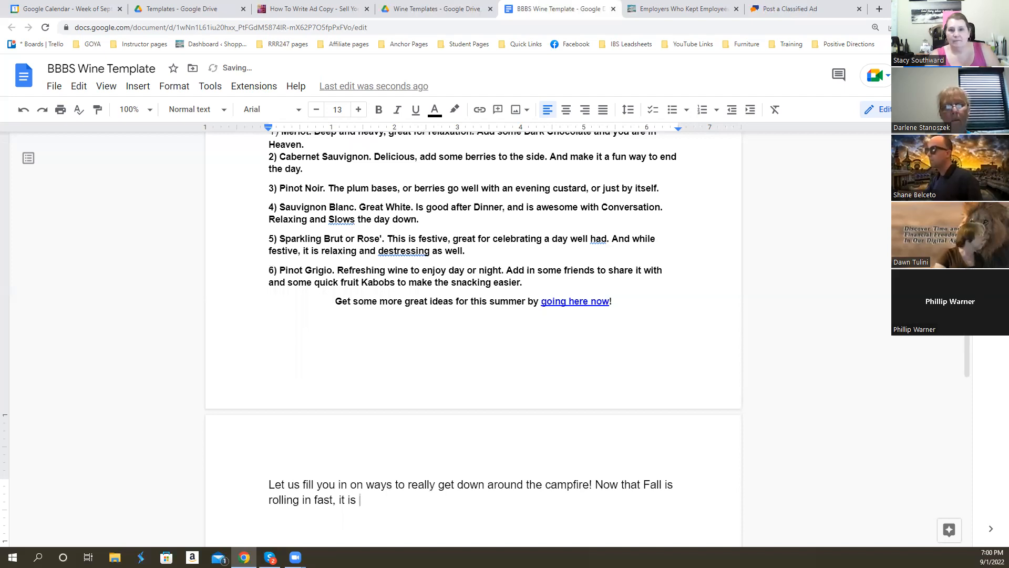
pyautogui.write('time to set a slower pace')
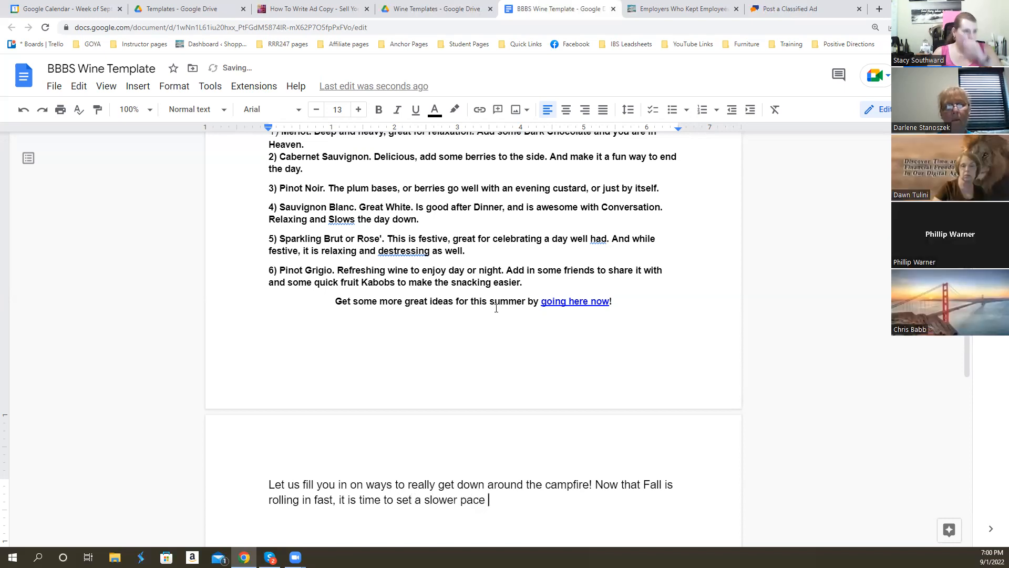
# - Complete the Fall sentence with ", it is time to set a slower pace, gather your friends and start the campfire."
pyautogui.press('BackSpace')
pyautogui.write(', gather your friends')
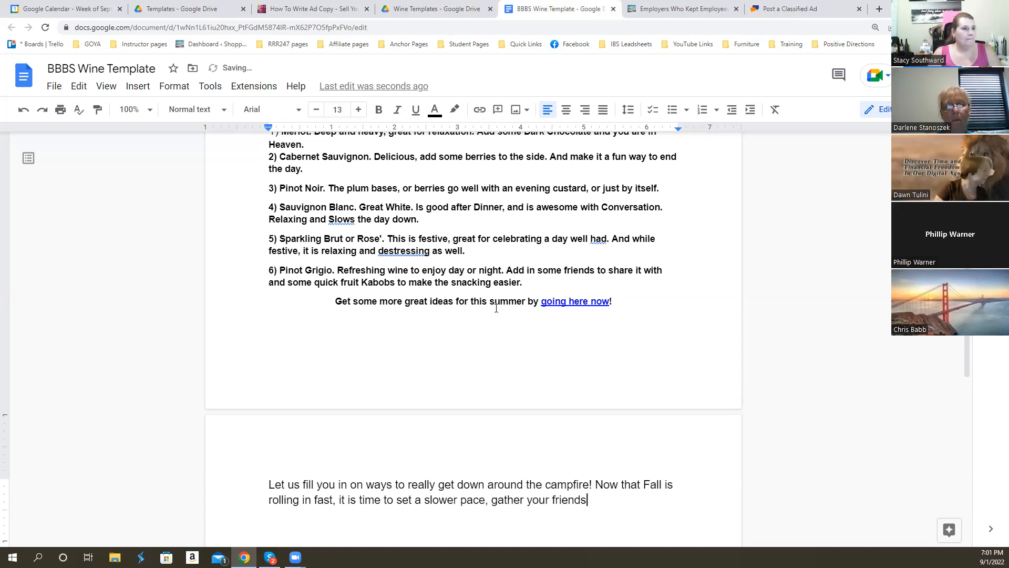
pyautogui.write(' and start t')
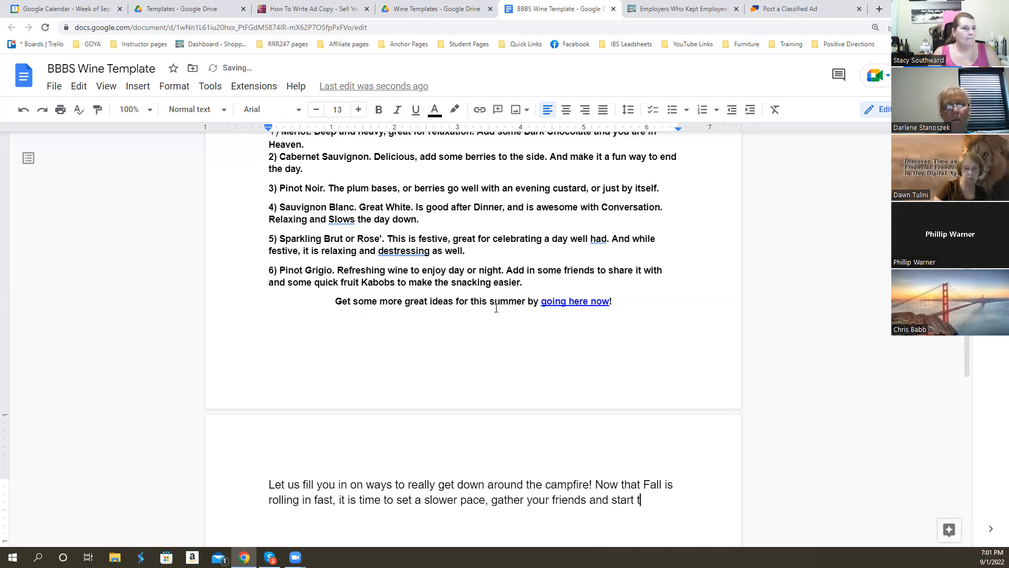
pyautogui.write('he campfire.')
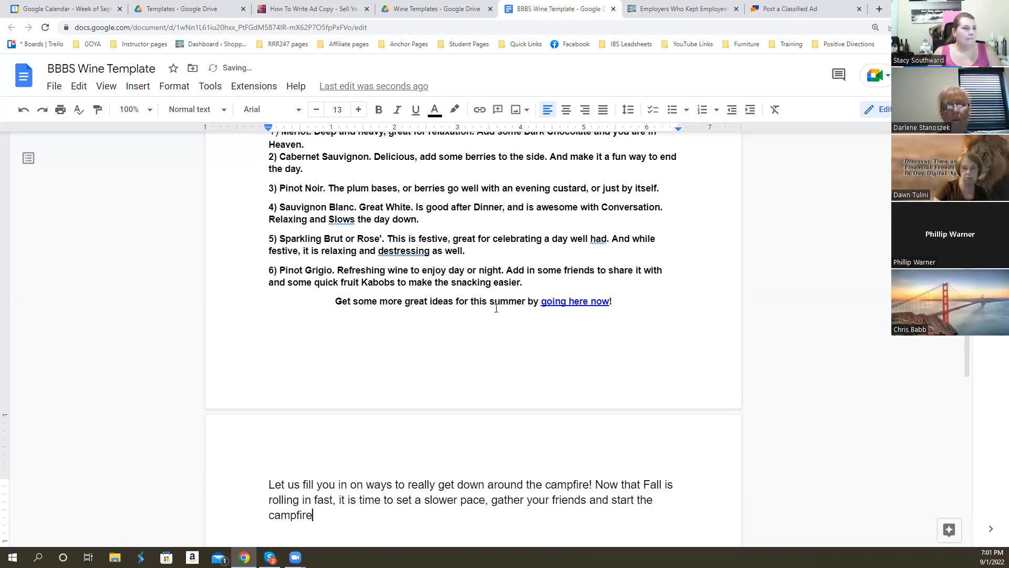
# - Put the "Now that Fall" sentence on its own line and move the whole campfire ad onto the second page
pyautogui.click(596, 483)
pyautogui.hotkey('ctrl', 'Return')
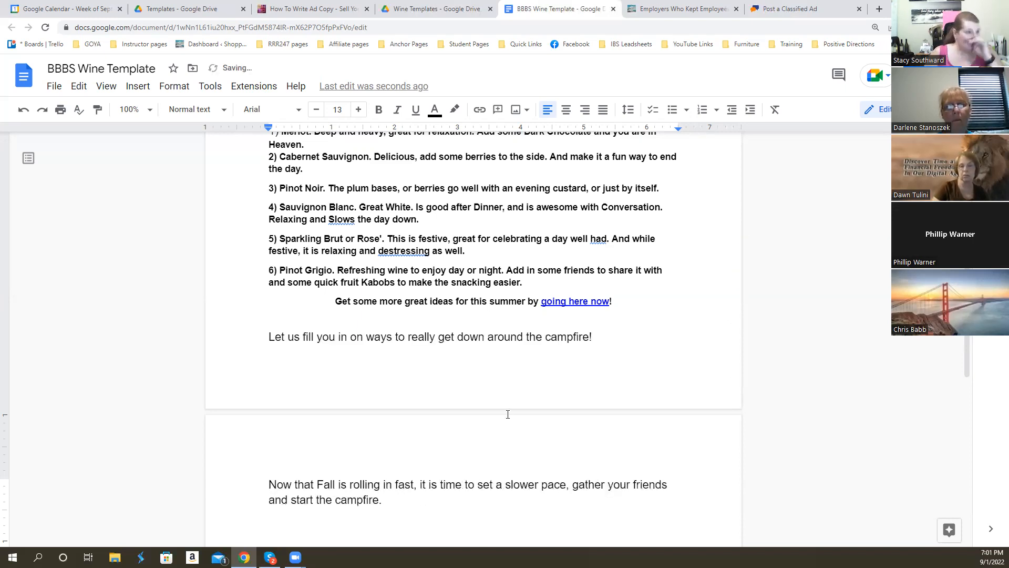
pyautogui.click(265, 336)
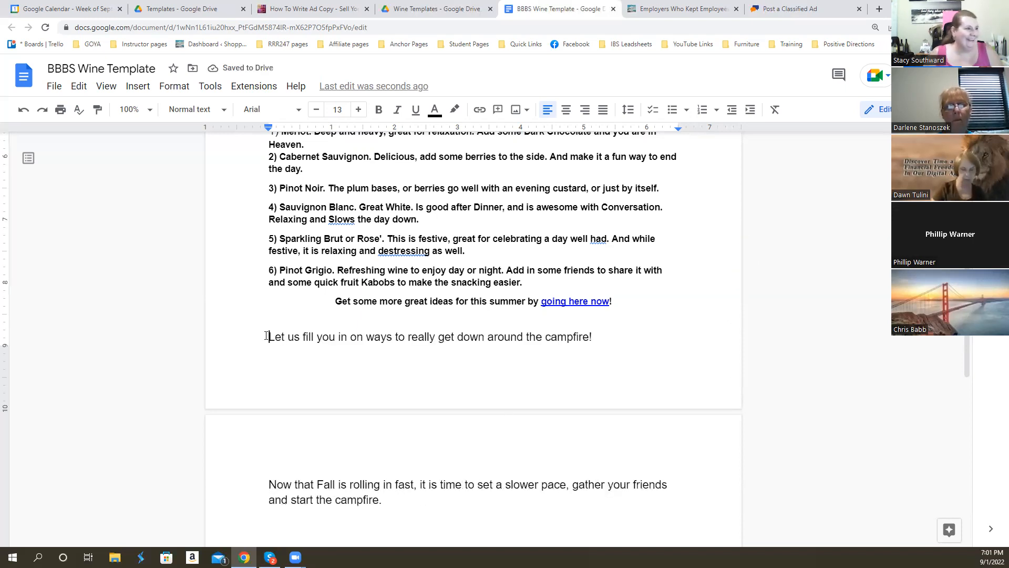
pyautogui.hotkey('ctrl', 'Return')
# - After "start the campfire.", add the text "Make that campfire even more fun and “pass a bottle” of"
pyautogui.doubleClick(389, 515)
pyautogui.write('Ma')
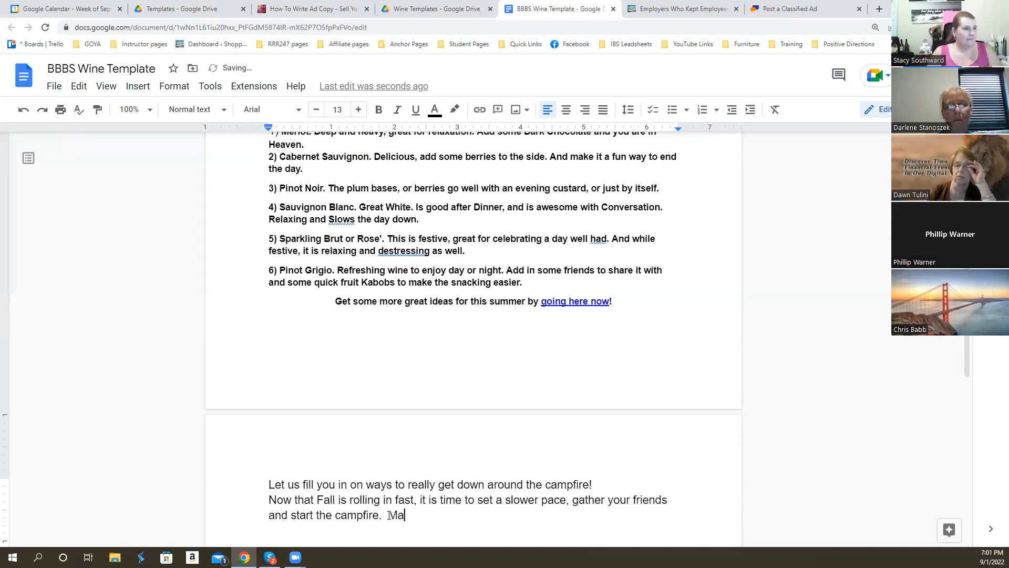
pyautogui.write('ke that camp')
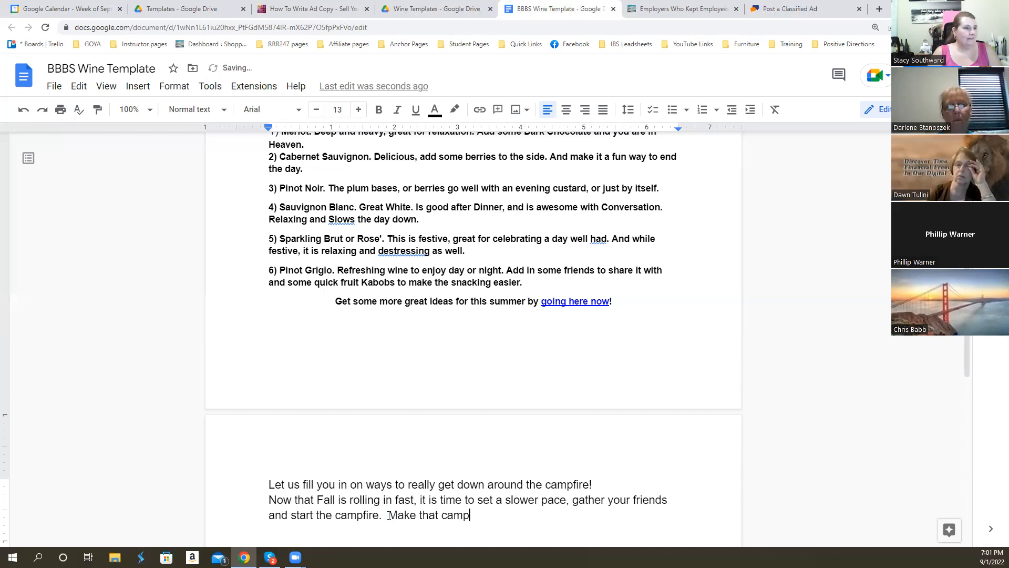
pyautogui.write('fire even m')
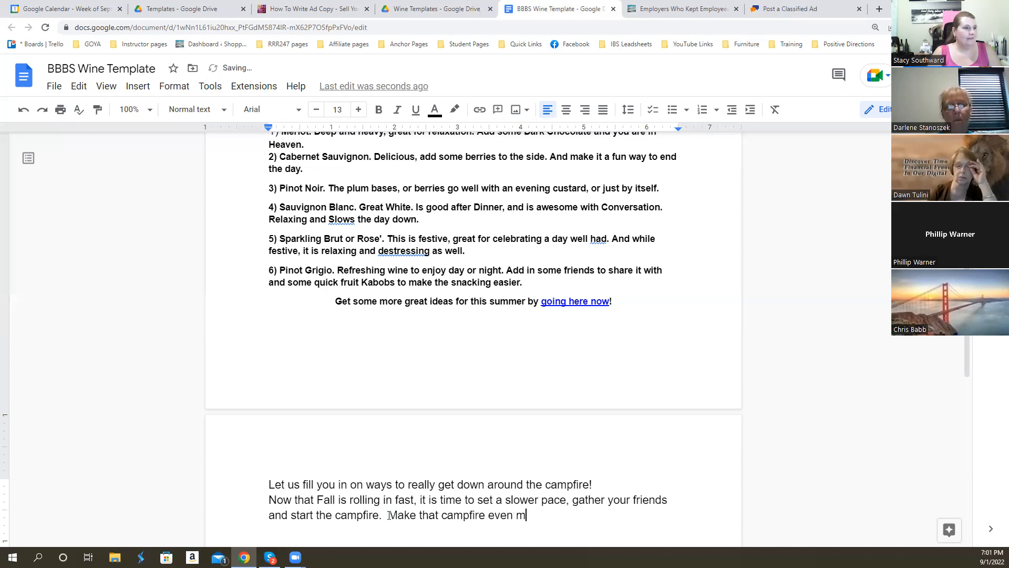
pyautogui.write('ore fun and ')
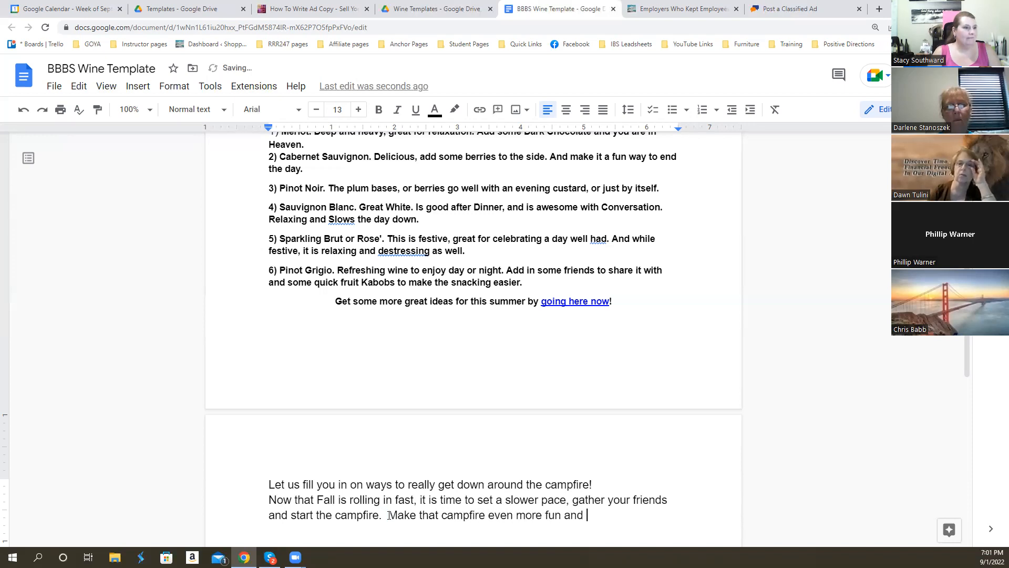
pyautogui.write('"pass ')
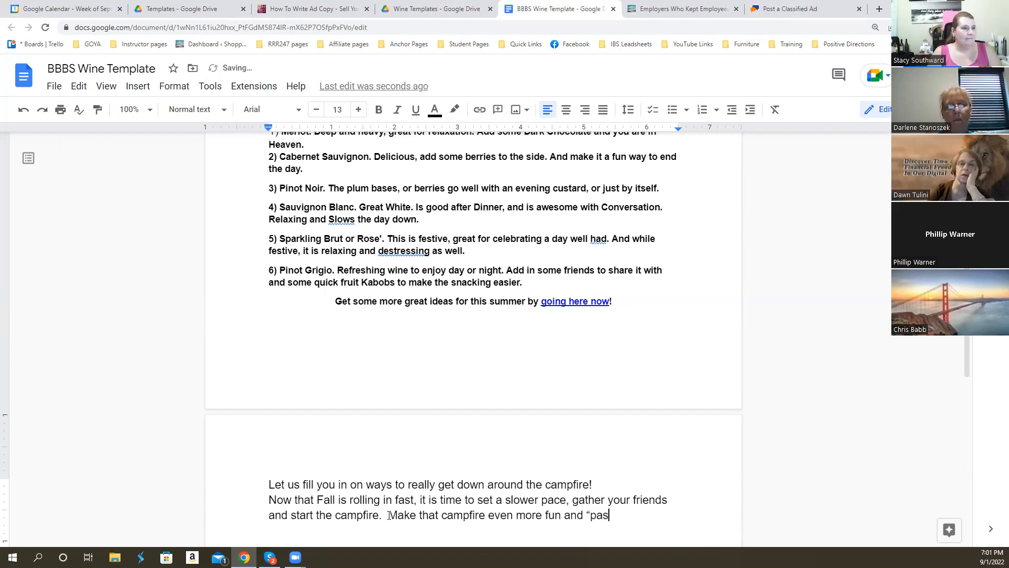
pyautogui.write('a bott')
pyautogui.write('a')
pyautogui.press('BackSpace')
pyautogui.write('le" of')
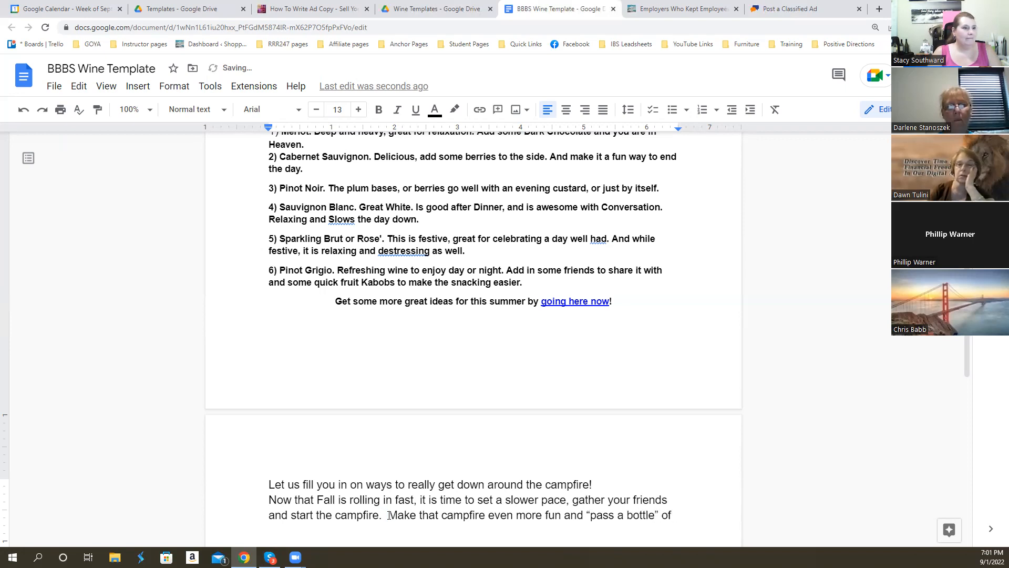
pyautogui.write('something amazing to share with everyone.  Go Her e Now!')
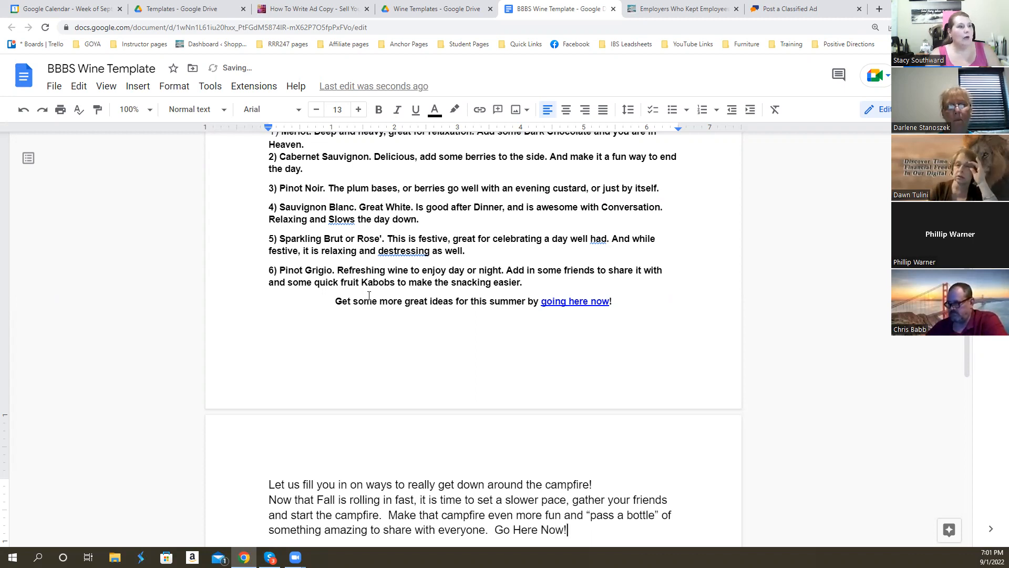
# - Review the "Go Here Now!" call to action, the unfinished ClassifiedAds form, and the template's URLs and headlines
pyautogui.scroll(-5, 369, 295)
pyautogui.moveTo(494, 266); pyautogui.dragTo(572, 267)
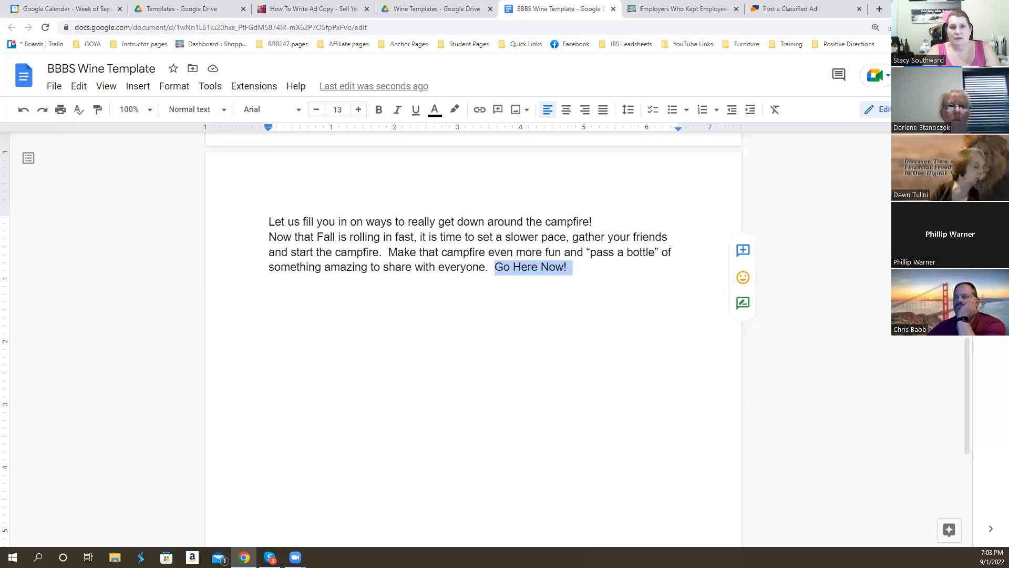
pyautogui.click(780, 9)
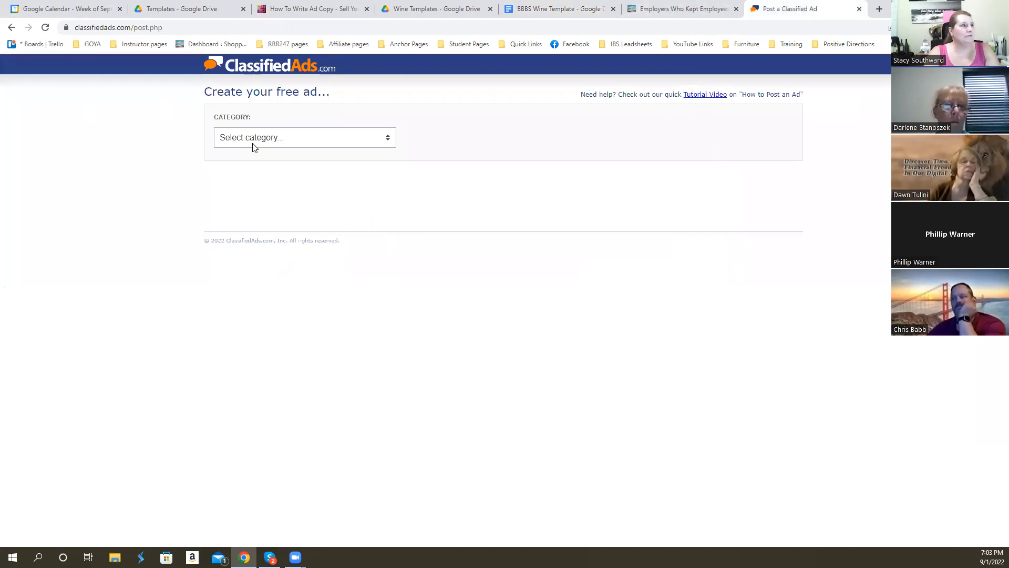
pyautogui.click(556, 9)
pyautogui.scroll(15, 451, 275)
pyautogui.scroll(-2, 449, 279)
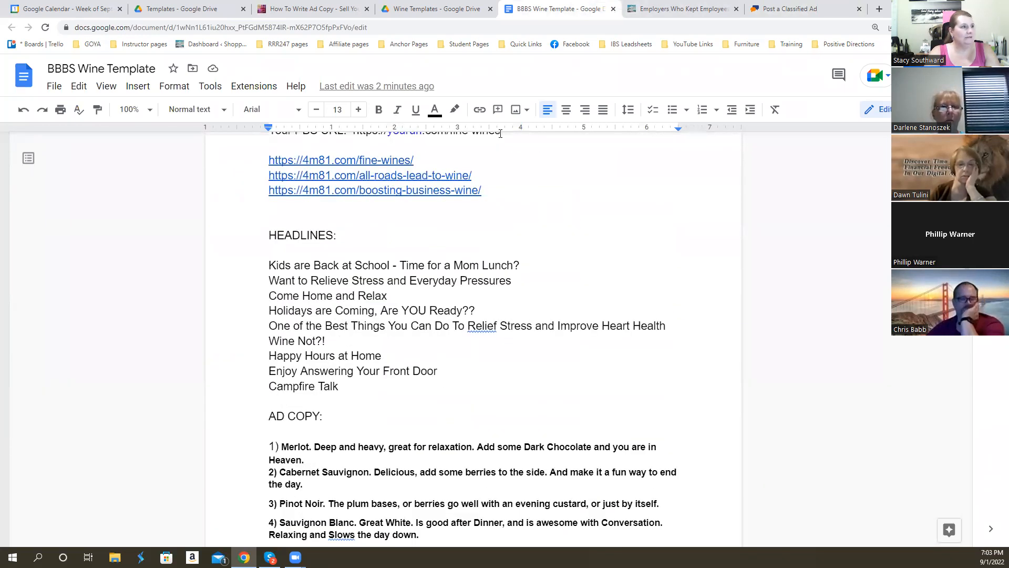
# - On the ClassifiedAds posting form, set the category to Community and the subcategory to General Entertainment
pyautogui.click(796, 10)
pyautogui.click(384, 138)
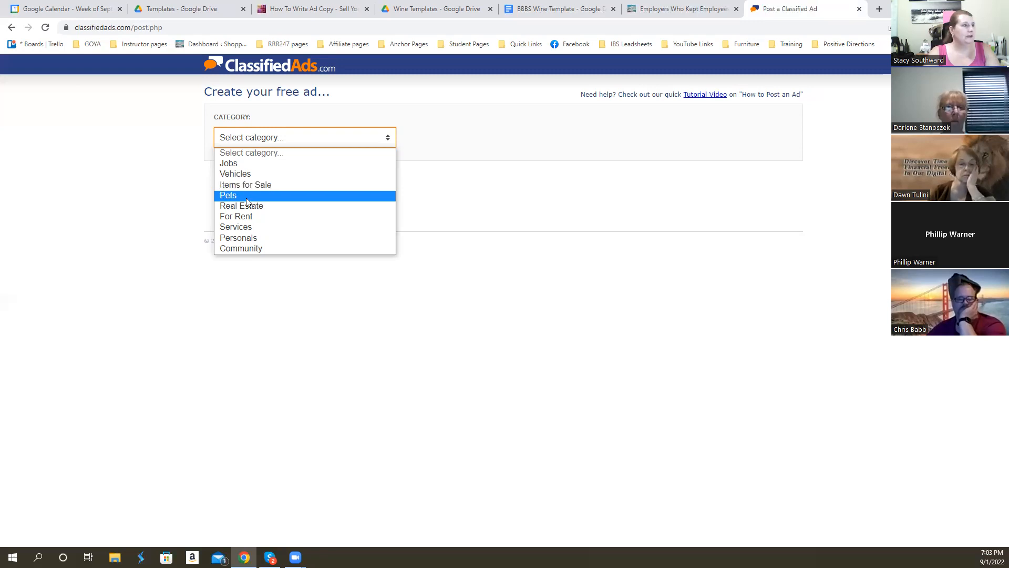
pyautogui.click(241, 247)
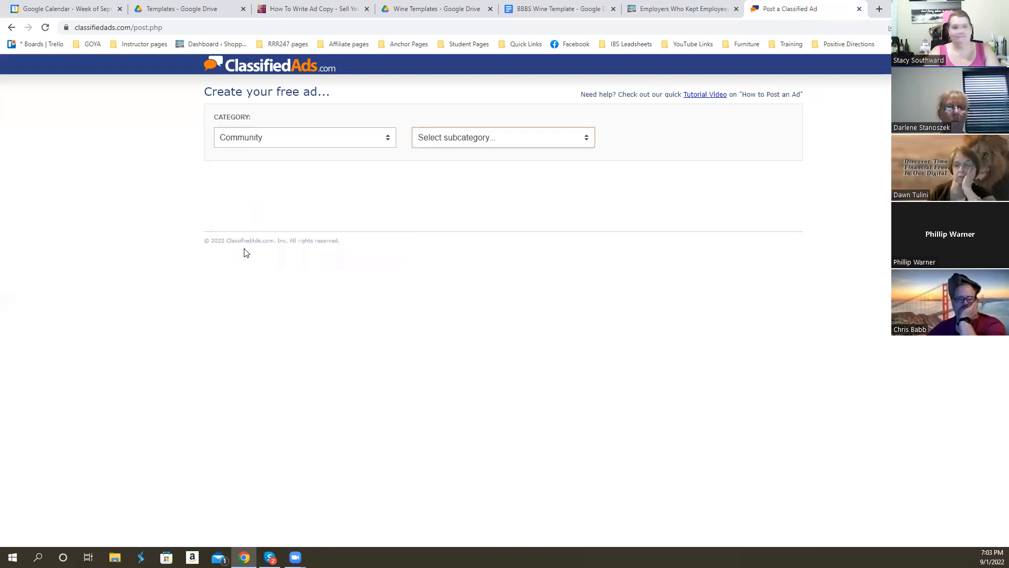
pyautogui.click(584, 137)
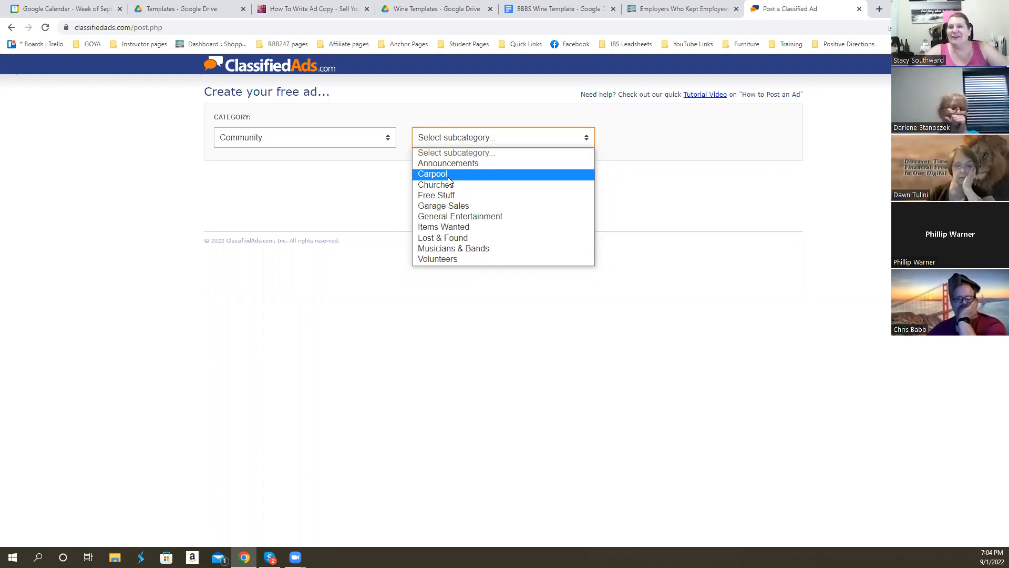
pyautogui.click(480, 219)
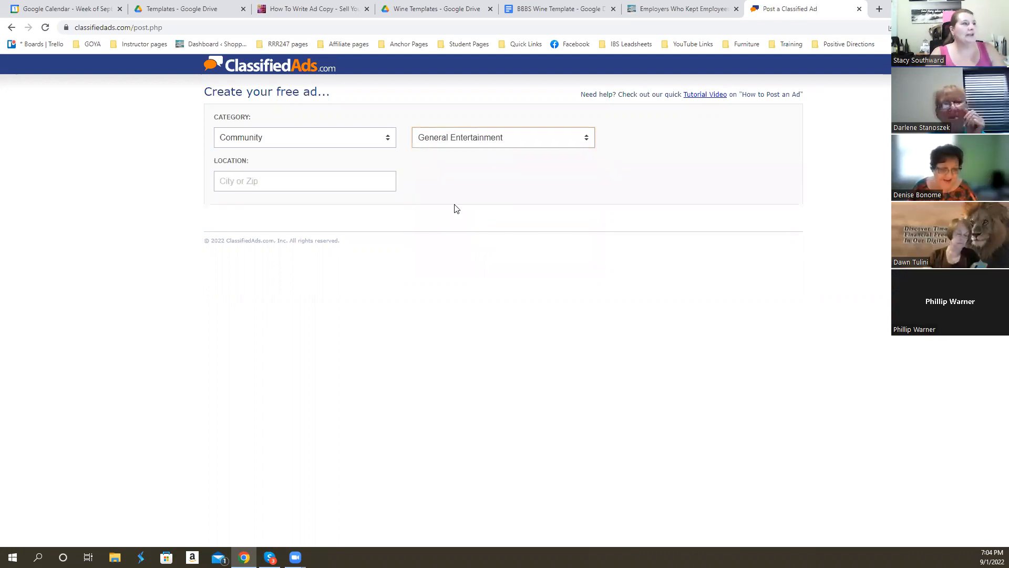
# - Set the classified ad's location to "Texas, State of"
pyautogui.click(264, 179)
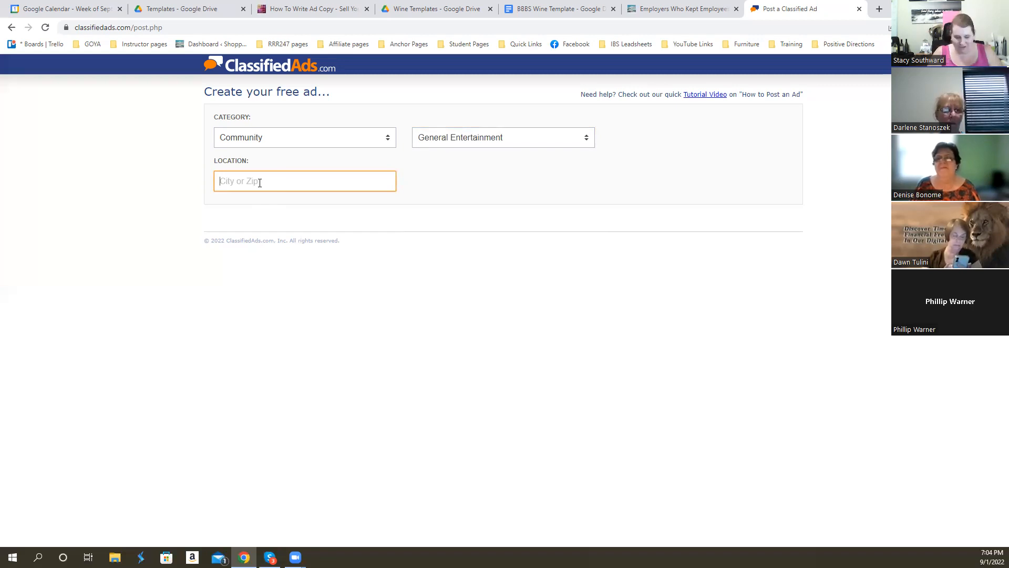
pyautogui.write('Texas')
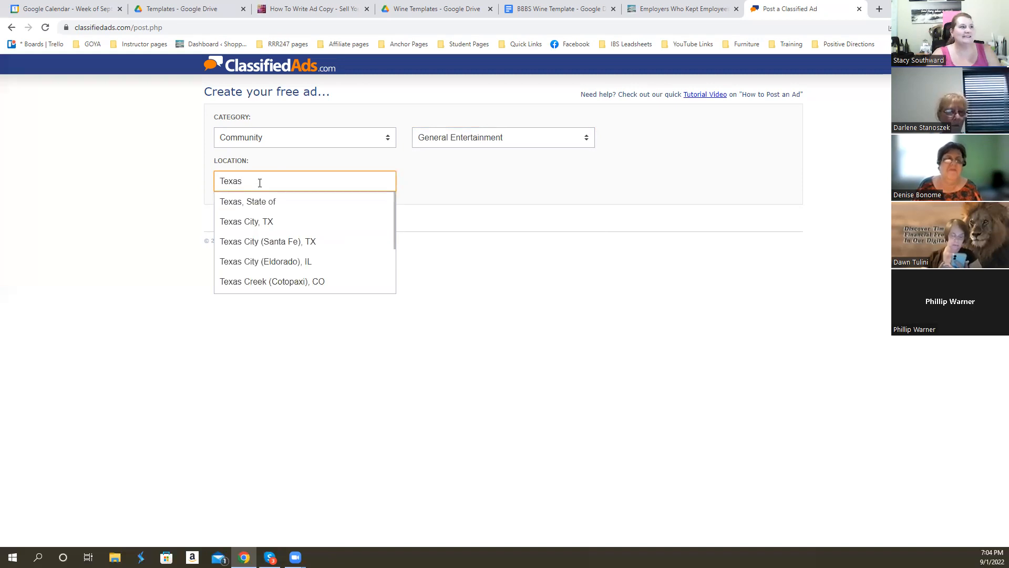
pyautogui.click(279, 203)
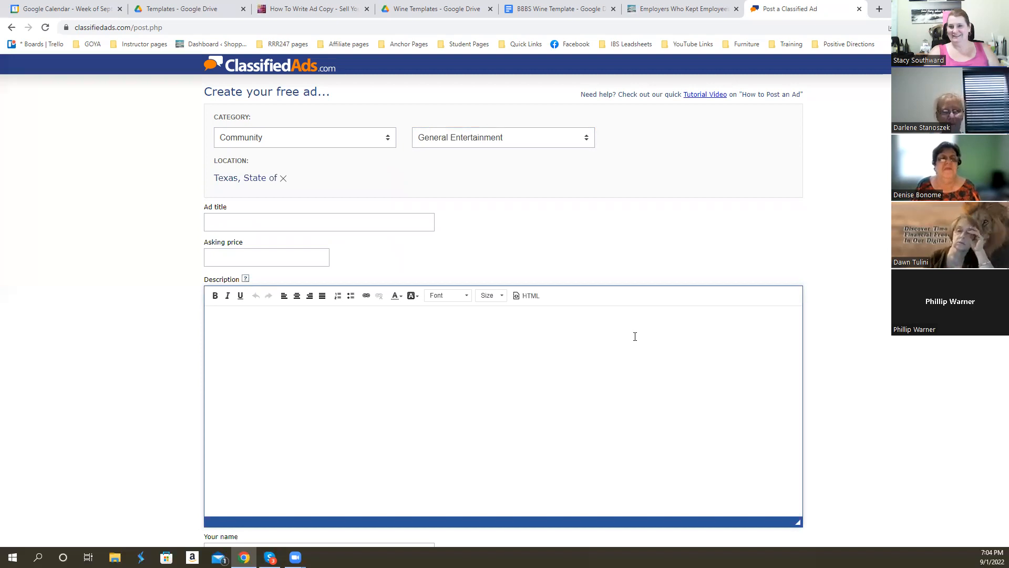
# - In the BBBS Wine Template document, select the headline "Kids are Back at School - Time for a Mom Lunch?" for use as the ad title
pyautogui.click(255, 223)
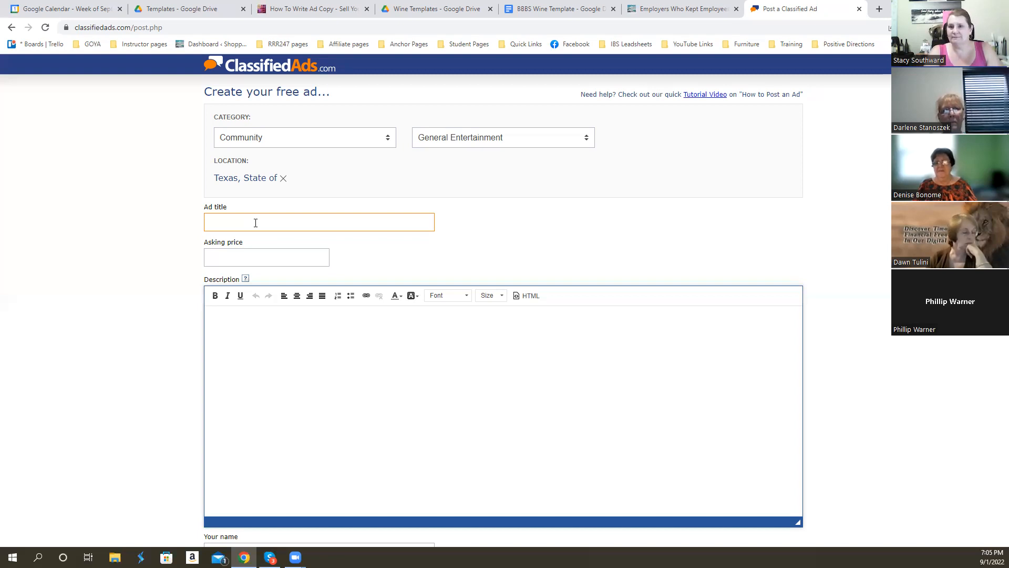
pyautogui.click(259, 252)
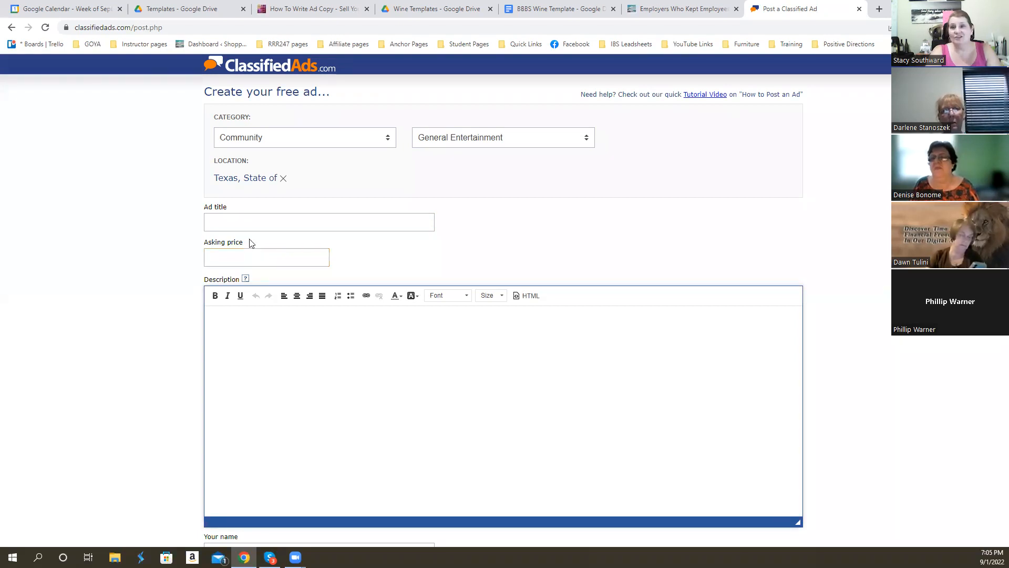
pyautogui.click(236, 223)
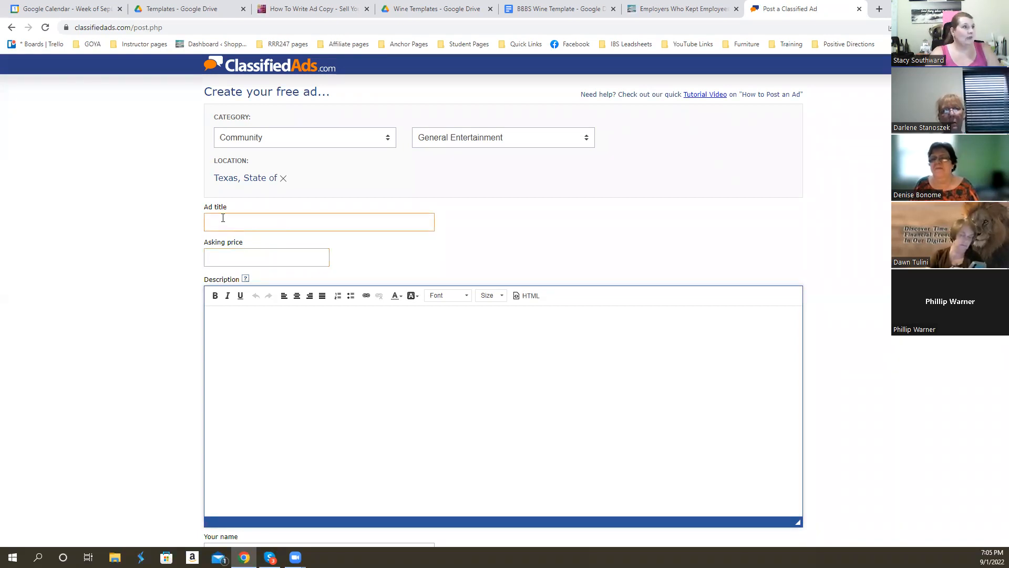
pyautogui.click(225, 222)
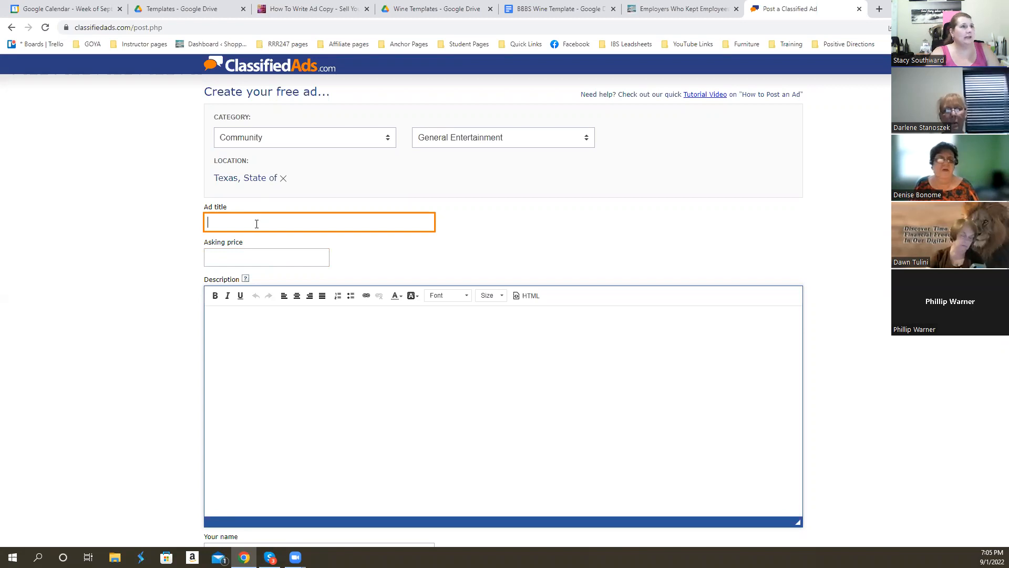
pyautogui.click(537, 12)
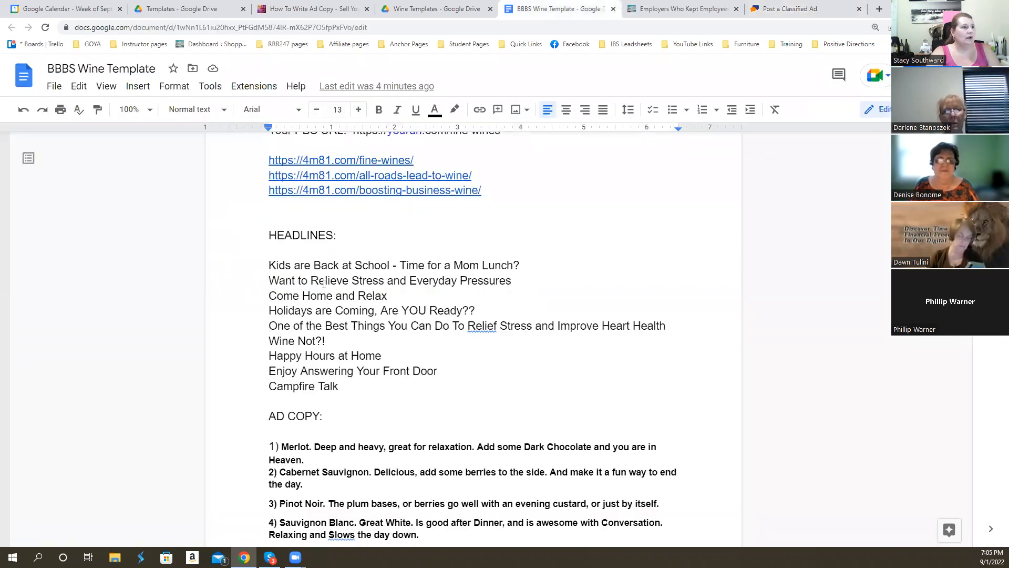
pyautogui.moveTo(269, 265); pyautogui.dragTo(520, 265)
pyautogui.hotkey('ctrl', 'c')
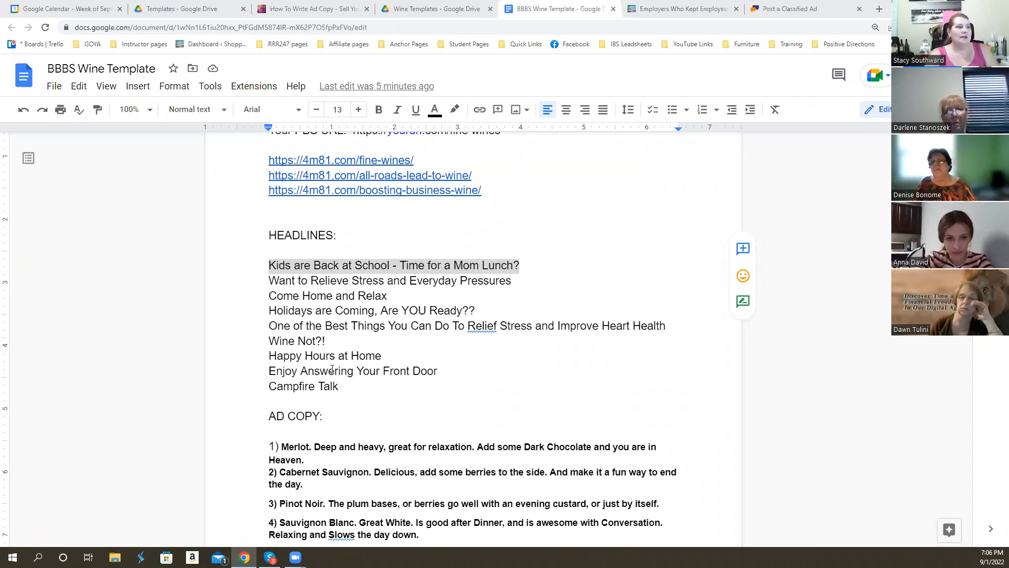
pyautogui.scroll(-5, 333, 369)
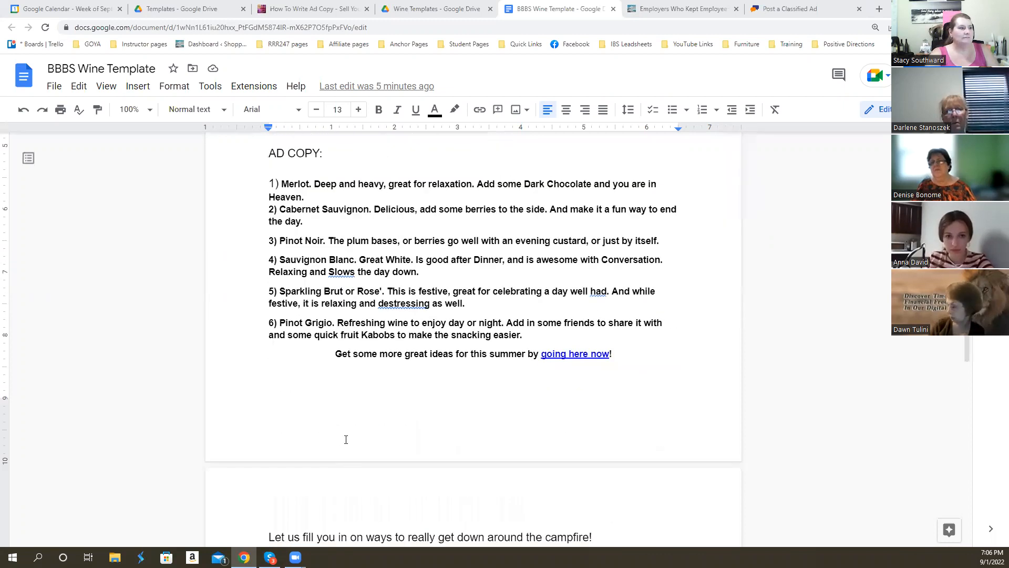
pyautogui.scroll(5, 346, 440)
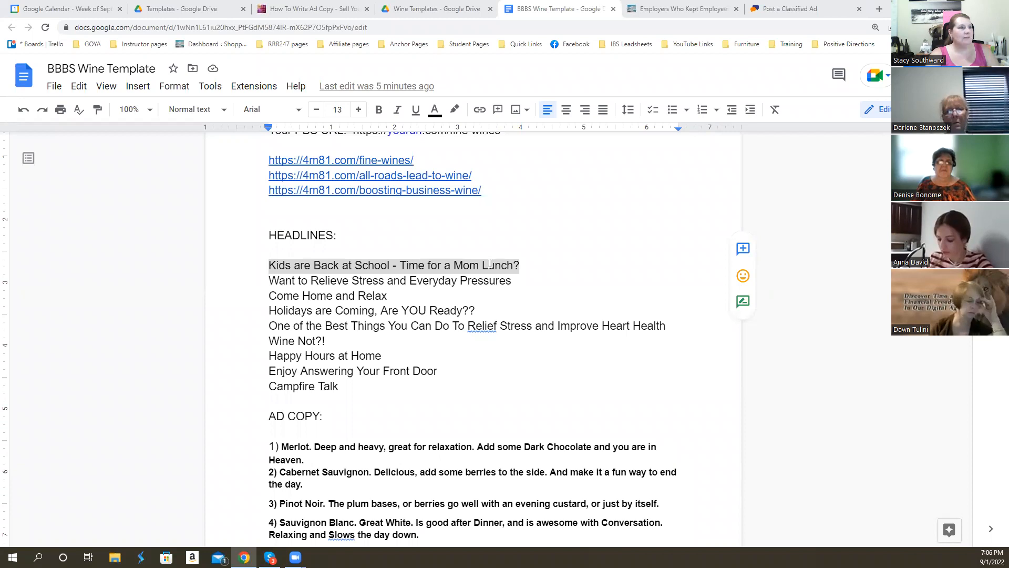
pyautogui.click(781, 16)
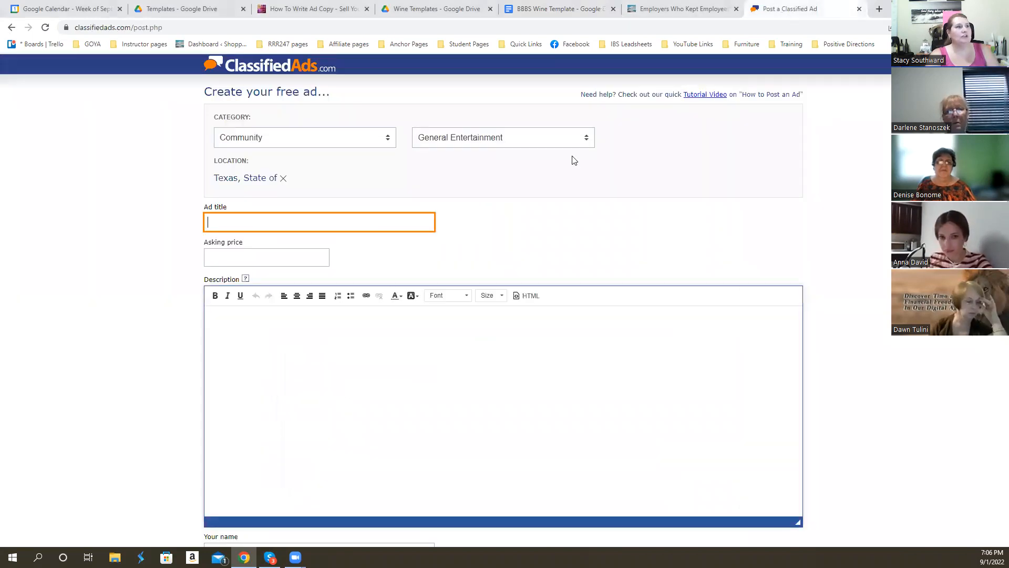
pyautogui.write('not Noir. The plum bases, or berries go well with a')
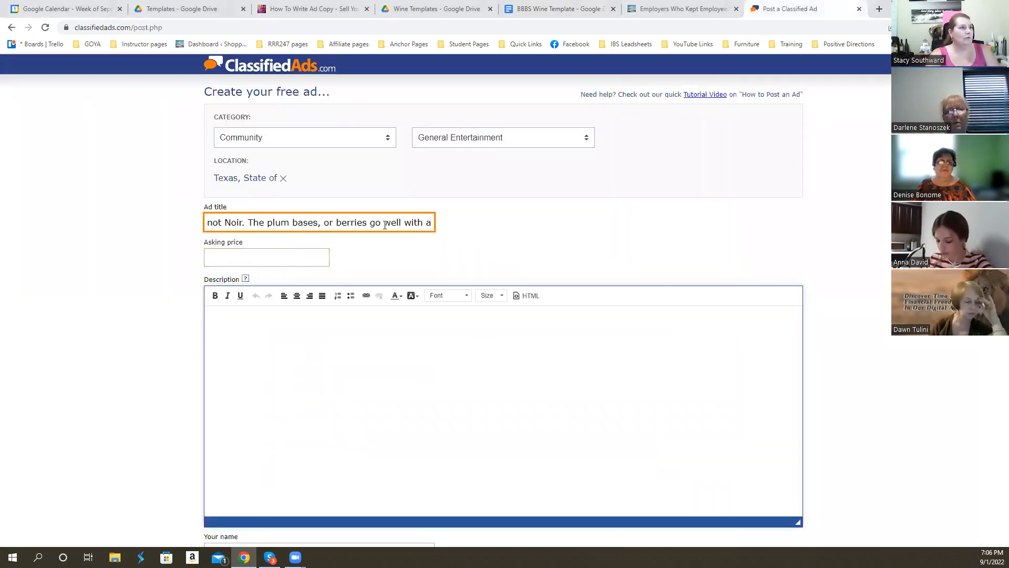
pyautogui.hotkey('ctrl', 'a')
pyautogui.press('BackSpace')
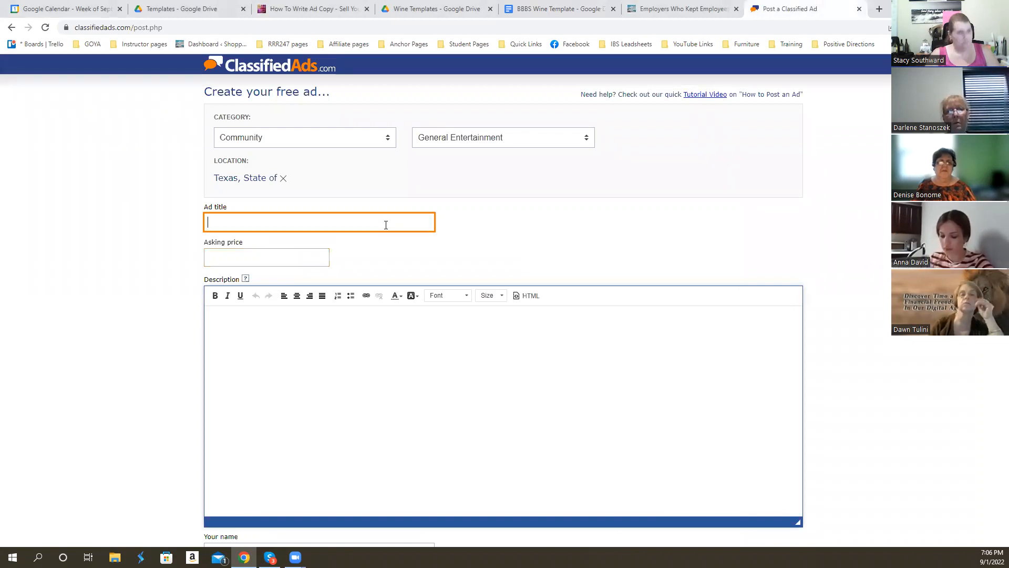
# - Copy the selected "Kids are Back at School" headline from the template into the ad title, and set the asking price to 99.95
pyautogui.click(547, 13)
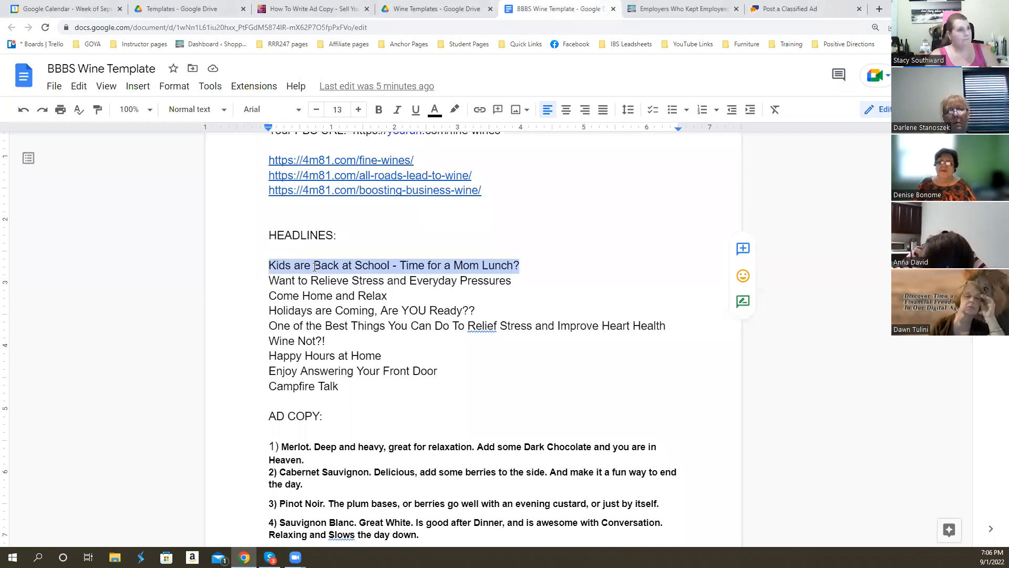
pyautogui.click(804, 9)
pyautogui.hotkey('ctrl', 'v')
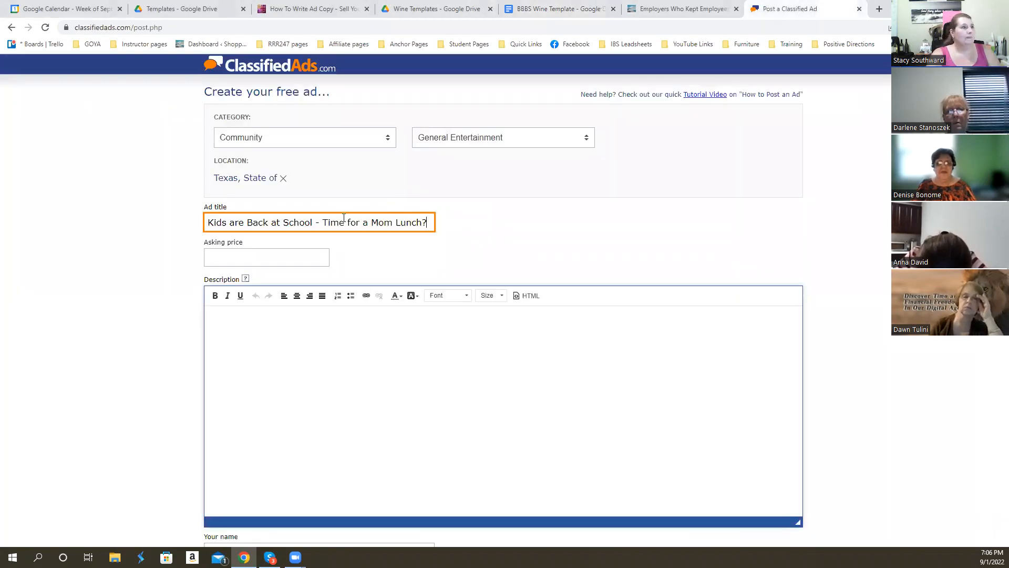
pyautogui.click(243, 260)
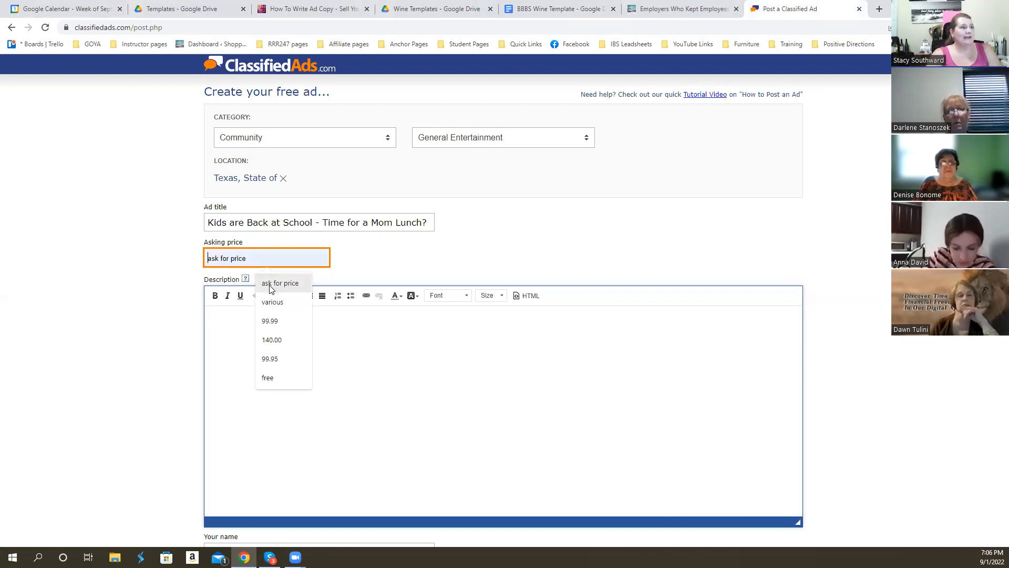
pyautogui.click(280, 360)
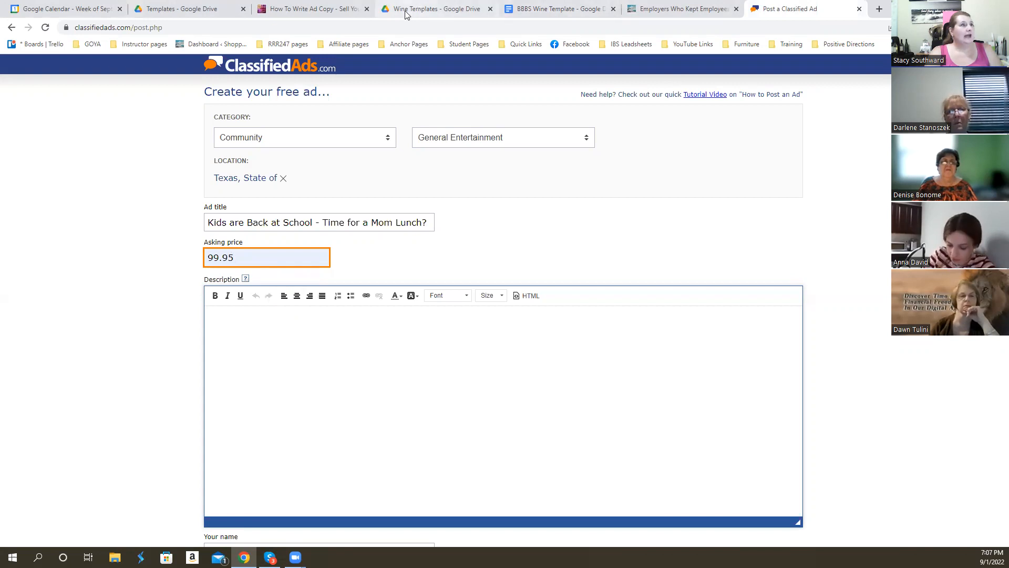
# - Copy the six numbered wine descriptions, Merlot through Pinot Grigio, from the template's ad copy into the classified ad's description
pyautogui.click(555, 9)
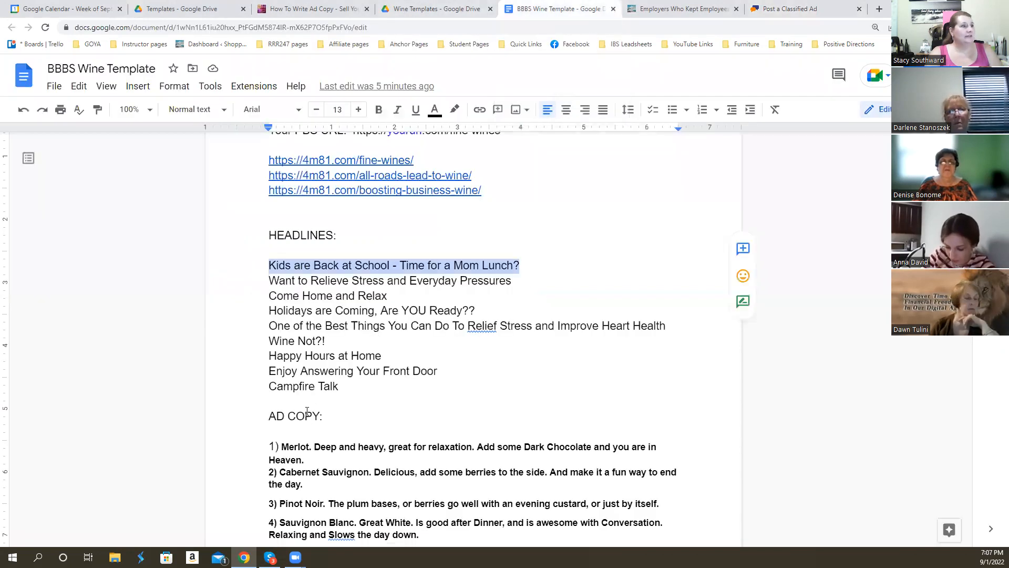
pyautogui.scroll(-4, 379, 334)
pyautogui.moveTo(271, 233); pyautogui.dragTo(528, 387)
pyautogui.hotkey('ctrl', 'c')
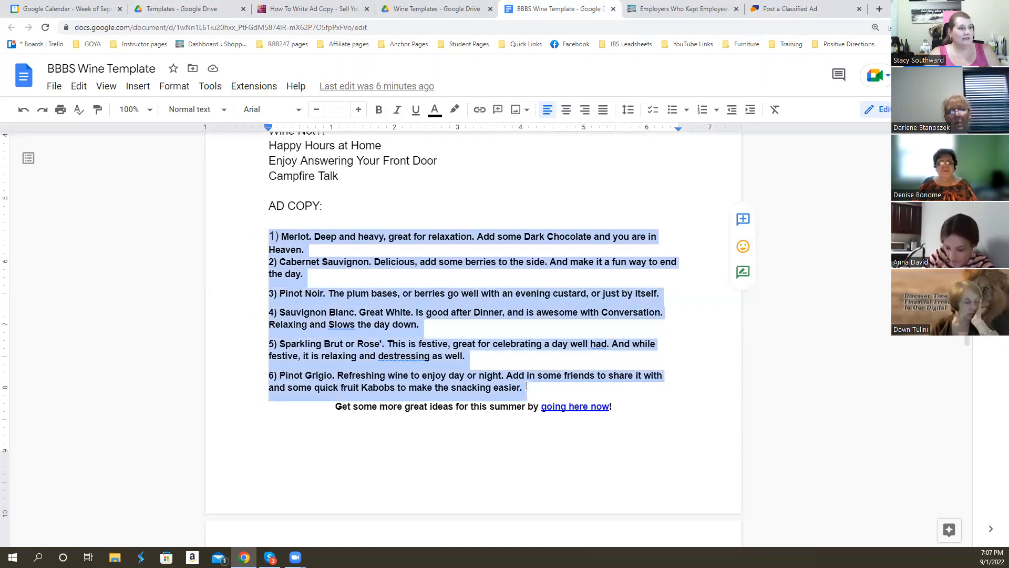
pyautogui.click(783, 9)
pyautogui.click(284, 331)
pyautogui.hotkey('ctrl', 'v')
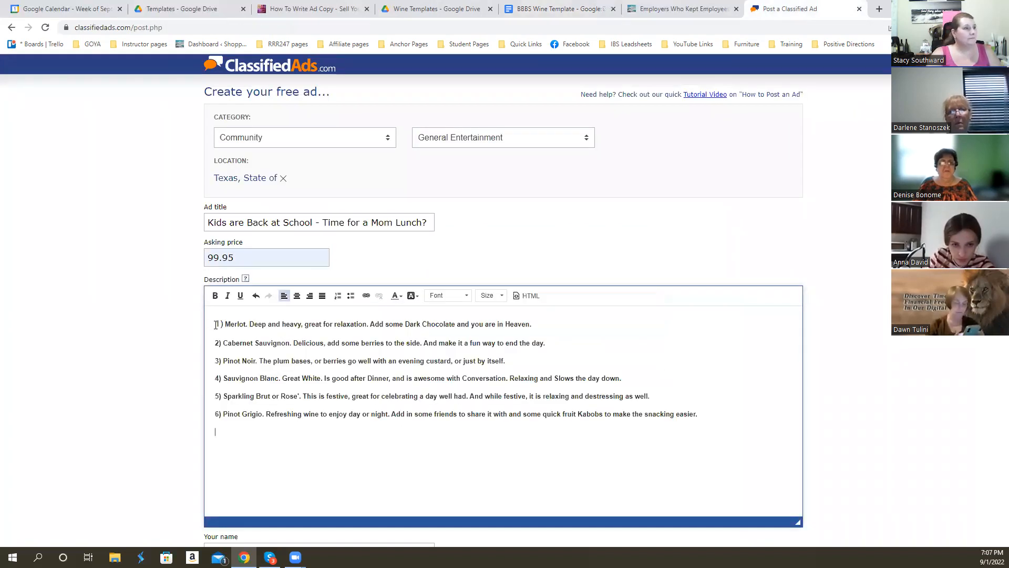
# - Center all six wine lines in the ad description and change their text color to purple
pyautogui.moveTo(216, 324); pyautogui.dragTo(691, 430)
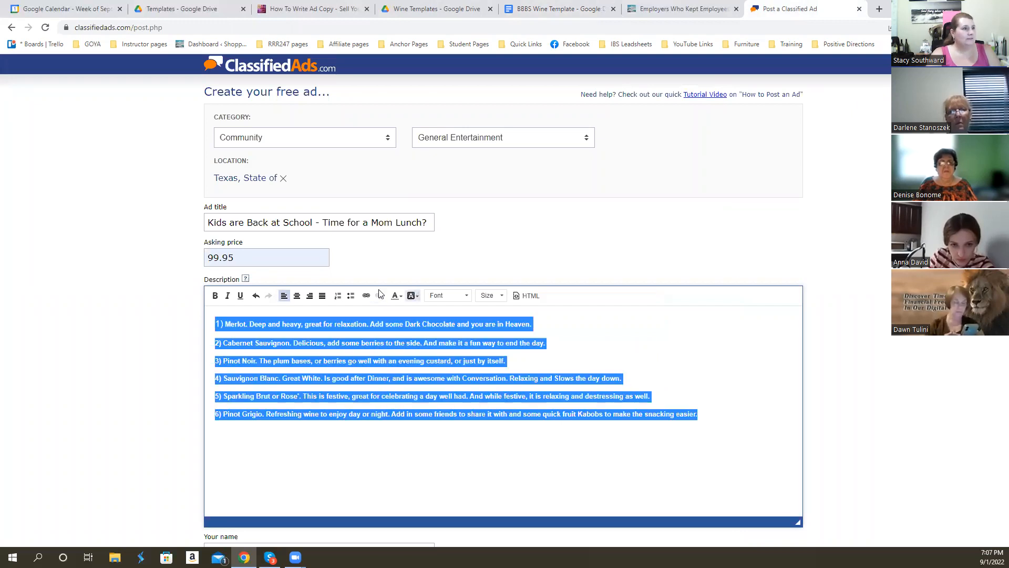
pyautogui.click(297, 297)
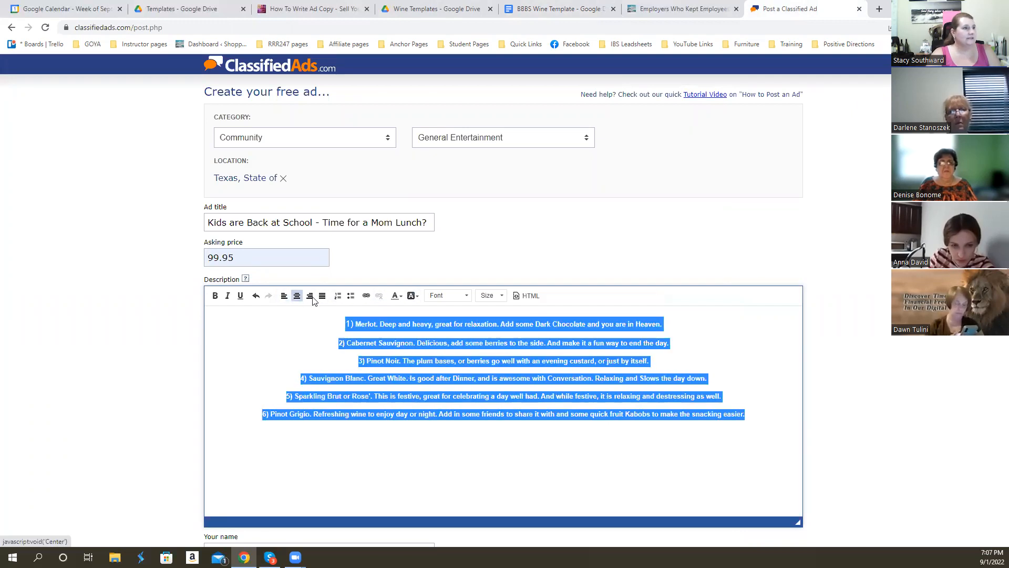
pyautogui.click(402, 296)
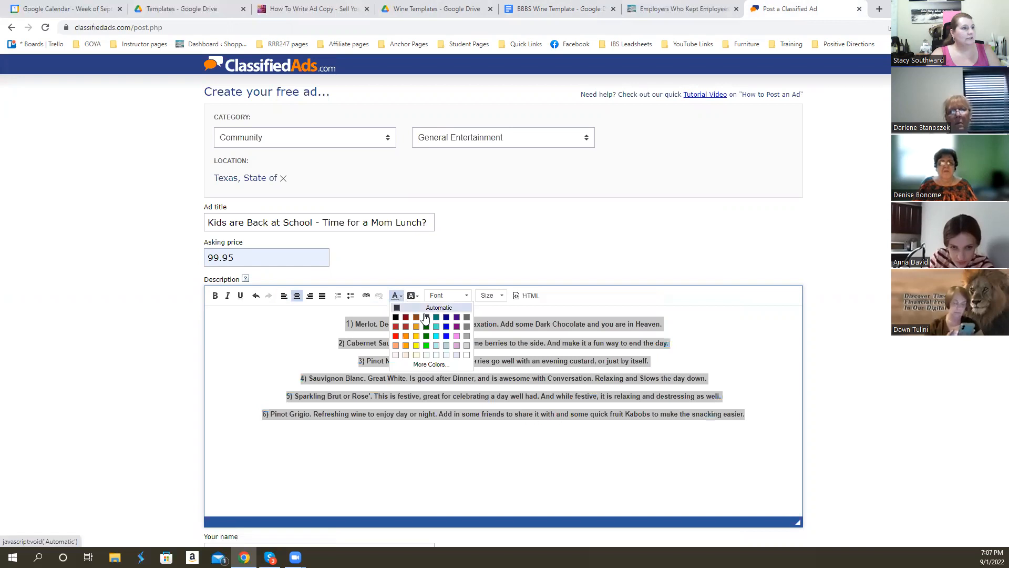
pyautogui.click(456, 325)
pyautogui.click(705, 356)
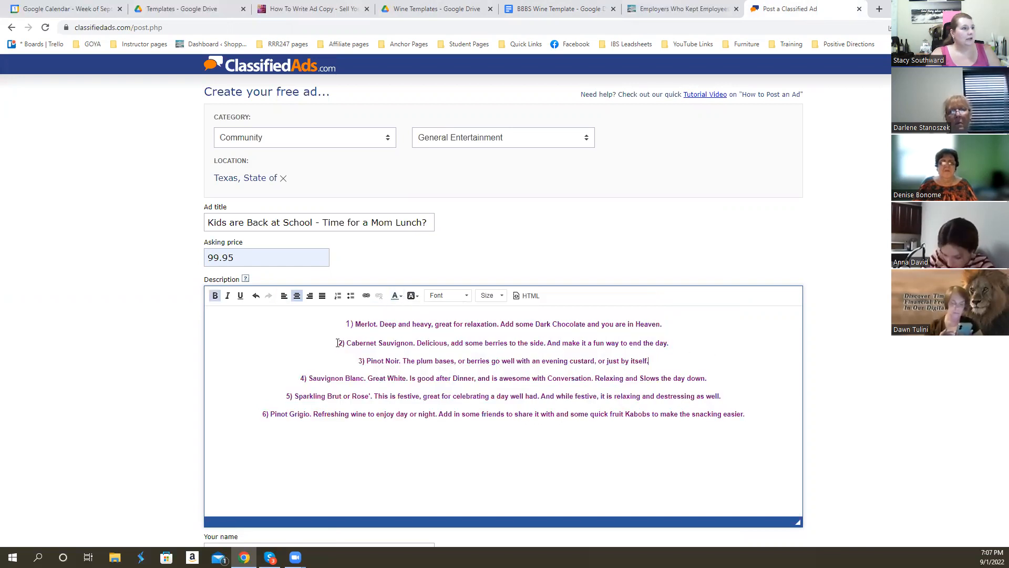
pyautogui.moveTo(353, 361); pyautogui.dragTo(650, 362)
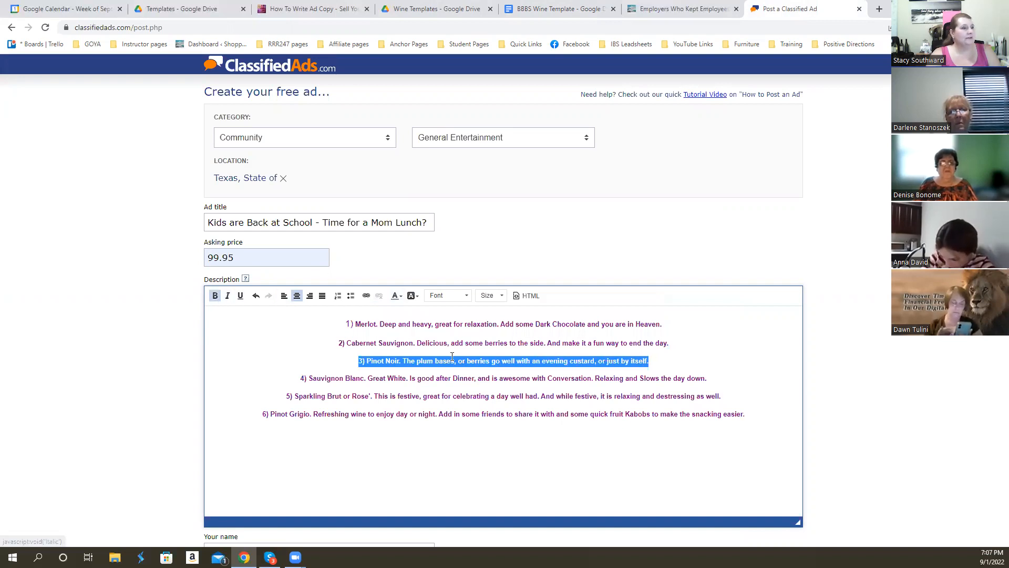
pyautogui.click(313, 345)
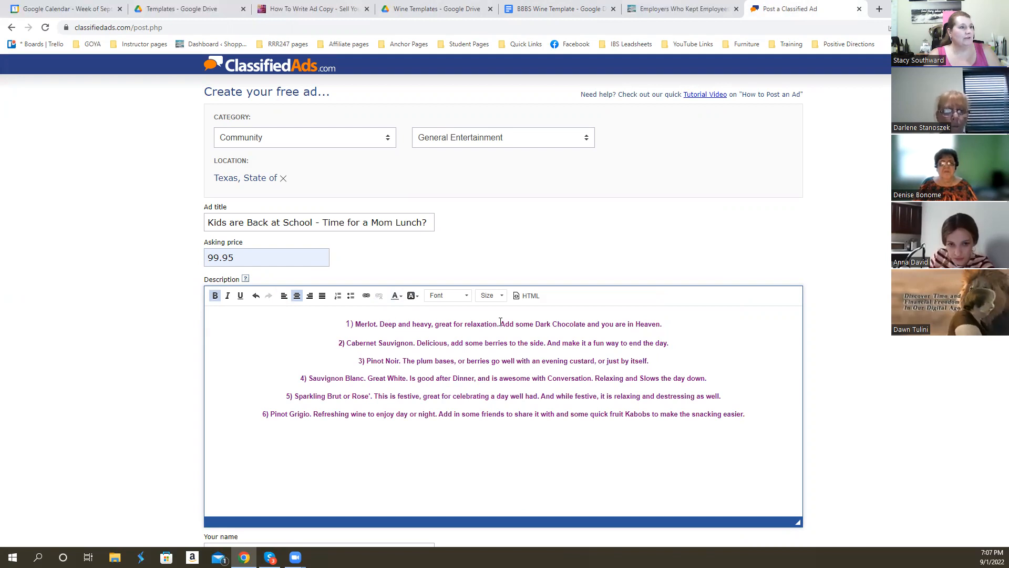
# - In the Merlot line, replace "some" with "your favorite" and add "bites" after "Dark Chocolate"
pyautogui.moveTo(516, 323); pyautogui.dragTo(534, 321)
pyautogui.write('your favorite')
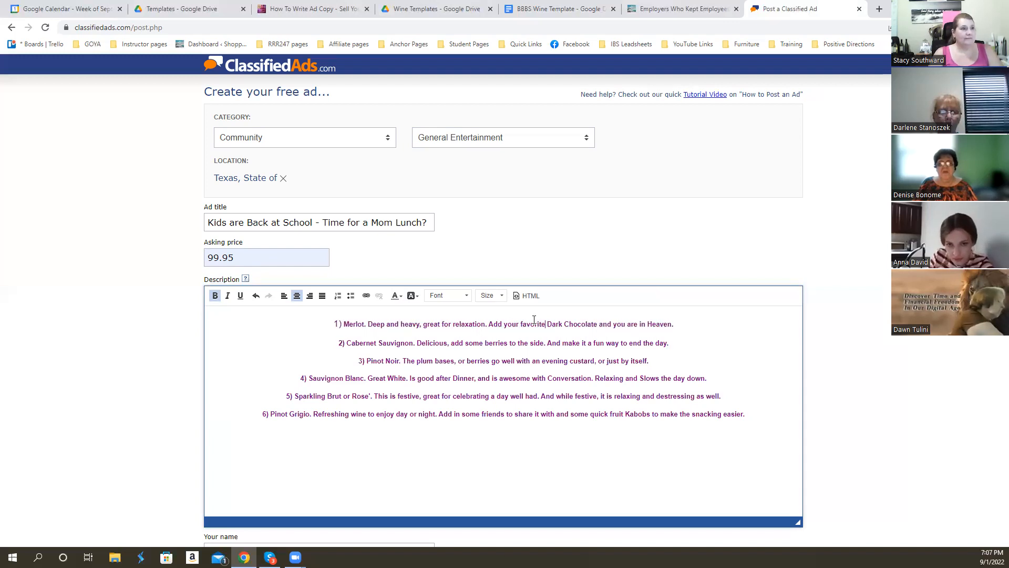
pyautogui.click(599, 326)
pyautogui.write('bites')
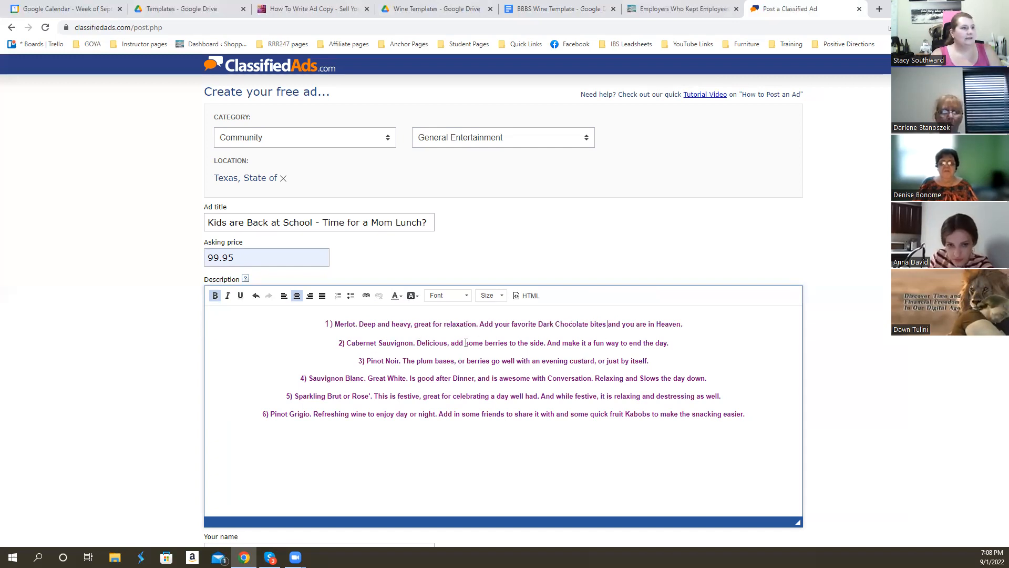
# - In the Cabernet Sauvignon line, replace "add" so that the phrase reads "pick some berries to the side"
pyautogui.moveTo(450, 343); pyautogui.dragTo(465, 341)
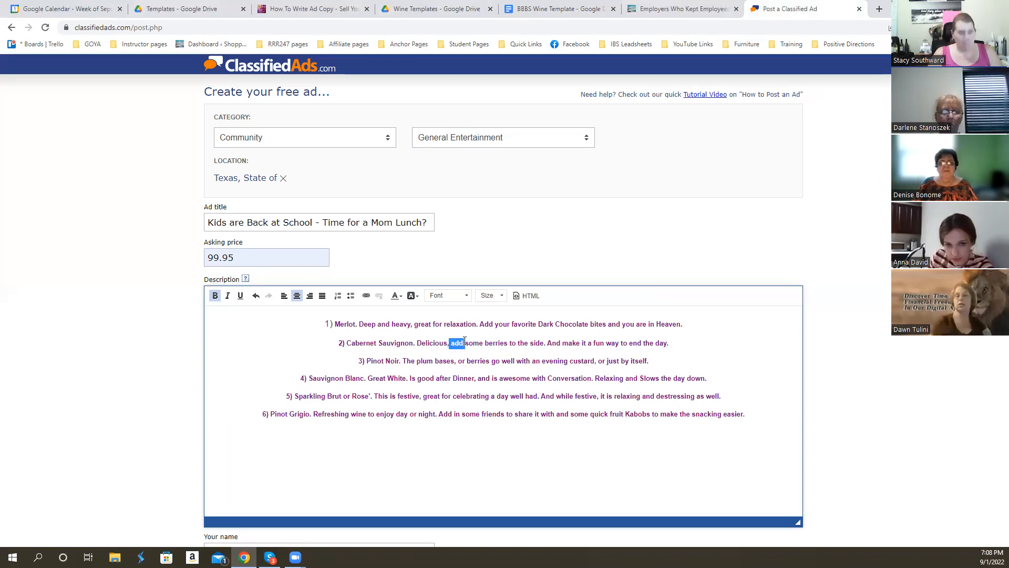
pyautogui.press('BackSpace')
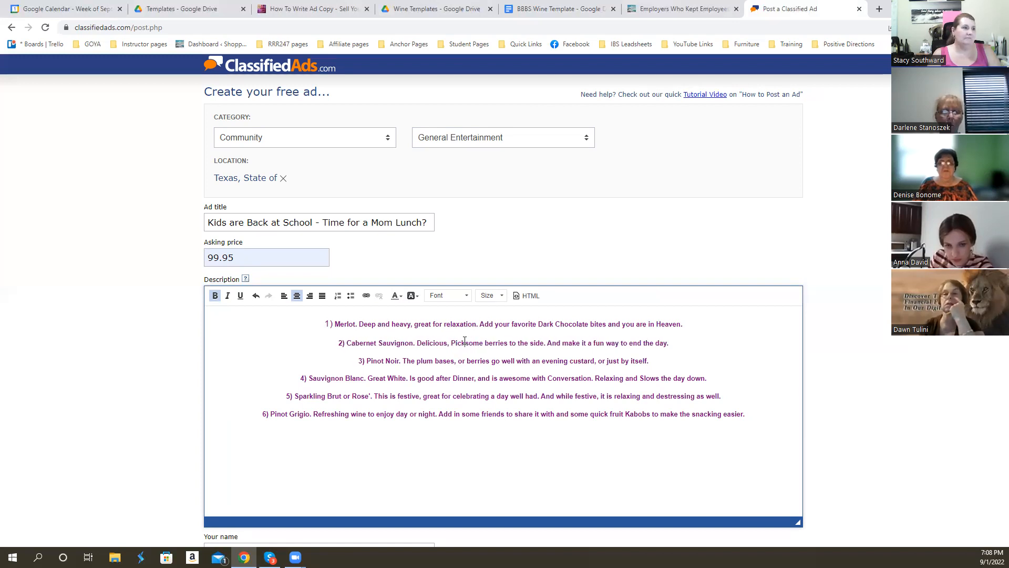
pyautogui.write('pick some')
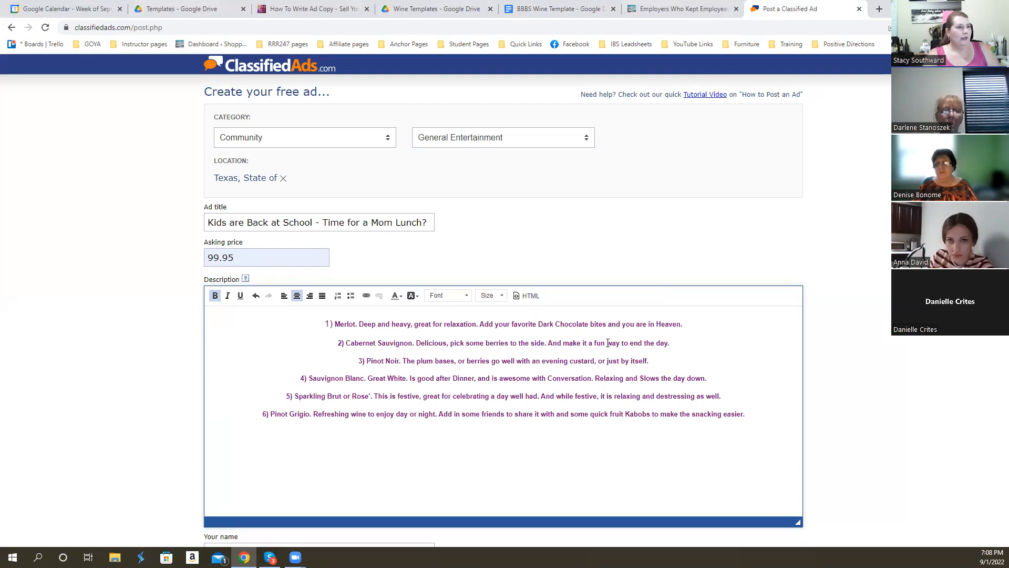
# - Reword the end of the Cabernet Sauvignon line to "enjoy the day with friends"
pyautogui.doubleClick(636, 343)
pyautogui.write('enjoy ')
pyautogui.write(' wit')
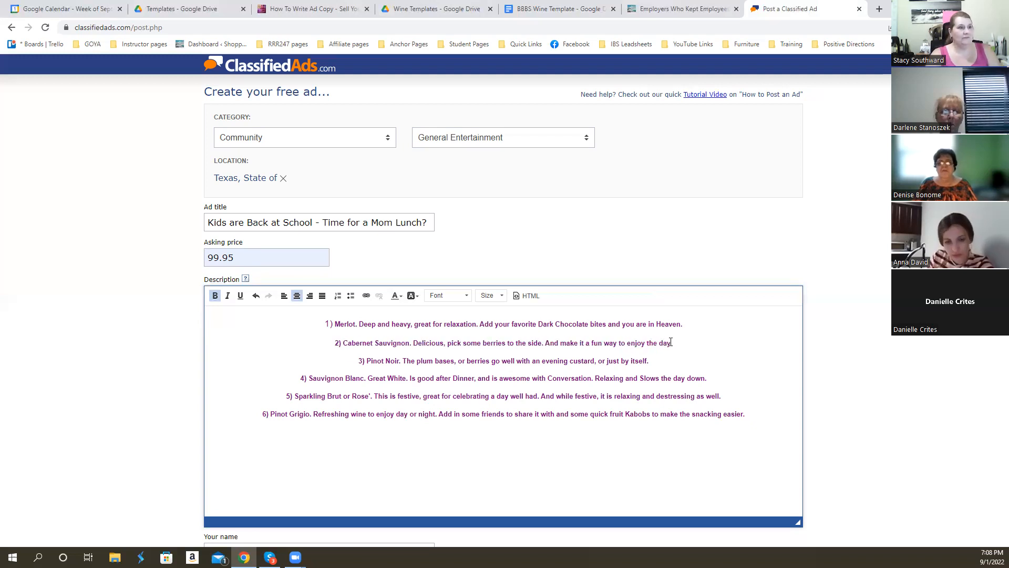
pyautogui.write('h f')
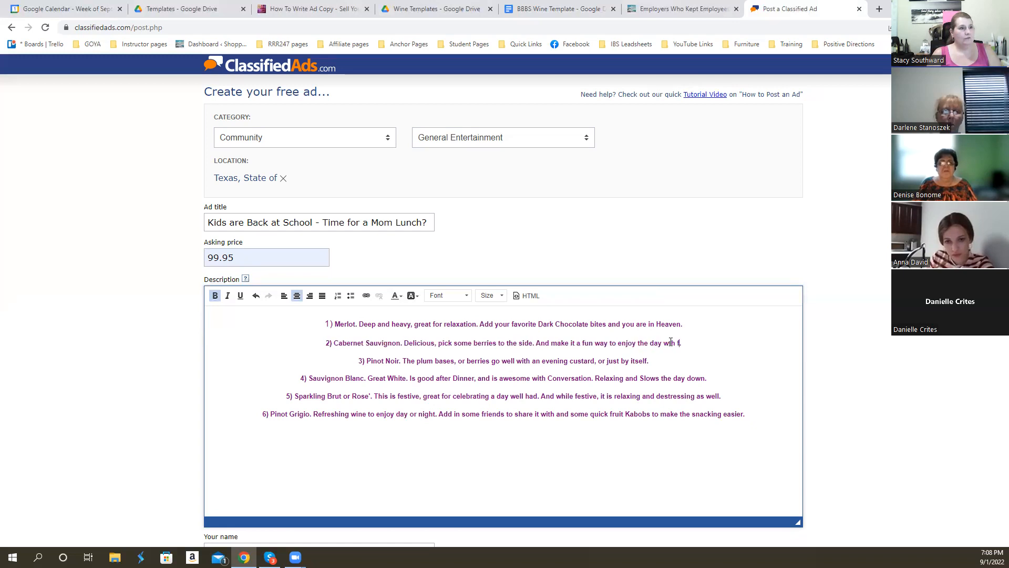
pyautogui.write('riends')
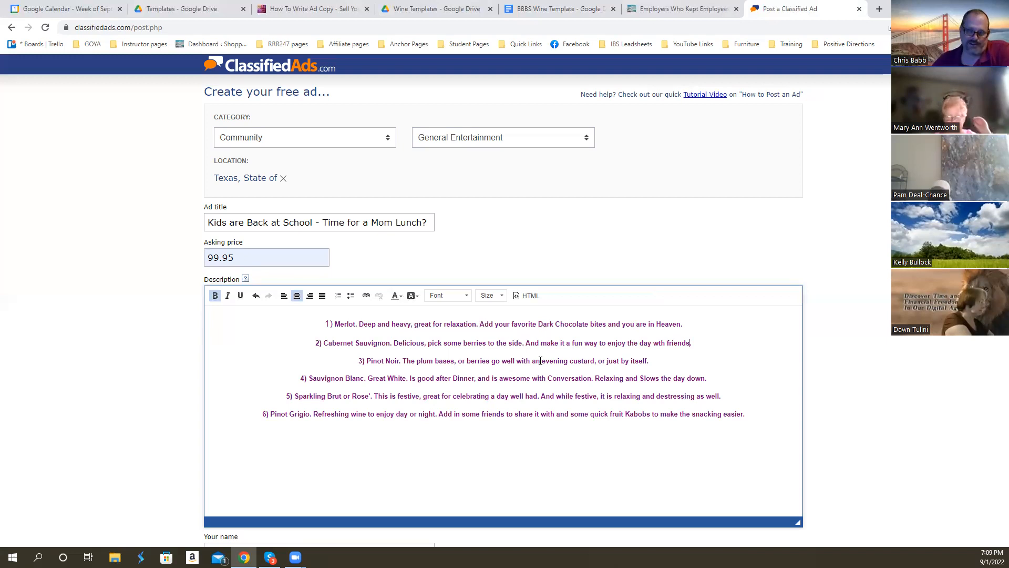
# - In the Pinot Noir line, replace "an evening custard" with "cheesecake or any decadent dessert"
pyautogui.moveTo(532, 360); pyautogui.dragTo(595, 360)
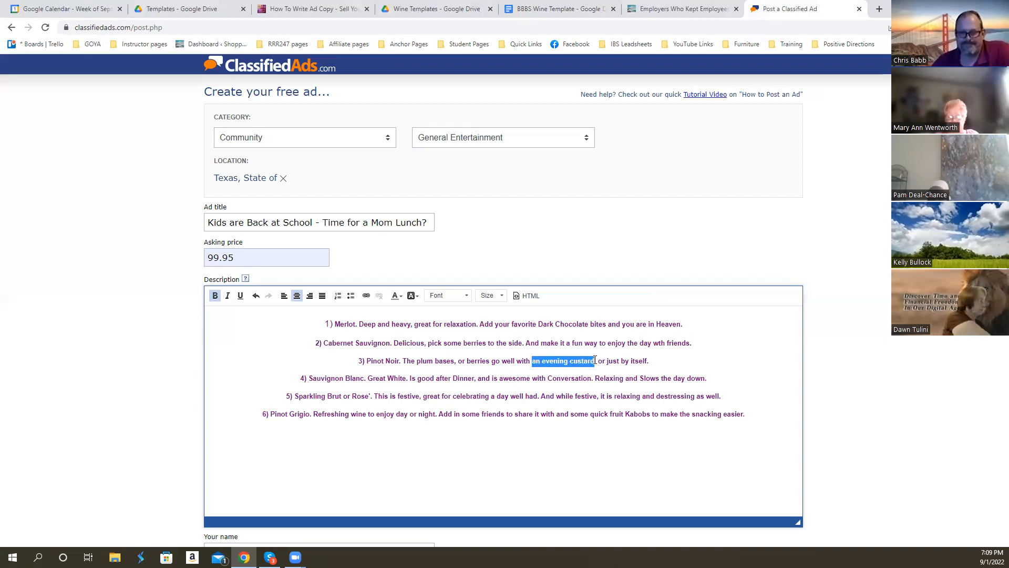
pyautogui.write('c')
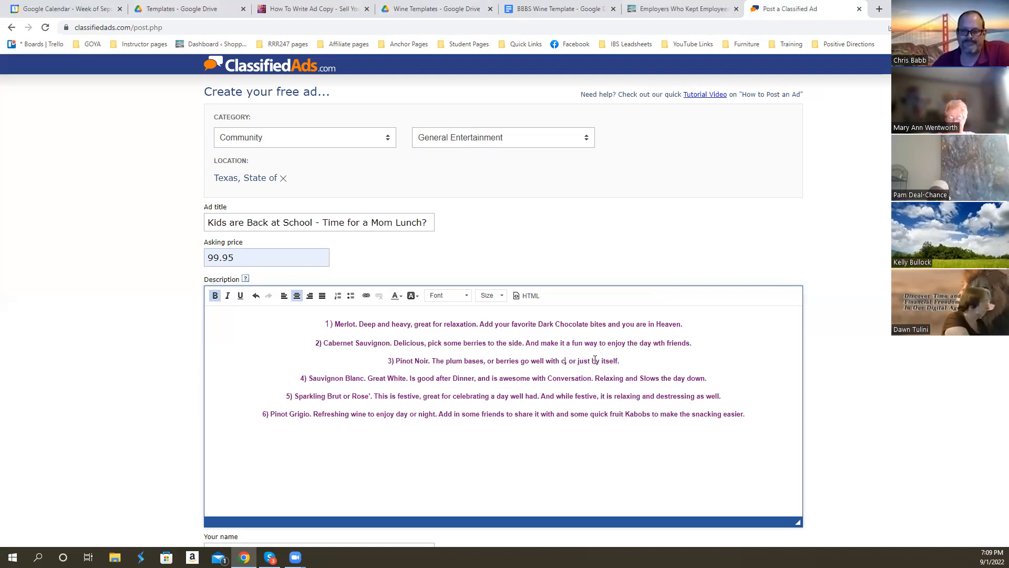
pyautogui.write('heesecake')
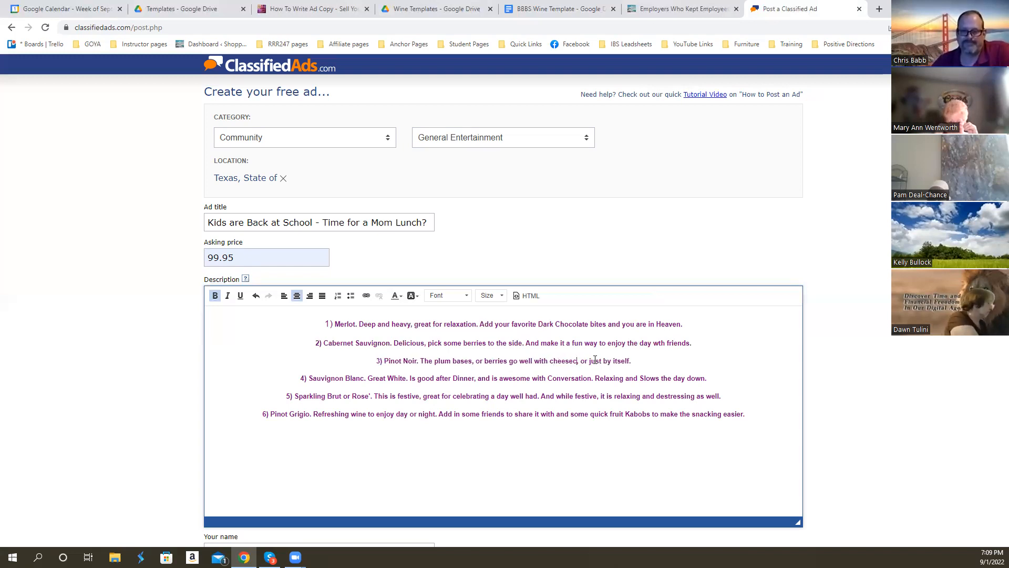
pyautogui.write(' or any d')
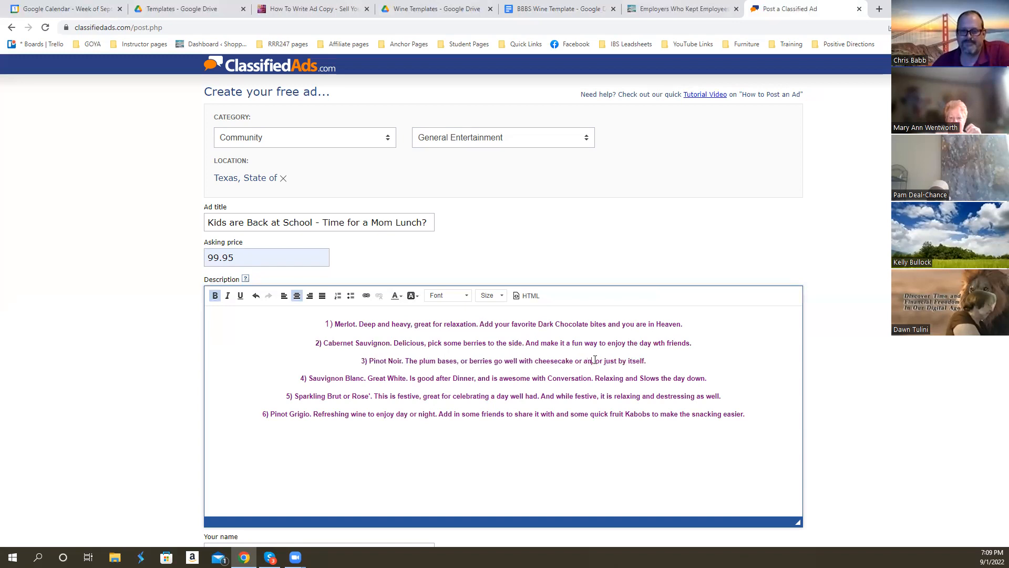
pyautogui.write('ecadent')
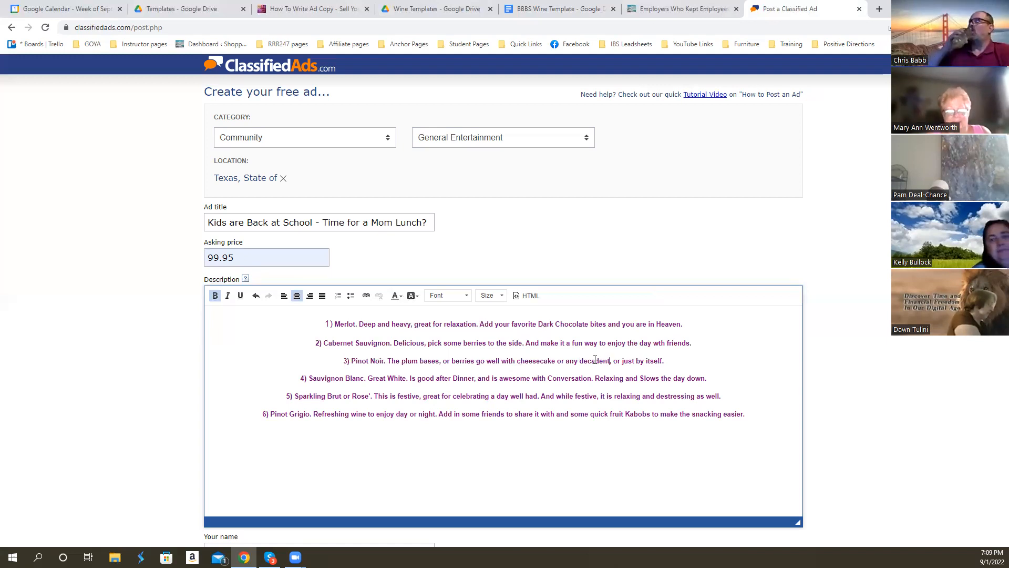
pyautogui.write('dessert')
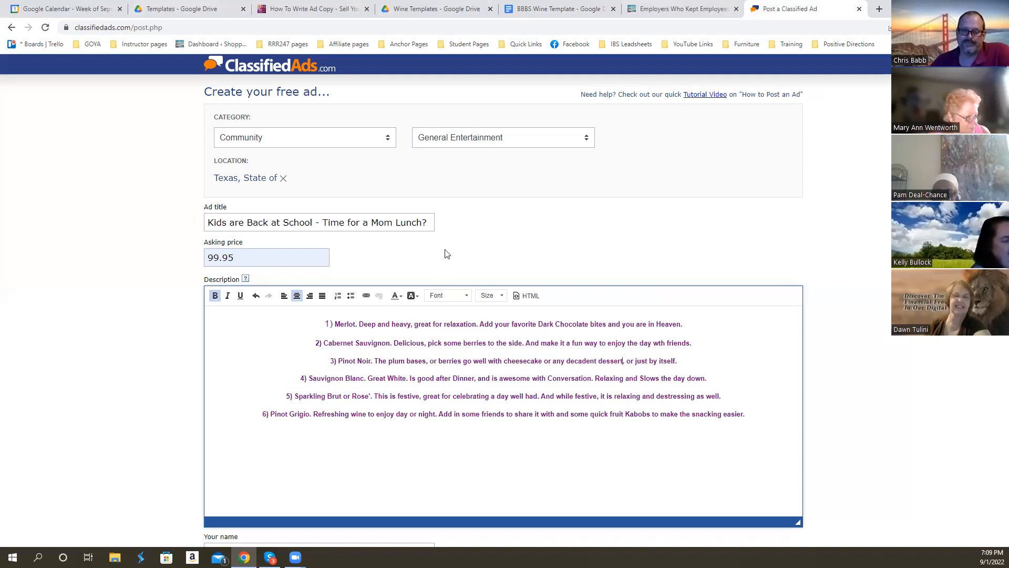
# - Copy the closing "Get some more great ideas" line from the BBBS Wine Template document and paste it below the ad's six wine lines
pyautogui.click(557, 9)
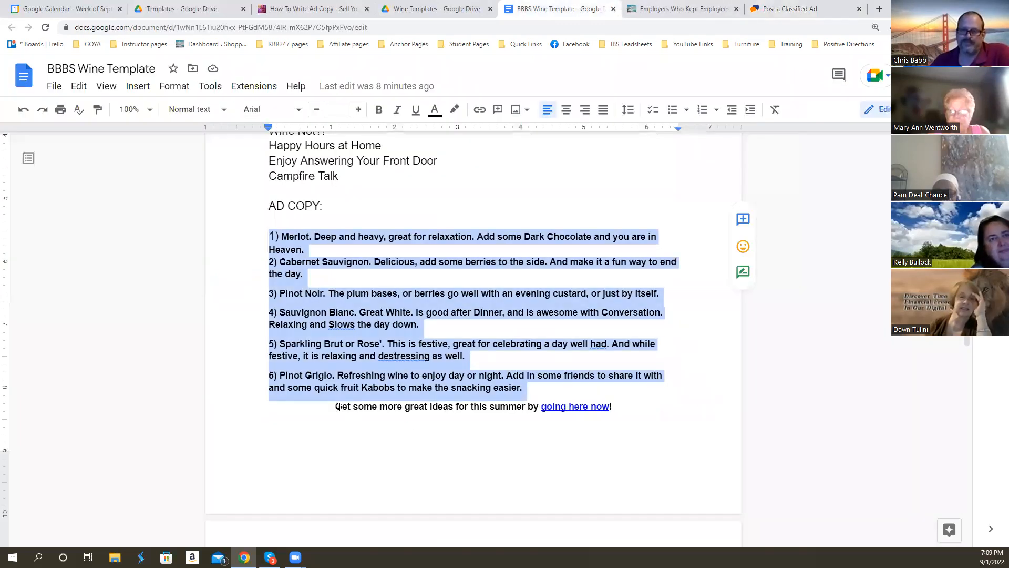
pyautogui.moveTo(338, 406); pyautogui.dragTo(611, 406)
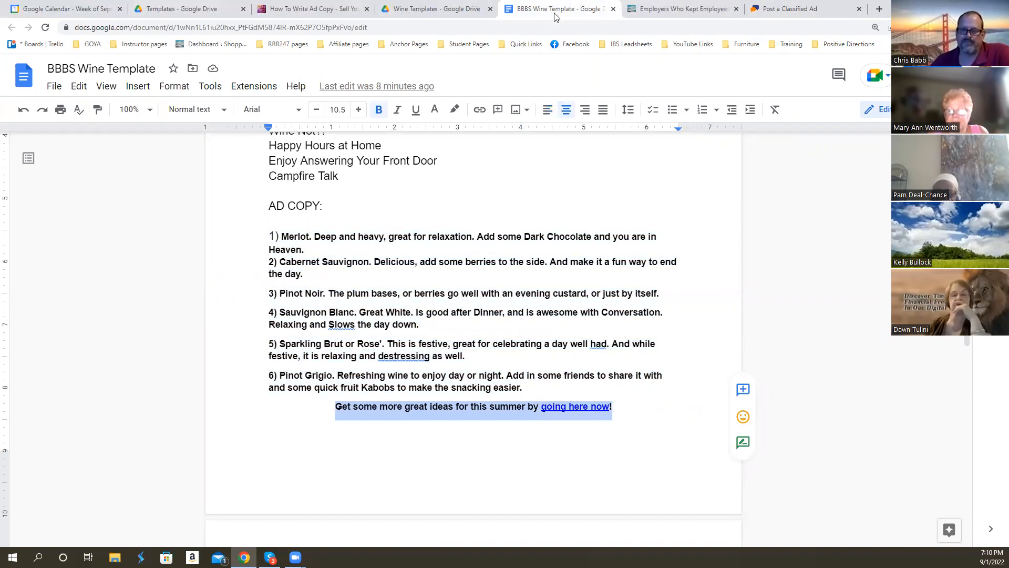
pyautogui.click(819, 12)
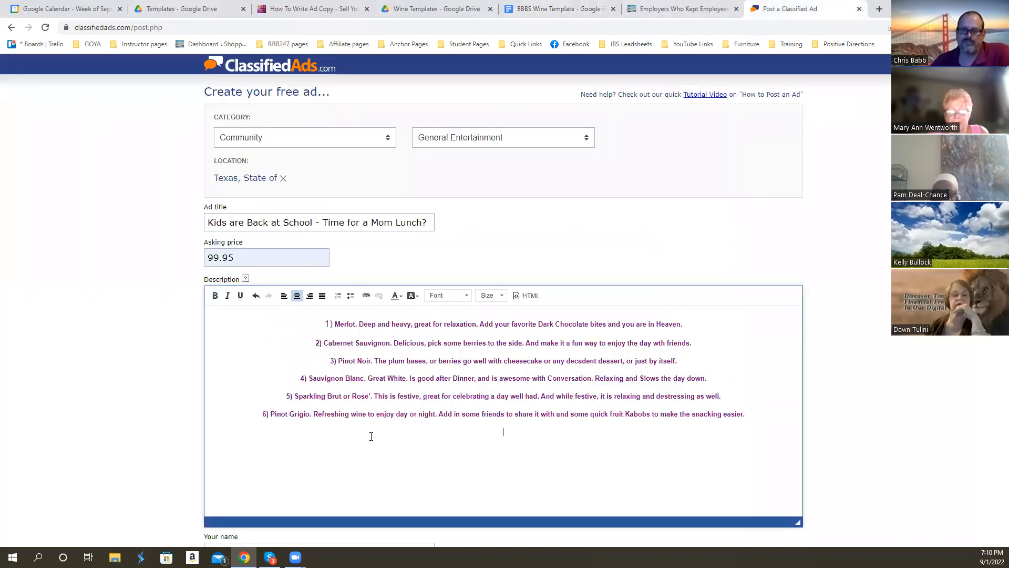
pyautogui.hotkey('ctrl', 'v')
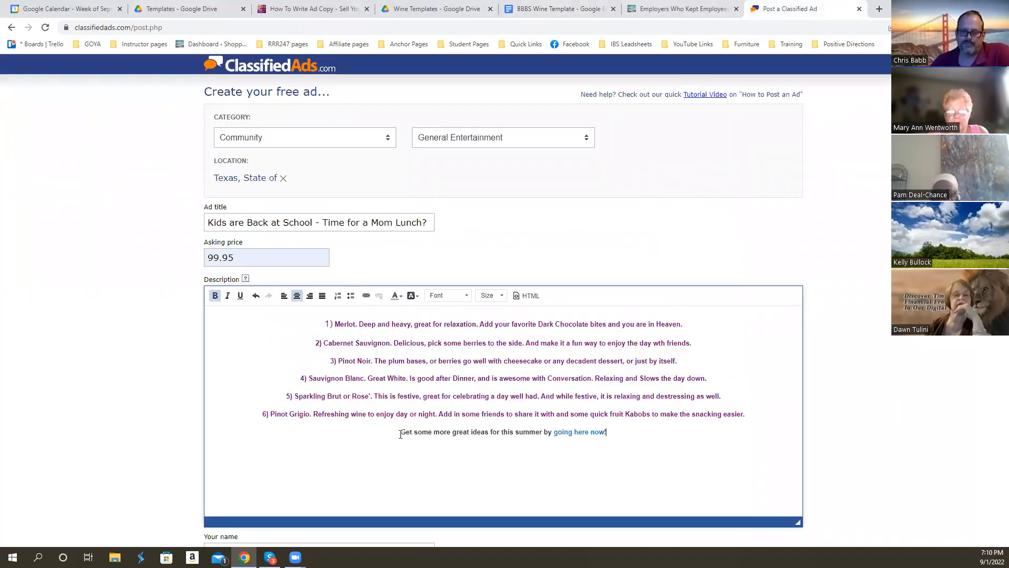
# - Format the closing line of the ad description in Georgia at size 22
pyautogui.moveTo(401, 434); pyautogui.dragTo(610, 432)
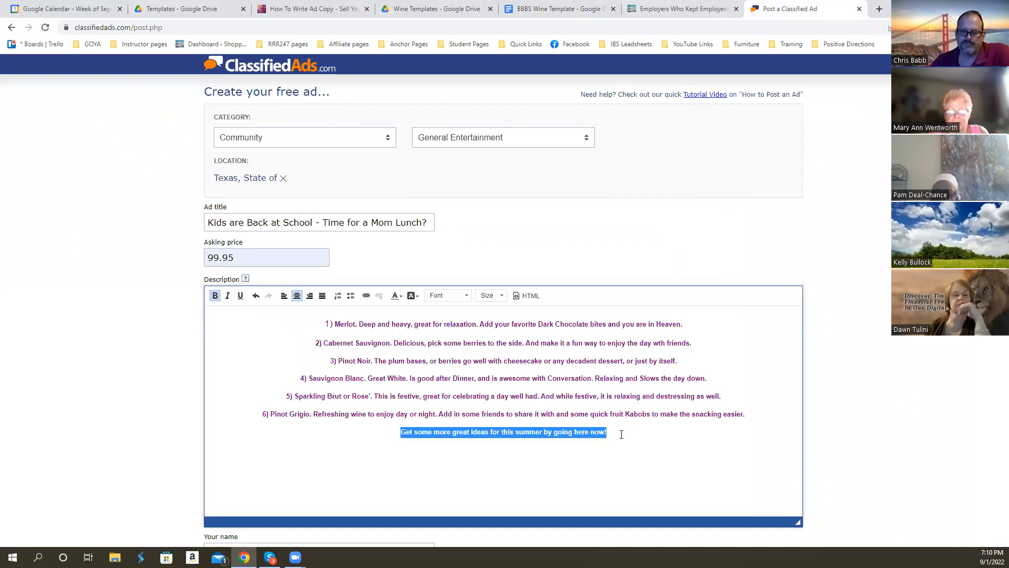
pyautogui.click(466, 297)
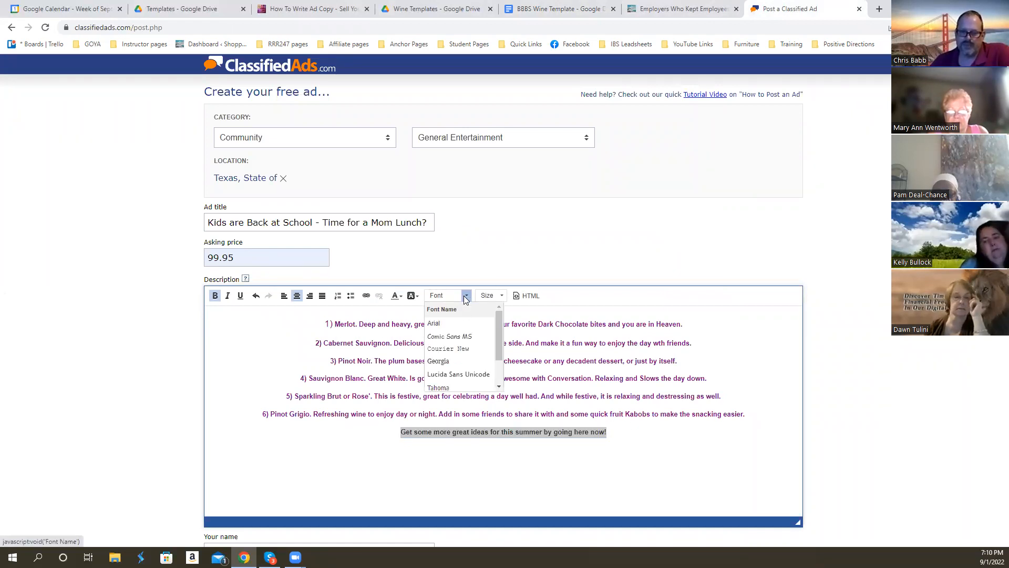
pyautogui.click(461, 363)
pyautogui.click(502, 295)
pyautogui.scroll(-3, 506, 370)
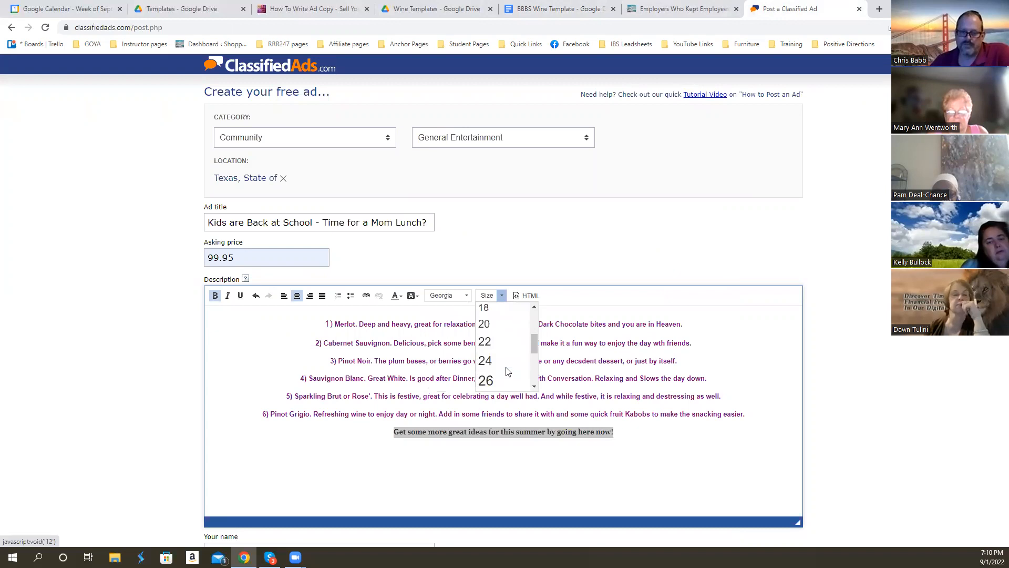
pyautogui.click(499, 341)
pyautogui.click(708, 415)
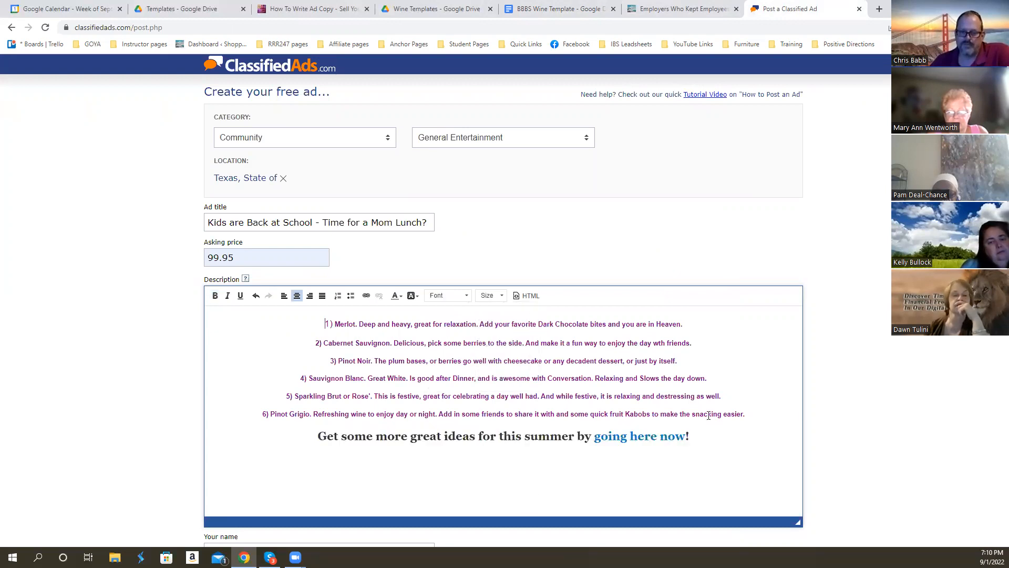
# - Set the six wine lines to font size 18 and replace "summer" with "fall" in the closing line
pyautogui.moveTo(325, 322); pyautogui.dragTo(745, 415)
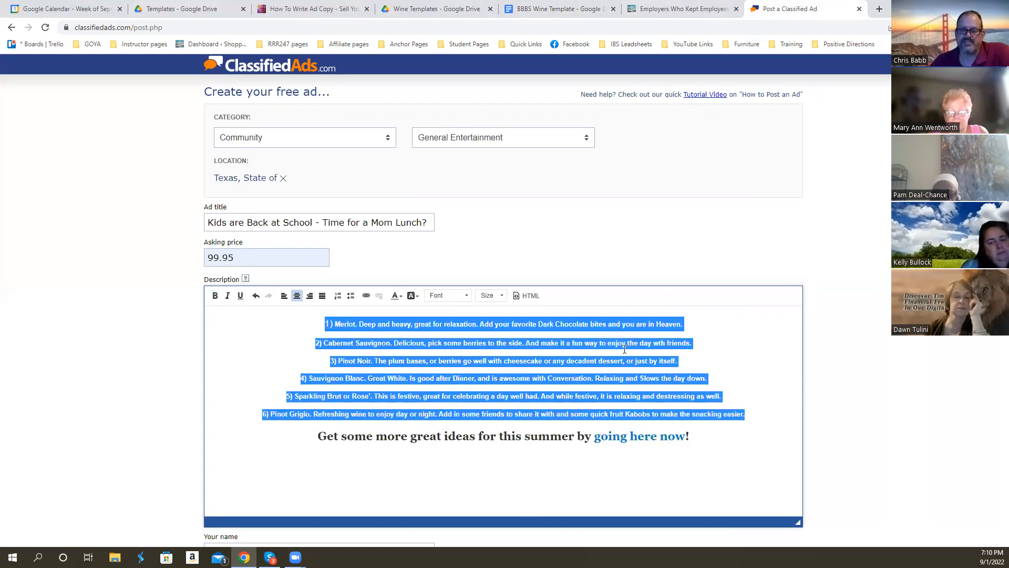
pyautogui.click(502, 296)
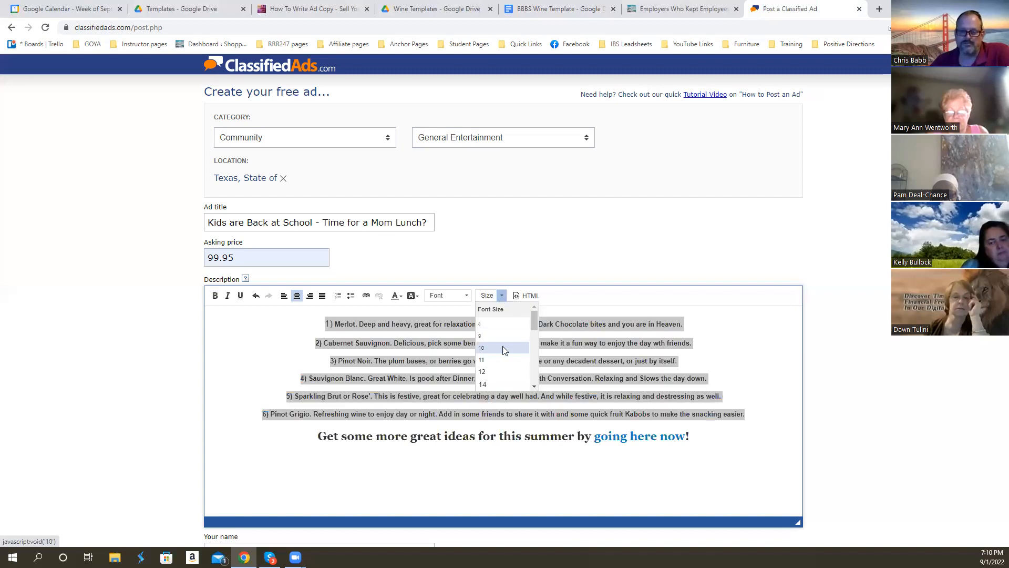
pyautogui.scroll(-1, 498, 372)
pyautogui.scroll(-1, 498, 373)
pyautogui.click(498, 373)
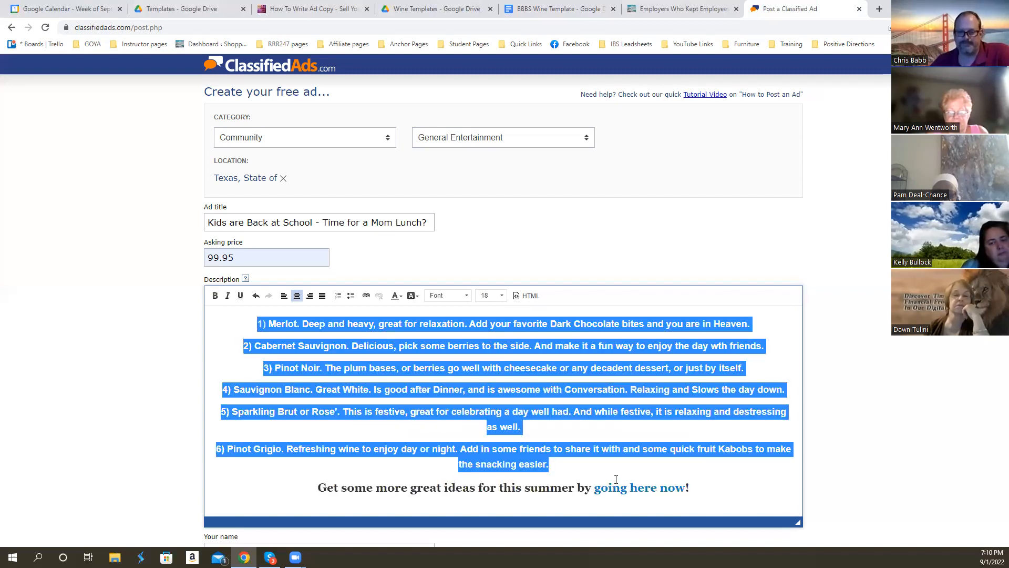
pyautogui.moveTo(519, 486); pyautogui.dragTo(572, 489)
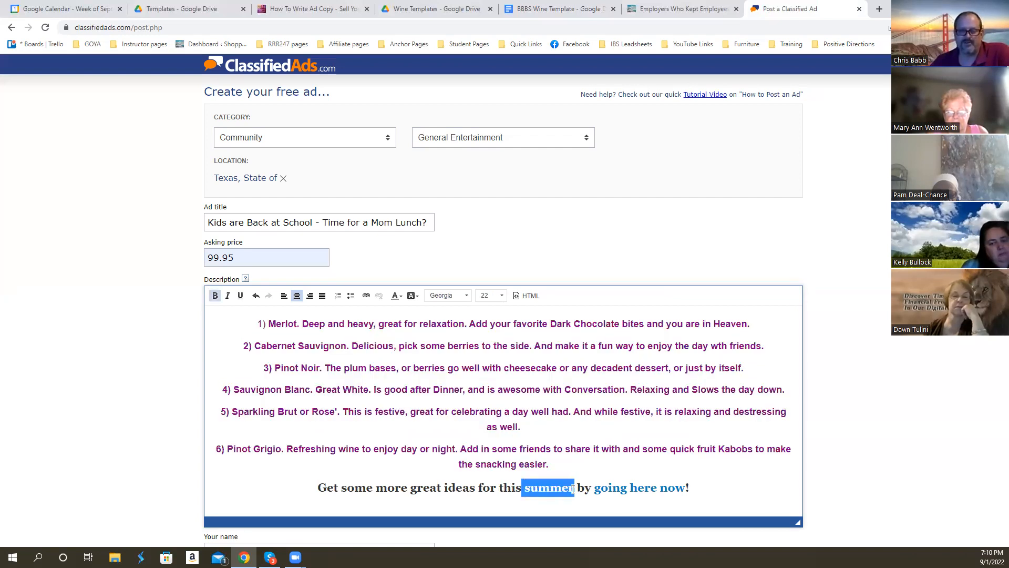
pyautogui.write('fall')
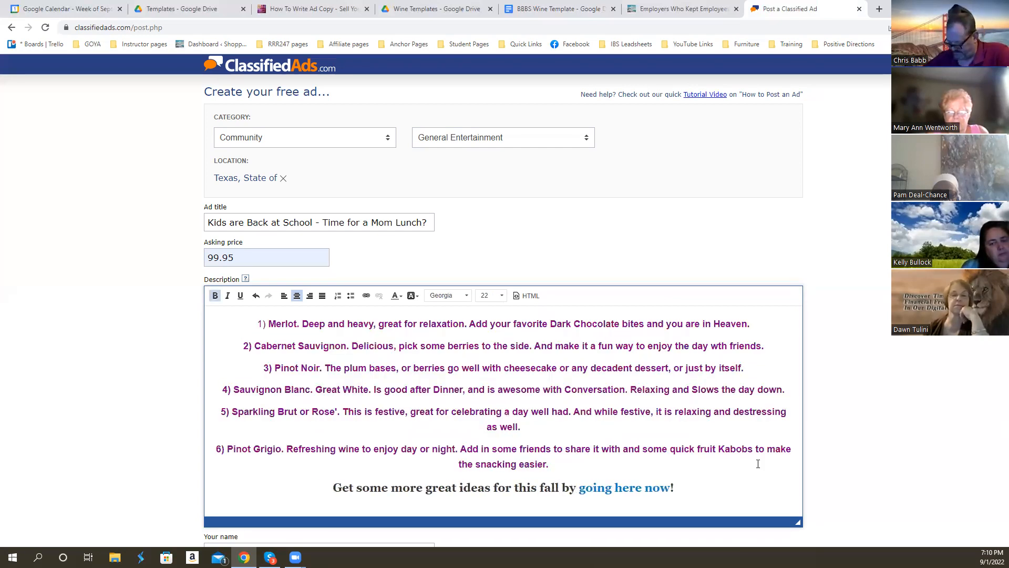
# - Copy the whole ad description into the BBBS Wine Template document, below the campfire ad copy with a blank line between
pyautogui.moveTo(677, 487); pyautogui.dragTo(261, 311)
pyautogui.hotkey('ctrl', 'c')
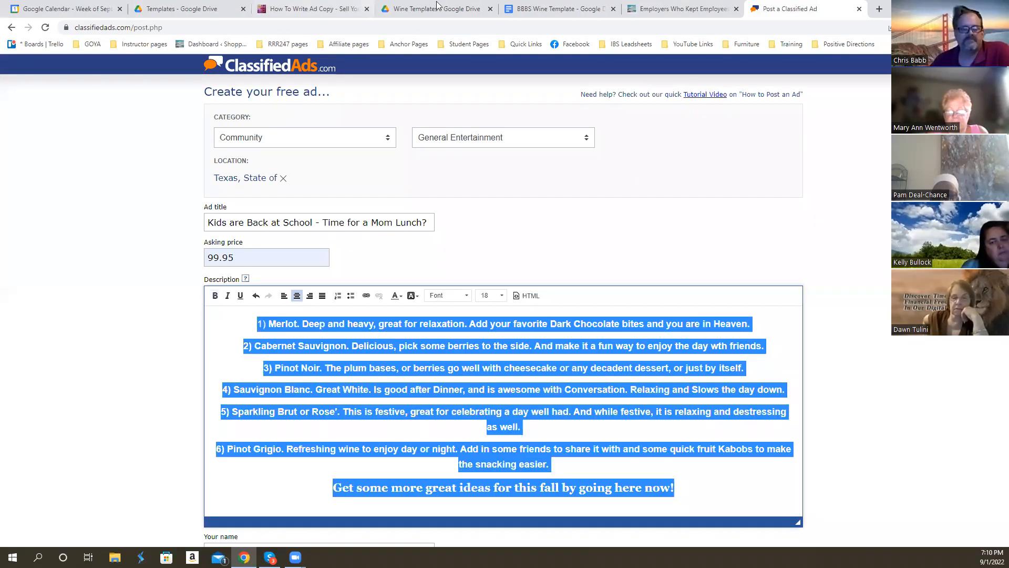
pyautogui.click(558, 8)
pyautogui.scroll(-4, 473, 410)
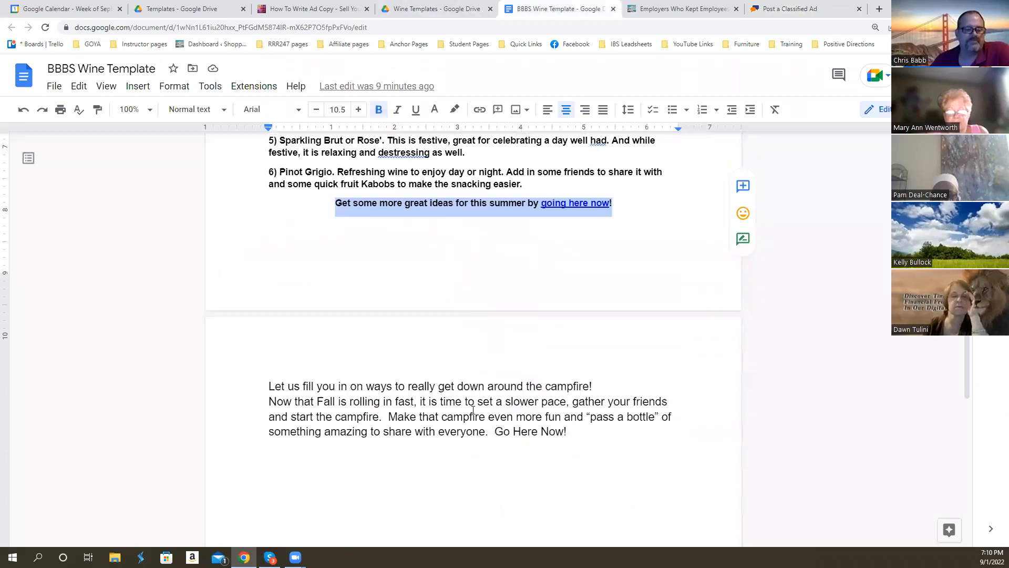
pyautogui.scroll(-3, 473, 410)
pyautogui.click(381, 324)
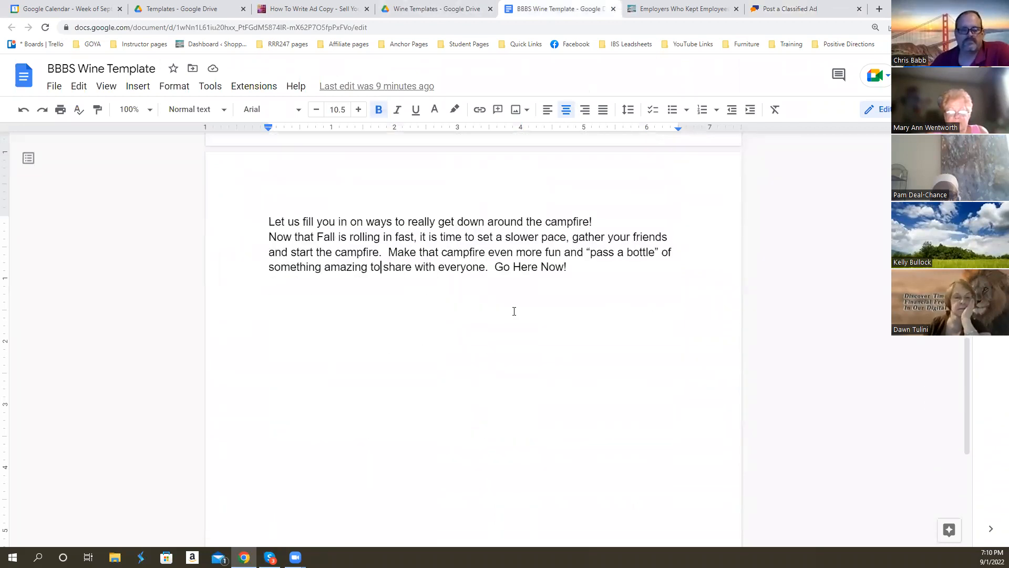
pyautogui.press('Return')
pyautogui.press('Return')
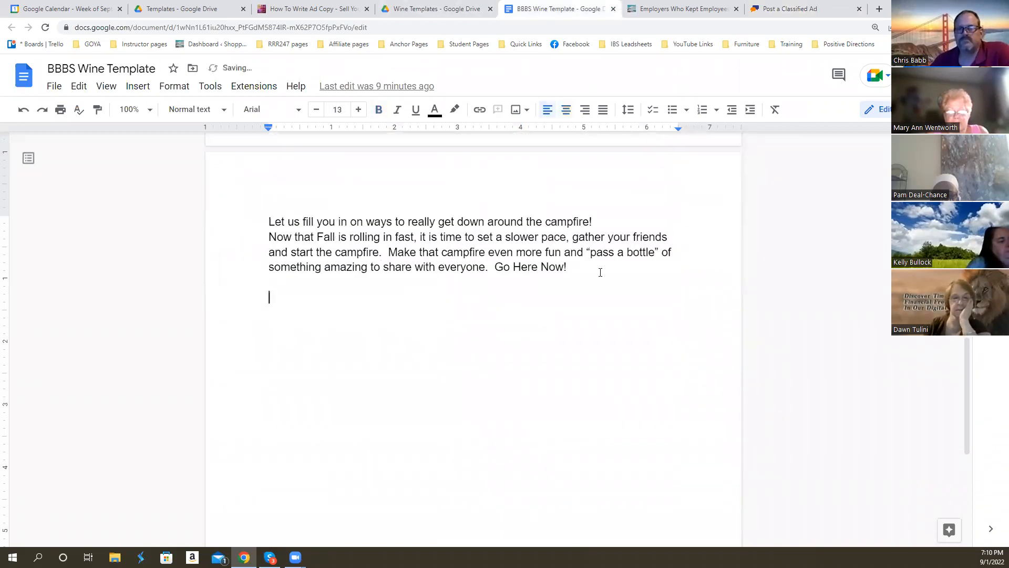
pyautogui.hotkey('ctrl', 'v')
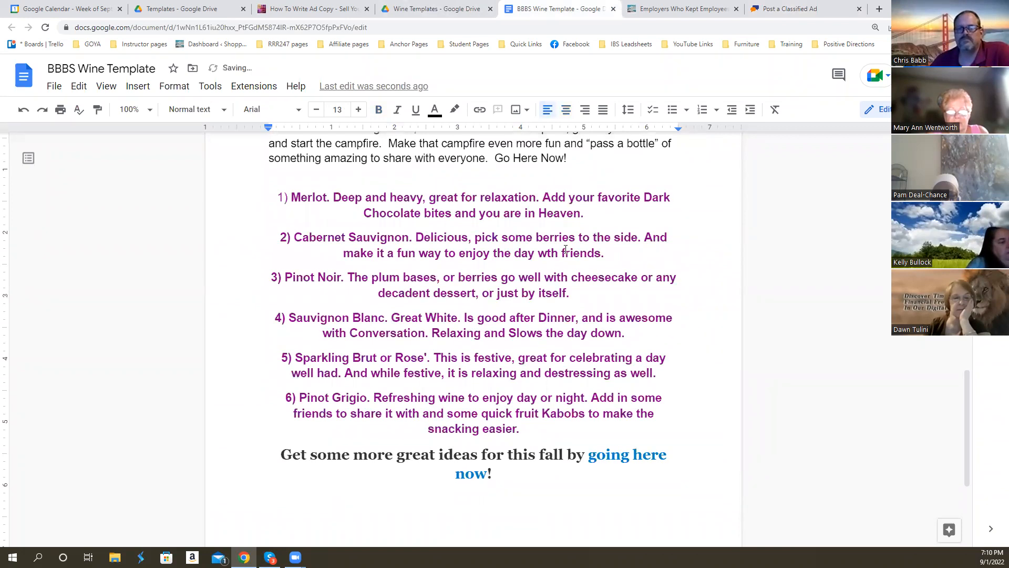
# - Add a separator line of underscores below the original wine ad's "this summer" closing line
pyautogui.scroll(6, 566, 249)
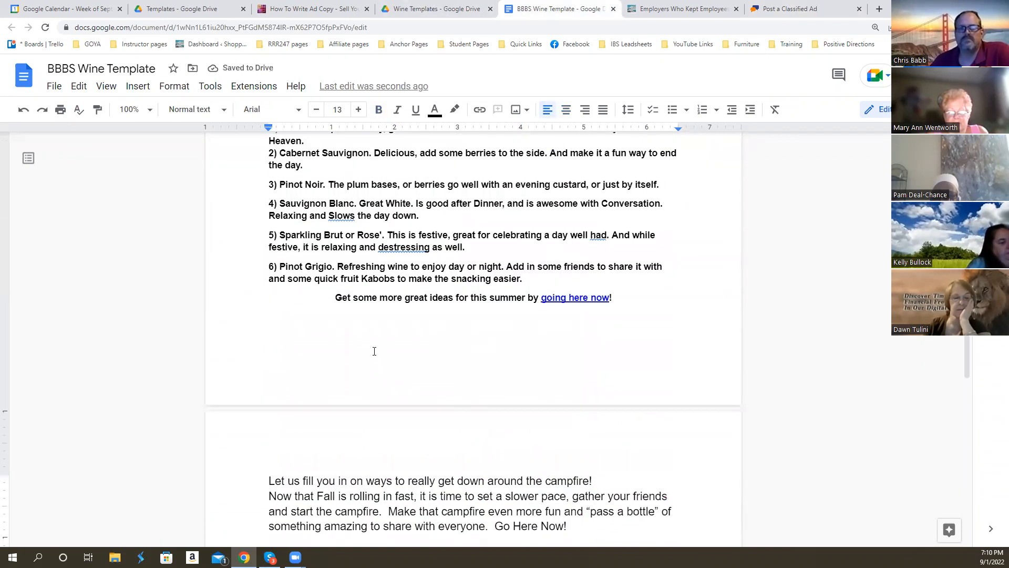
pyautogui.click(327, 335)
pyautogui.write('_')
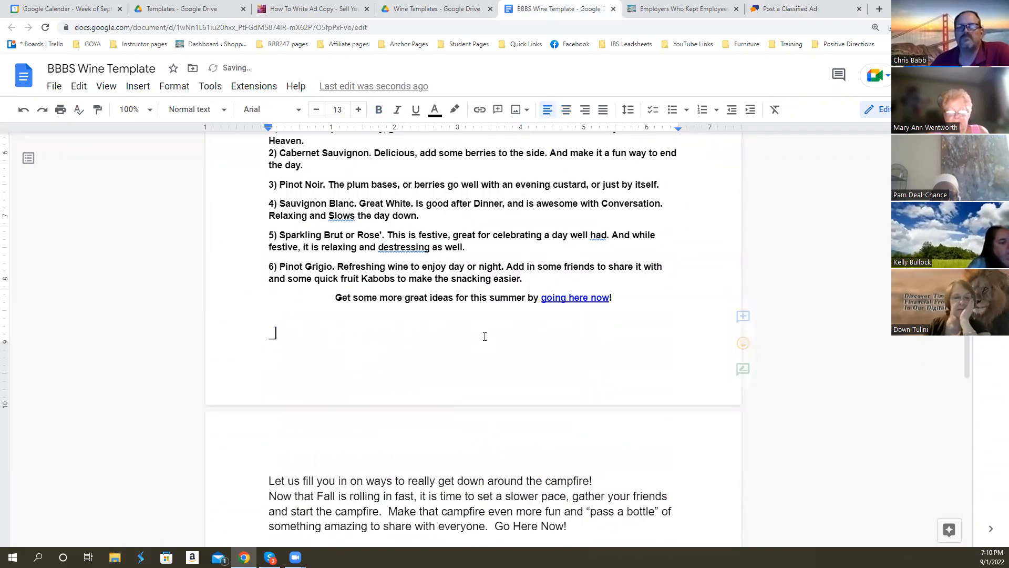
pyautogui.write('___________________________________________________________________________________________________')
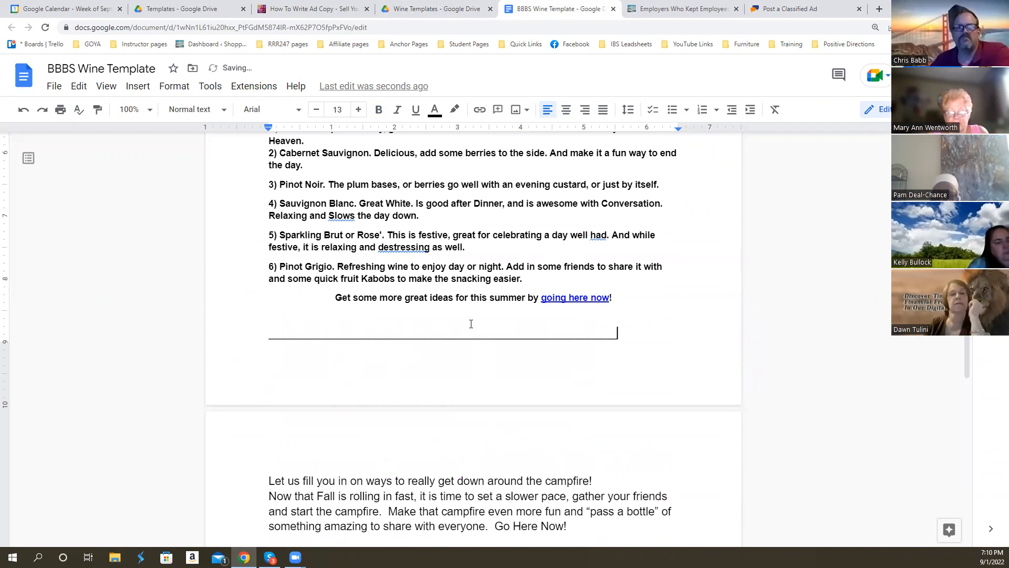
# - Add an underscore separator line between the campfire ad copy and the pasted purple wine ad
pyautogui.scroll(-5, 471, 323)
pyautogui.click(272, 278)
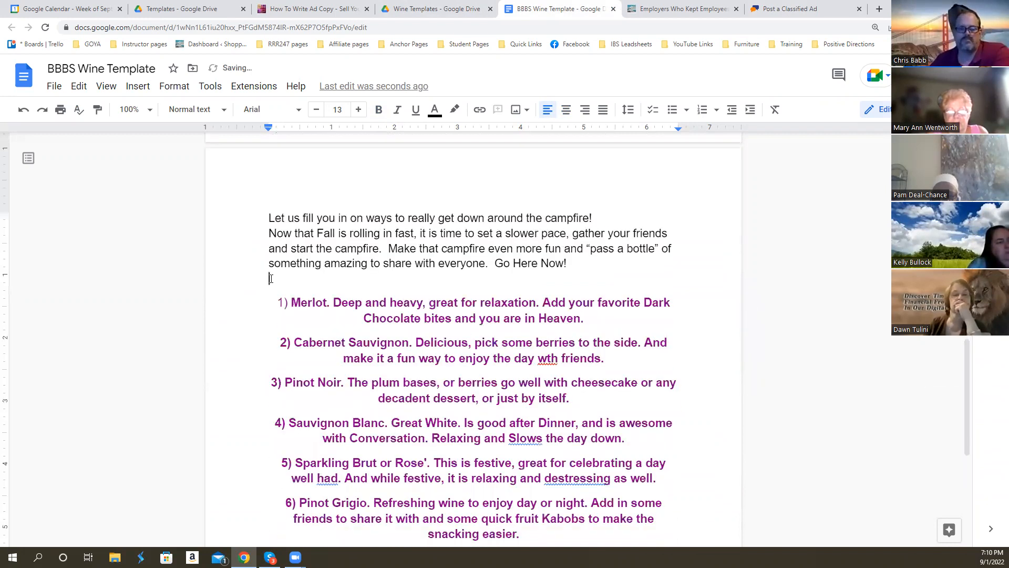
pyautogui.write('______________________________________________________')
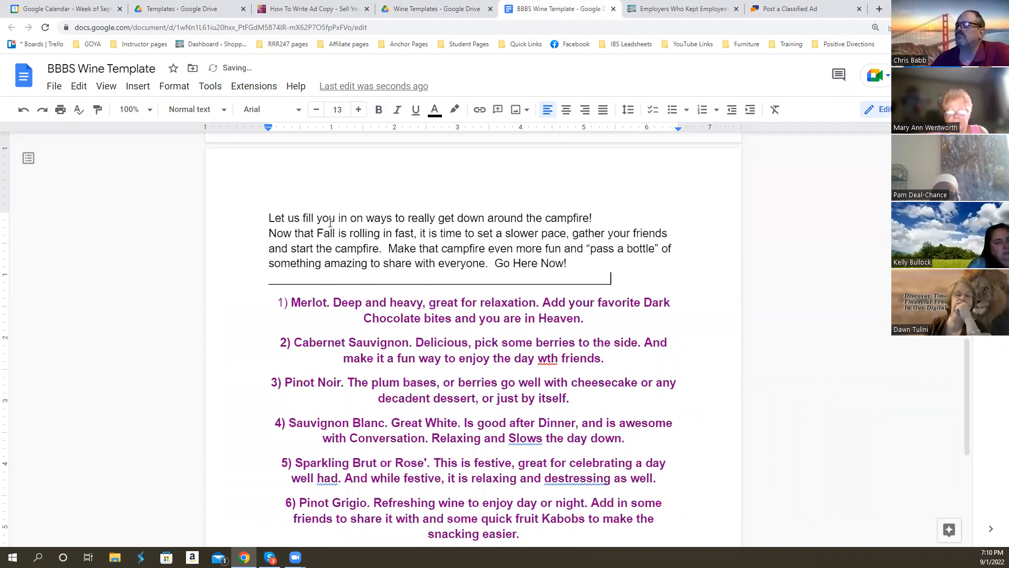
# - Add an underscore separator line below the "this fall" closing line at the end of the template
pyautogui.scroll(-6, 330, 221)
pyautogui.click(272, 307)
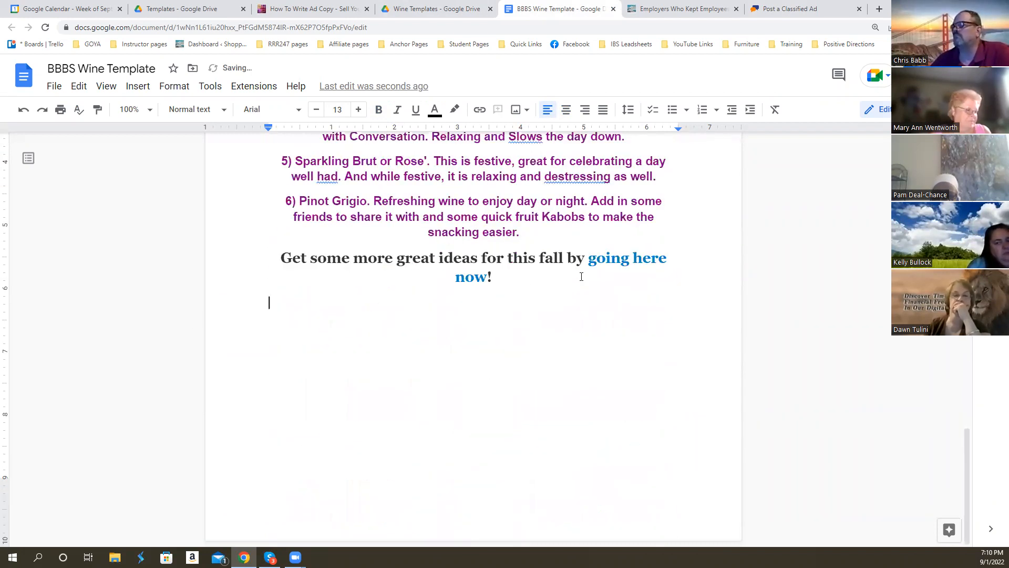
pyautogui.write('_____________________________________________________________________________')
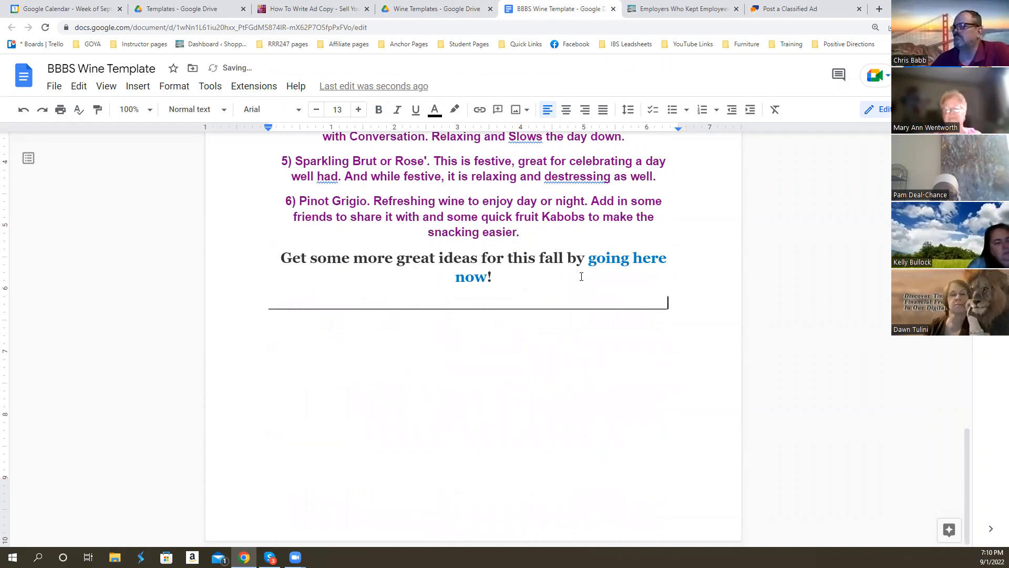
pyautogui.scroll(8, 608, 376)
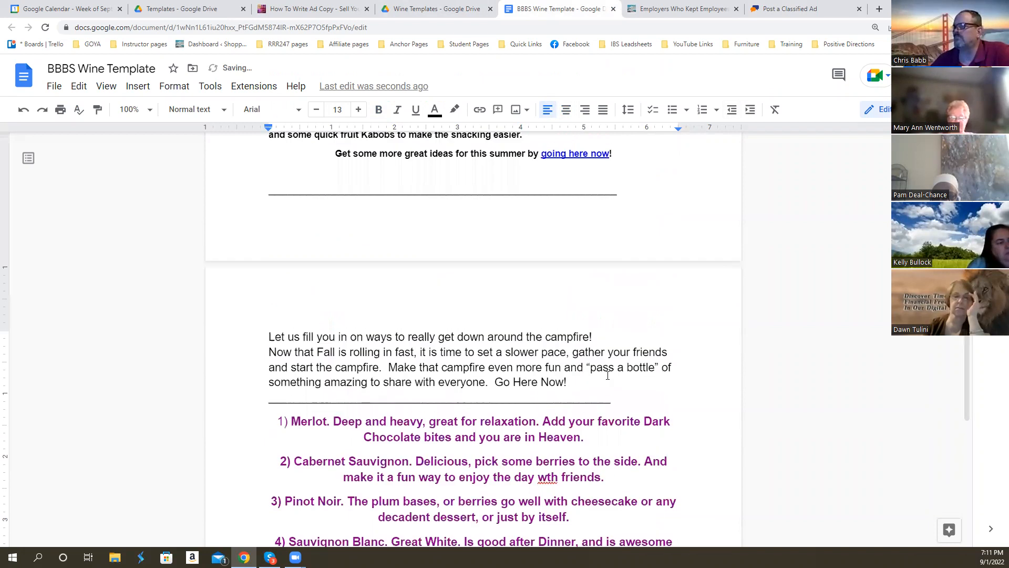
pyautogui.scroll(11, 608, 376)
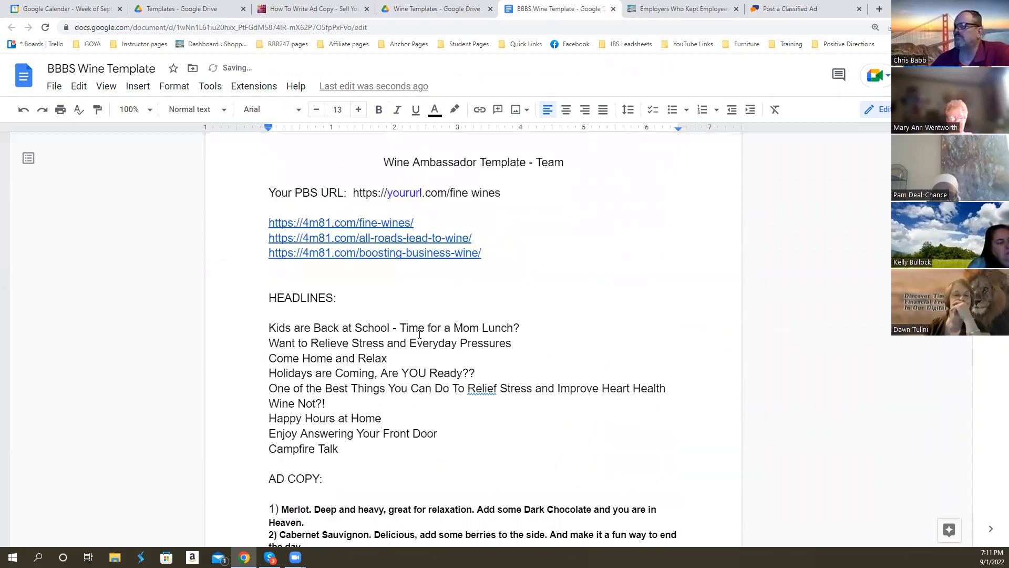
# - Return to the ClassifiedAds posting form and review the contact, zip code, expiry and verification code fields below the description
pyautogui.click(799, 9)
pyautogui.scroll(-6, 367, 285)
pyautogui.click(246, 341)
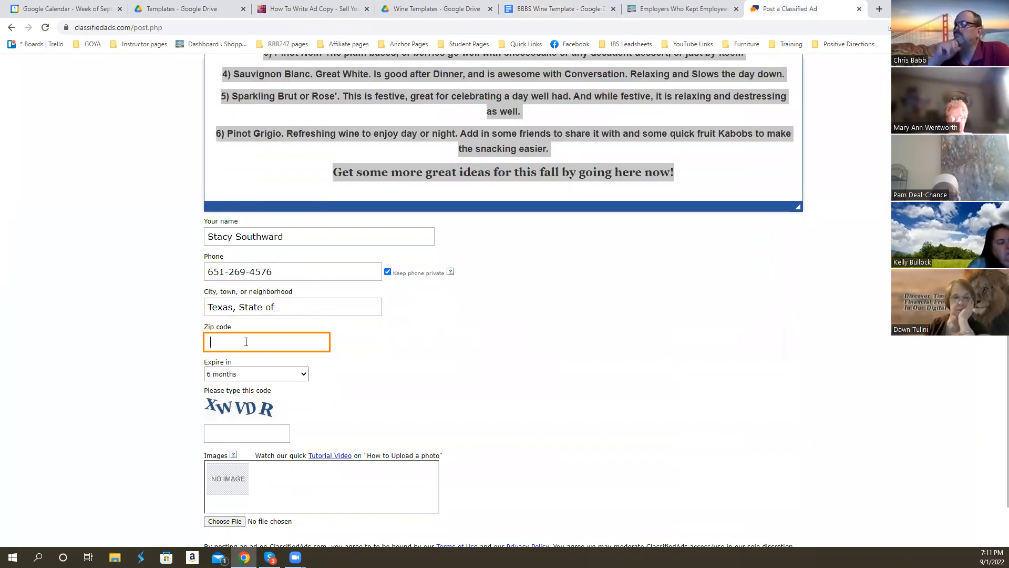
pyautogui.click(447, 379)
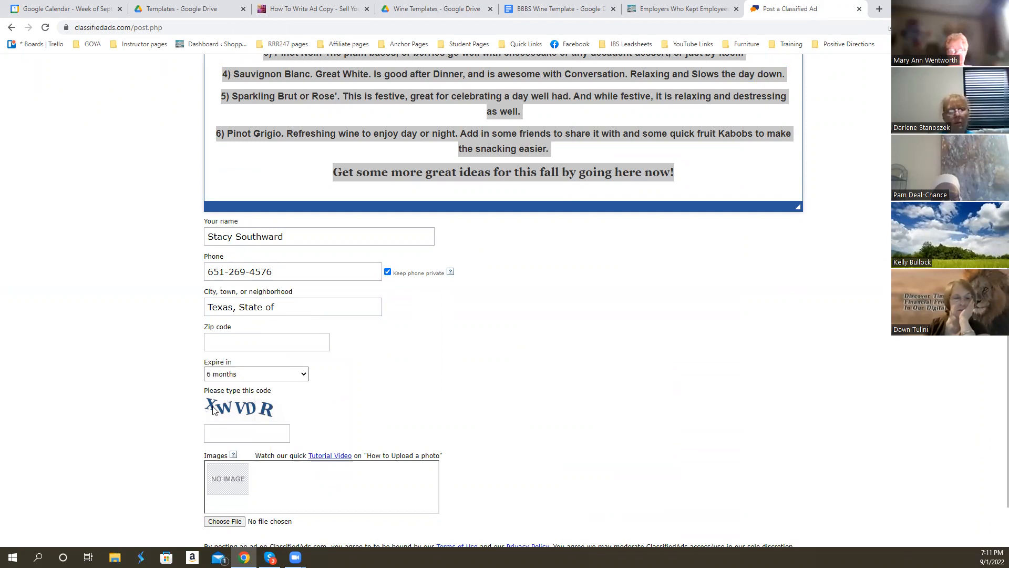
# - Fill in the verification code field of the ad form with the code shown in its image
pyautogui.click(224, 430)
pyautogui.write('XWVDR')
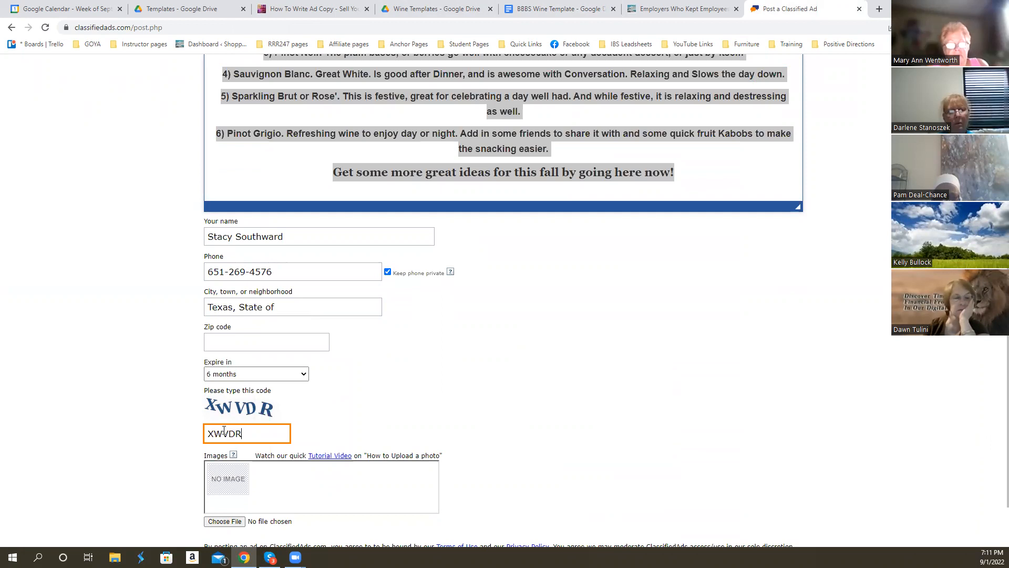
# - Upload the picture "Ricord Merlot 2017" from the Wine pictures folder to the ad's images
pyautogui.click(223, 522)
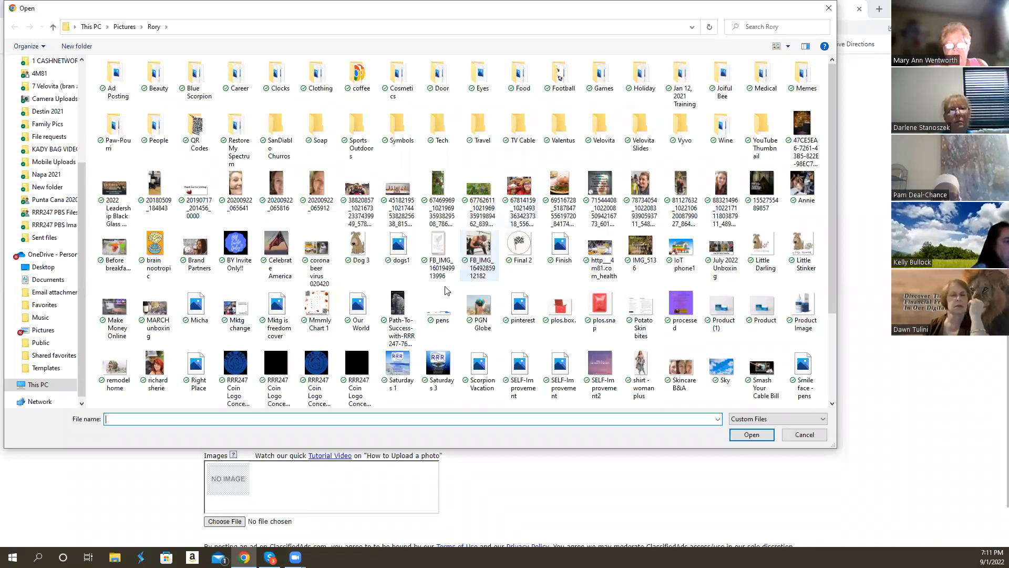
pyautogui.doubleClick(725, 134)
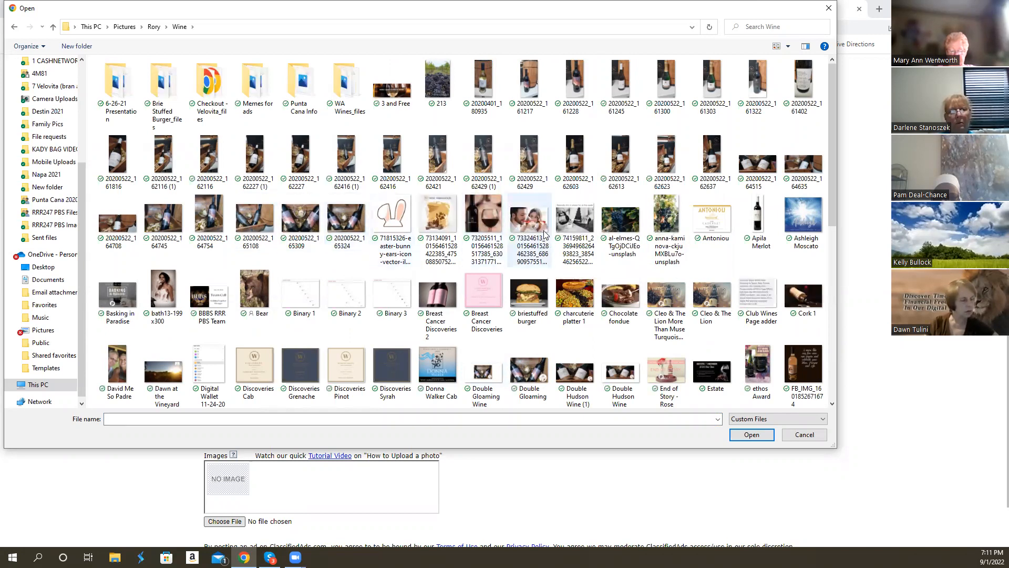
pyautogui.click(488, 165)
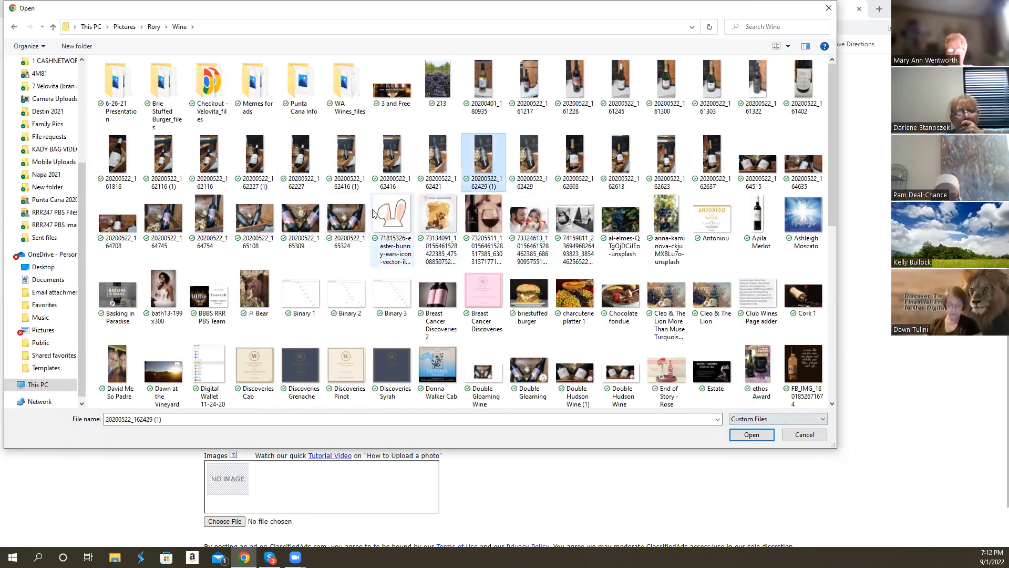
pyautogui.scroll(-5, 378, 216)
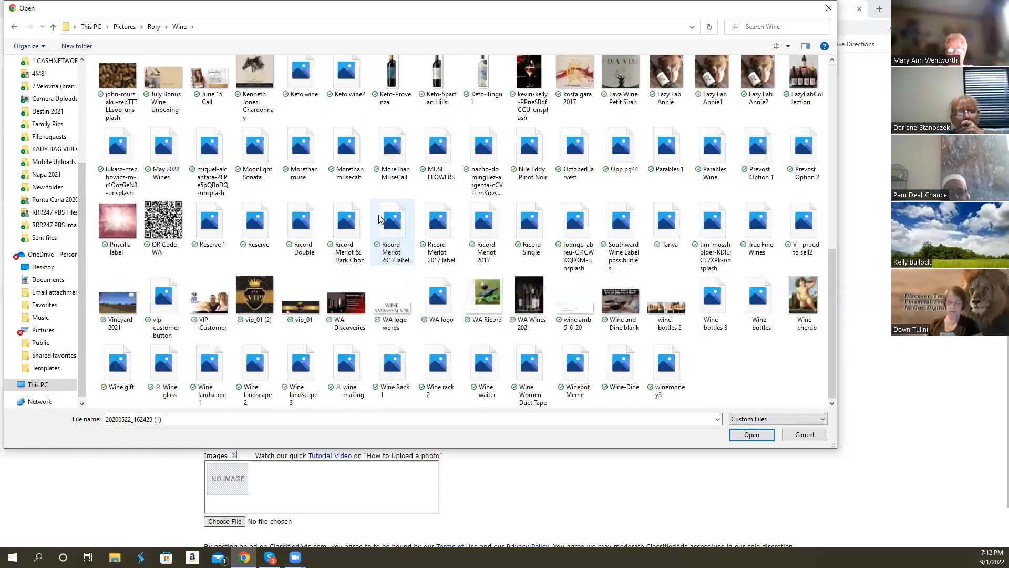
pyautogui.scroll(4, 381, 219)
pyautogui.scroll(-10, 381, 219)
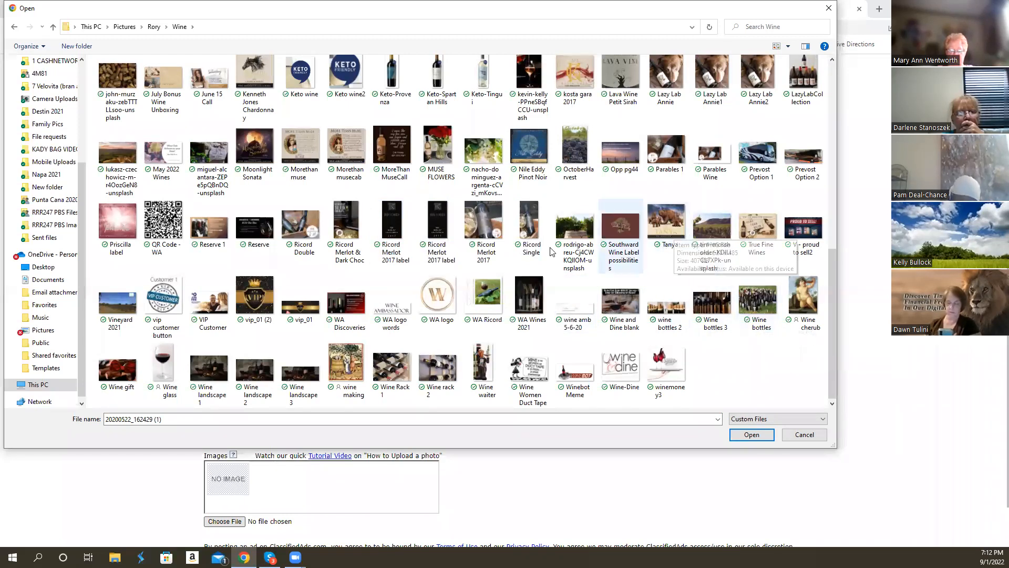
pyautogui.click(481, 220)
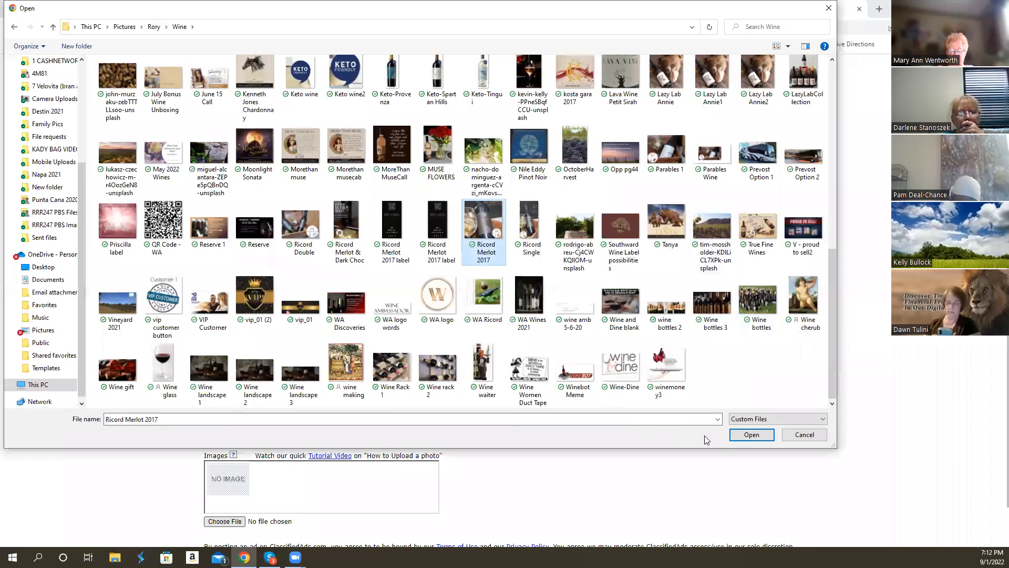
pyautogui.click(750, 435)
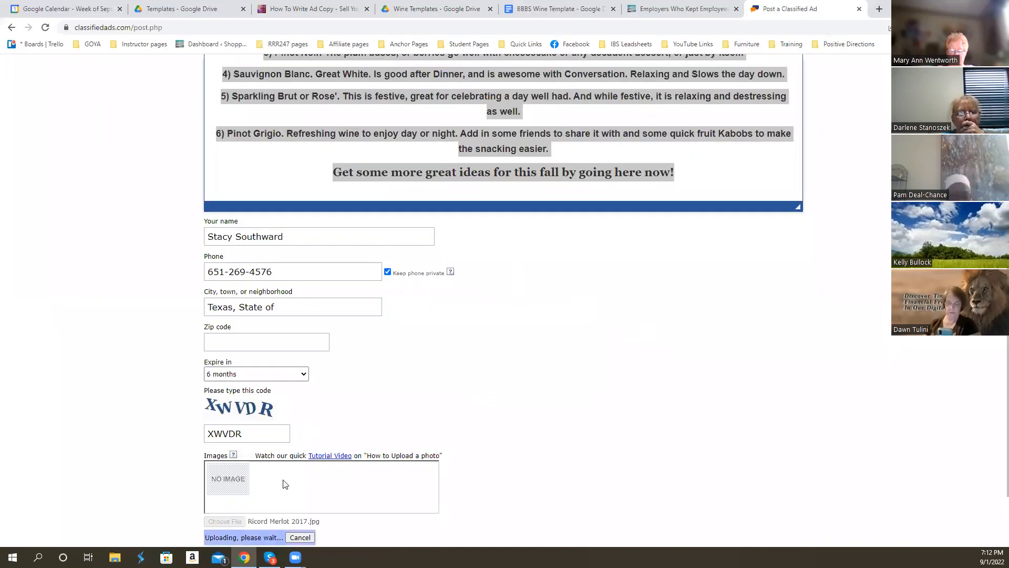
# - Add the "WA QR" image from the QR Codes folder as the ad's second picture
pyautogui.scroll(-2, 317, 446)
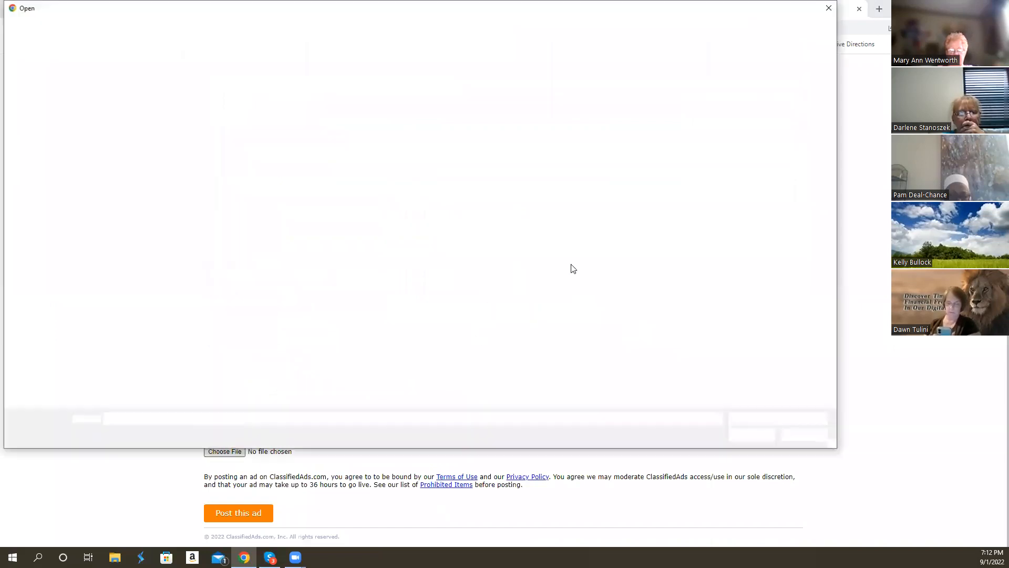
pyautogui.click(154, 29)
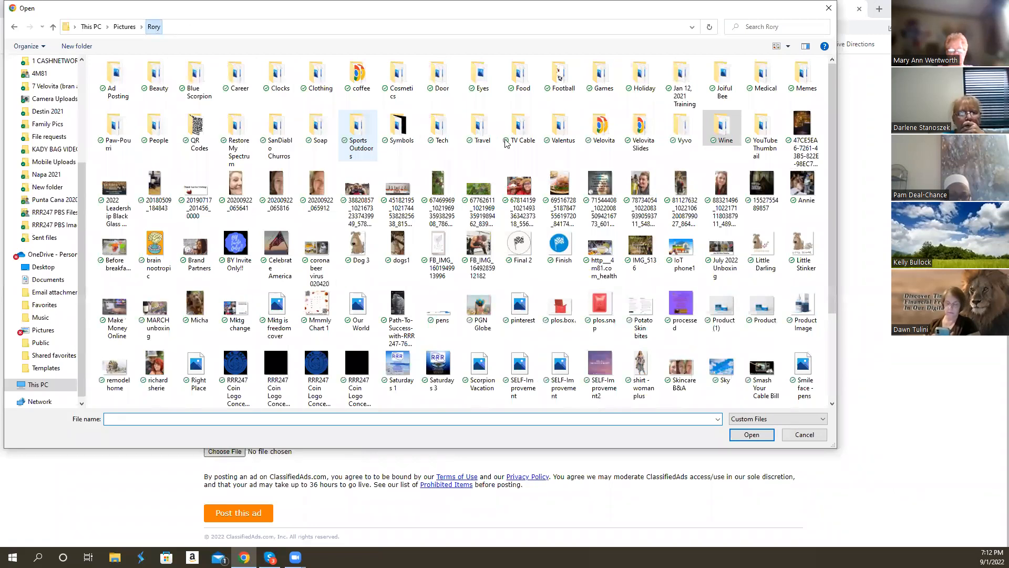
pyautogui.click(189, 127)
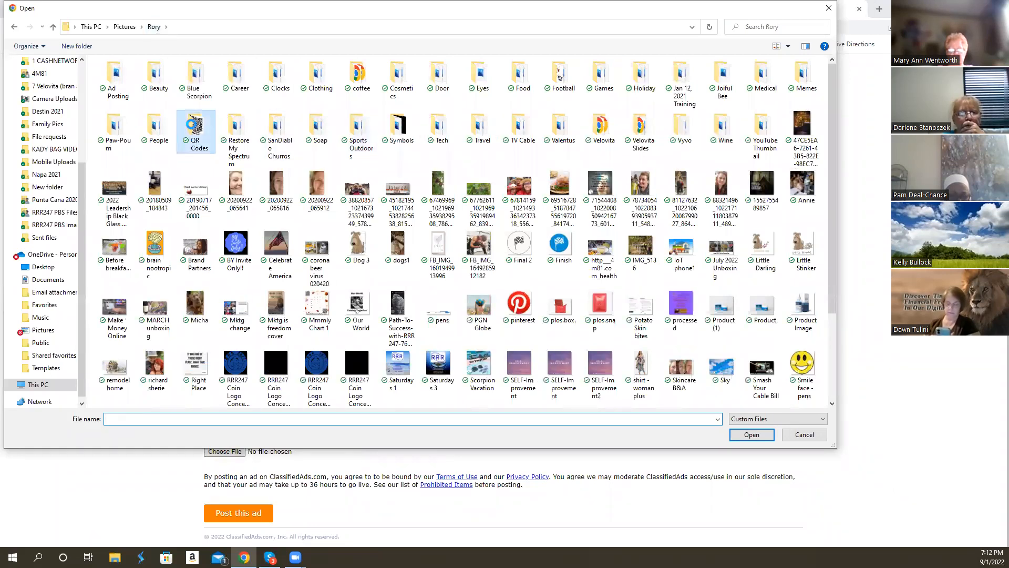
pyautogui.doubleClick(193, 128)
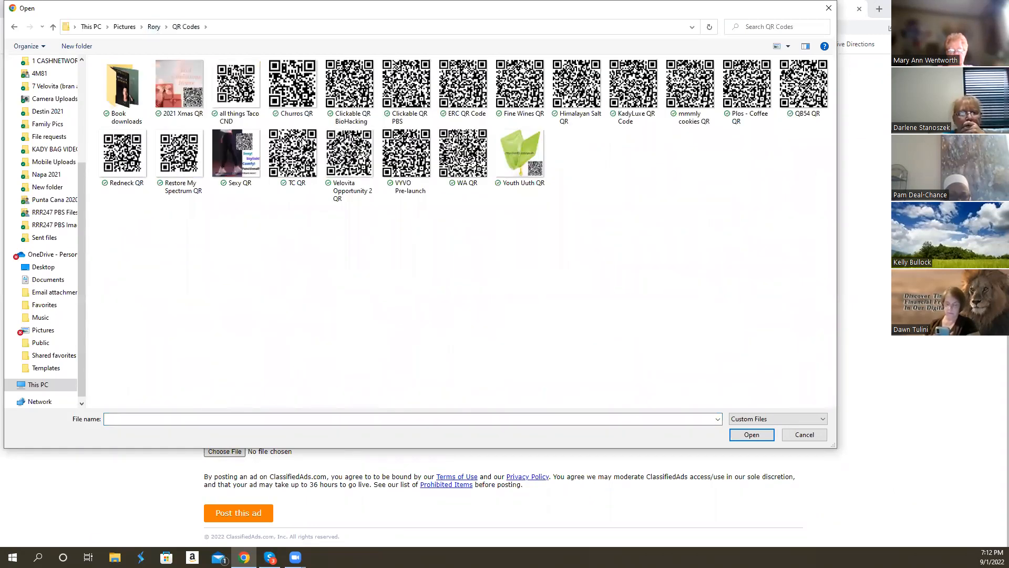
pyautogui.click(455, 158)
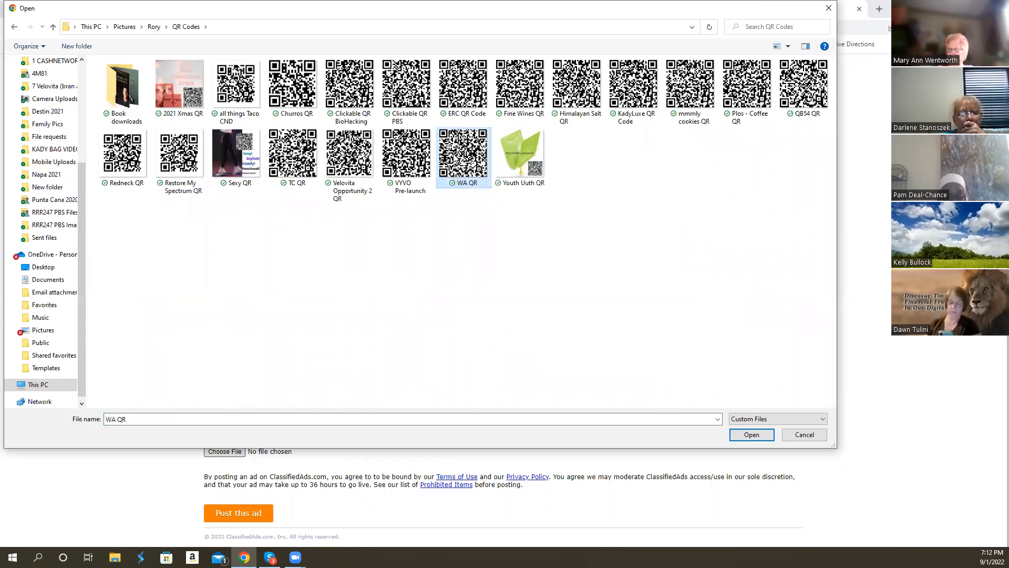
pyautogui.click(744, 439)
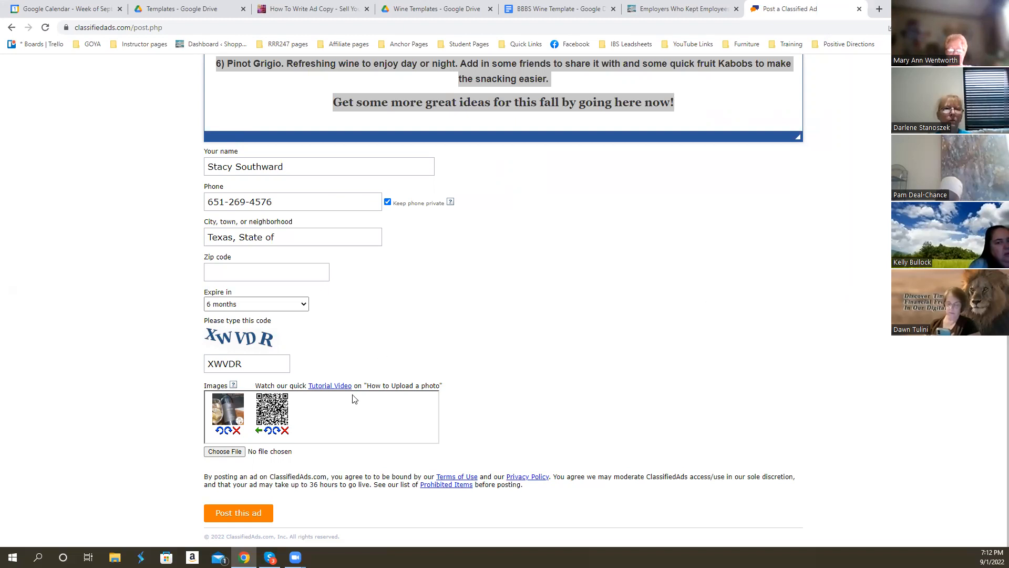
# - Add "You Can Immortalize Your Family Name On A Wine Vintage copy" from the Dropbox folder 4M81 > August 2022 to the ad's images
pyautogui.click(225, 452)
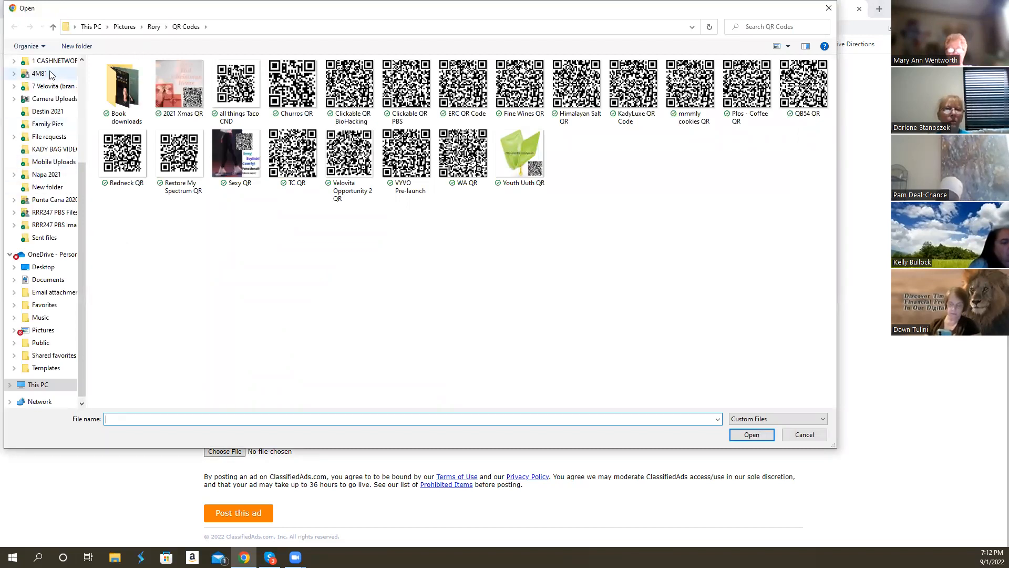
pyautogui.scroll(1, 53, 100)
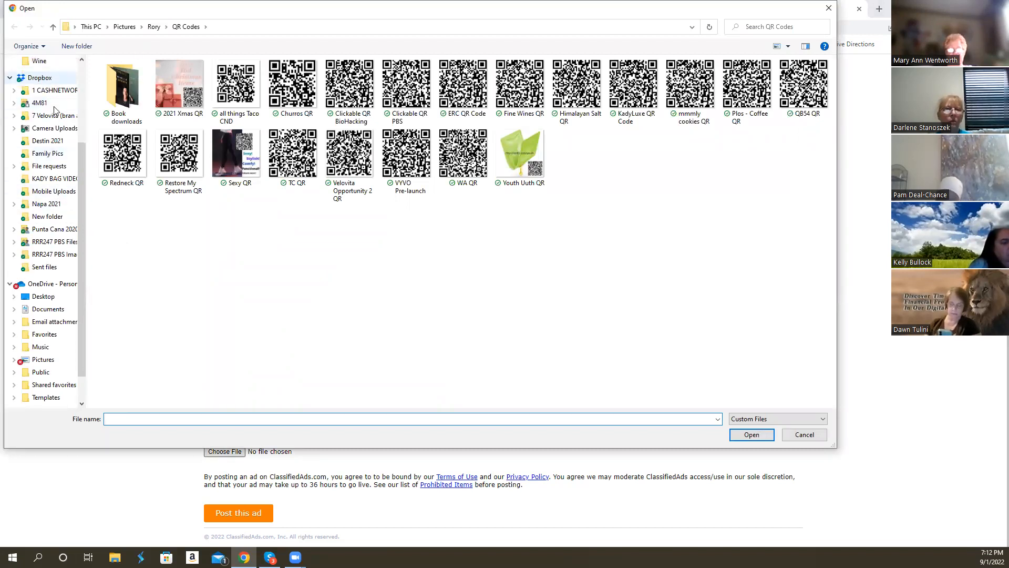
pyautogui.click(156, 28)
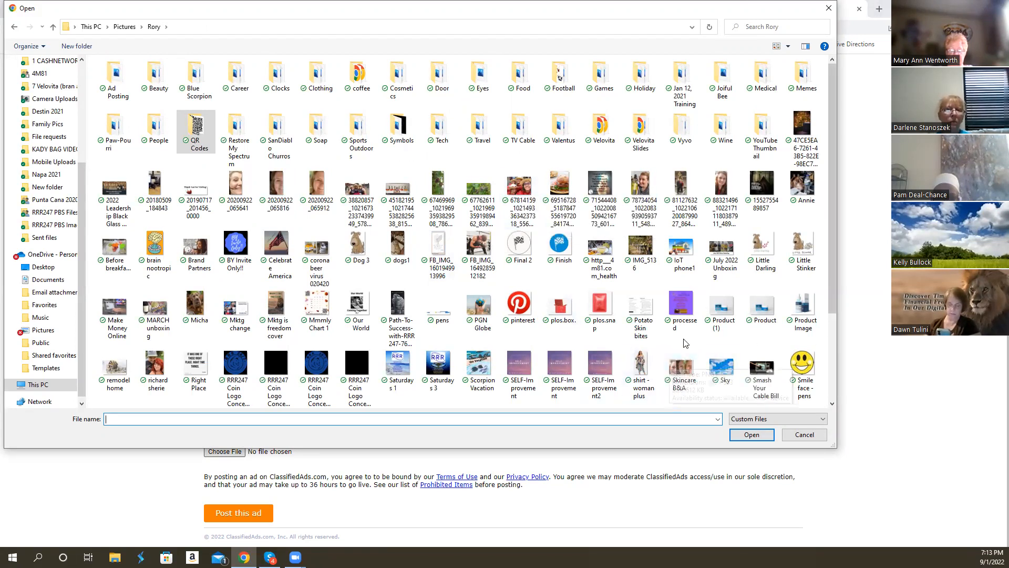
pyautogui.scroll(-3, 685, 343)
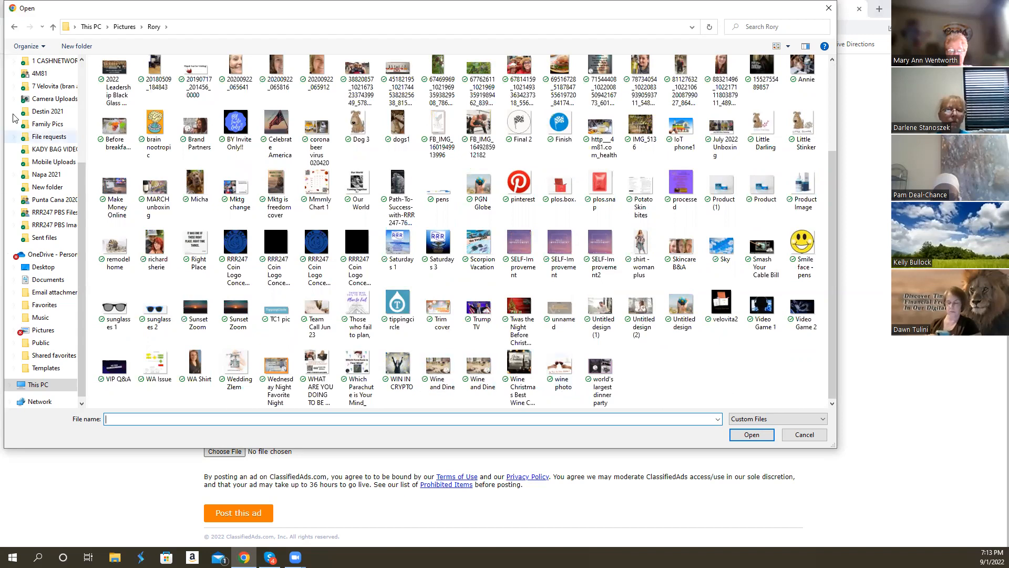
pyautogui.click(41, 75)
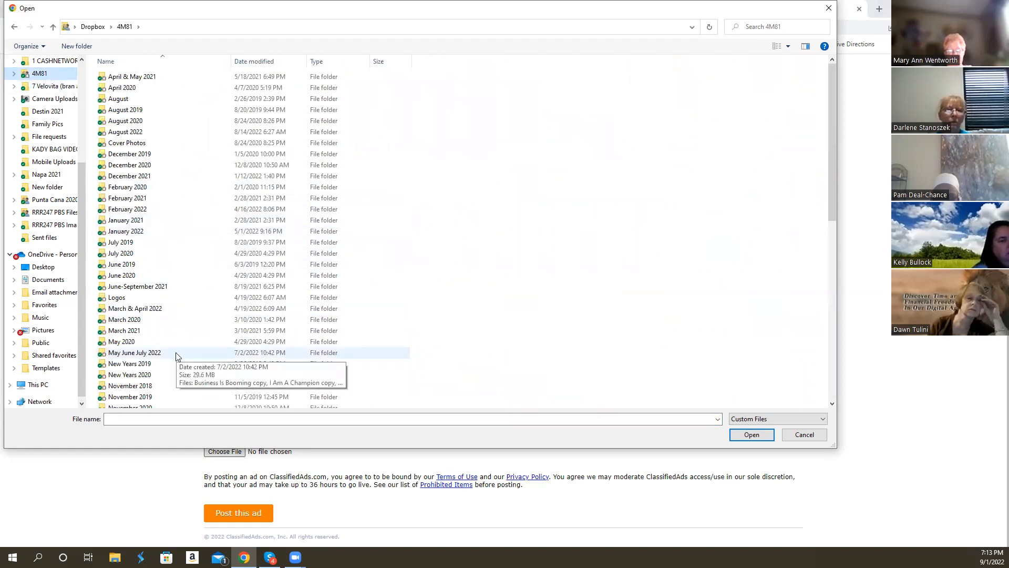
pyautogui.click(120, 133)
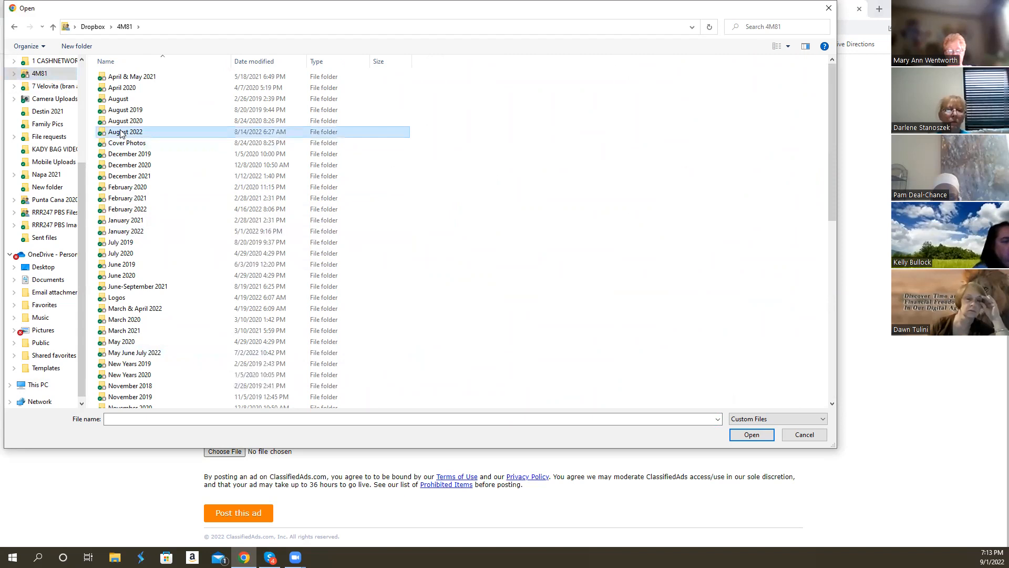
pyautogui.doubleClick(120, 134)
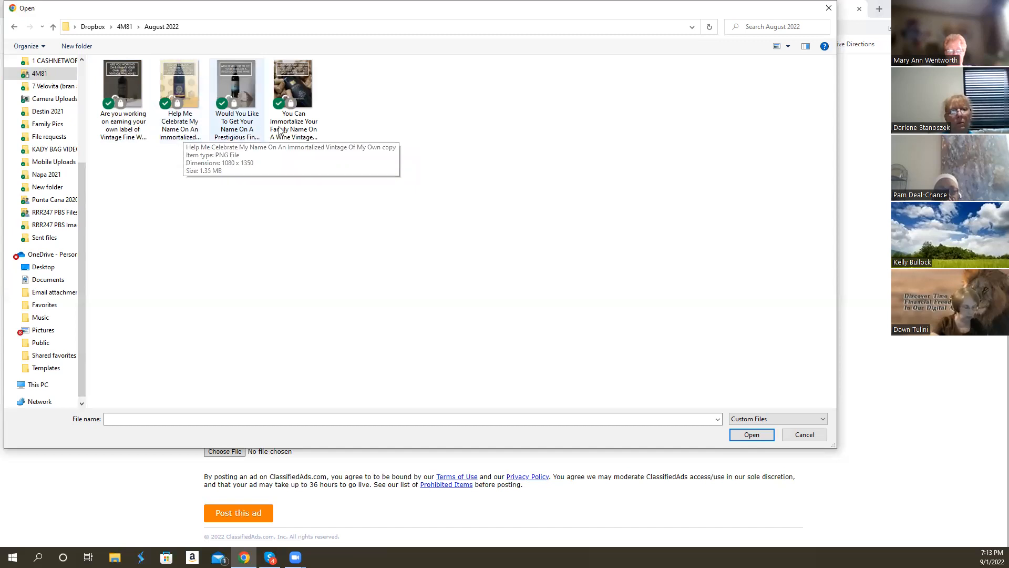
pyautogui.click(293, 92)
pyautogui.click(751, 434)
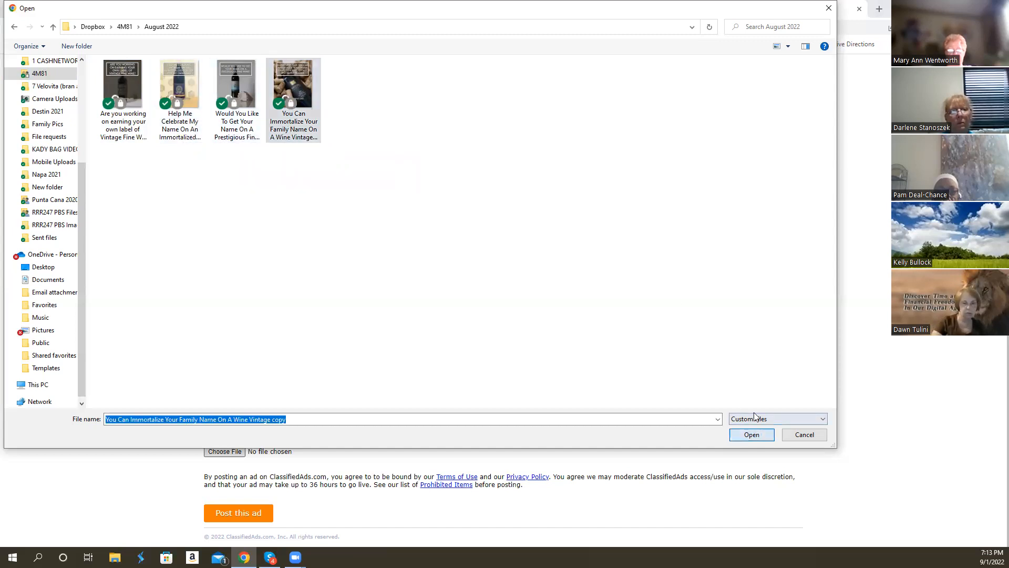
# - Add "You are Invited to the world of TRUE Fine Wines copy" from the 4M81 > March & April 2022 folder to the ad's images
pyautogui.click(231, 452)
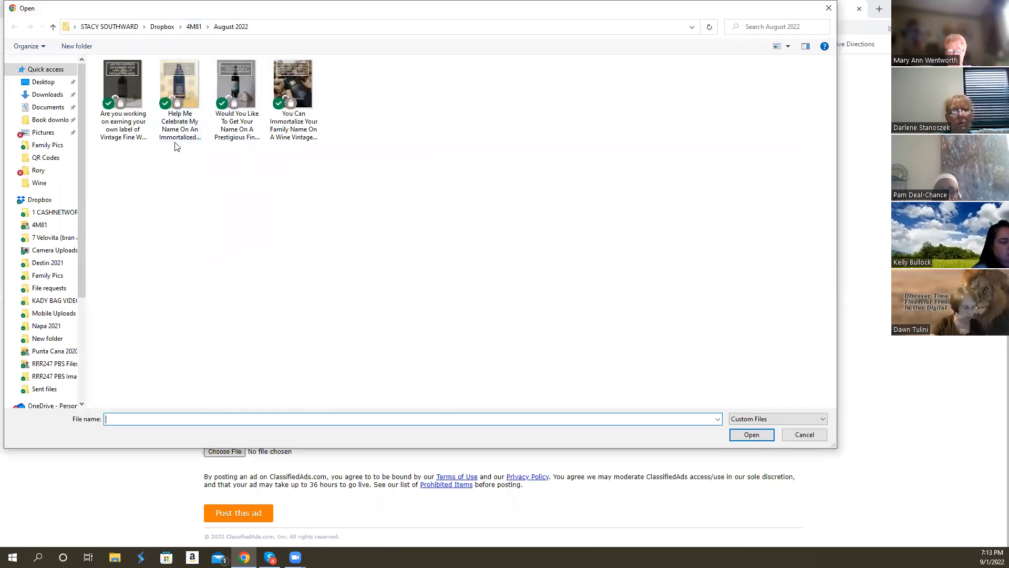
pyautogui.click(52, 224)
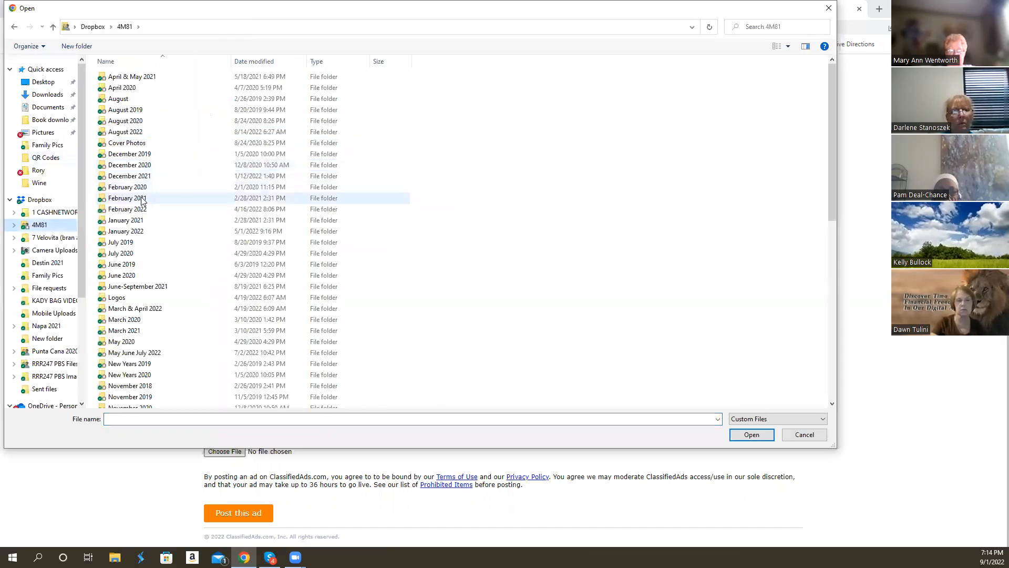
pyautogui.doubleClick(151, 311)
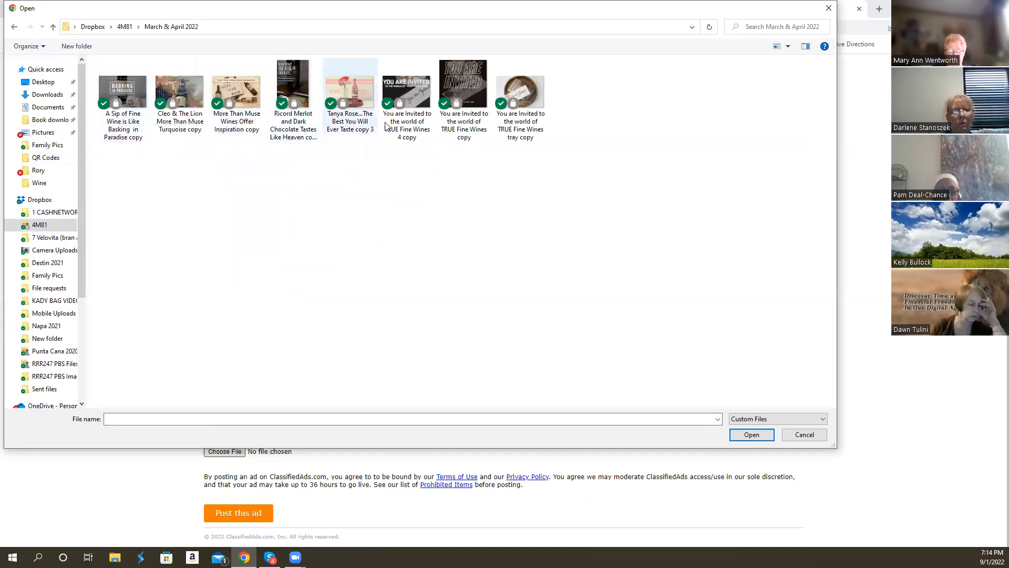
pyautogui.click(468, 71)
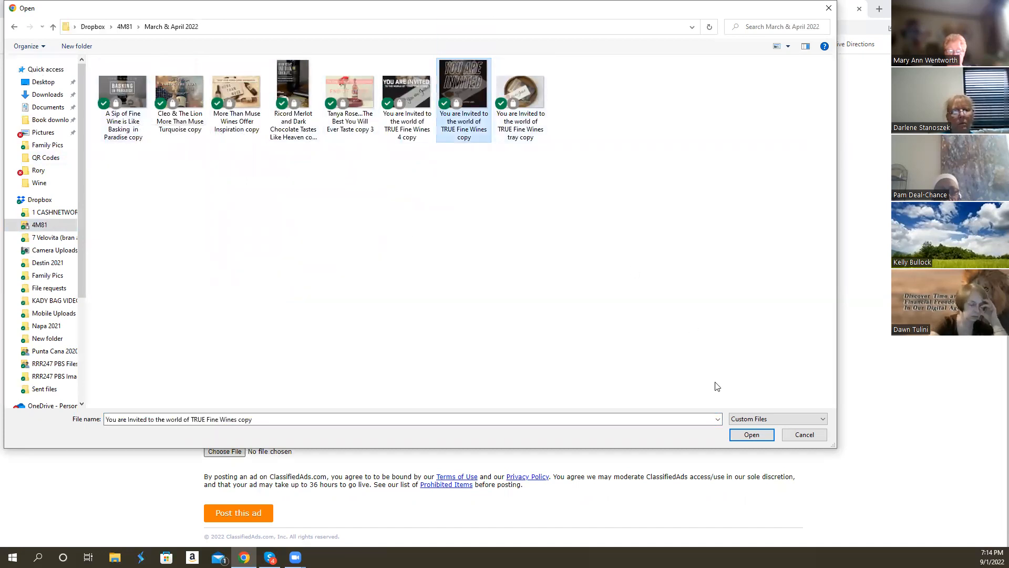
pyautogui.click(752, 435)
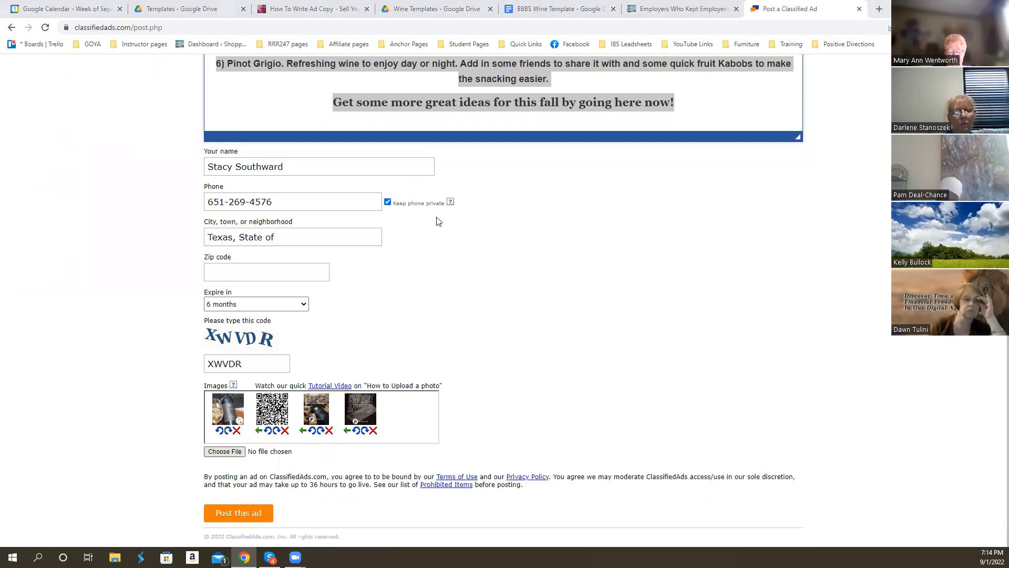
# - Upload "Tanya Rose...The Best You Will Ever Taste copy 3" as the fifth ad image and post the ad
pyautogui.click(331, 119)
pyautogui.click(751, 435)
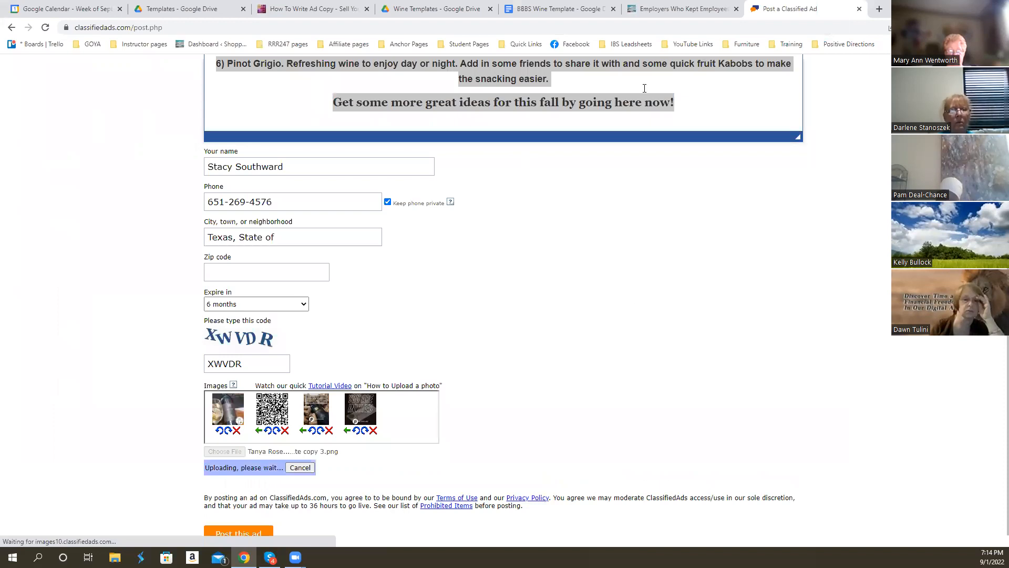
pyautogui.scroll(-1, 462, 351)
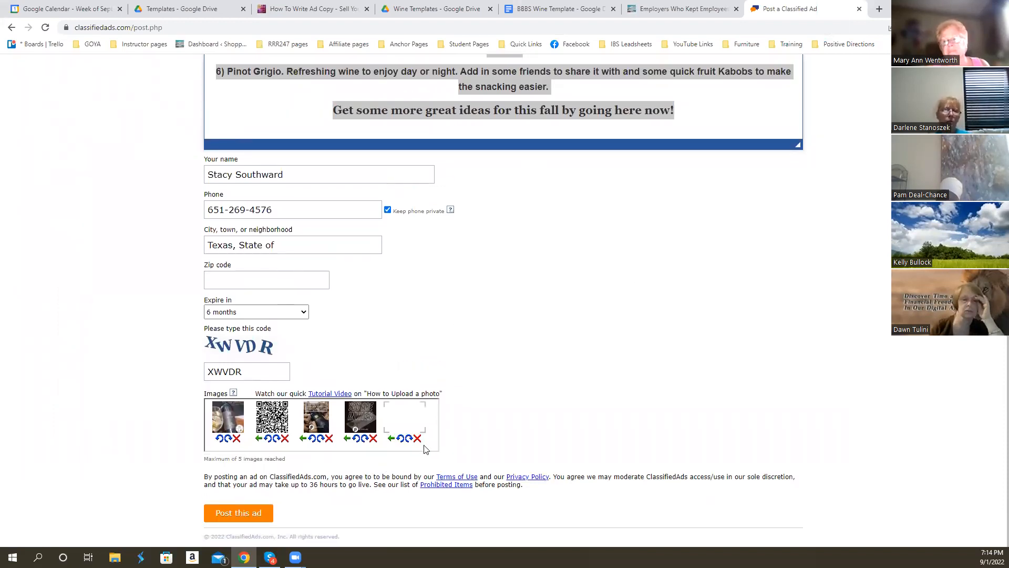
pyautogui.click(238, 515)
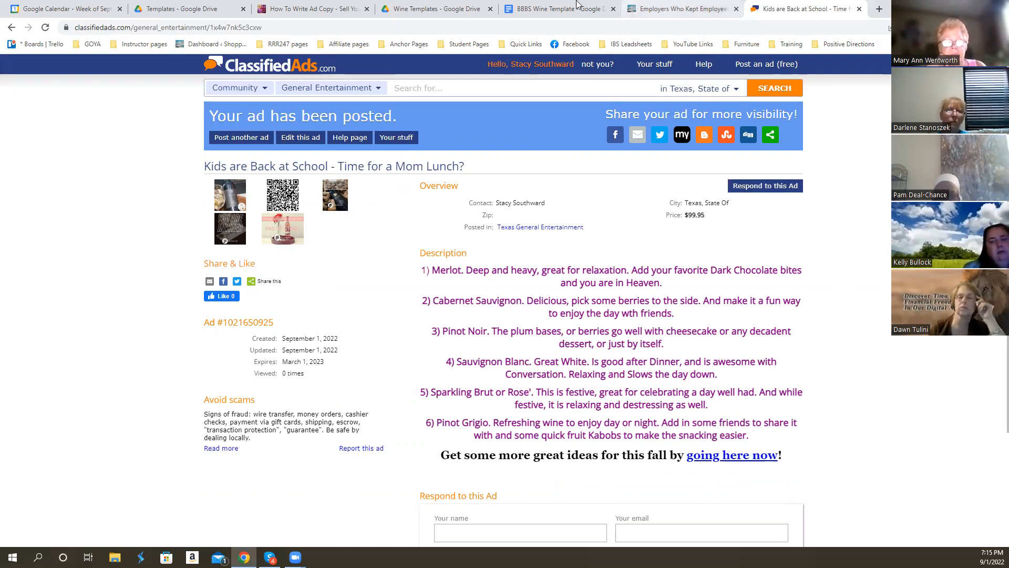
# - Look at the Wine Ambassador Ad Posting Master spreadsheet in the Wine Templates Drive folder, then close it
pyautogui.click(395, 10)
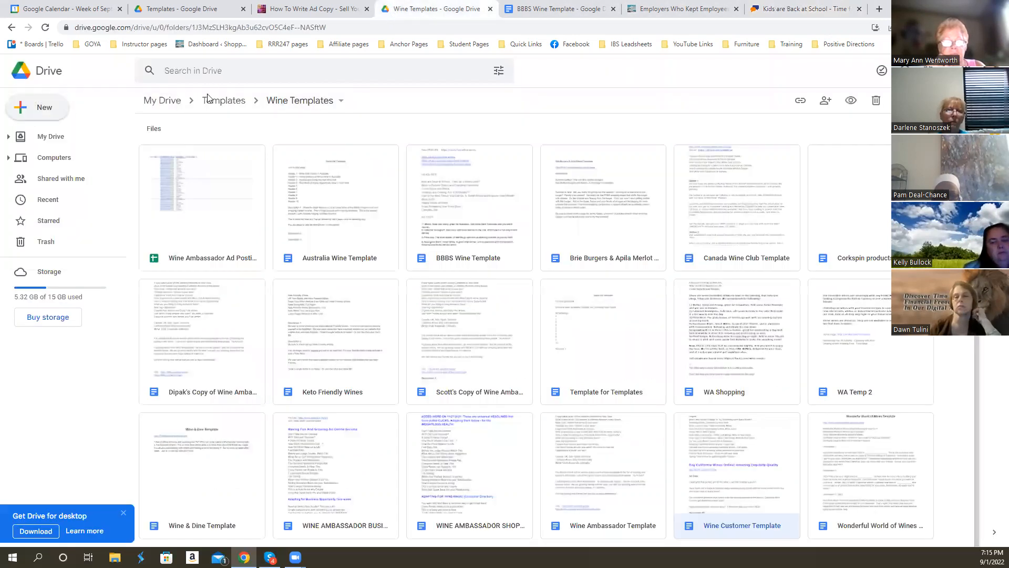
pyautogui.doubleClick(199, 257)
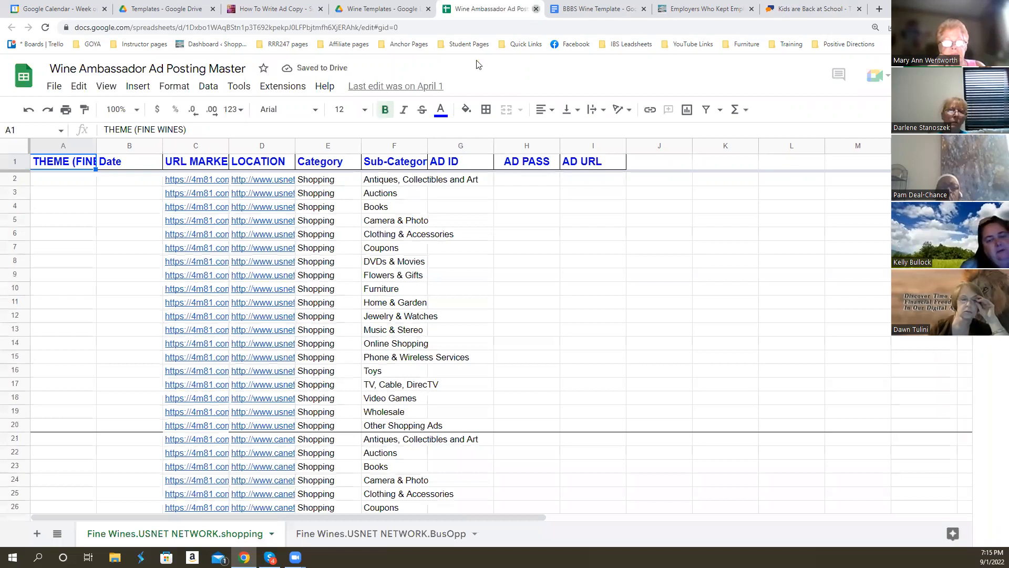
pyautogui.click(535, 8)
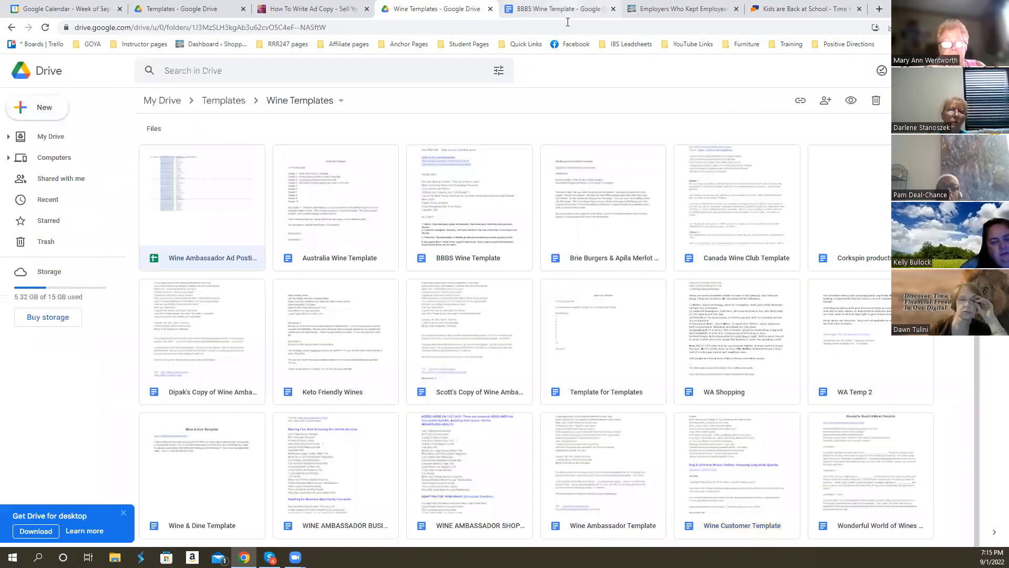
# - Copy the sharing link of the BBBS Wine Template document, leaving its general access restricted
pyautogui.click(574, 7)
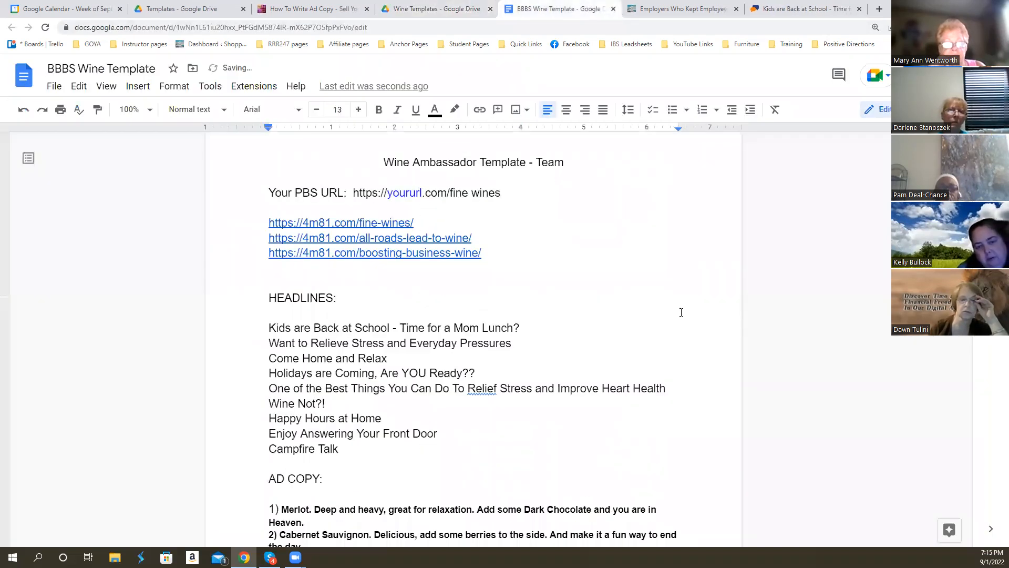
pyautogui.scroll(-6, 682, 313)
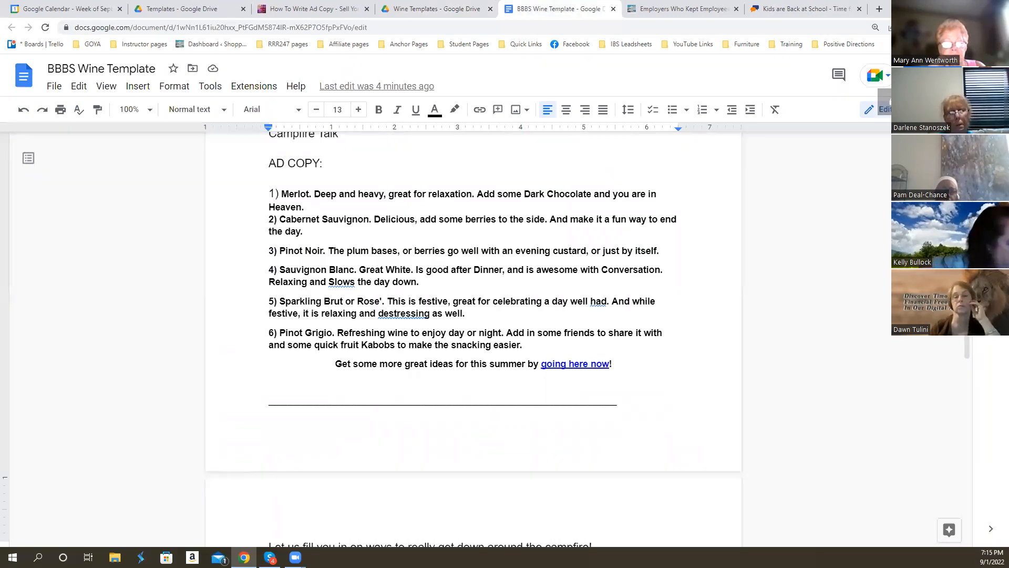
pyautogui.click(937, 75)
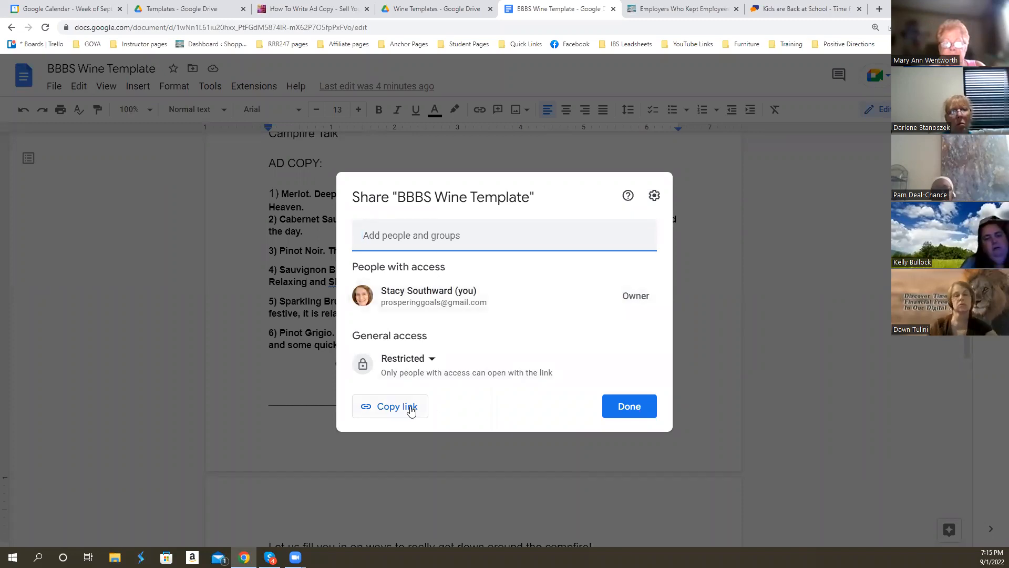
pyautogui.click(411, 410)
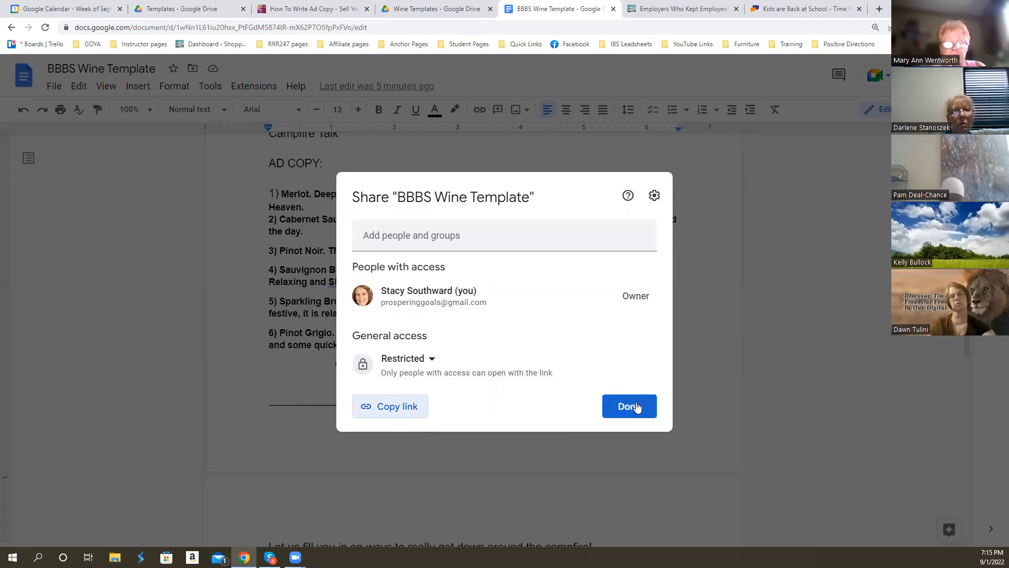
pyautogui.click(629, 406)
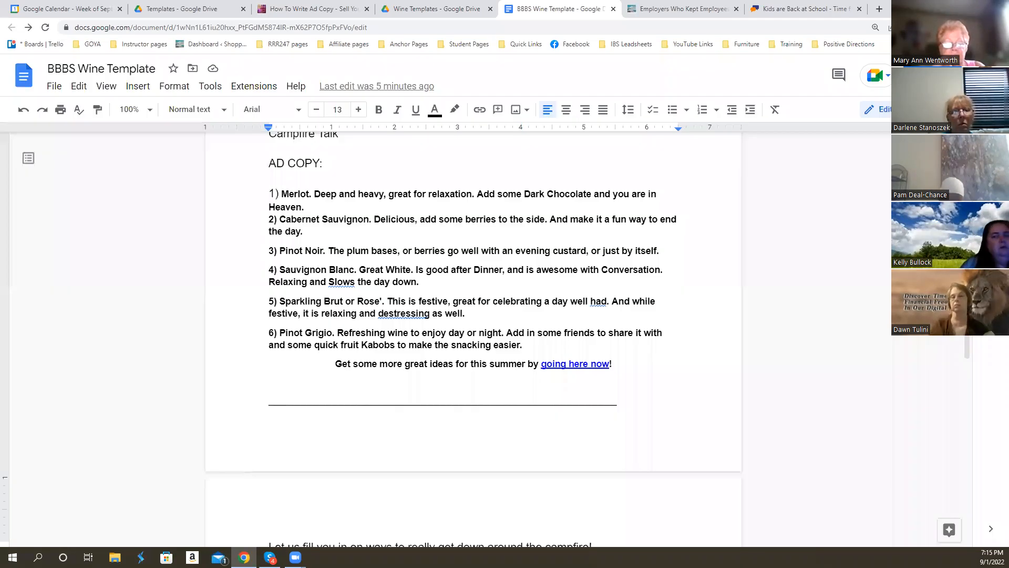
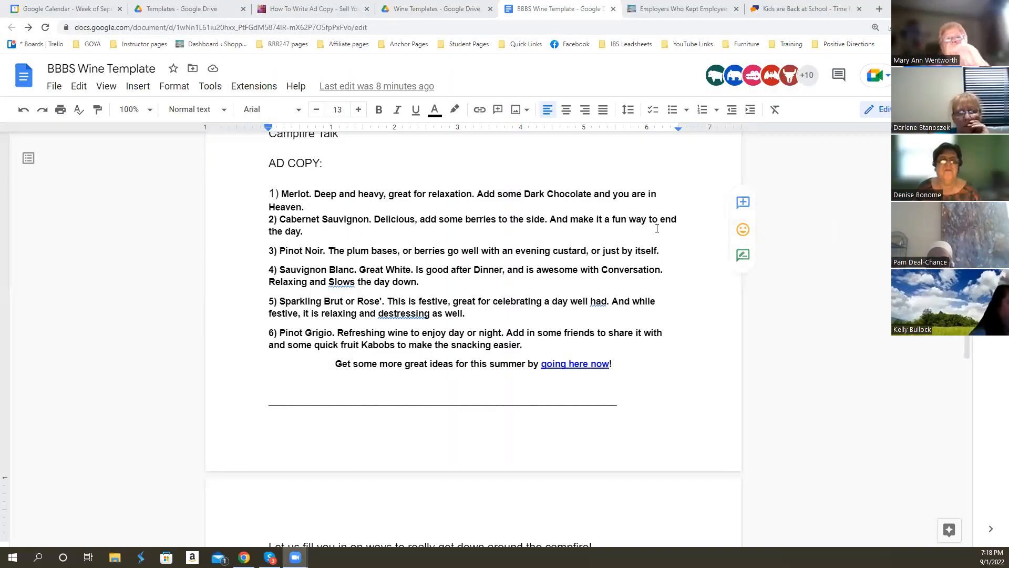
pyautogui.click(51, 92)
pyautogui.click(77, 153)
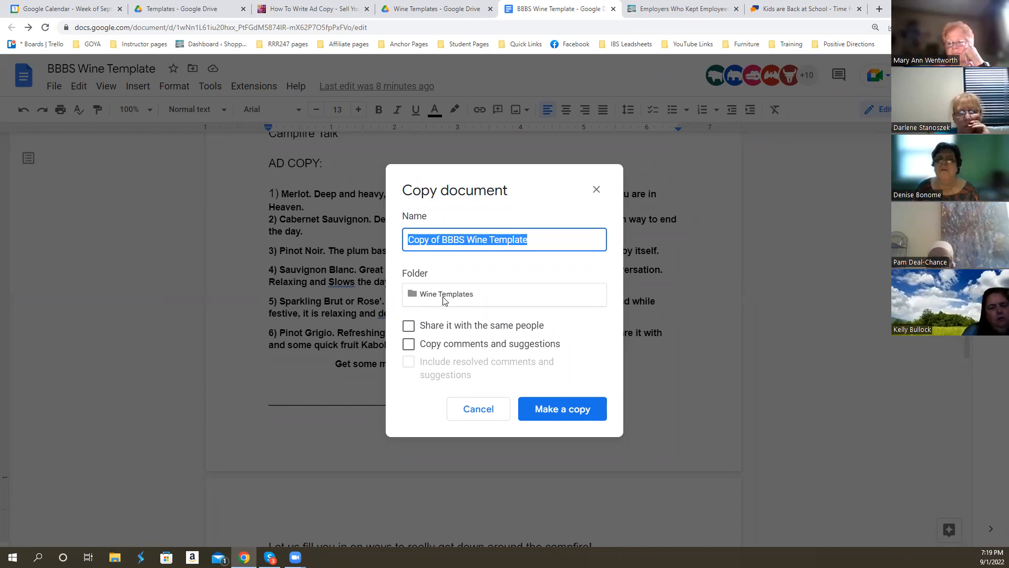
pyautogui.click(443, 300)
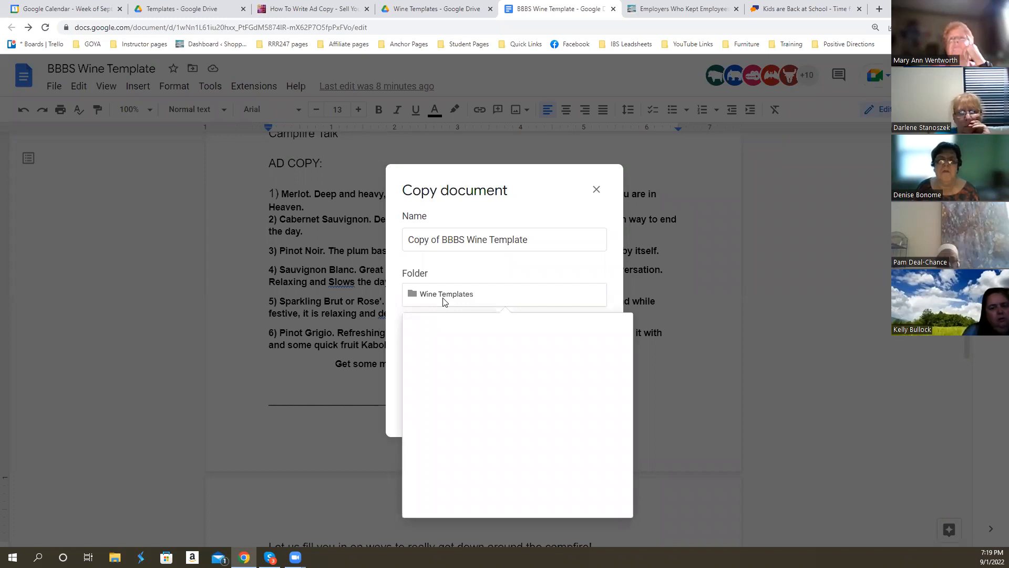
pyautogui.click(418, 330)
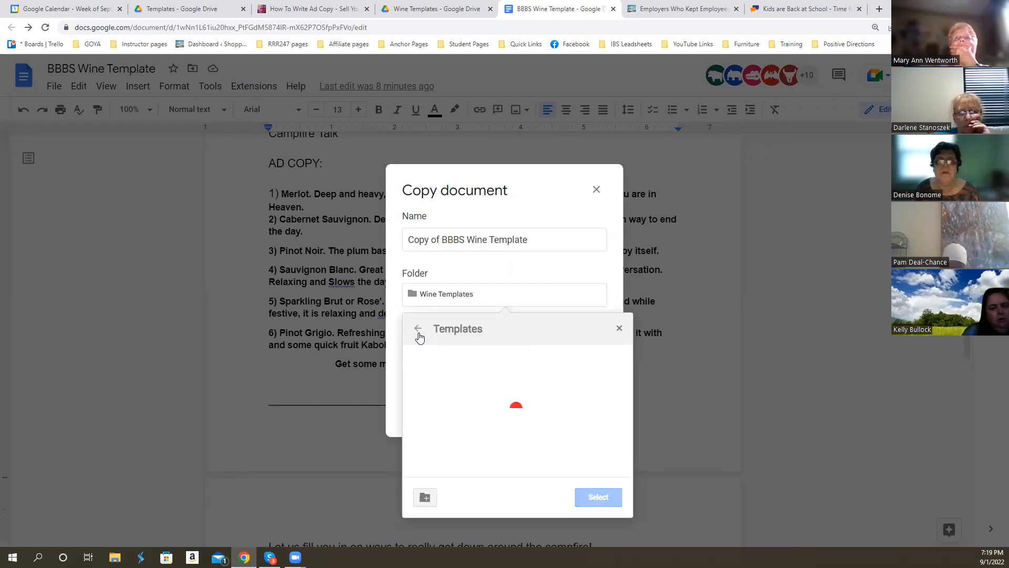
pyautogui.click(418, 330)
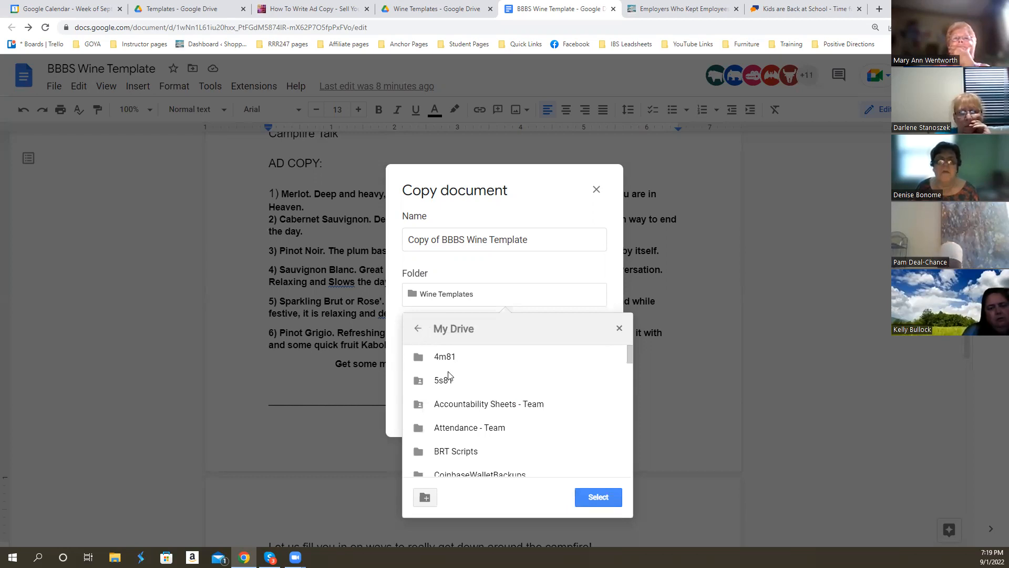
pyautogui.click(769, 209)
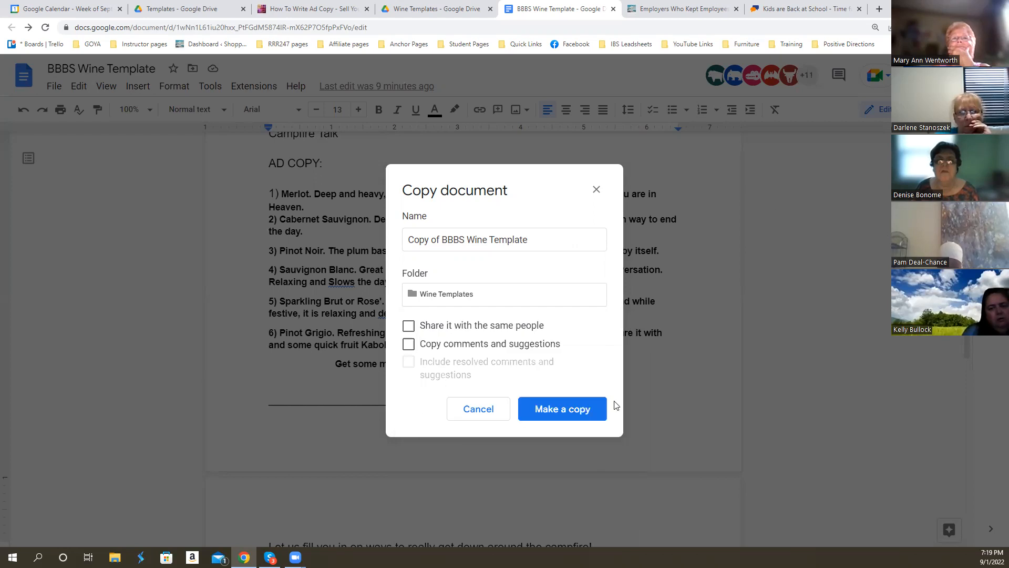
pyautogui.click(553, 408)
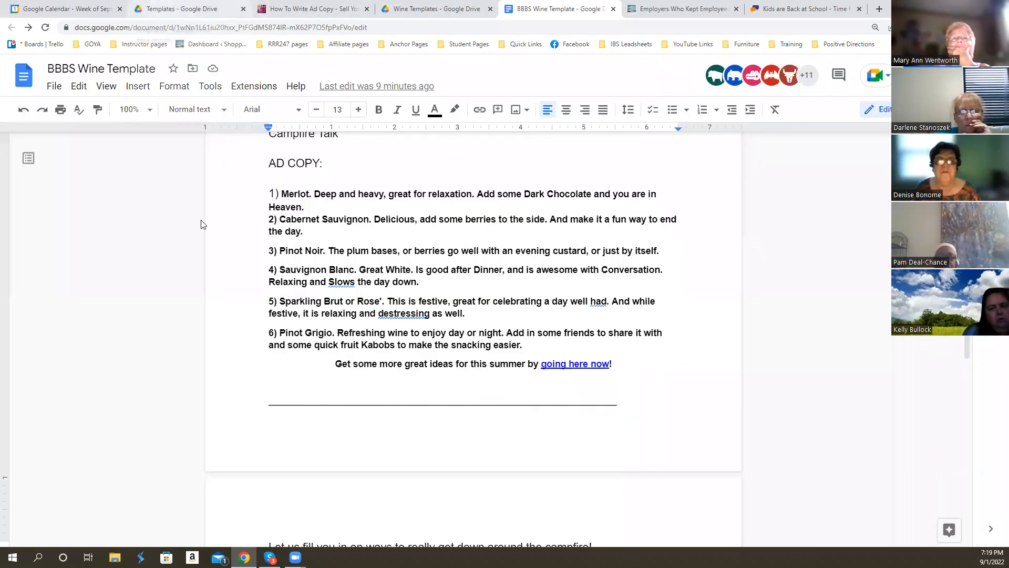
# - Look through the folders and files stored in My Drive
pyautogui.click(158, 12)
pyautogui.click(154, 102)
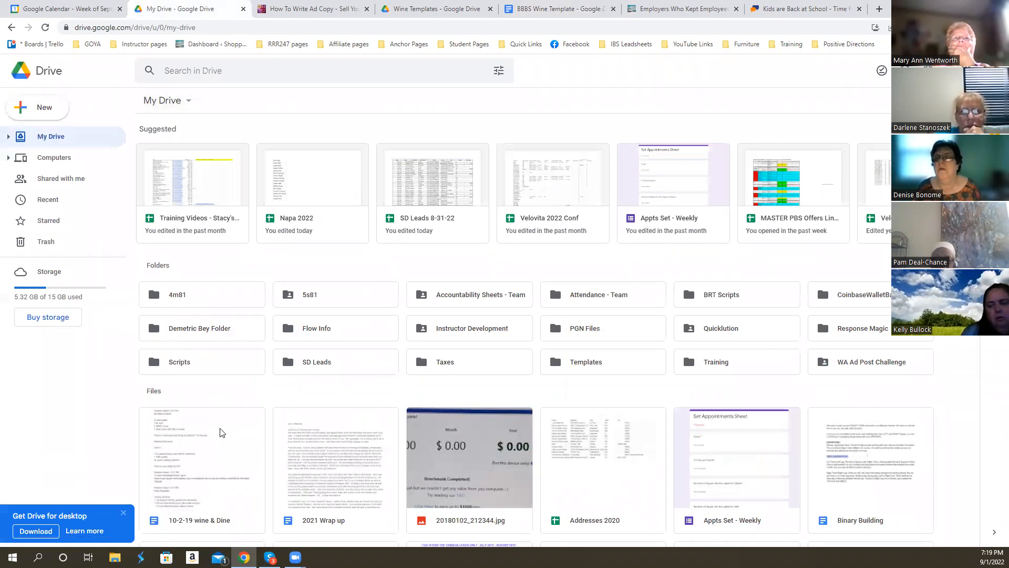
pyautogui.scroll(-1, 240, 378)
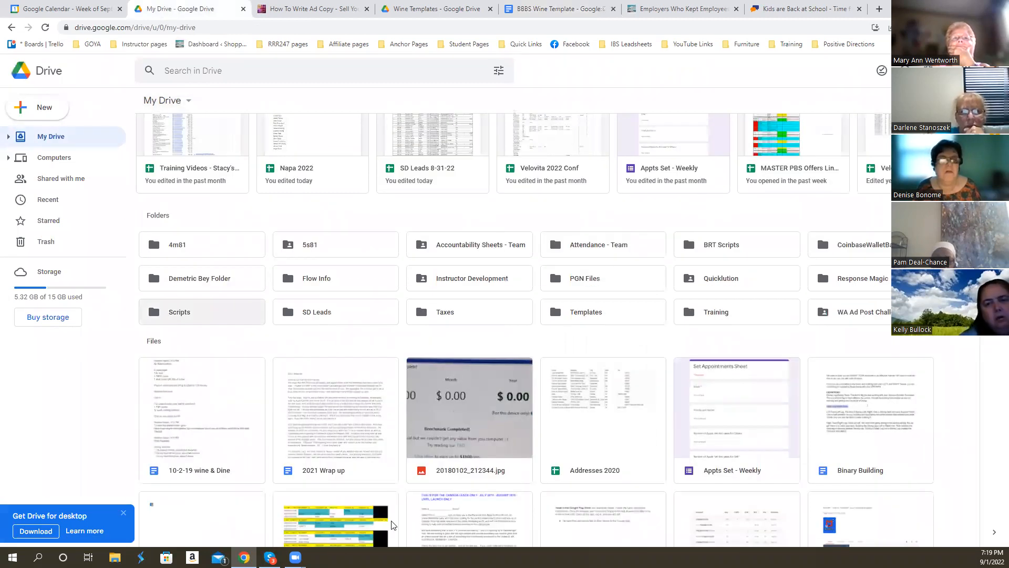
pyautogui.scroll(-5, 225, 304)
pyautogui.scroll(-1, 321, 369)
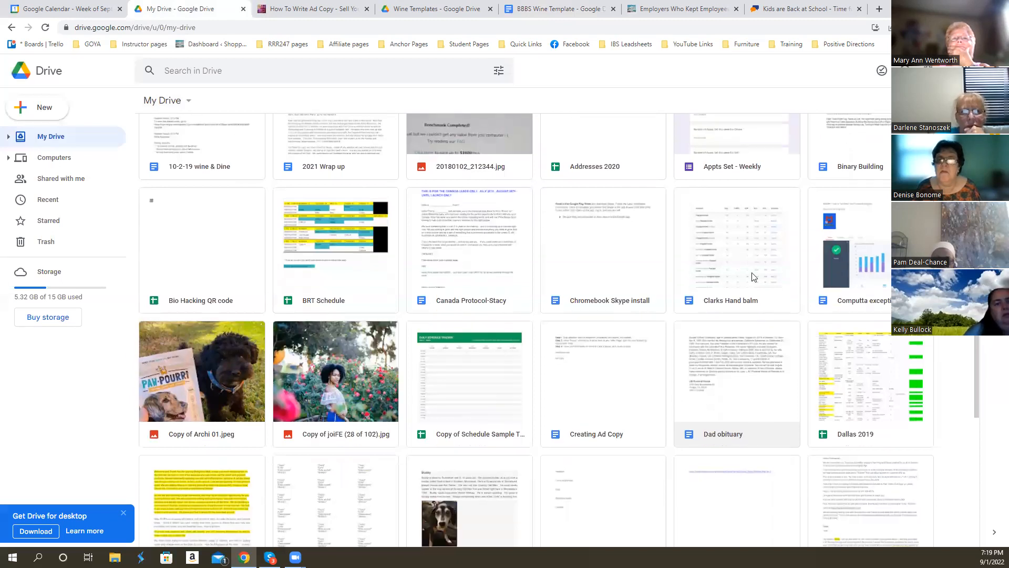
pyautogui.scroll(-3, 673, 388)
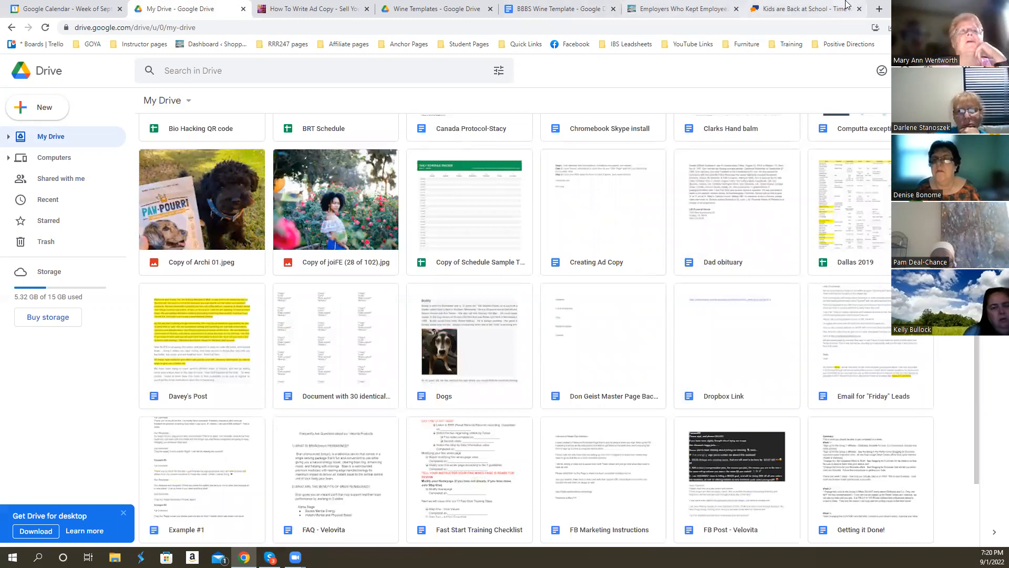
# - Open the bookmarked "Headlines and Ads Training RRR247 PBS" Drive folder from Student Pages in a new browser tab
pyautogui.click(879, 9)
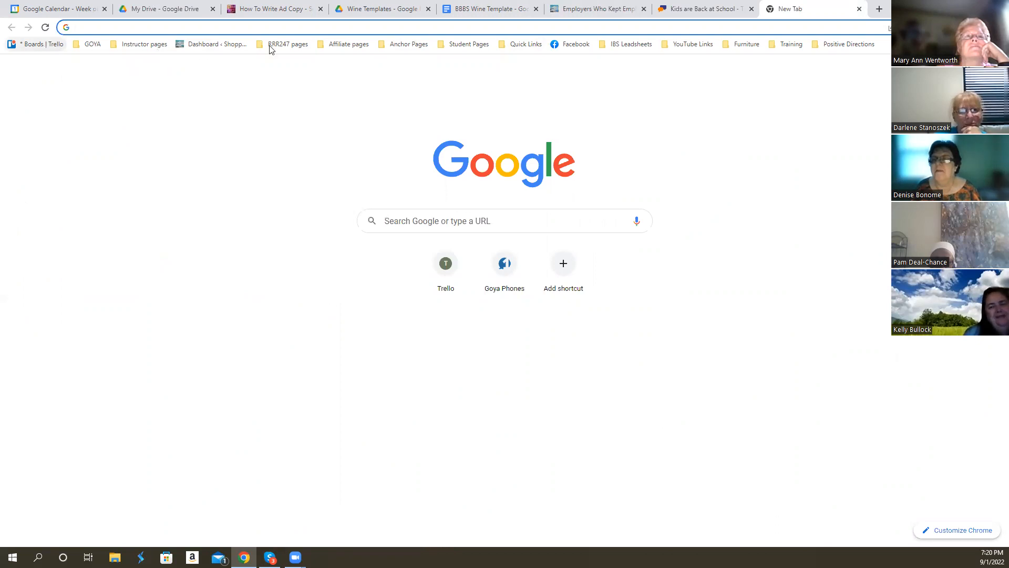
pyautogui.click(456, 46)
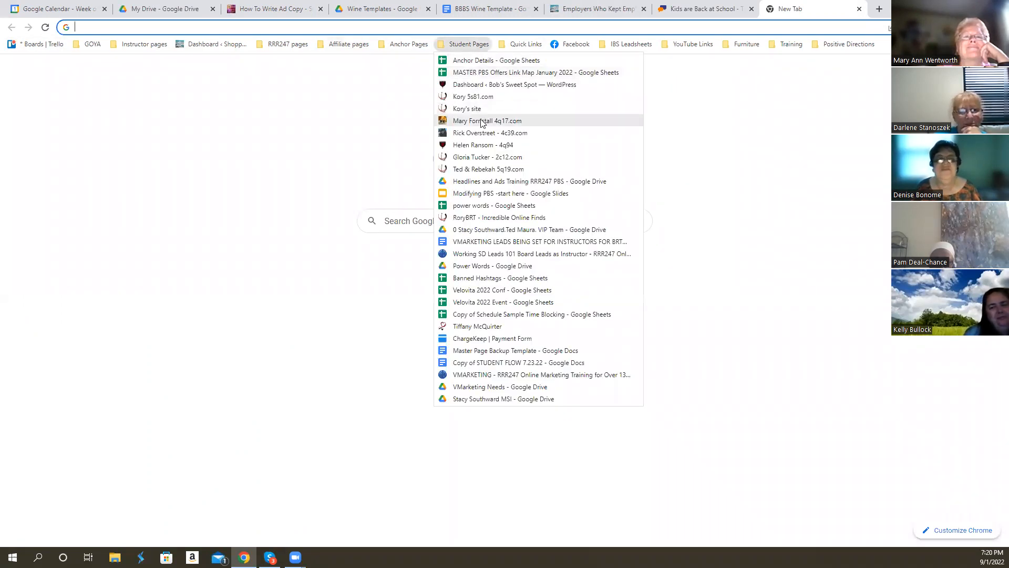
pyautogui.click(498, 182)
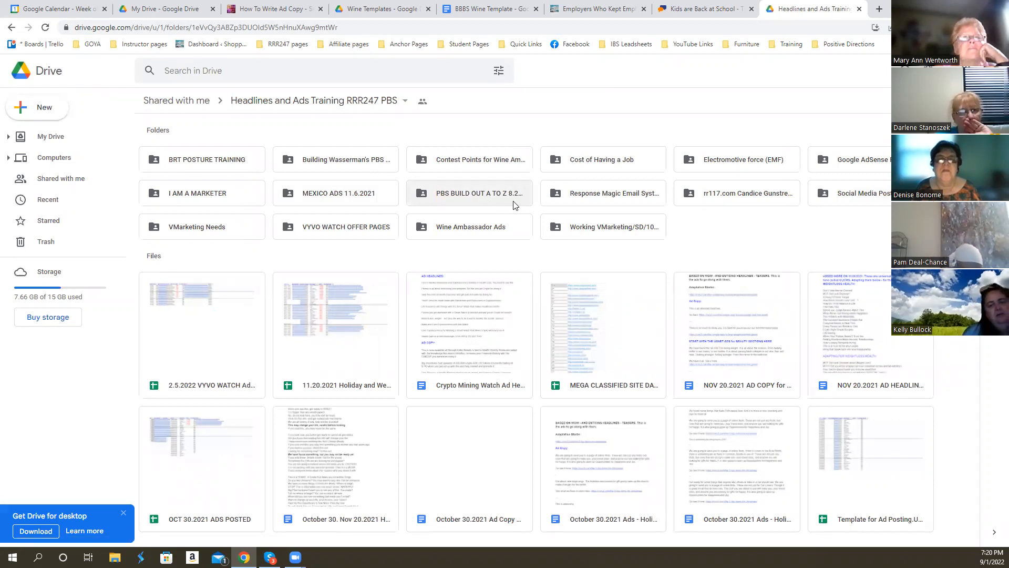
# - Copy the sharing link of the "Headlines and Ads Training RRR247 PBS" folder, keeping its access as viewer for anyone with the link
pyautogui.click(405, 103)
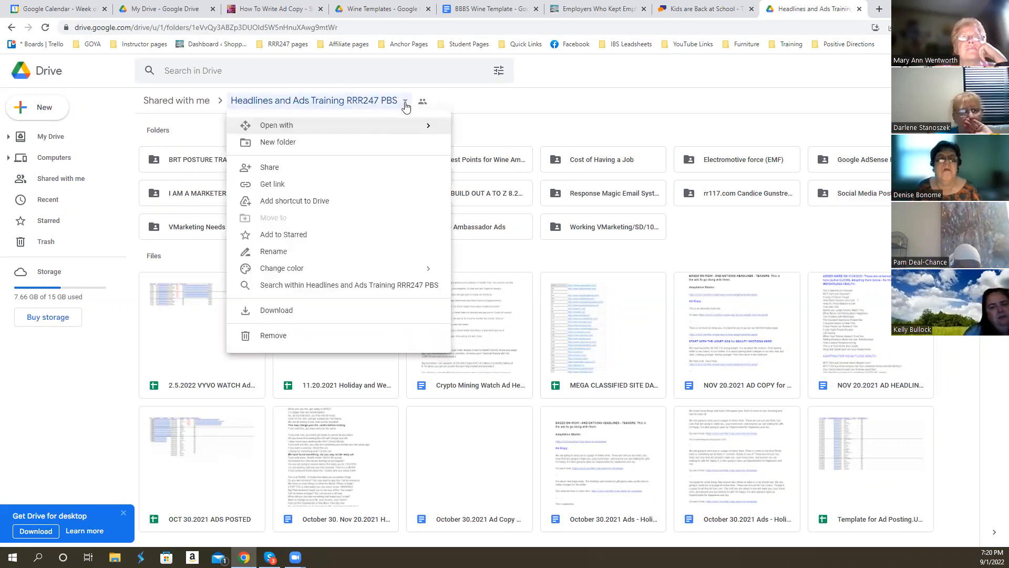
pyautogui.click(274, 186)
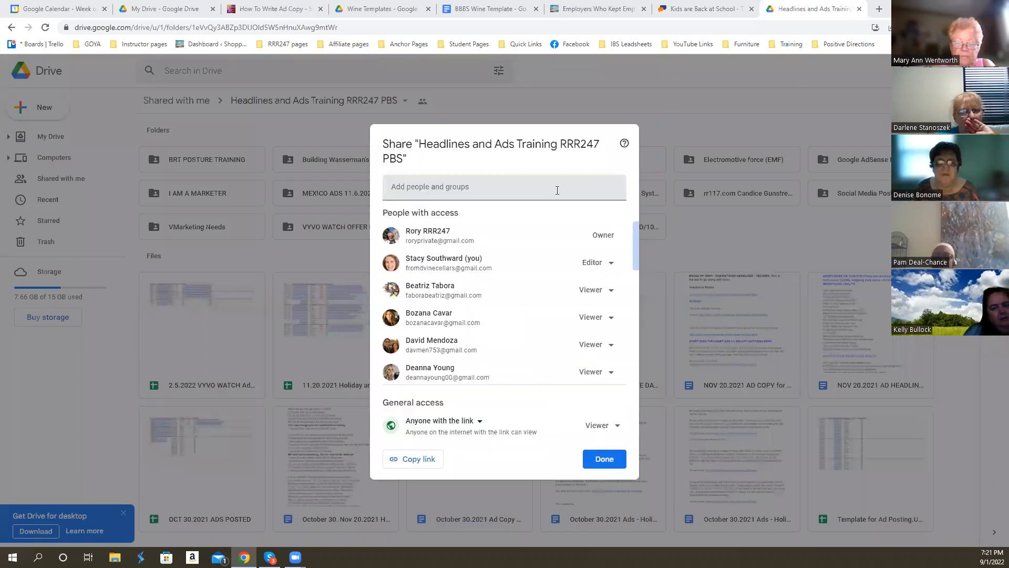
pyautogui.click(599, 461)
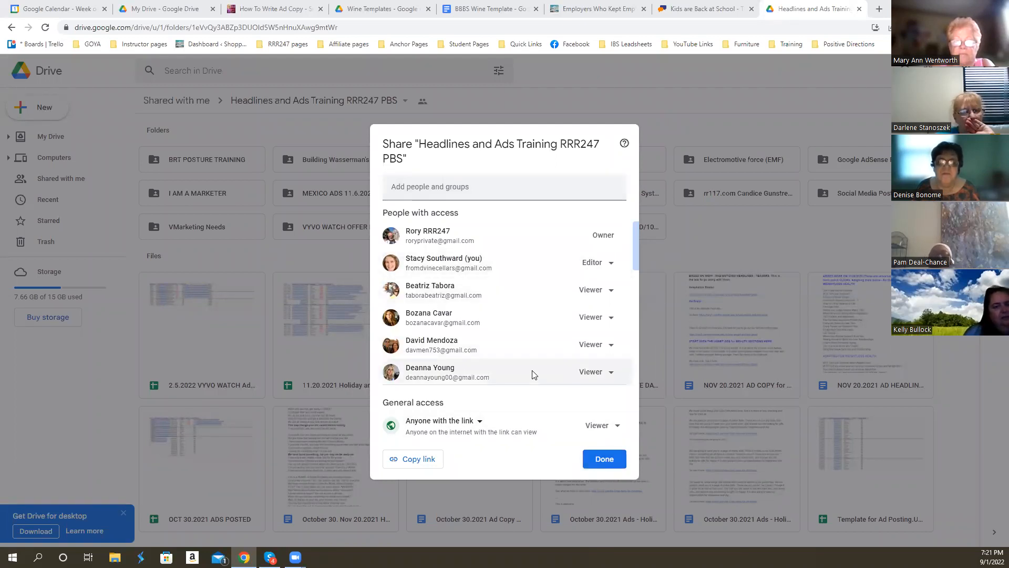
pyautogui.click(413, 463)
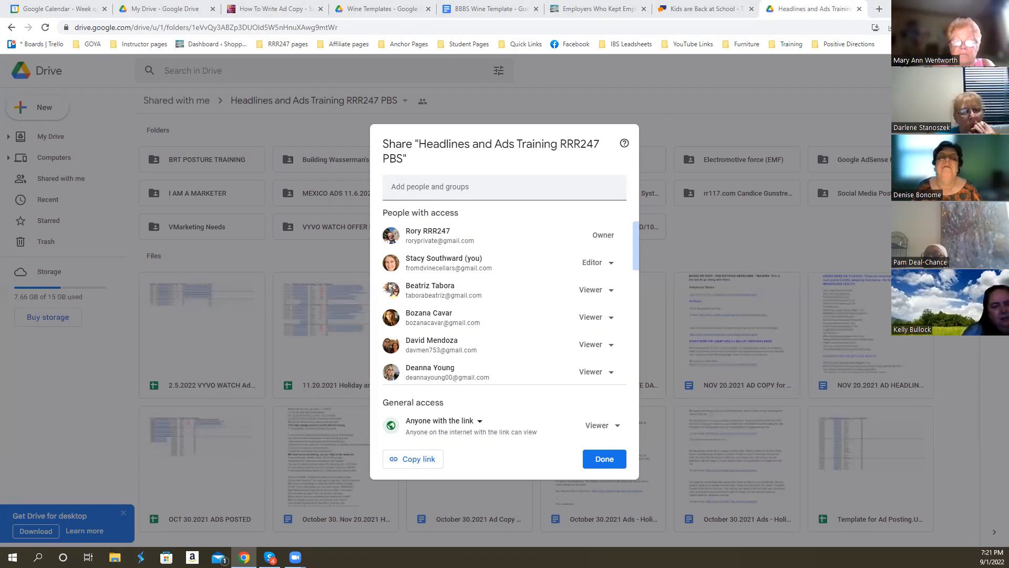
pyautogui.click(604, 458)
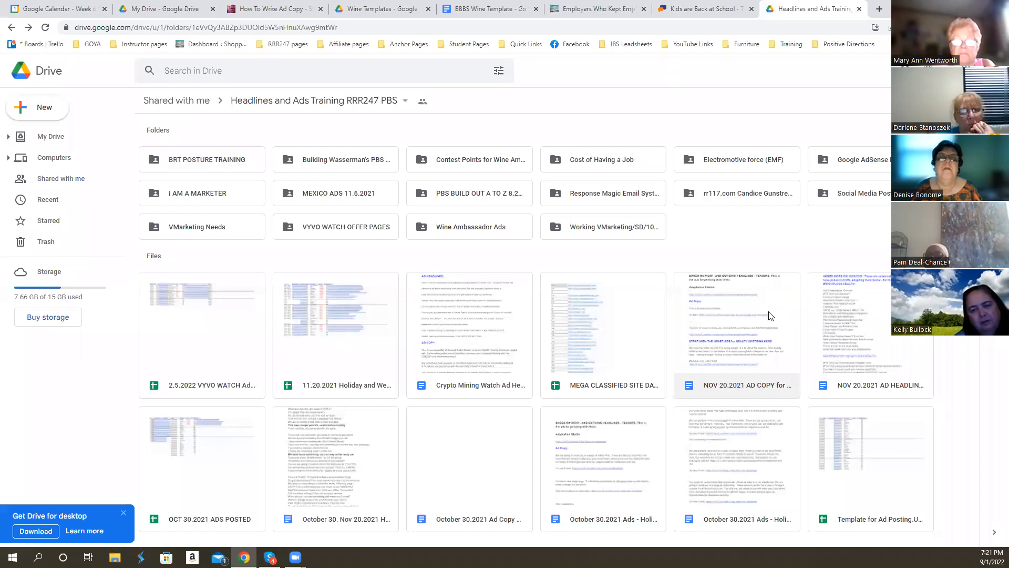